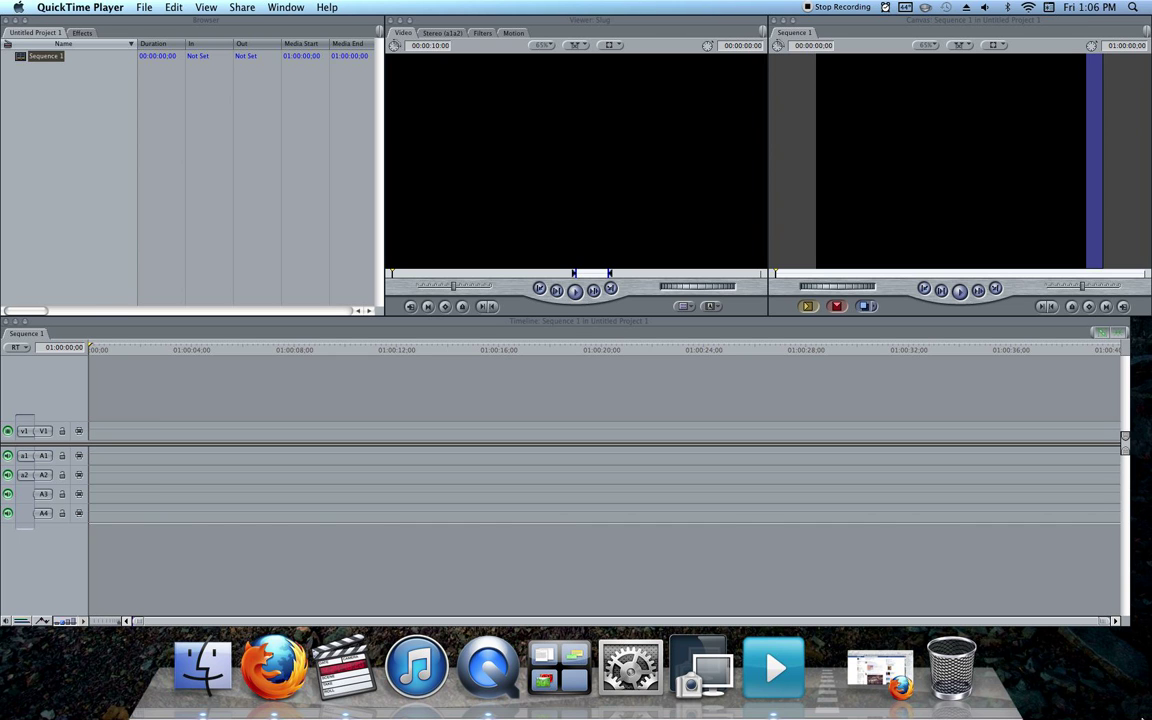
Switch to Final Cut Pro and make the project's Browser window active
{"action": "left_click", "coordinate": [928, 340]}
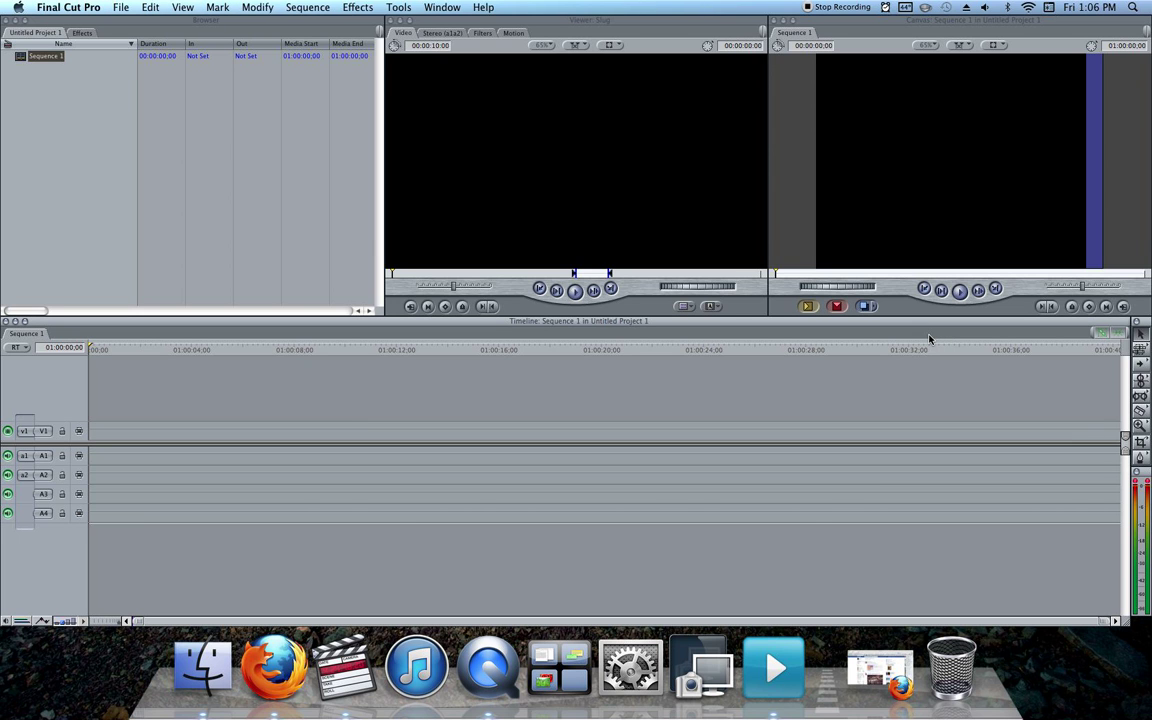
{"action": "left_click", "coordinate": [123, 175]}
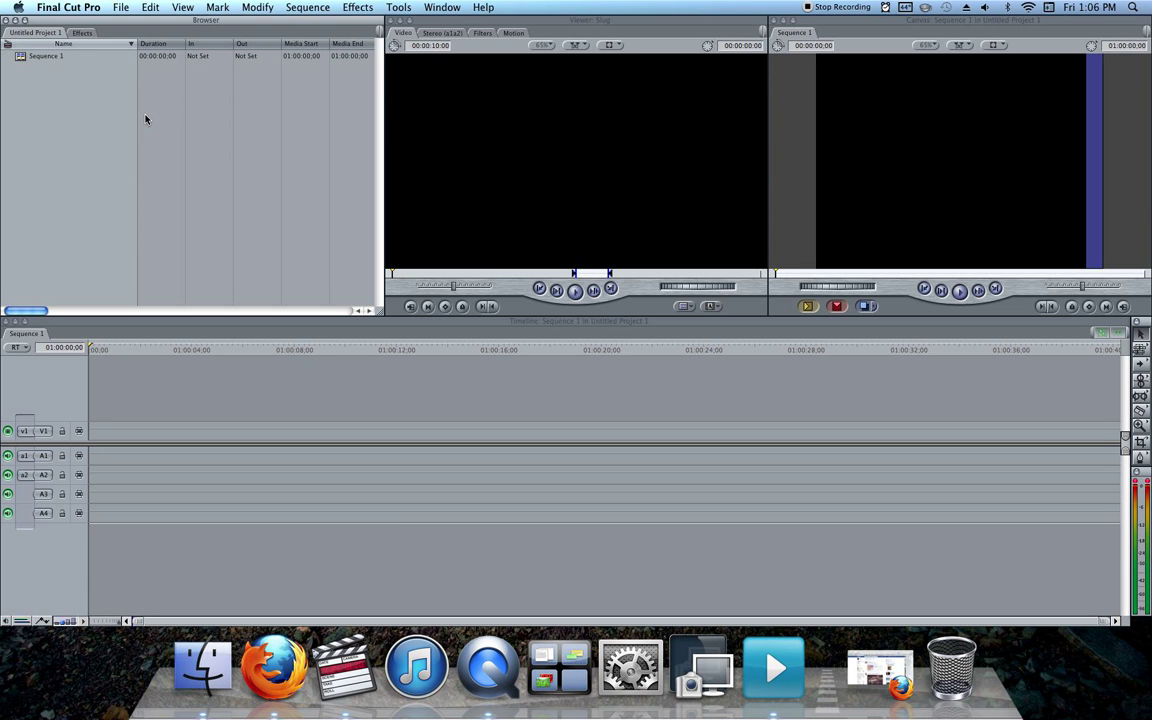
{"action": "left_click", "coordinate": [127, 13]}
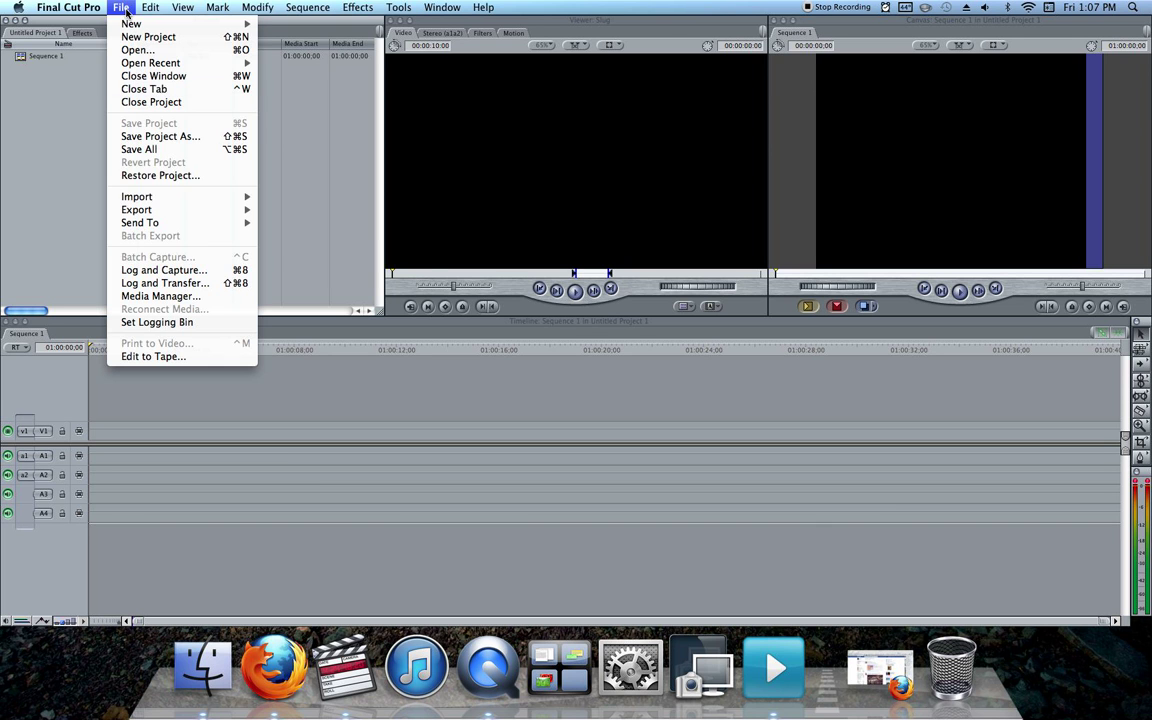
{"action": "mouse_move", "coordinate": [135, 196]}
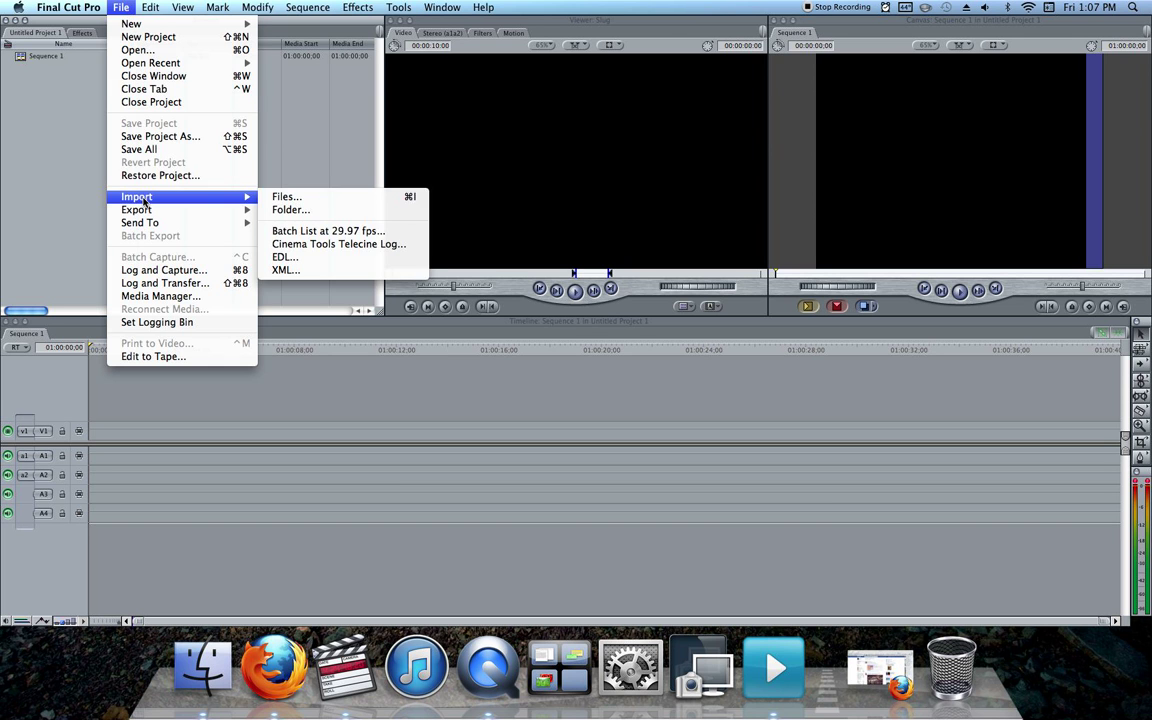
{"action": "left_click", "coordinate": [296, 198]}
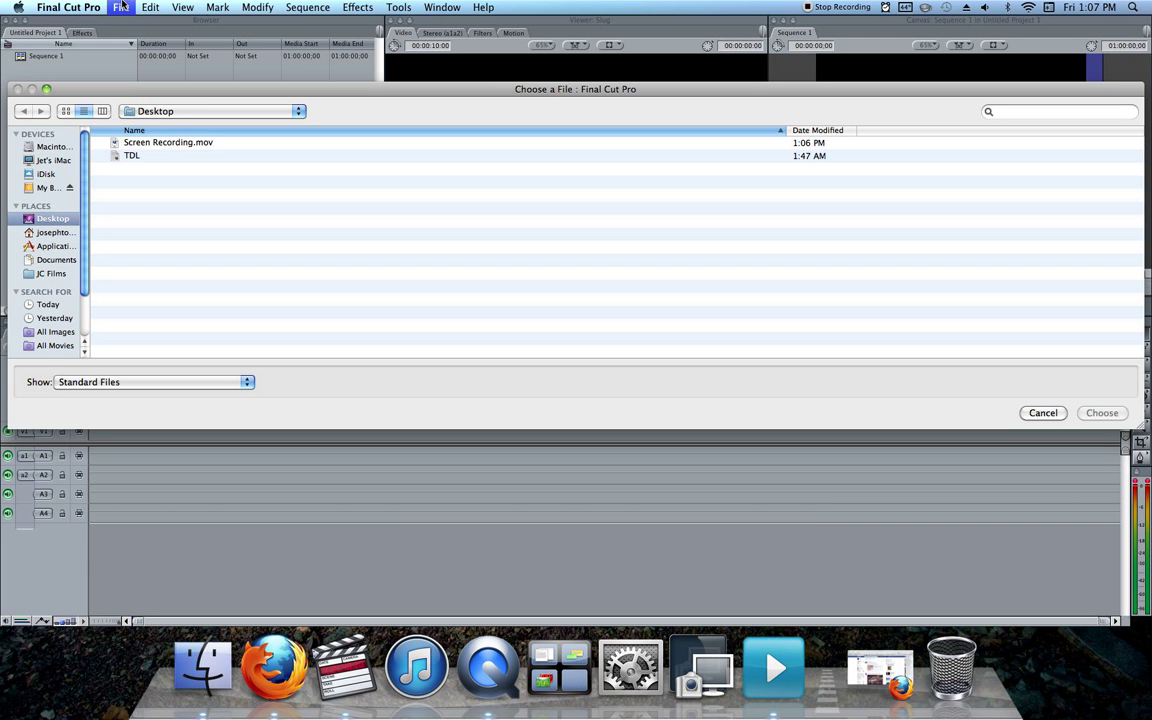
{"action": "left_click", "coordinate": [1043, 413]}
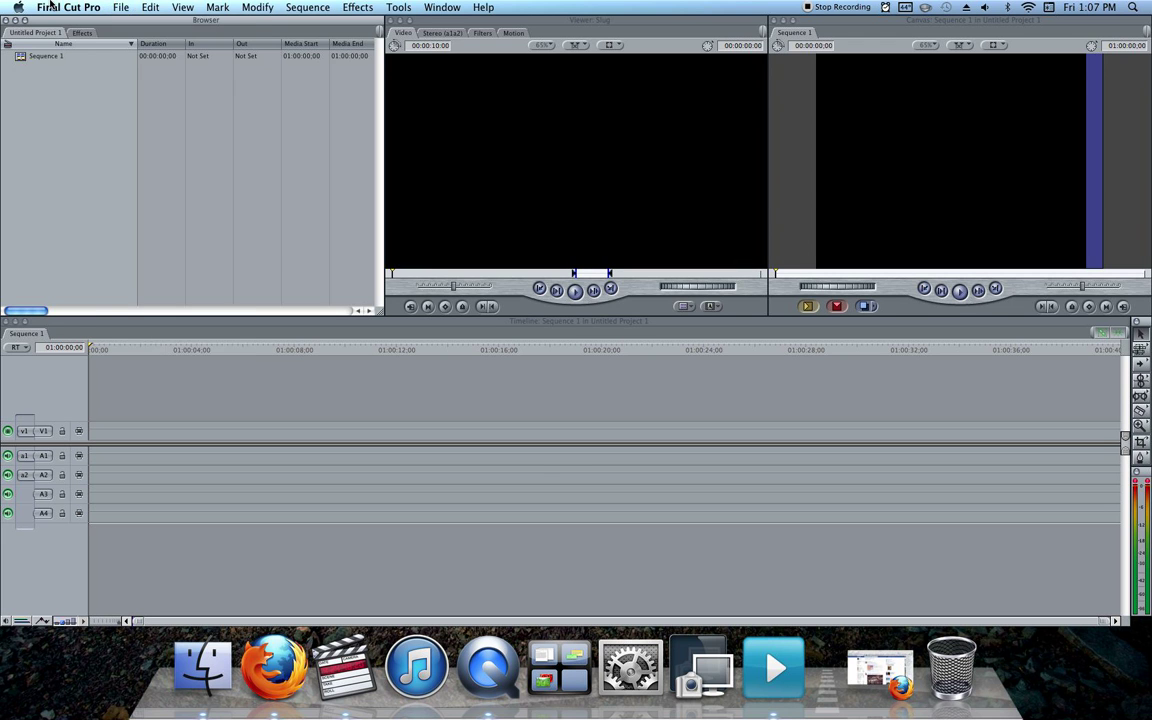
Start a file import and browse the My Book drive to High Definition Videos inside Jet Central Projects
{"action": "left_click", "coordinate": [120, 7]}
{"action": "mouse_move", "coordinate": [180, 197]}
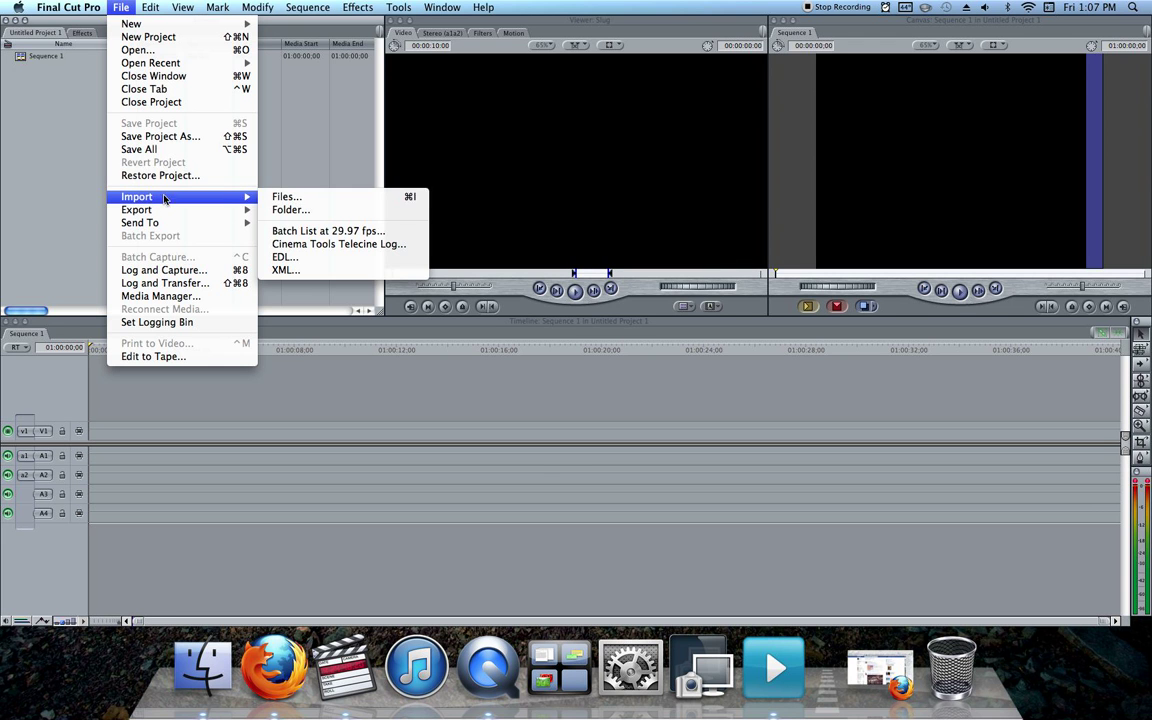
{"action": "left_click", "coordinate": [324, 200]}
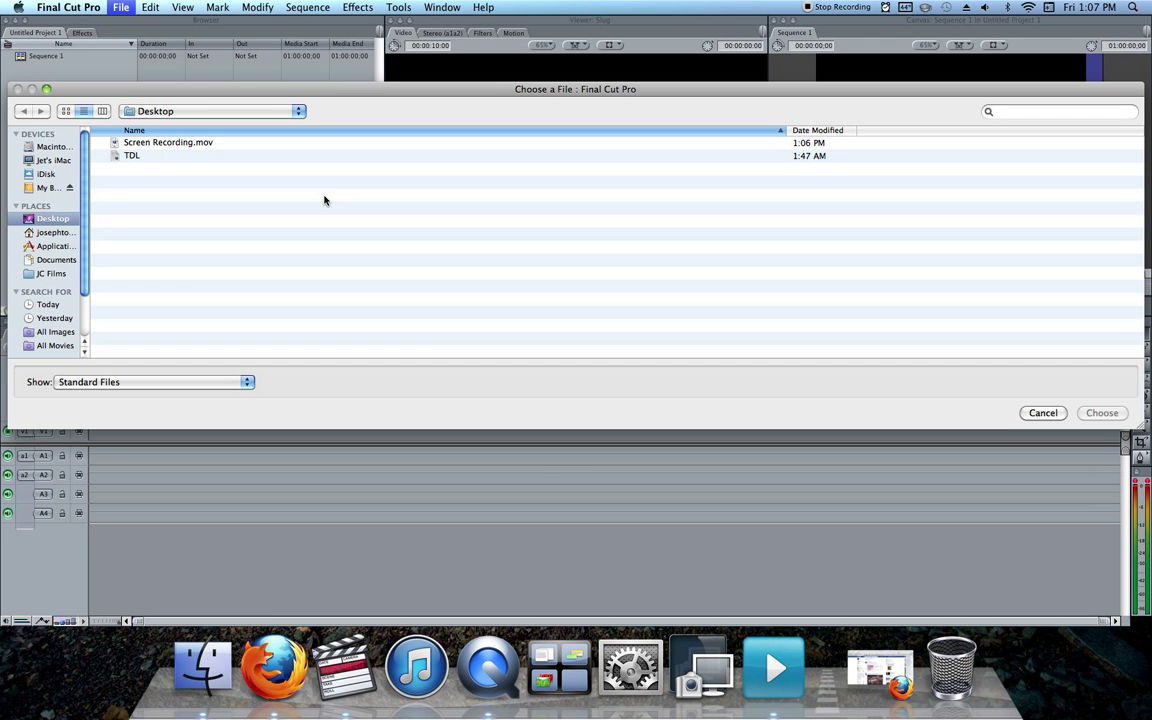
{"action": "left_click", "coordinate": [45, 189]}
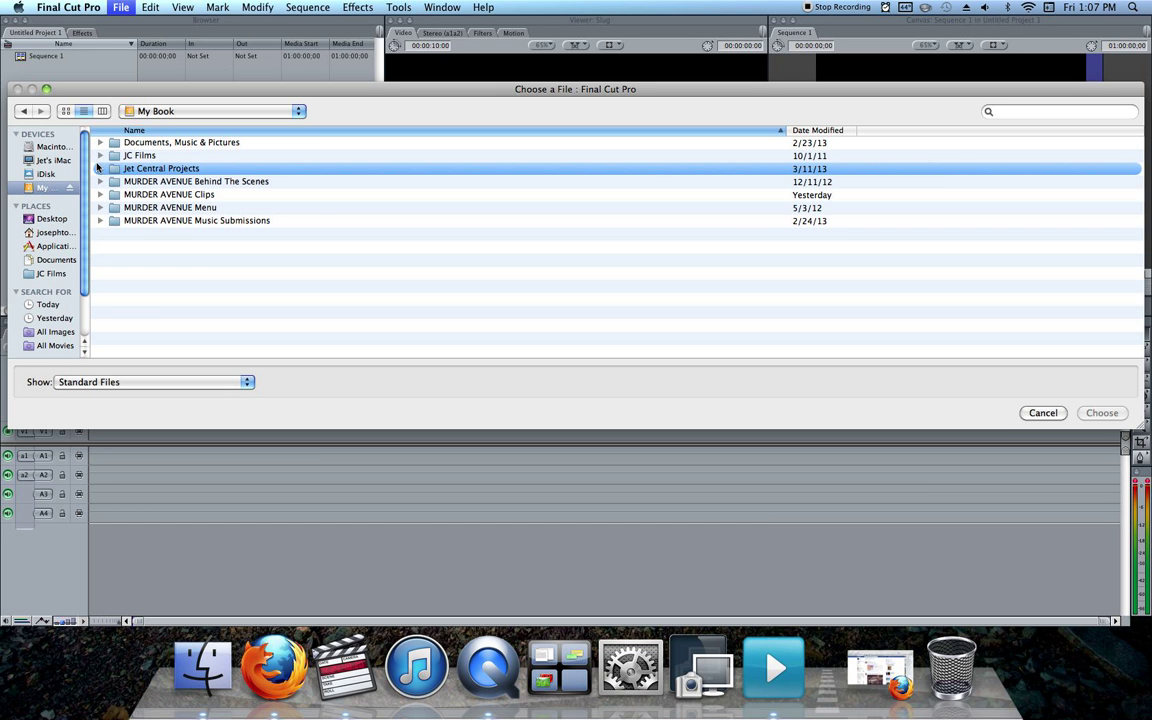
{"action": "left_click", "coordinate": [100, 169]}
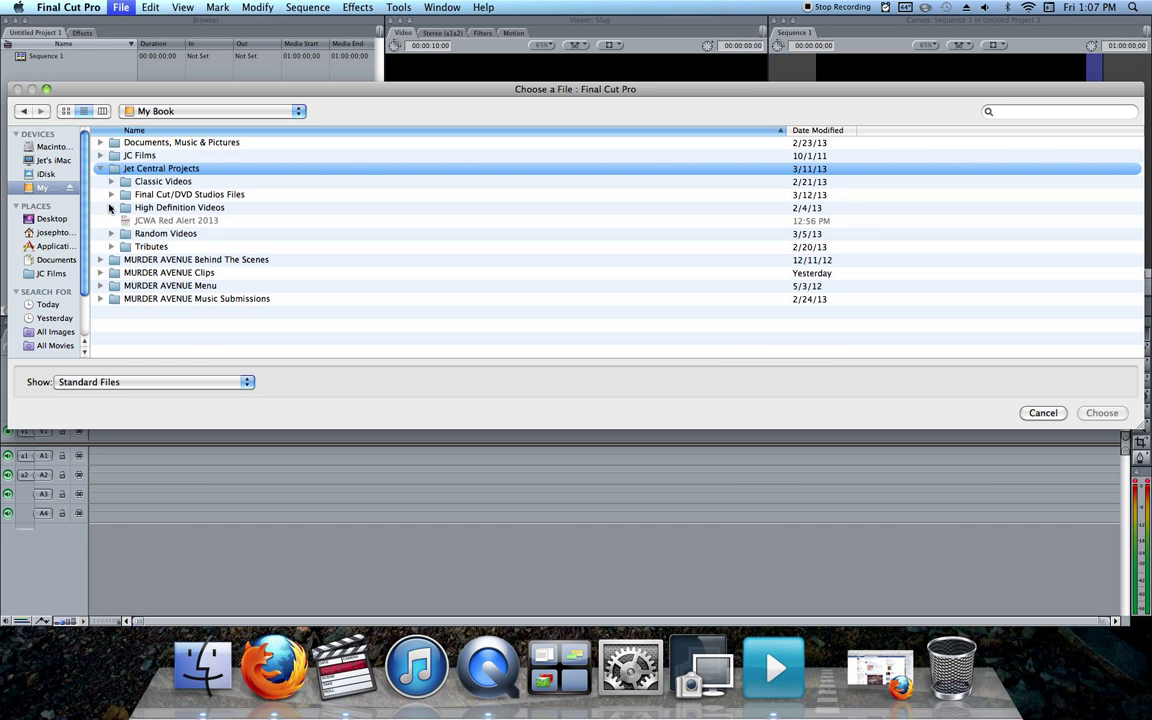
{"action": "left_click", "coordinate": [111, 207]}
Find Scream 4 Review in the Random folder of High Definition Videos and import it into the project
{"action": "scroll", "coordinate": [218, 251], "scroll_direction": "down", "scroll_amount": 2}
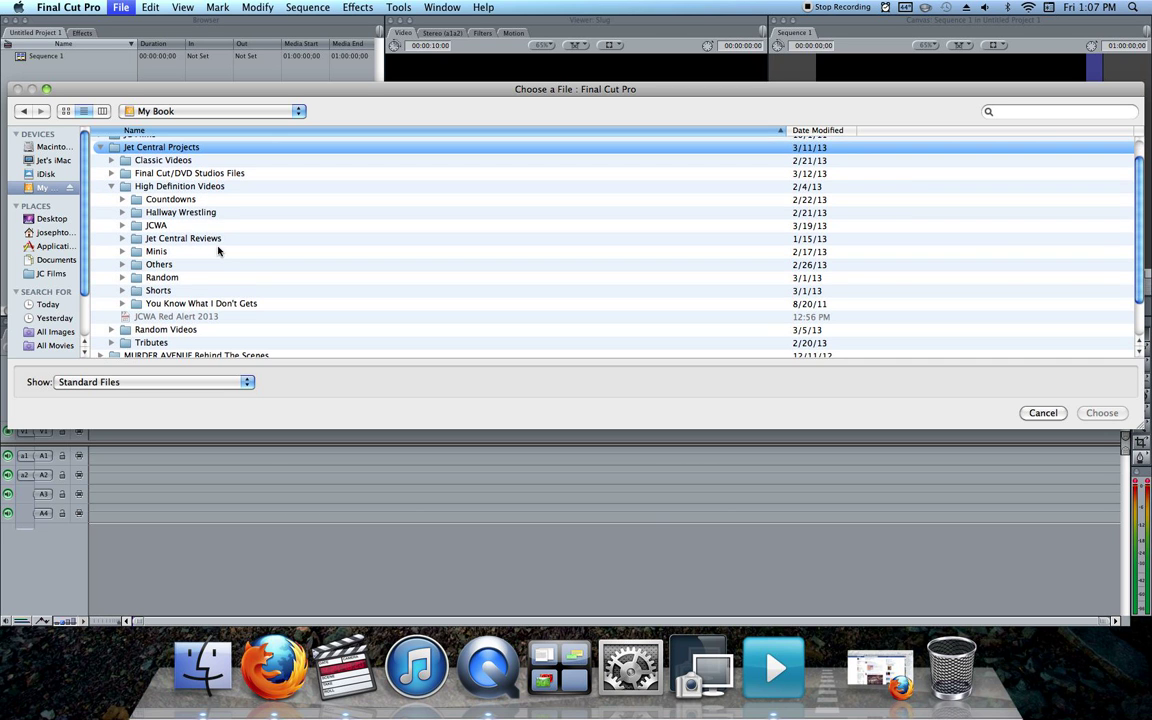
{"action": "left_click", "coordinate": [120, 279]}
{"action": "scroll", "coordinate": [120, 283], "scroll_direction": "down", "scroll_amount": 2}
{"action": "scroll", "coordinate": [120, 283], "scroll_direction": "down", "scroll_amount": 5}
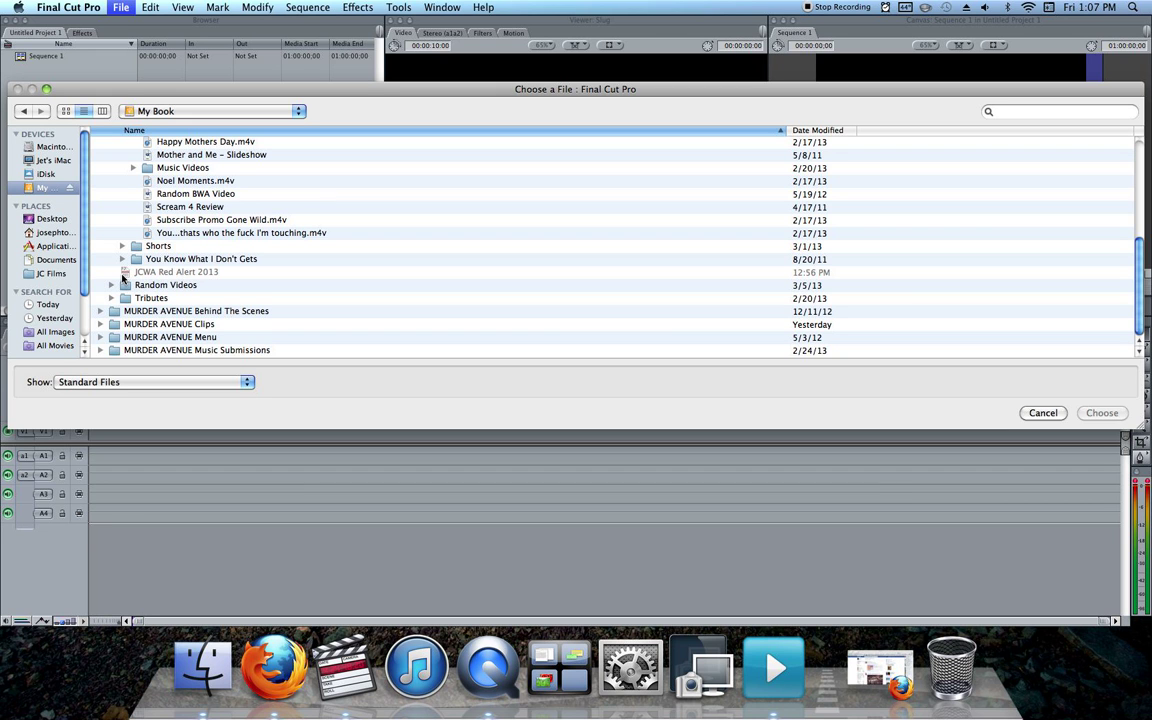
{"action": "scroll", "coordinate": [122, 279], "scroll_direction": "up", "scroll_amount": 1}
{"action": "scroll", "coordinate": [122, 279], "scroll_direction": "up", "scroll_amount": 1}
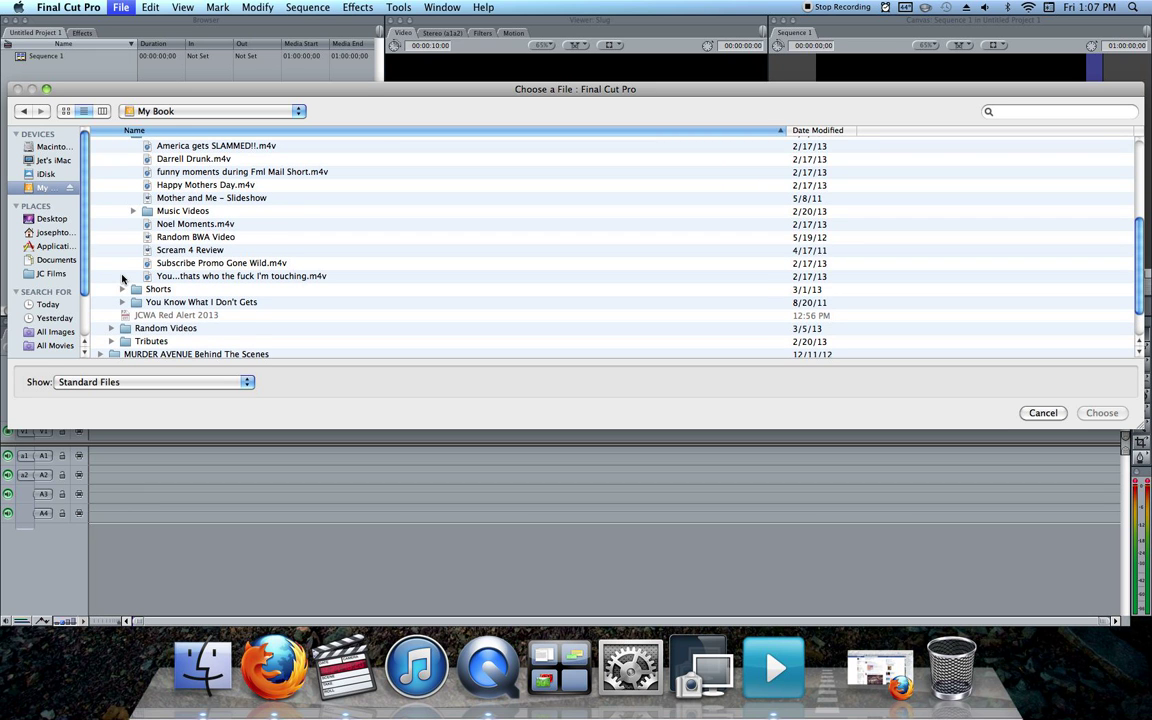
{"action": "scroll", "coordinate": [122, 279], "scroll_direction": "up", "scroll_amount": 1}
{"action": "scroll", "coordinate": [122, 280], "scroll_direction": "down", "scroll_amount": 2}
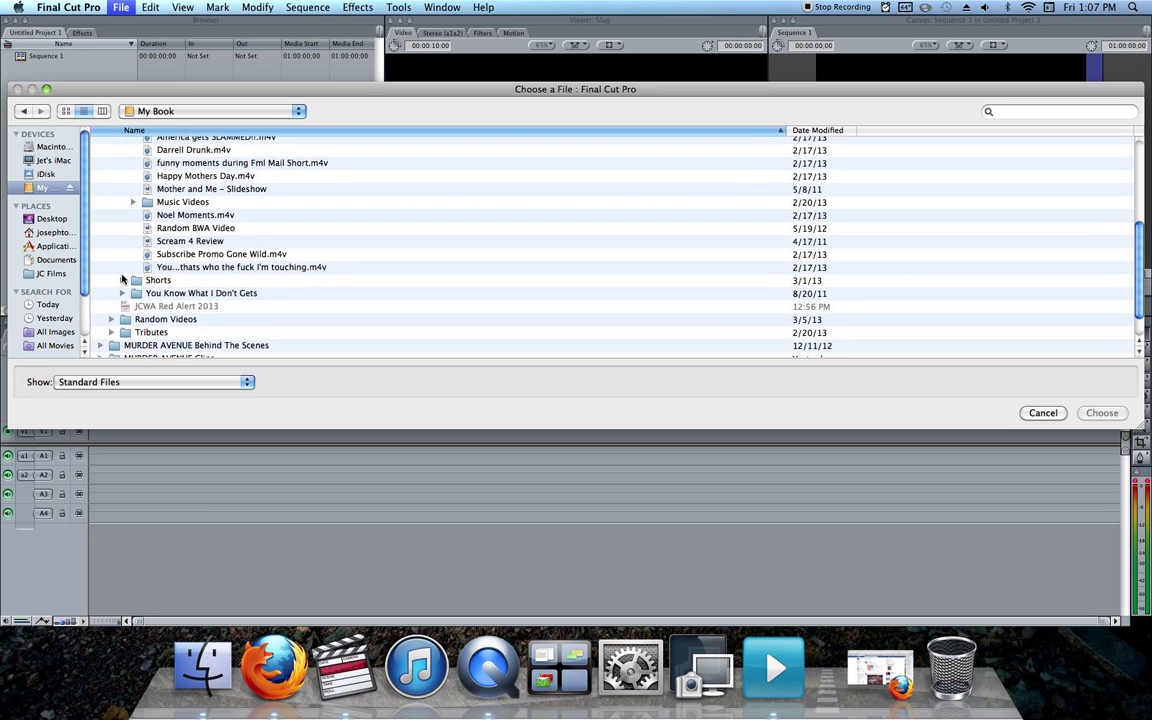
{"action": "left_click", "coordinate": [123, 281]}
{"action": "left_click", "coordinate": [123, 281]}
{"action": "double_click", "coordinate": [193, 241]}
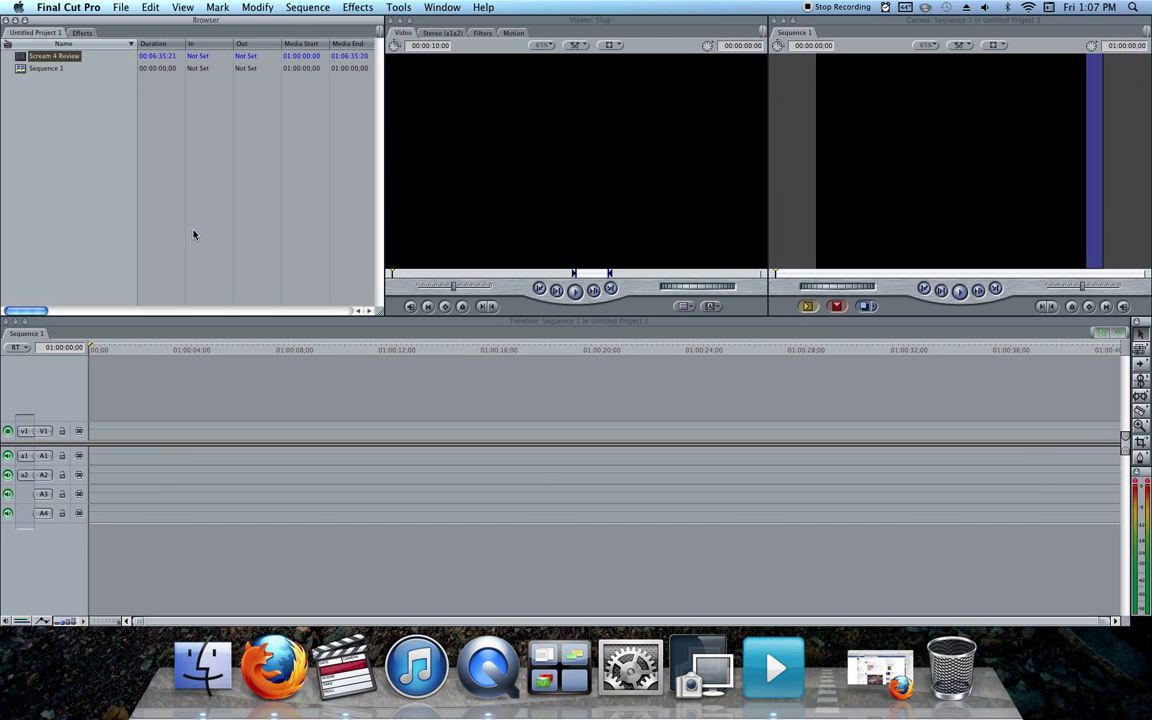
Load the Scream 4 Review clip into the Viewer and scrub through its middle section
{"action": "left_click", "coordinate": [62, 57]}
{"action": "left_click_drag", "start_coordinate": [62, 57], "coordinate": [575, 279]}
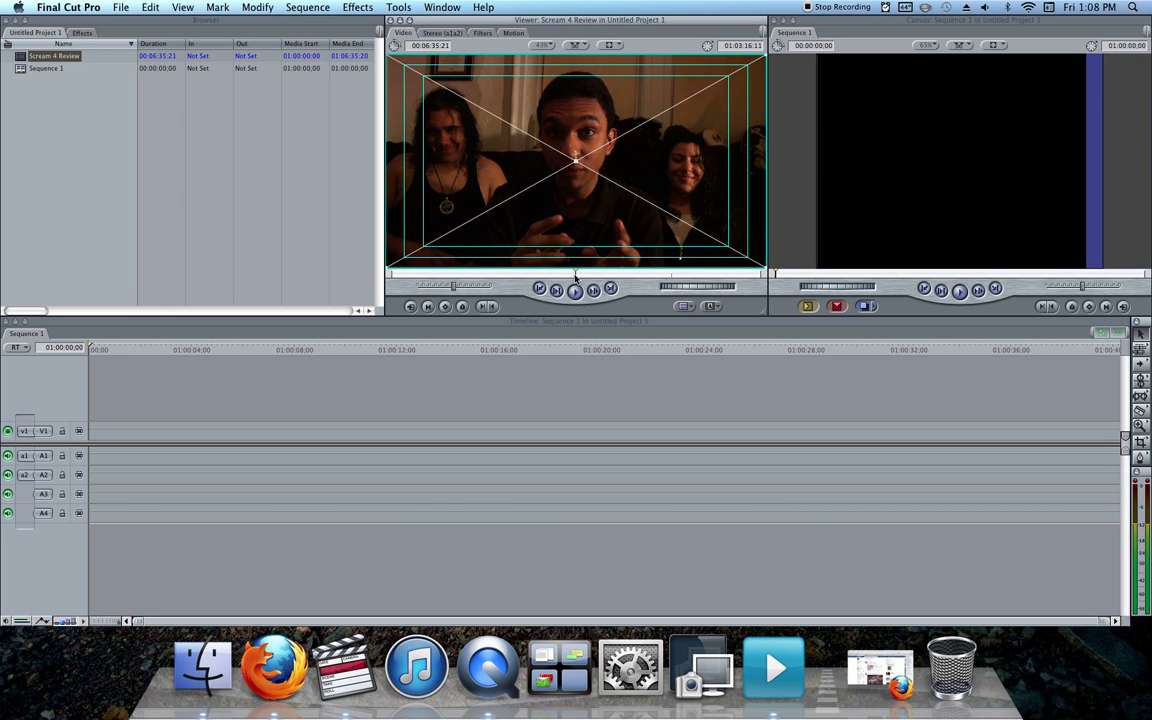
{"action": "left_click_drag", "start_coordinate": [575, 278], "coordinate": [546, 274]}
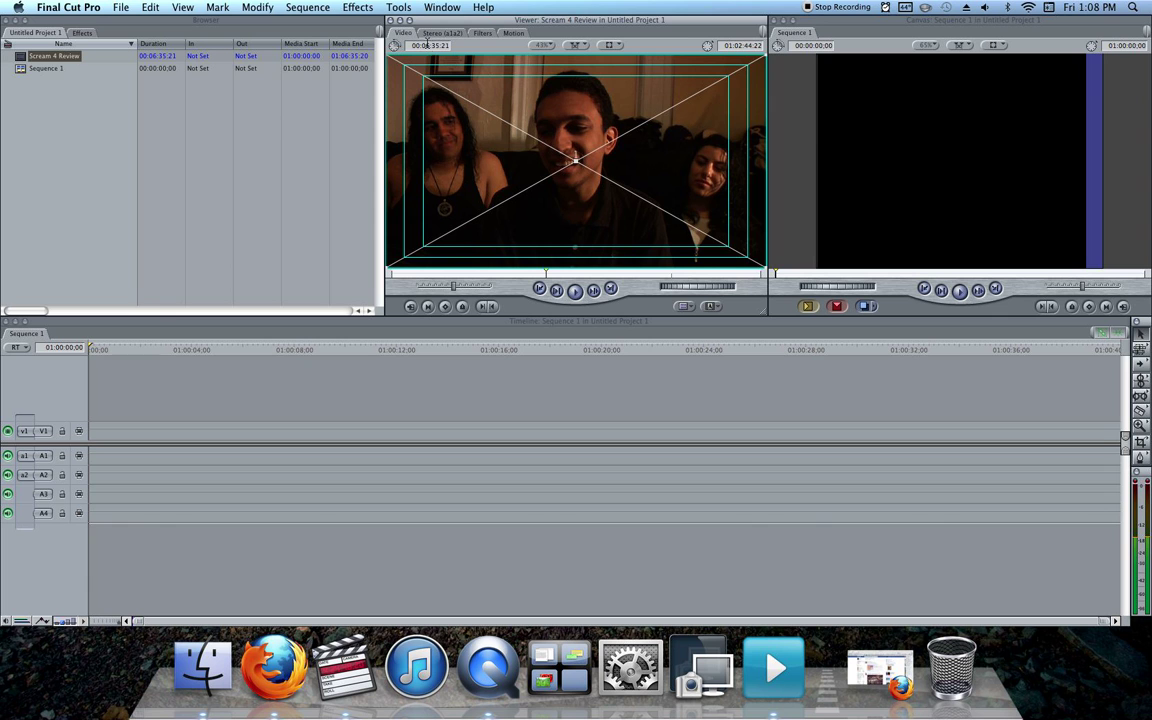
{"action": "left_click", "coordinate": [578, 273]}
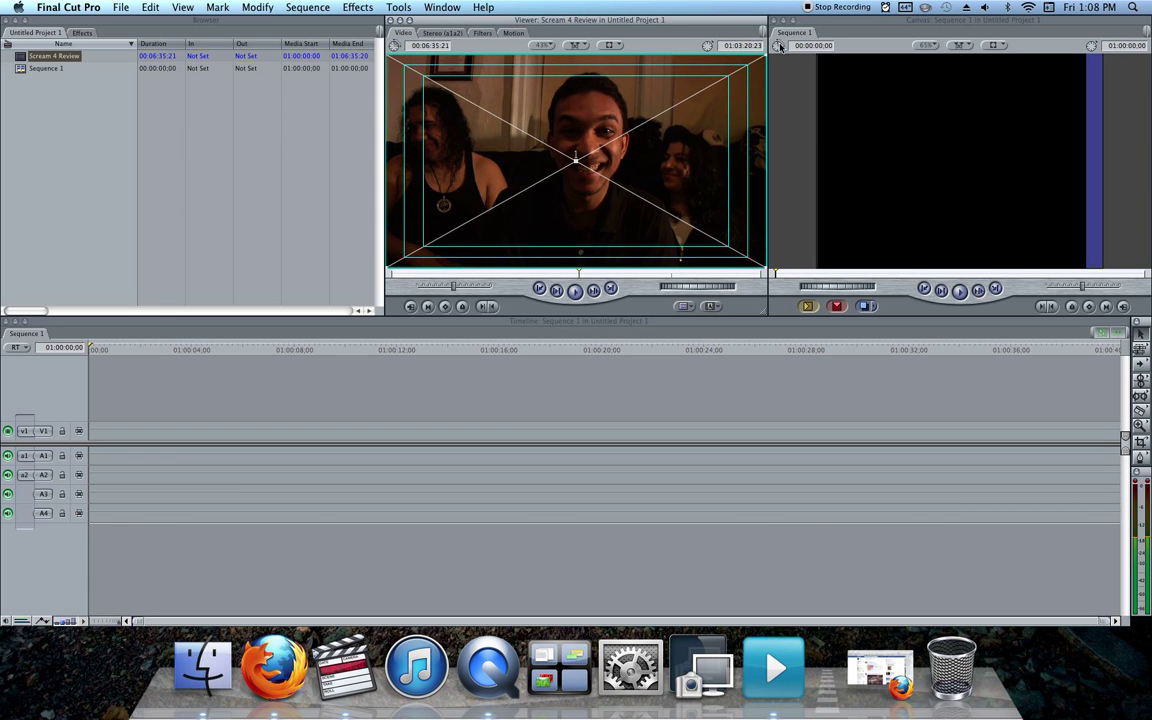
{"action": "left_click", "coordinate": [615, 273]}
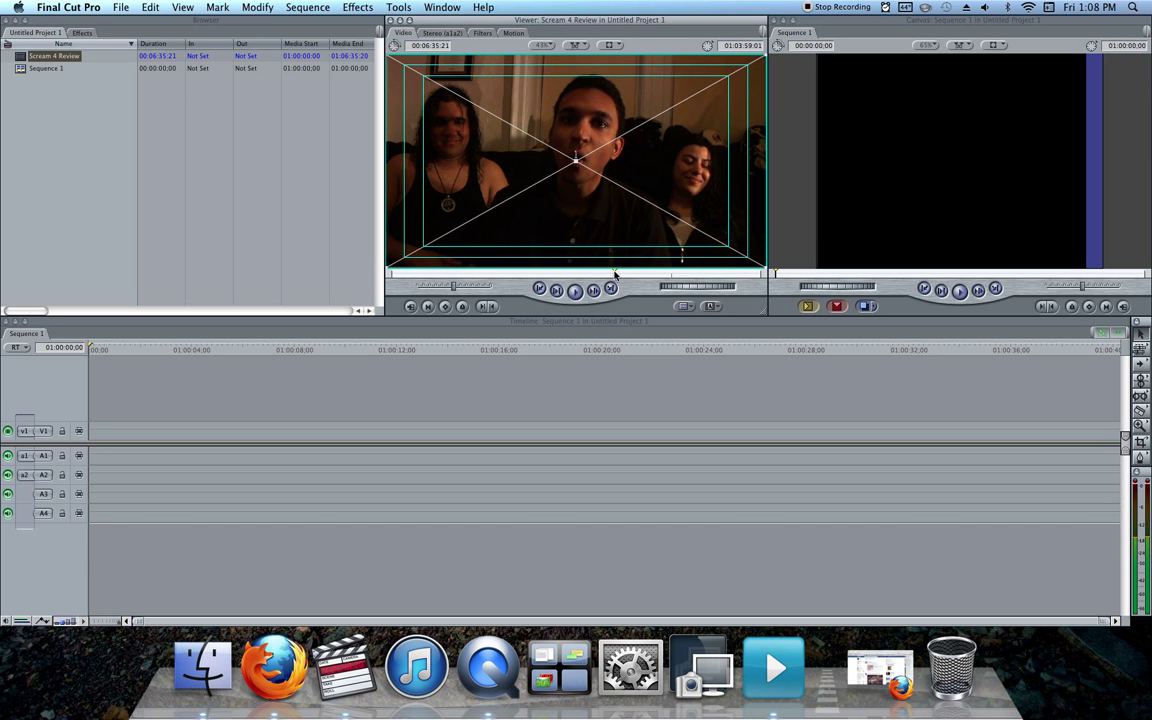
{"action": "left_click", "coordinate": [620, 273]}
{"action": "left_click", "coordinate": [622, 273]}
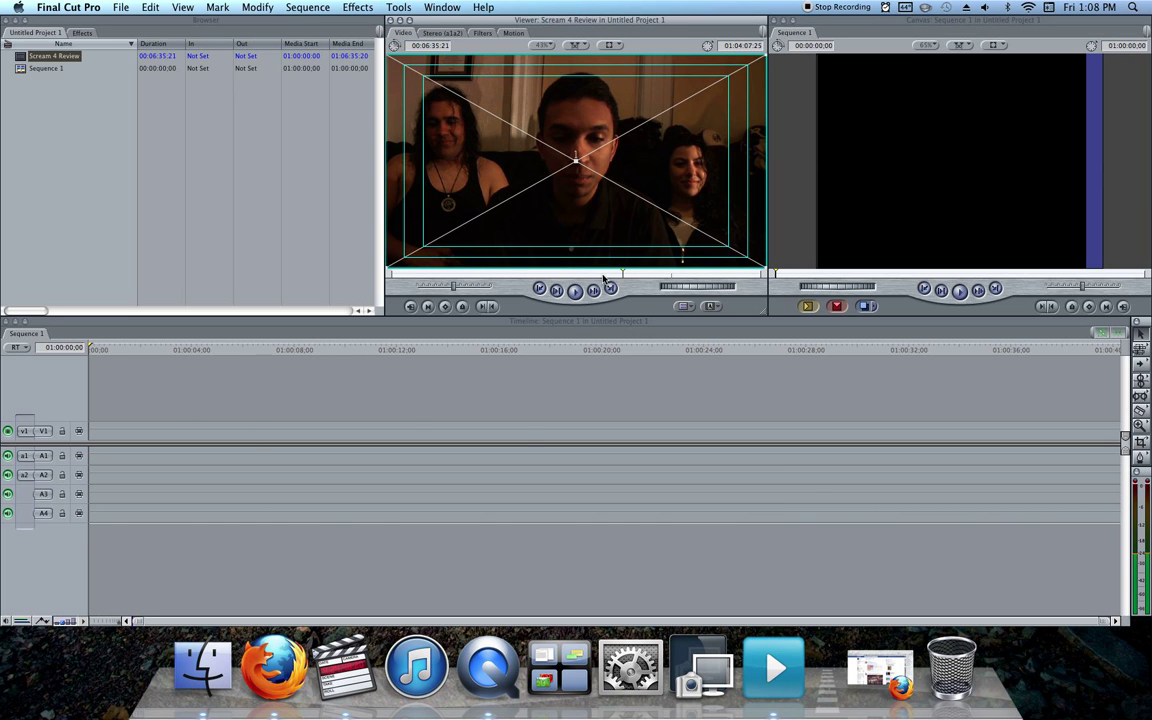
Play the clip in the Viewer from its beginning and stop at about 01:00:10:11
{"action": "left_click", "coordinate": [392, 279]}
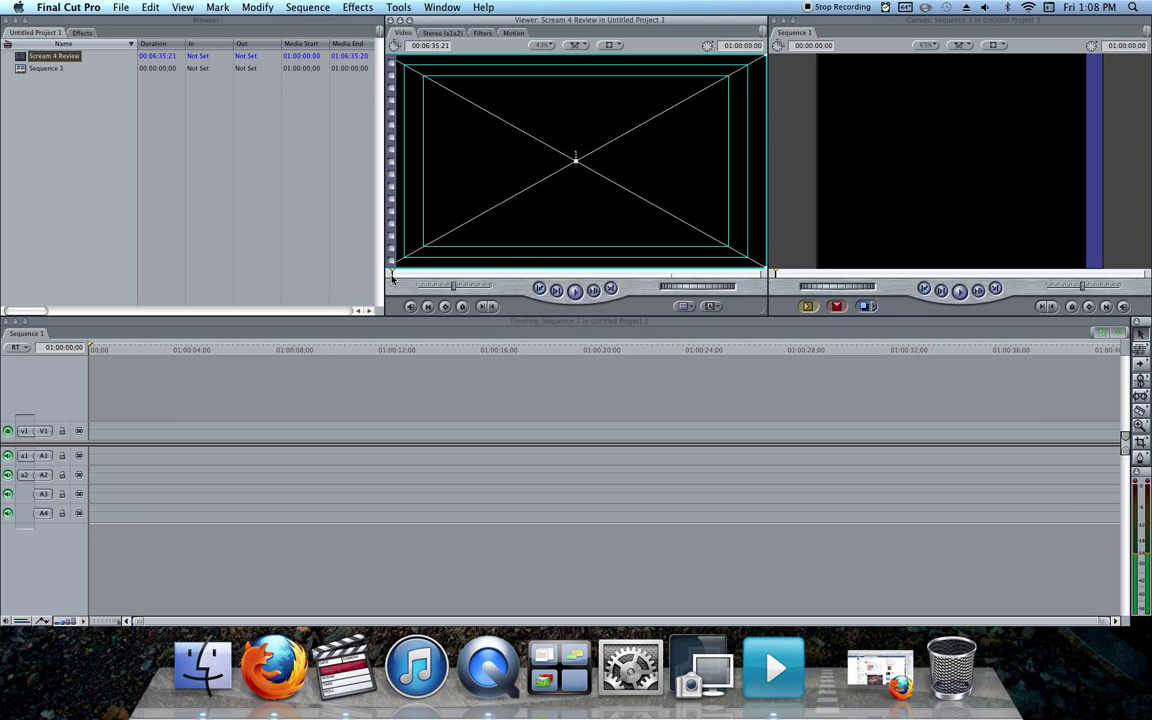
{"action": "left_click", "coordinate": [575, 290]}
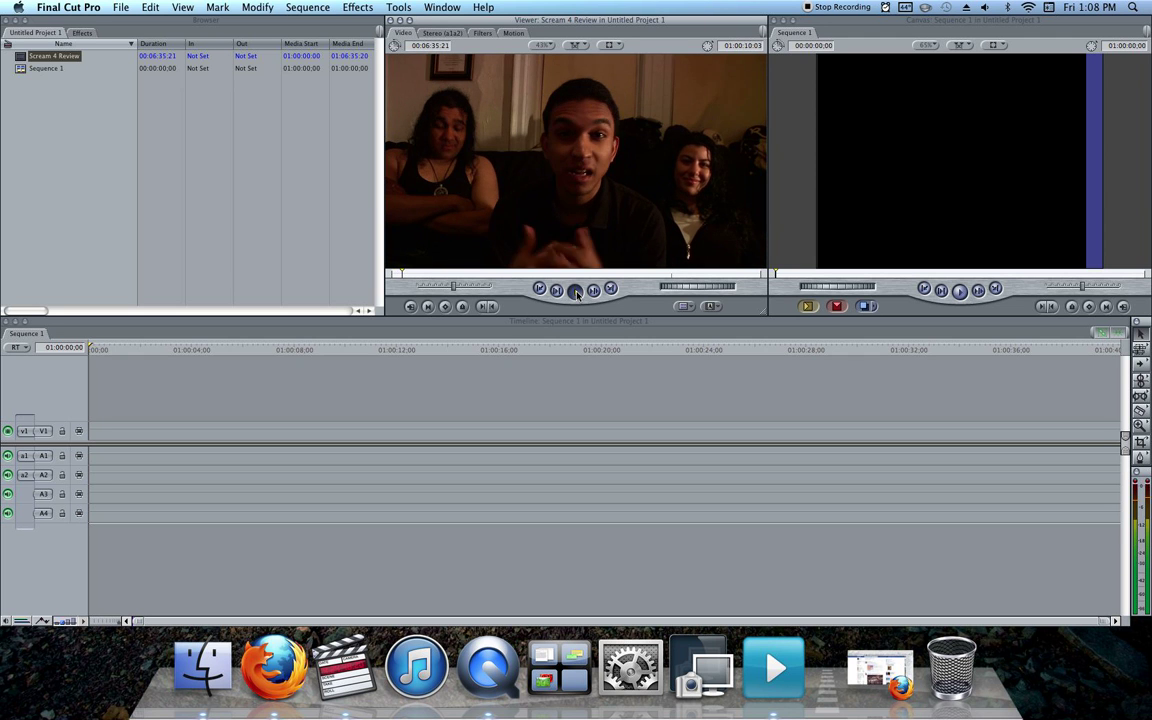
{"action": "left_click", "coordinate": [576, 291]}
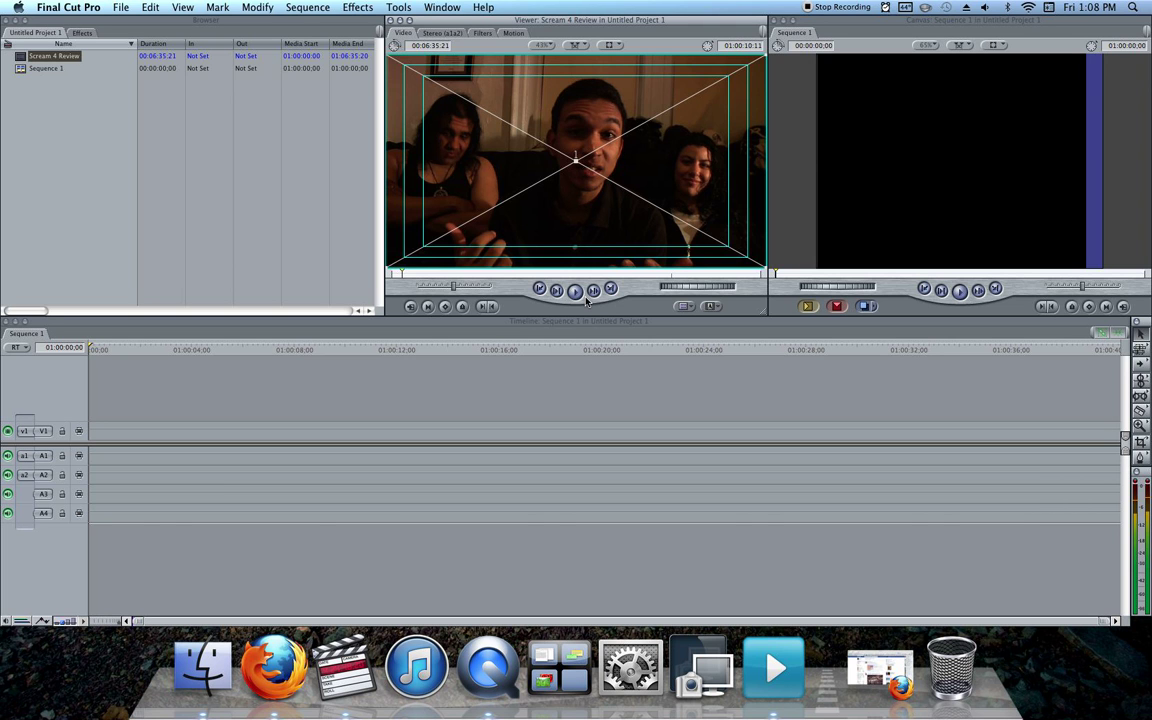
Step the playhead back frame by frame to 01:00:09:26 and mark the clip's In point there
{"action": "key", "text": "Left"}
{"action": "key", "text": "Left"}
{"action": "key", "text": "Left"}
{"action": "key", "text": "Left"}
{"action": "key", "text": "Left"}
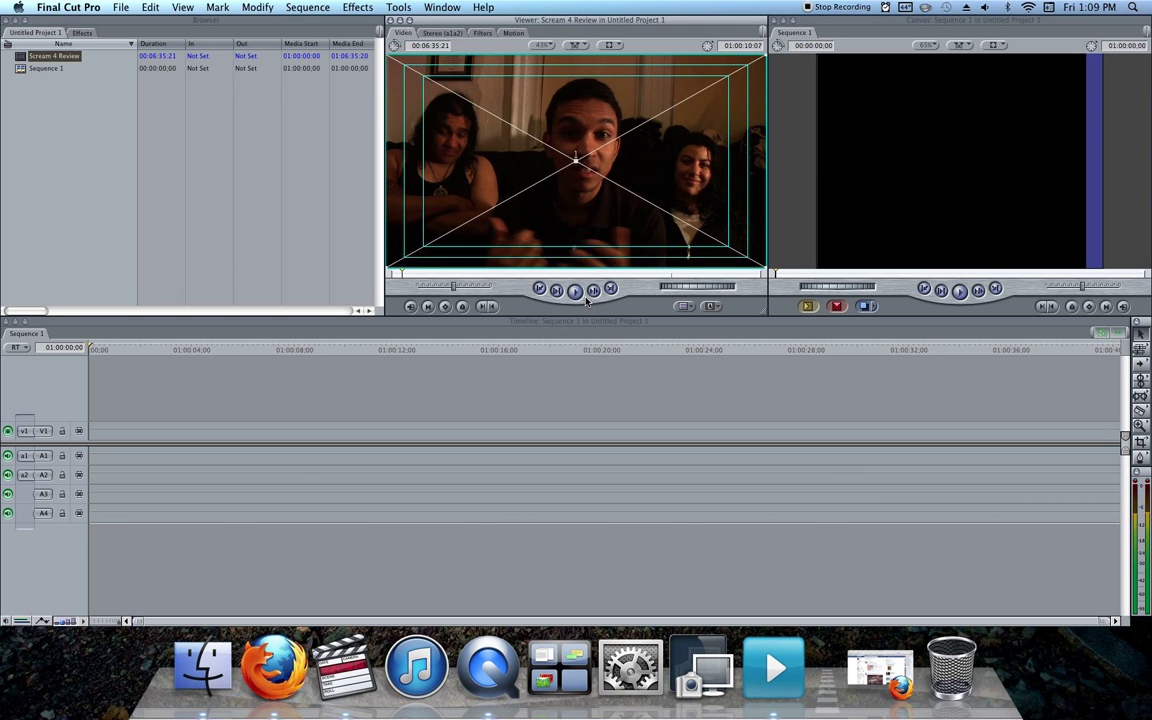
{"action": "key", "text": "Left"}
{"action": "key", "text": "Left"}
{"action": "key", "text": "Left"}
{"action": "key", "text": "Left"}
{"action": "key", "text": "Left"}
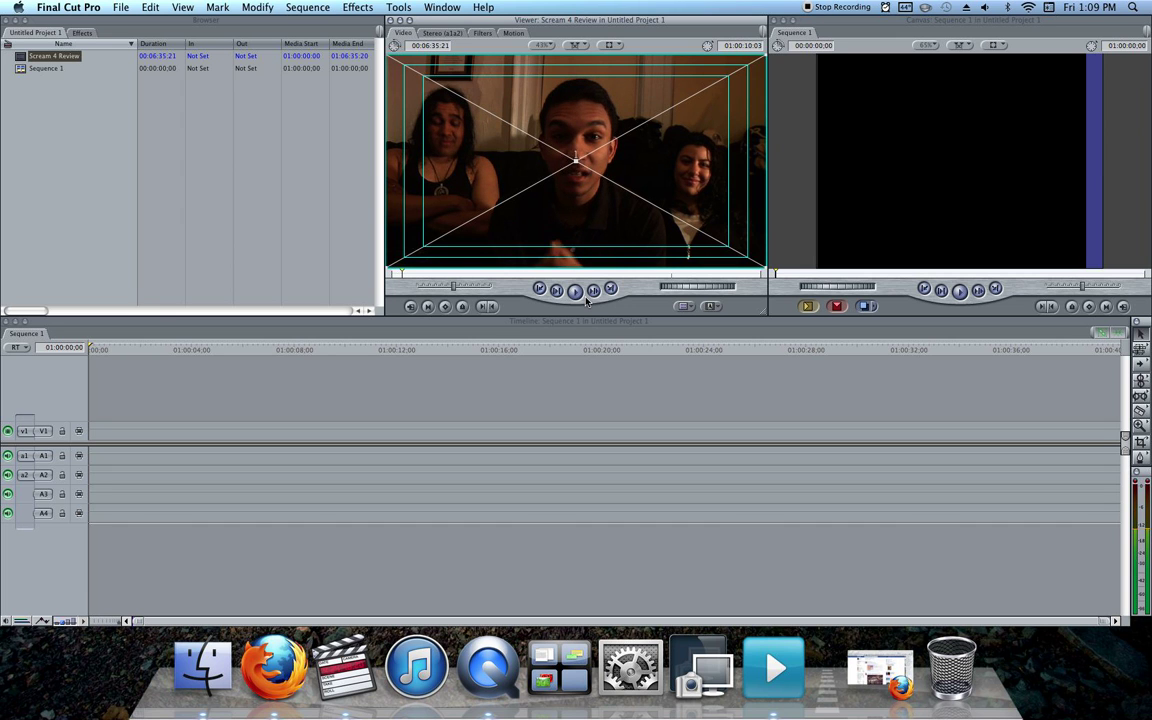
{"action": "key", "text": "Left"}
{"action": "key", "text": "Left"}
{"action": "key", "text": "Left"}
{"action": "key", "text": "Left"}
{"action": "key", "text": "Left"}
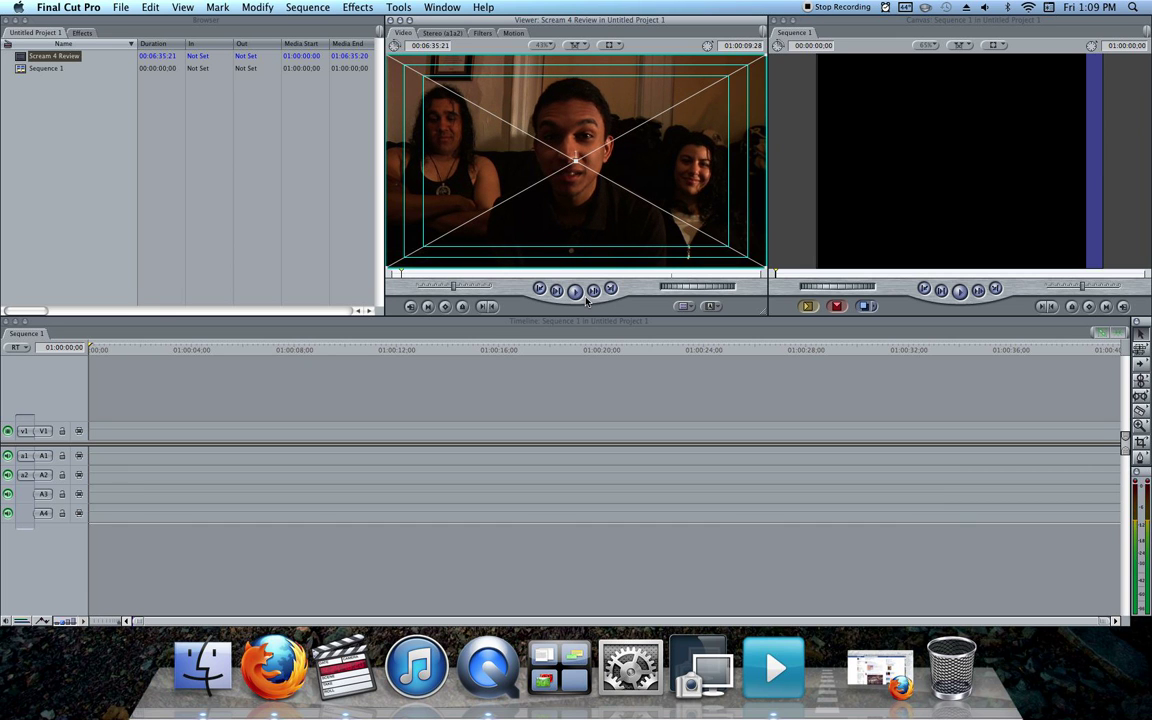
{"action": "key", "text": "Left"}
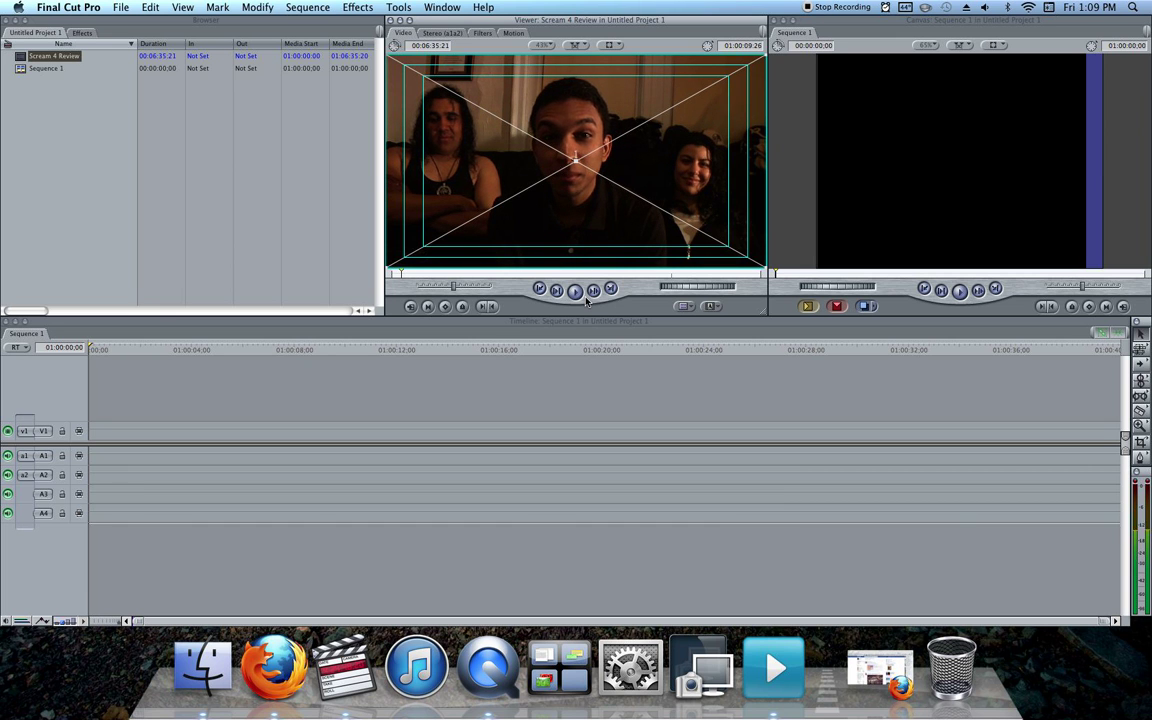
{"action": "key", "text": "Right"}
{"action": "key", "text": "Right"}
{"action": "key", "text": "Left"}
{"action": "key", "text": "Right"}
{"action": "key", "text": "Left"}
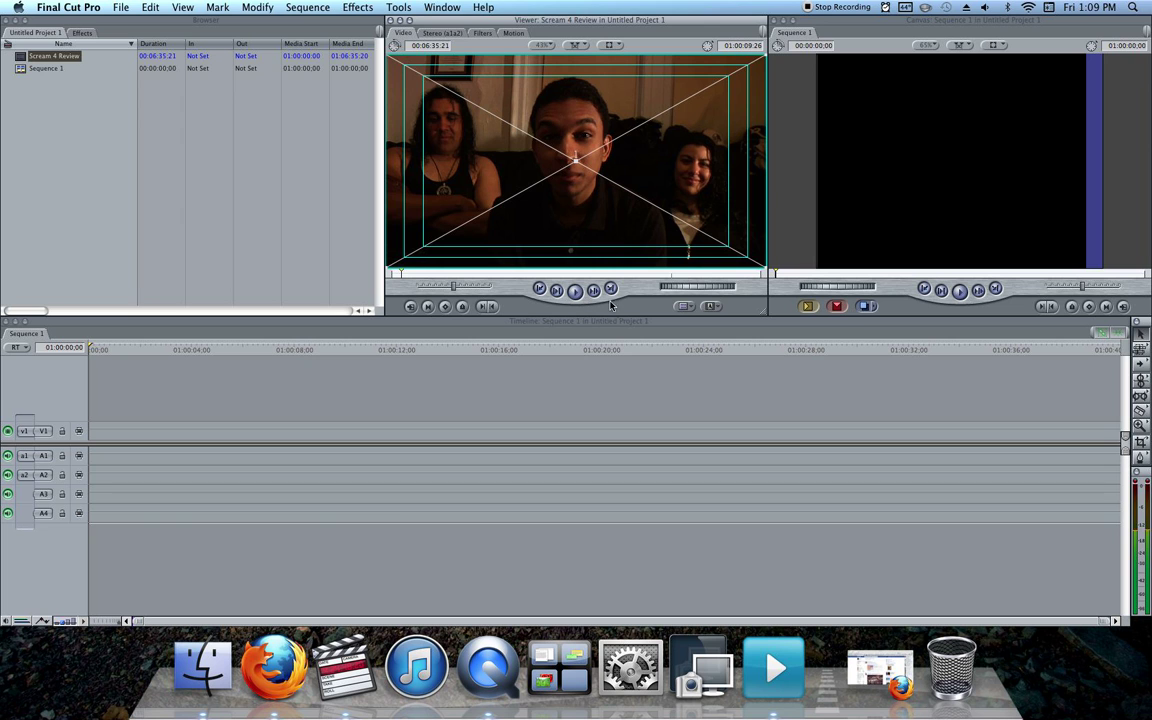
{"action": "left_click", "coordinate": [483, 308]}
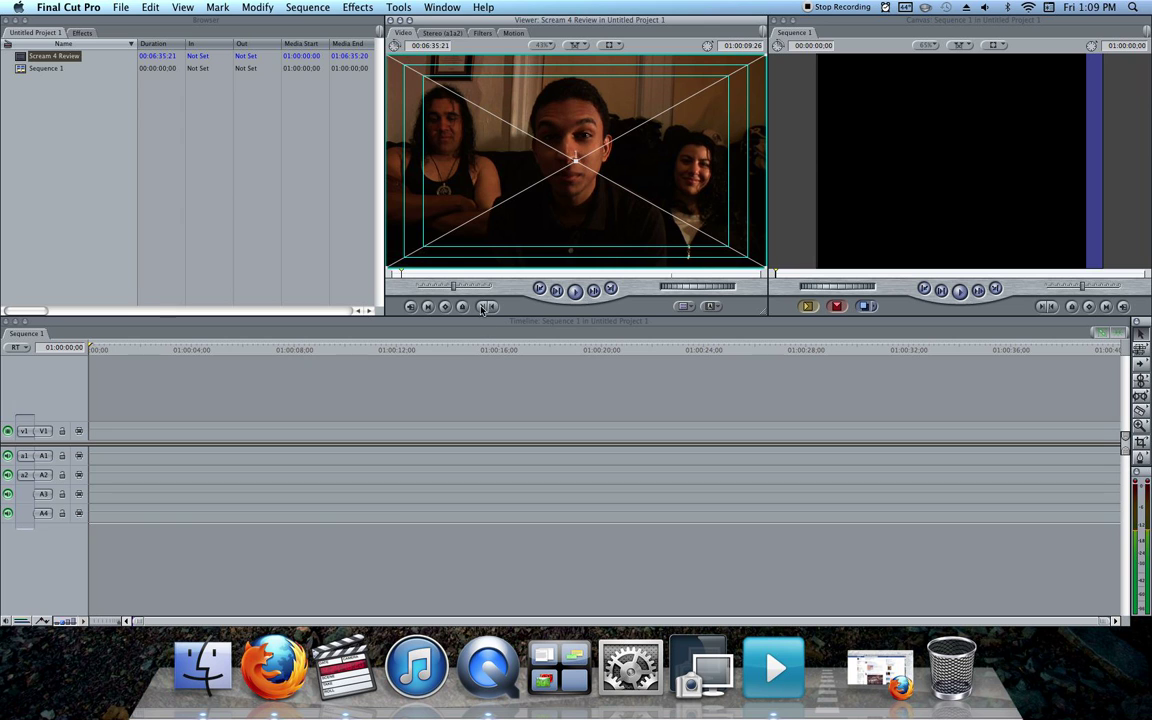
{"action": "left_click", "coordinate": [483, 308]}
Play the clip's closing seconds, stop at 01:06:31:23 and mark the Out point there
{"action": "left_click_drag", "start_coordinate": [746, 275], "coordinate": [754, 274]}
{"action": "left_click", "coordinate": [574, 292]}
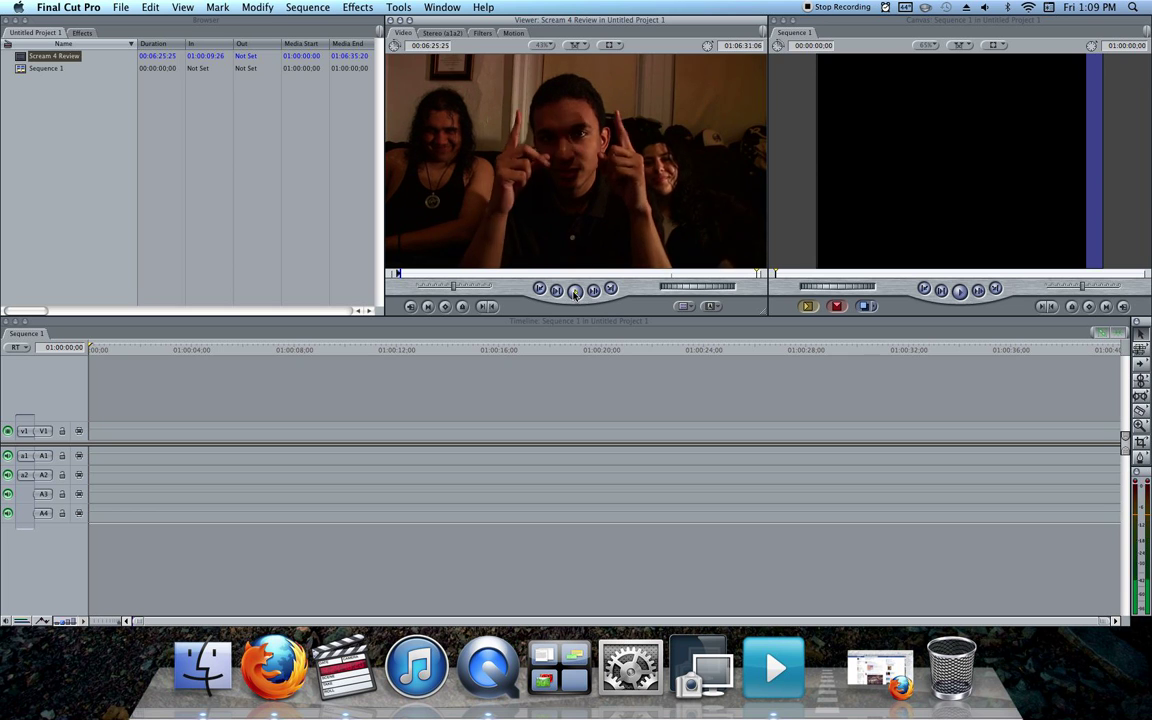
{"action": "left_click", "coordinate": [574, 291]}
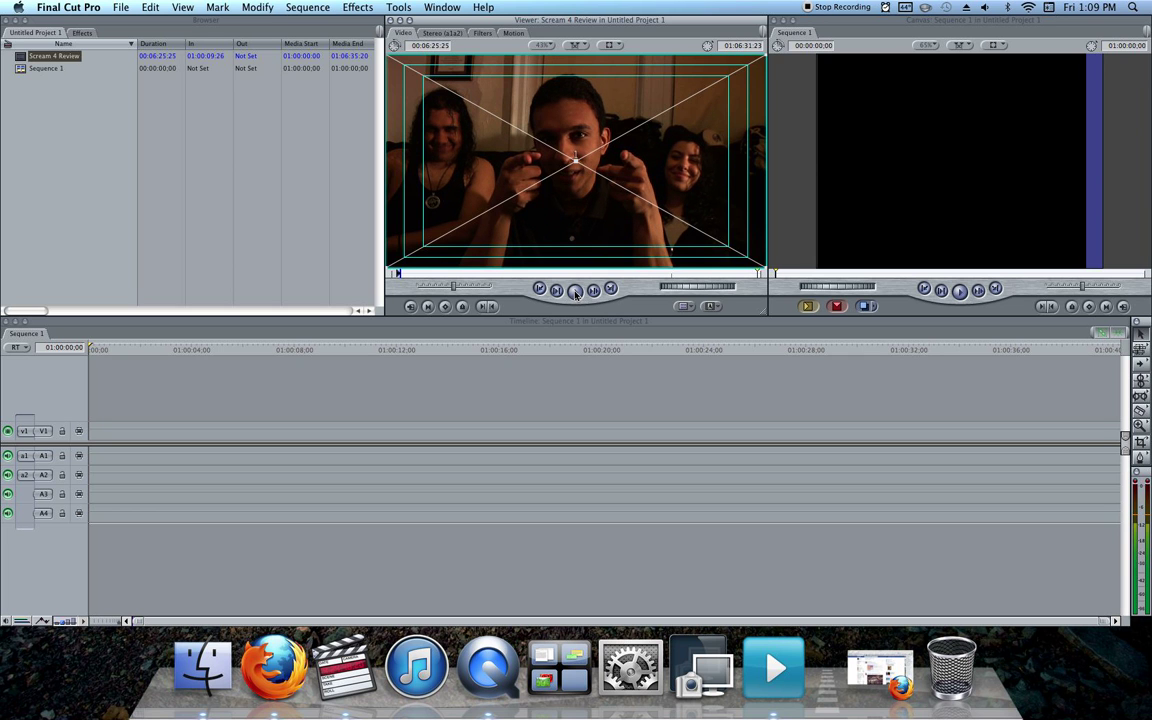
{"action": "left_click", "coordinate": [491, 307]}
Place the trimmed Scream 4 Review clip at the start of Sequence 1, matching the sequence settings to it, and decline saving the project
{"action": "left_click_drag", "start_coordinate": [62, 56], "coordinate": [90, 436]}
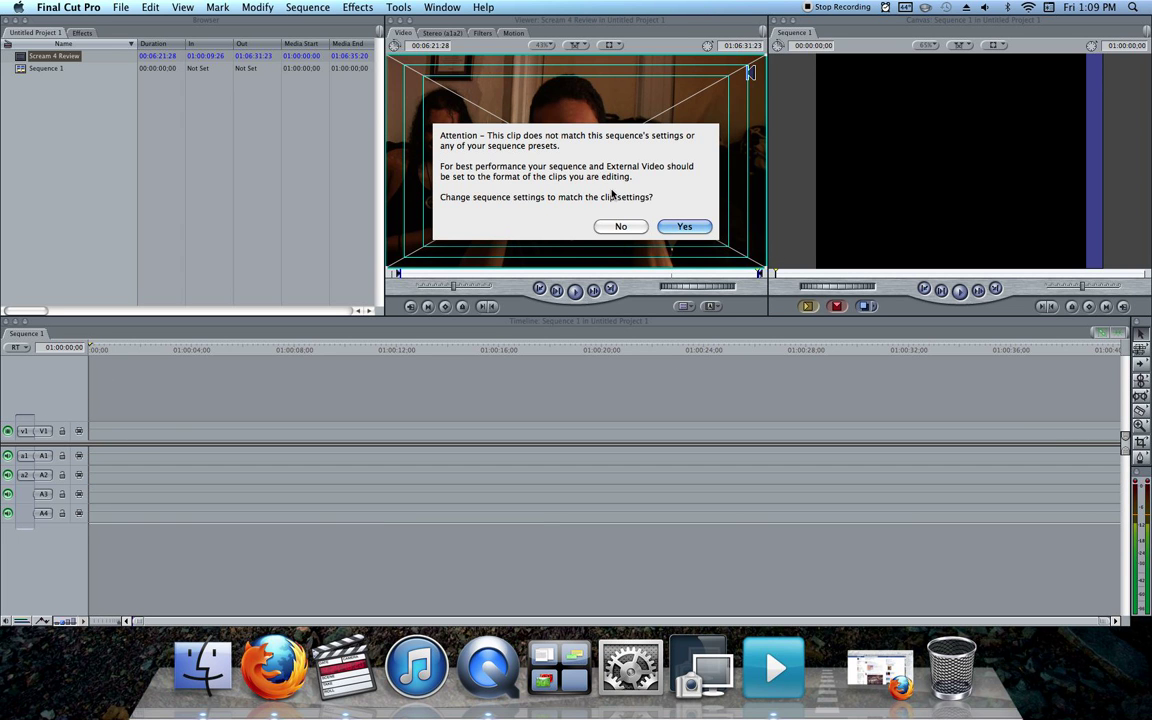
{"action": "left_click", "coordinate": [700, 226]}
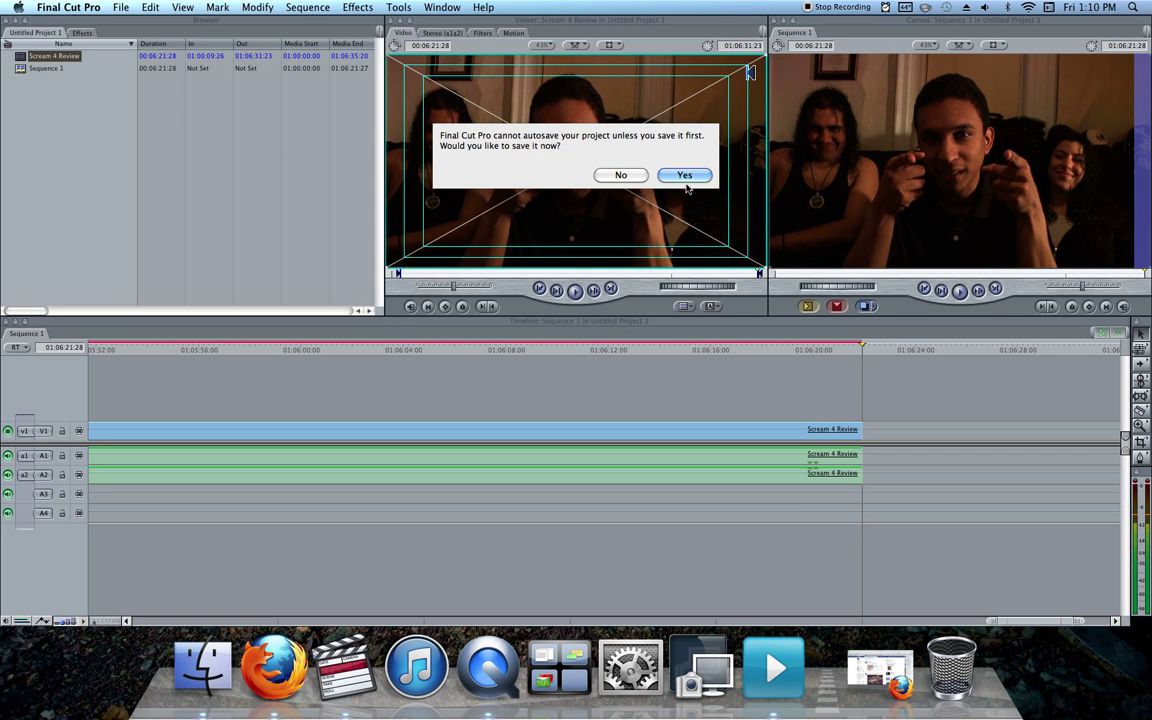
{"action": "left_click", "coordinate": [617, 175]}
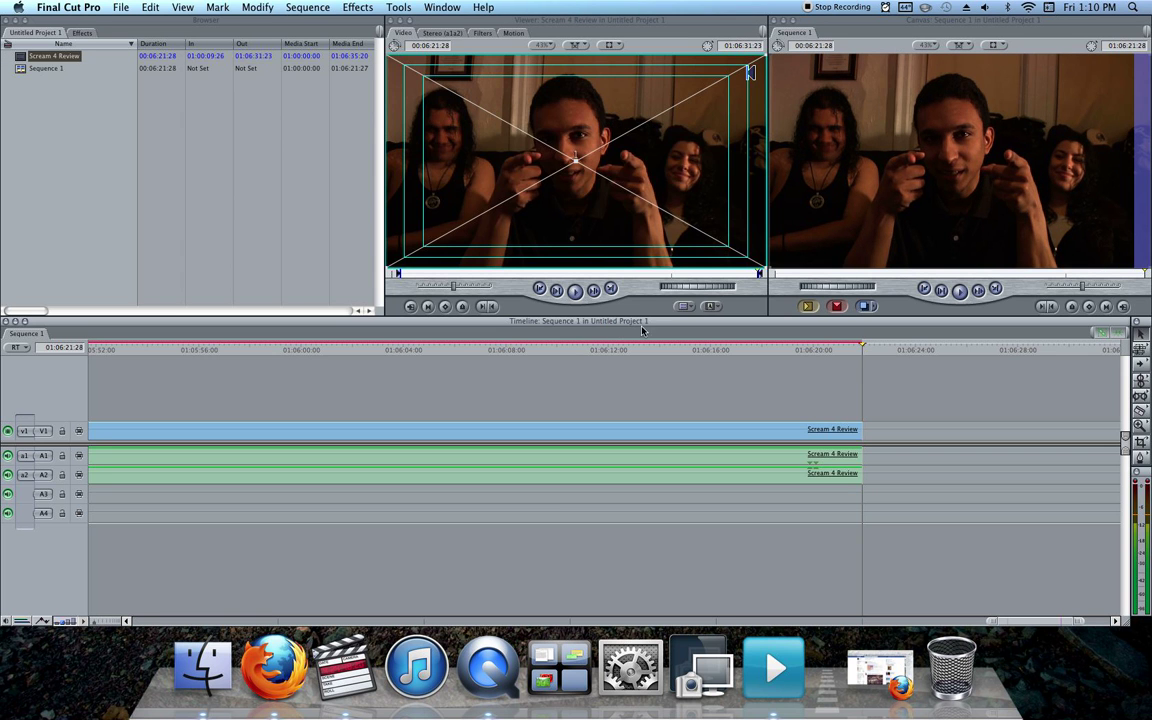
Return to the beginning of Sequence 1 in the Timeline and place the playhead near the start of the clip
{"action": "left_click", "coordinate": [740, 350]}
{"action": "left_click_drag", "start_coordinate": [1039, 621], "coordinate": [153, 633]}
{"action": "left_click", "coordinate": [112, 347]}
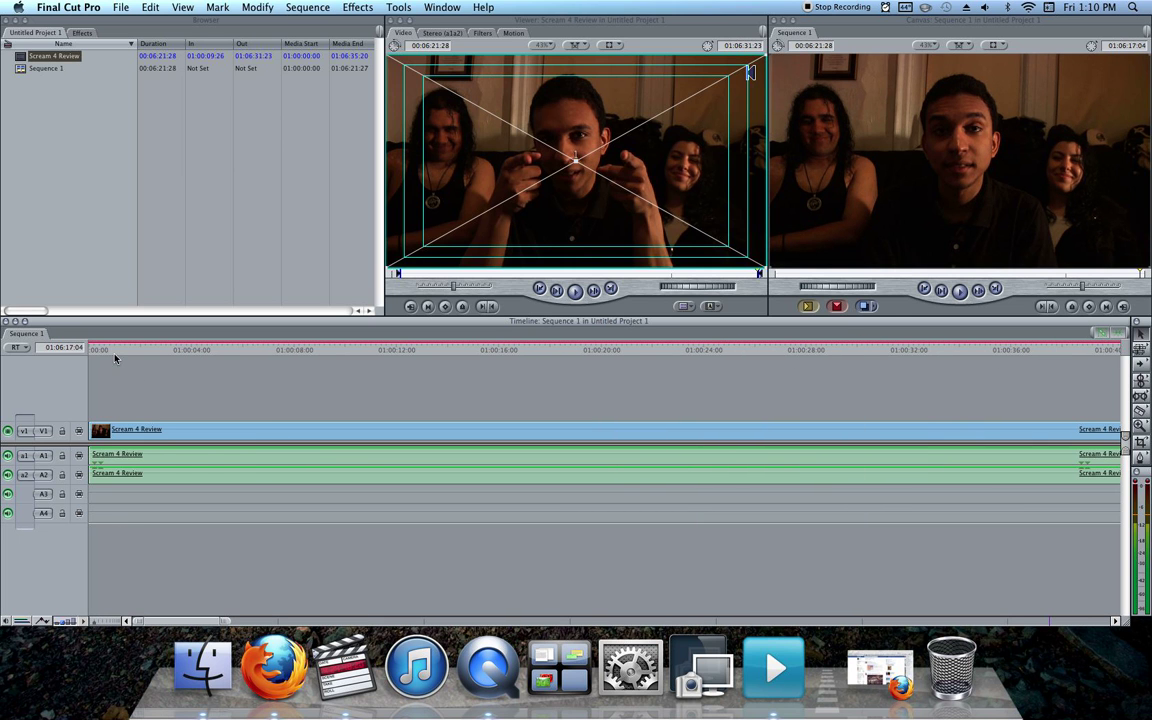
Scrub through the opening seconds of Sequence 1 and return the playhead to the start
{"action": "left_click", "coordinate": [194, 350]}
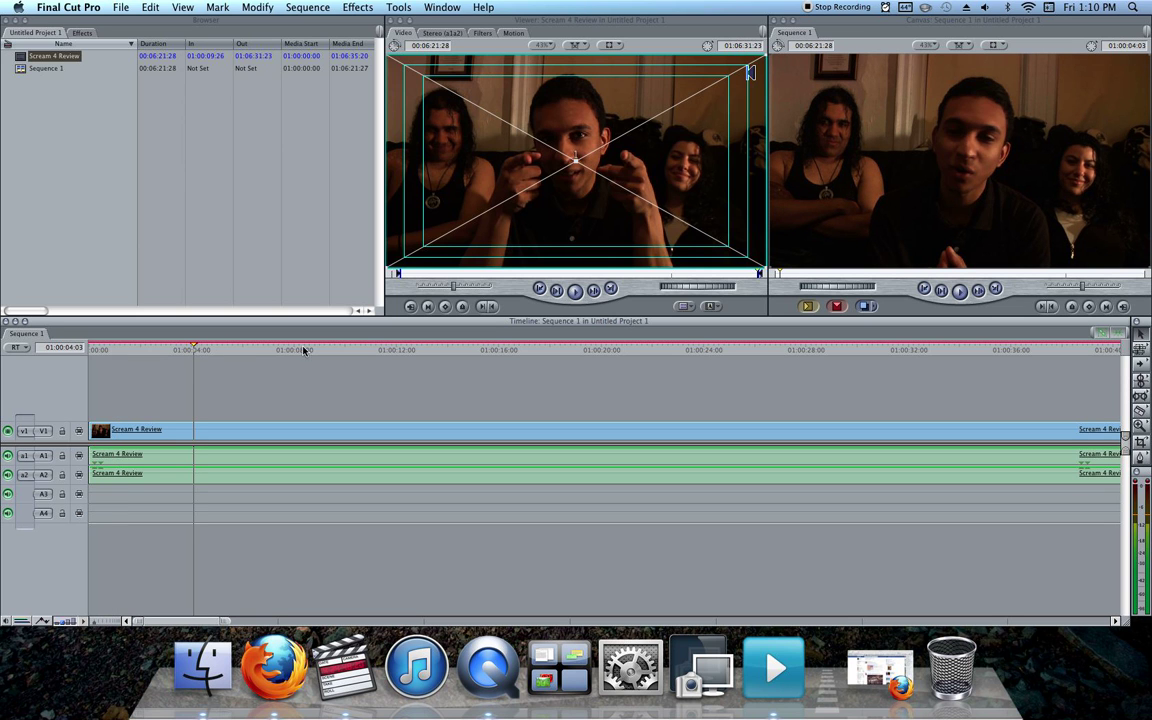
{"action": "left_click_drag", "start_coordinate": [243, 345], "coordinate": [263, 352]}
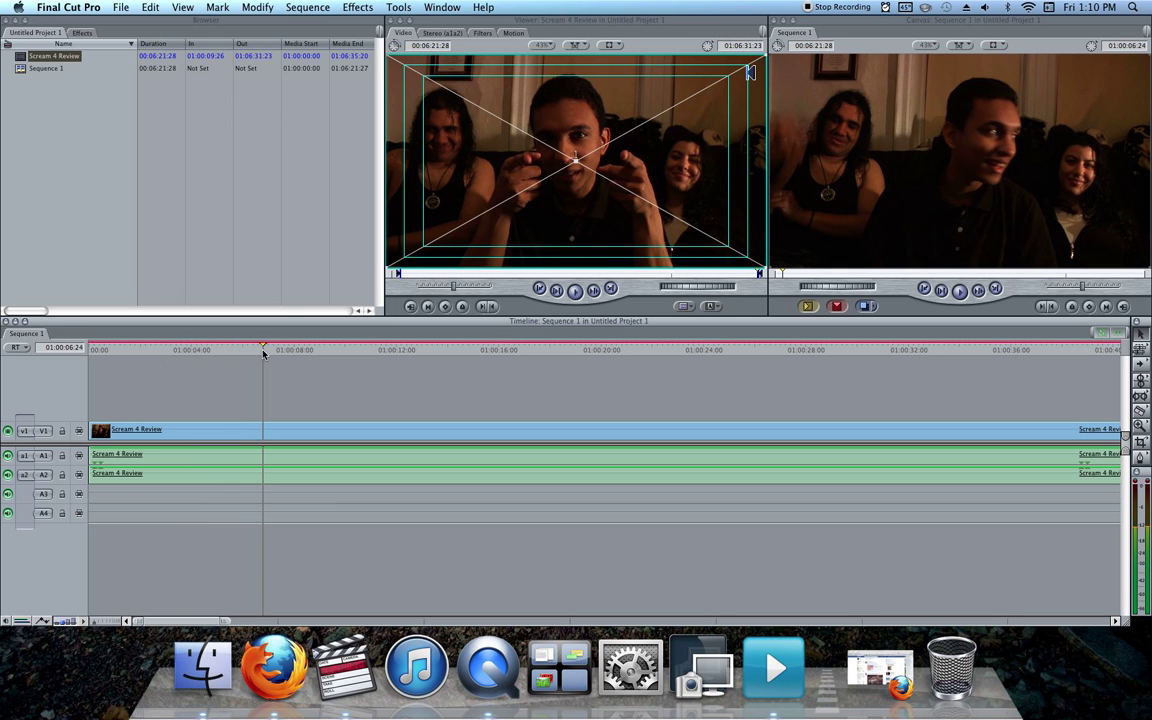
{"action": "left_click", "coordinate": [102, 350]}
{"action": "key", "text": "Home"}
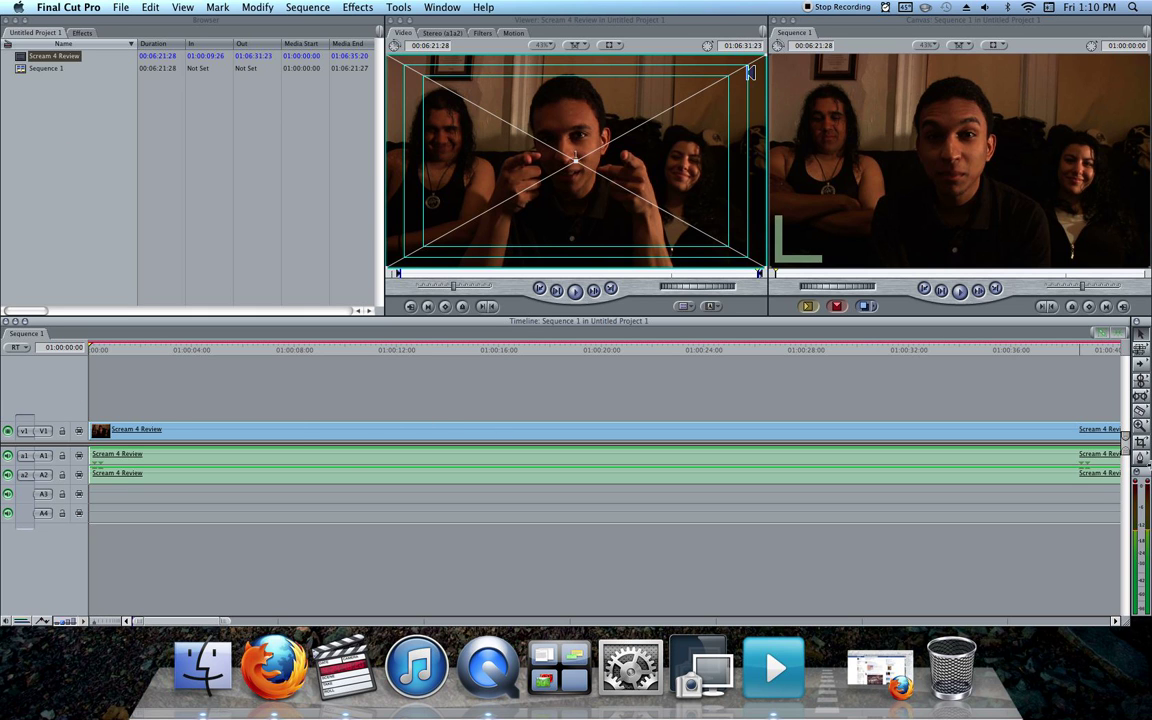
Raise the system volume and play Sequence 1 from 01:00:05:06, stopping at 01:00:08:29
{"action": "left_click", "coordinate": [1140, 414]}
{"action": "mouse_move", "coordinate": [224, 345]}
{"action": "left_mouse_down"}
{"action": "mouse_move", "coordinate": [238, 347]}
{"action": "mouse_move", "coordinate": [199, 345]}
{"action": "mouse_move", "coordinate": [221, 347]}
{"action": "left_mouse_up"}
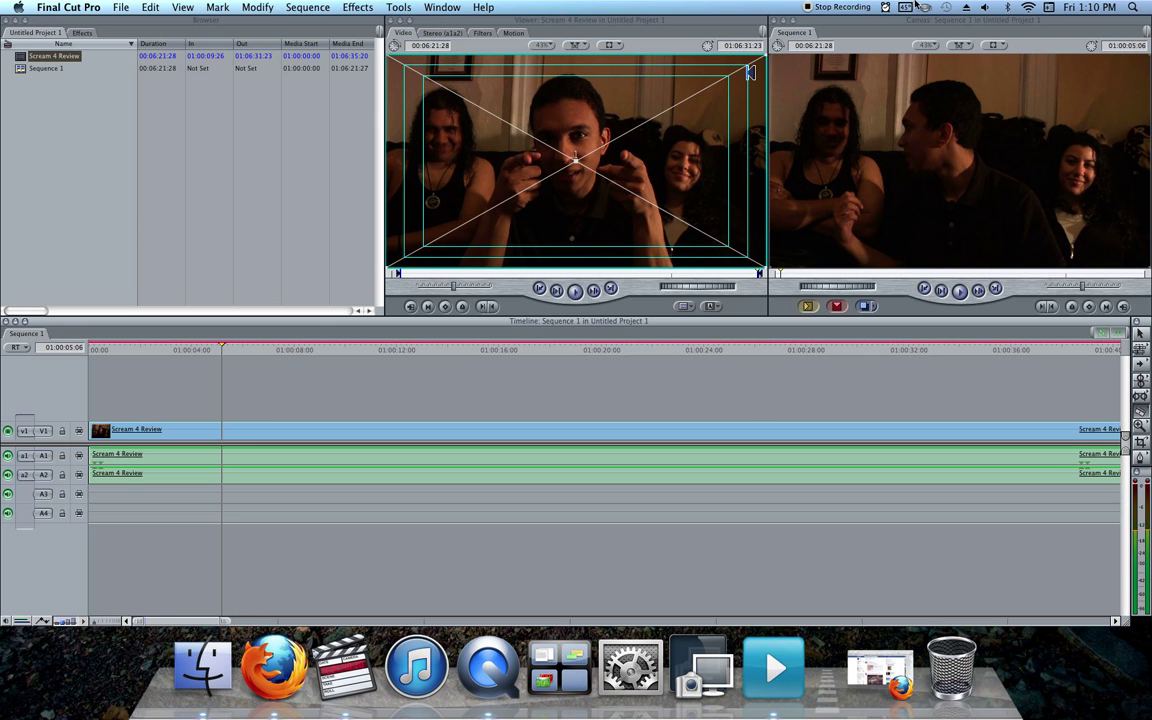
{"action": "left_click", "coordinate": [986, 7]}
{"action": "left_click_drag", "start_coordinate": [987, 82], "coordinate": [986, 40]}
{"action": "key", "text": "space"}
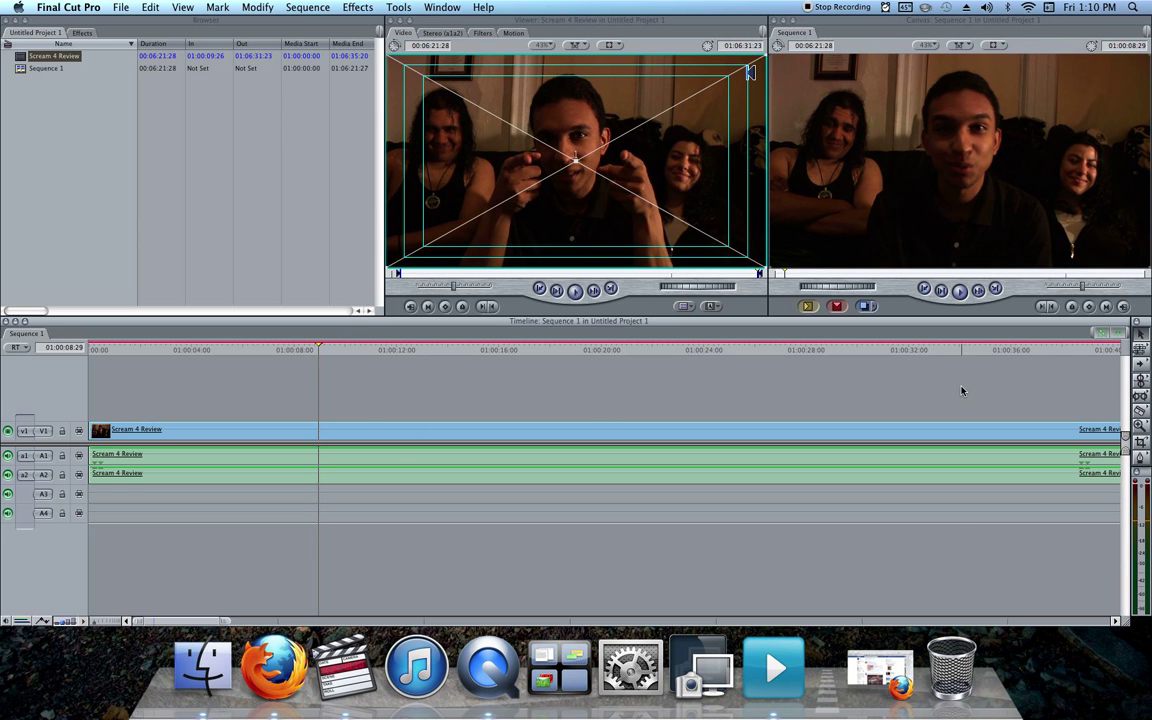
Select the whole Scream 4 Review clip with its audio in Sequence 1 and render it, accepting the Unknown Project render folder
{"action": "left_click_drag", "start_coordinate": [962, 391], "coordinate": [85, 436]}
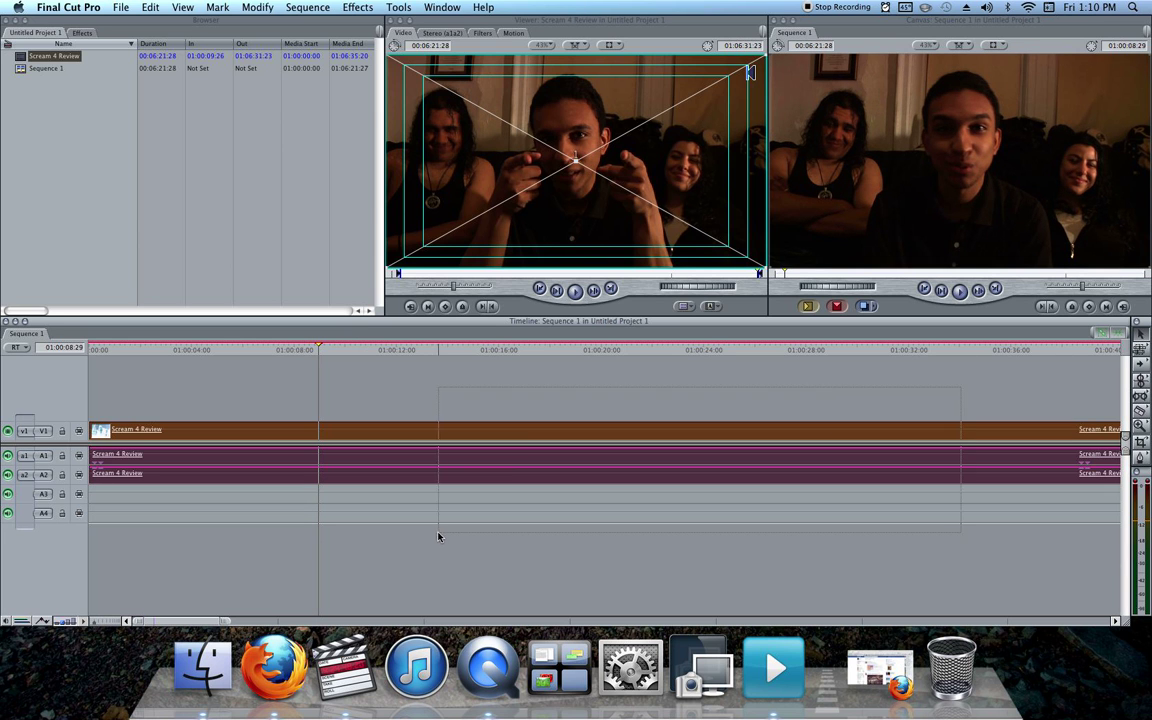
{"action": "left_click", "coordinate": [307, 7]}
{"action": "mouse_move", "coordinate": [300, 22]}
{"action": "left_click", "coordinate": [420, 25]}
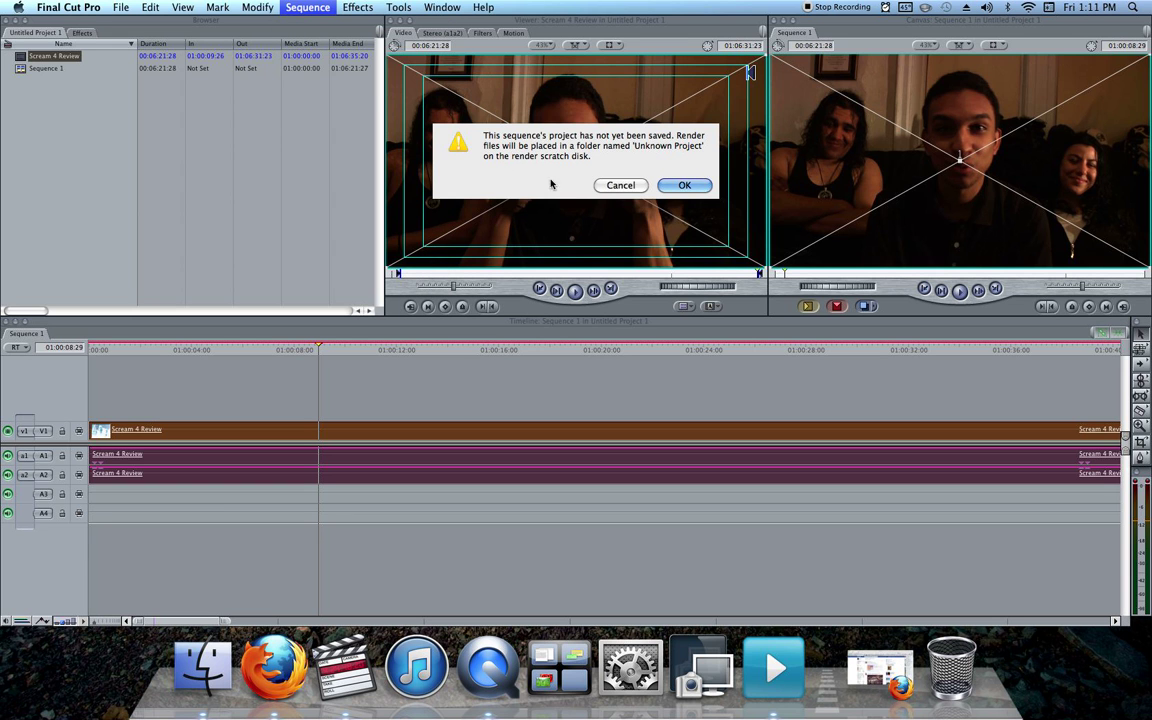
{"action": "left_click", "coordinate": [684, 187]}
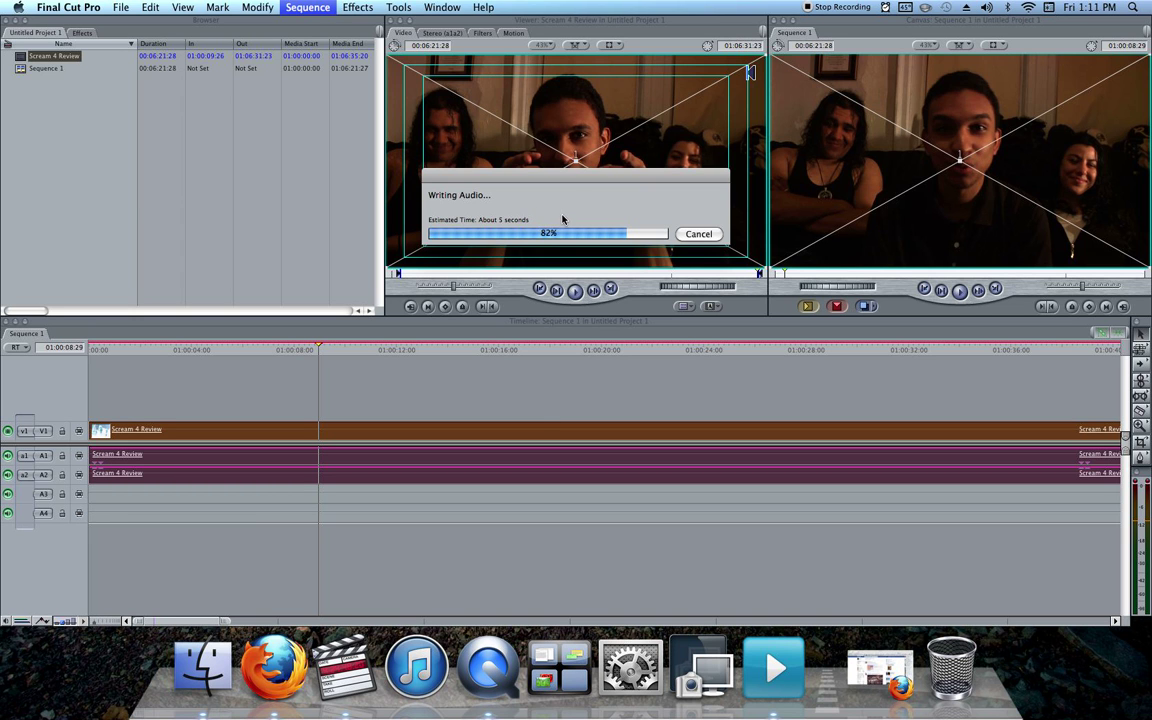
{"action": "left_click", "coordinate": [447, 395]}
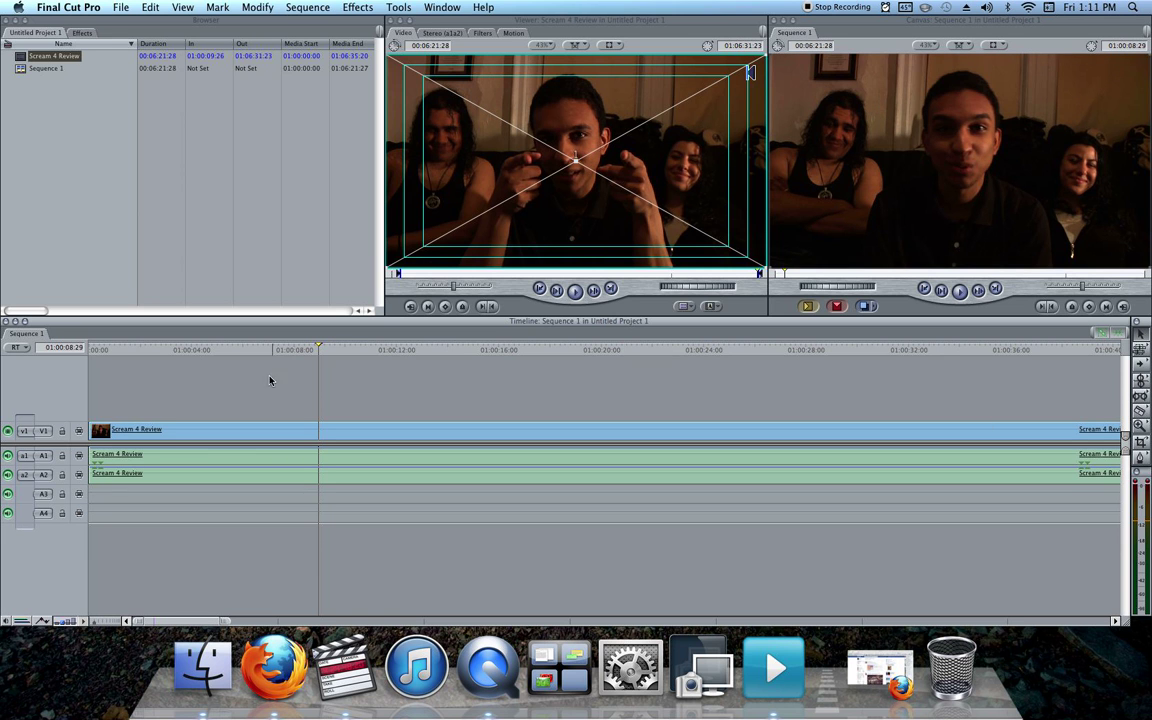
Play on to 01:00:13:03 and examine the frames between 01:00:12:28 and 01:00:13:05 one by one for a suitable cut point
{"action": "key", "text": "space"}
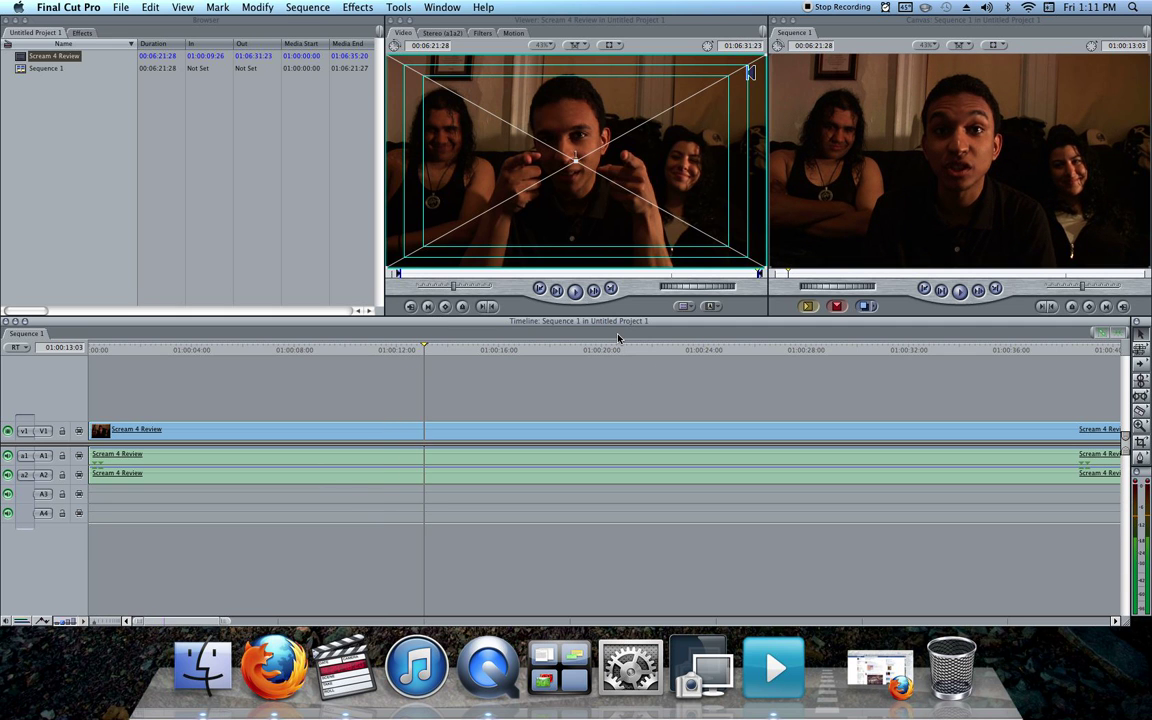
{"action": "key", "text": "Left"}
{"action": "key", "text": "Left"}
{"action": "key", "text": "Left"}
{"action": "key", "text": "Right"}
{"action": "key", "text": "Left"}
{"action": "key", "text": "Left"}
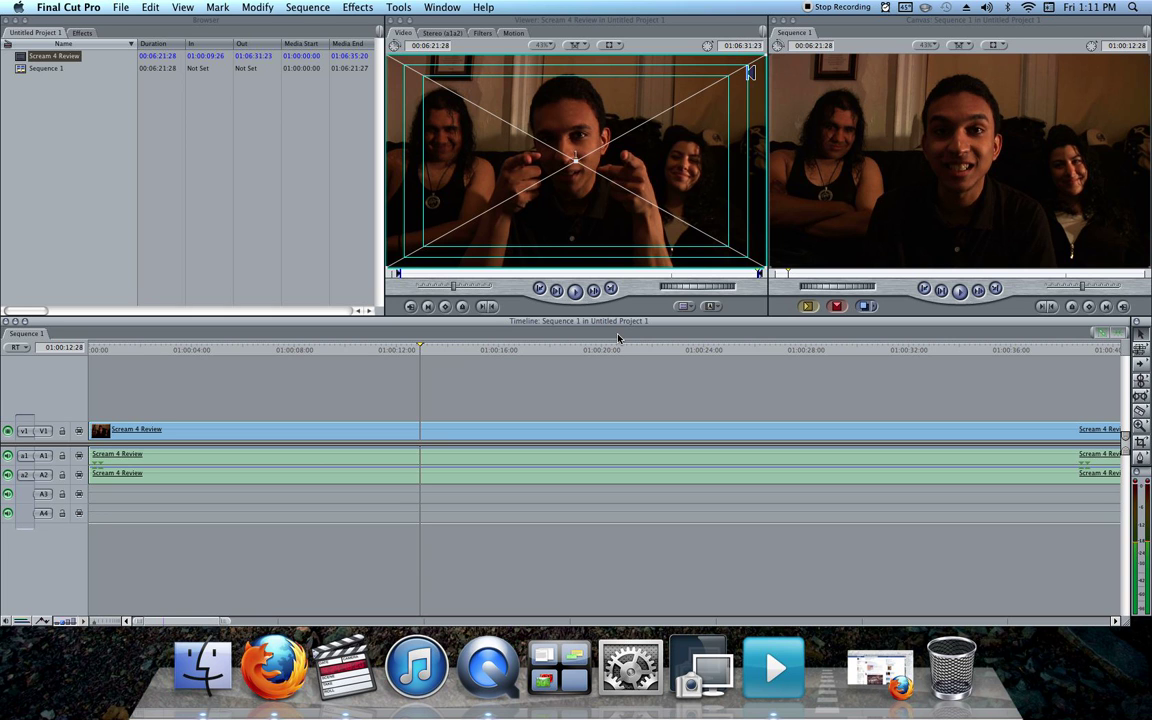
{"action": "key", "text": "Right"}
{"action": "key", "text": "Right"}
{"action": "key", "text": "Right"}
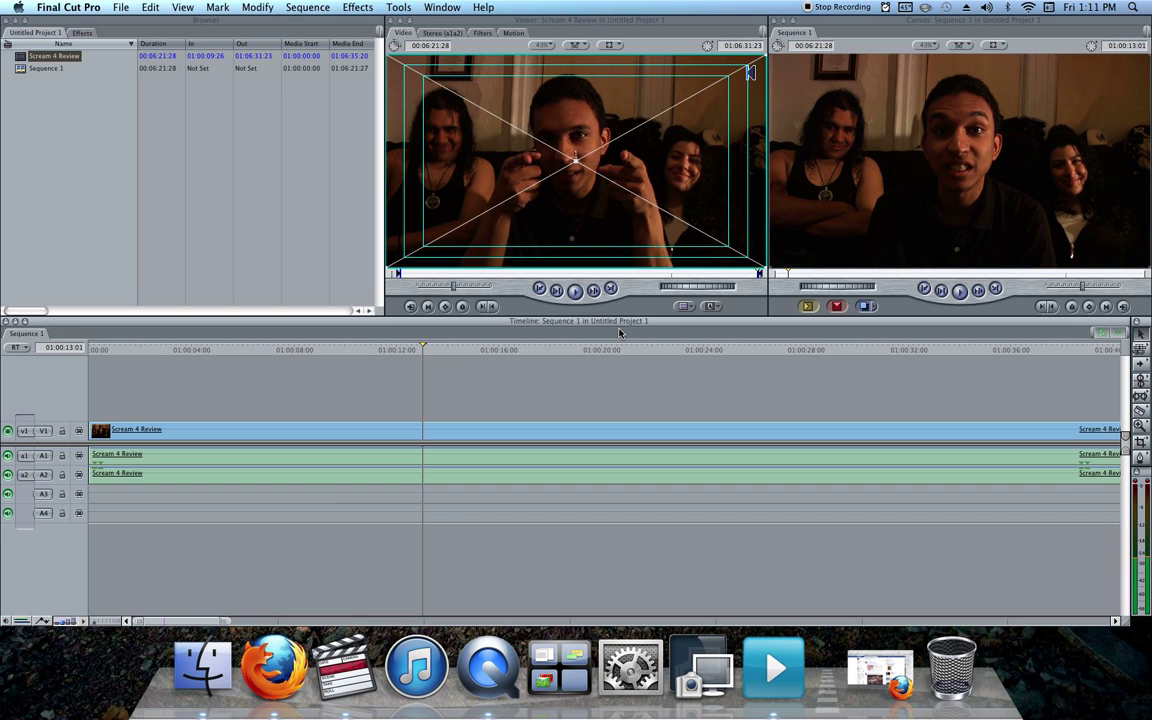
{"action": "key", "text": "Left"}
{"action": "key", "text": "Left"}
{"action": "key", "text": "Left"}
{"action": "key", "text": "Left"}
{"action": "key", "text": "Left"}
{"action": "key", "text": "Left"}
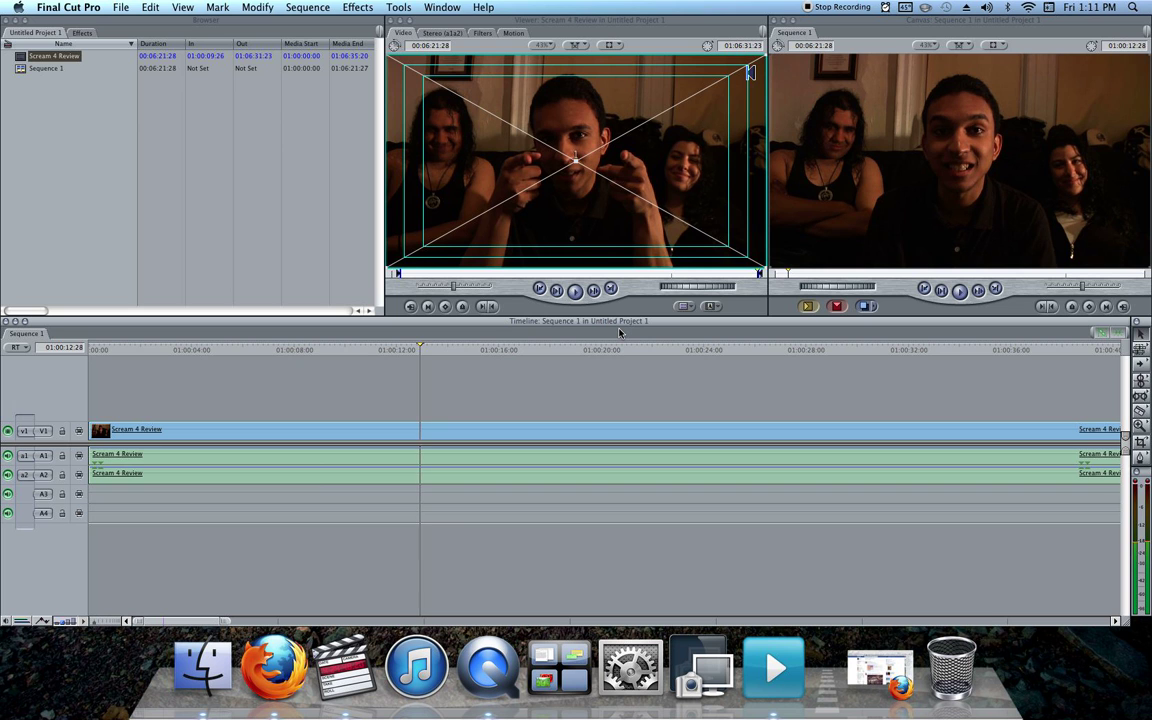
{"action": "key", "text": "Right"}
{"action": "key", "text": "Right"}
{"action": "key", "text": "Right"}
{"action": "key", "text": "Right"}
{"action": "key", "text": "Right"}
{"action": "key", "text": "Right"}
{"action": "key", "text": "Right"}
{"action": "key", "text": "Right"}
{"action": "key", "text": "Right"}
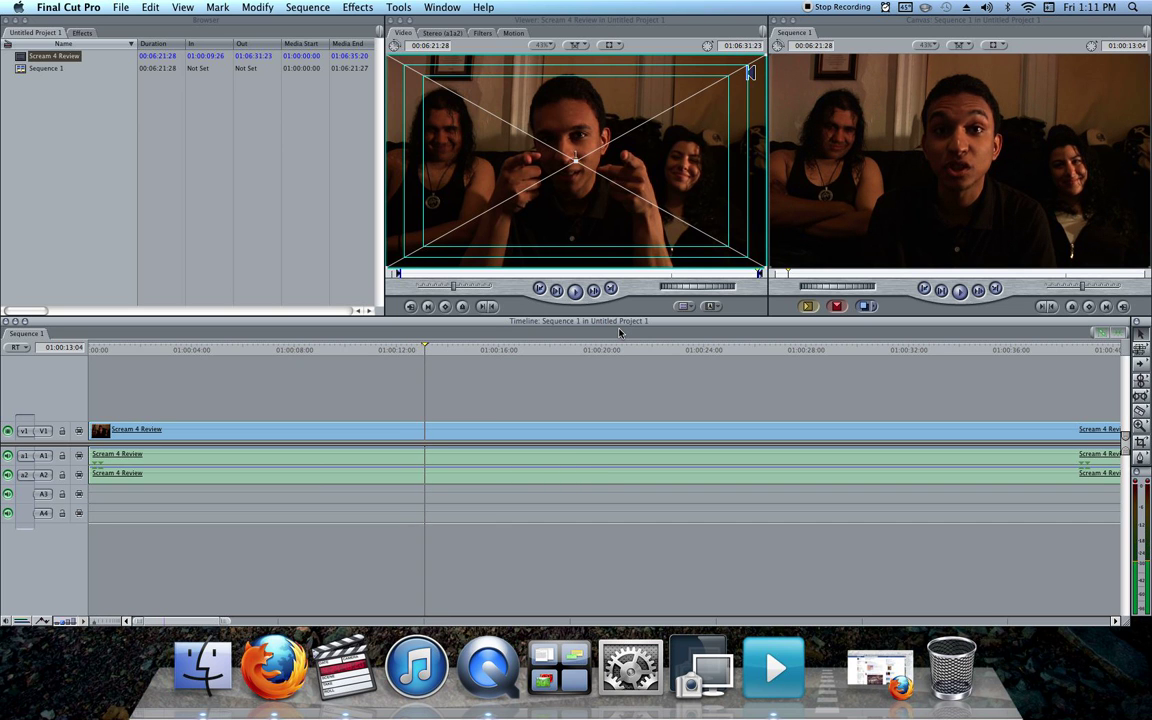
{"action": "key", "text": "Right"}
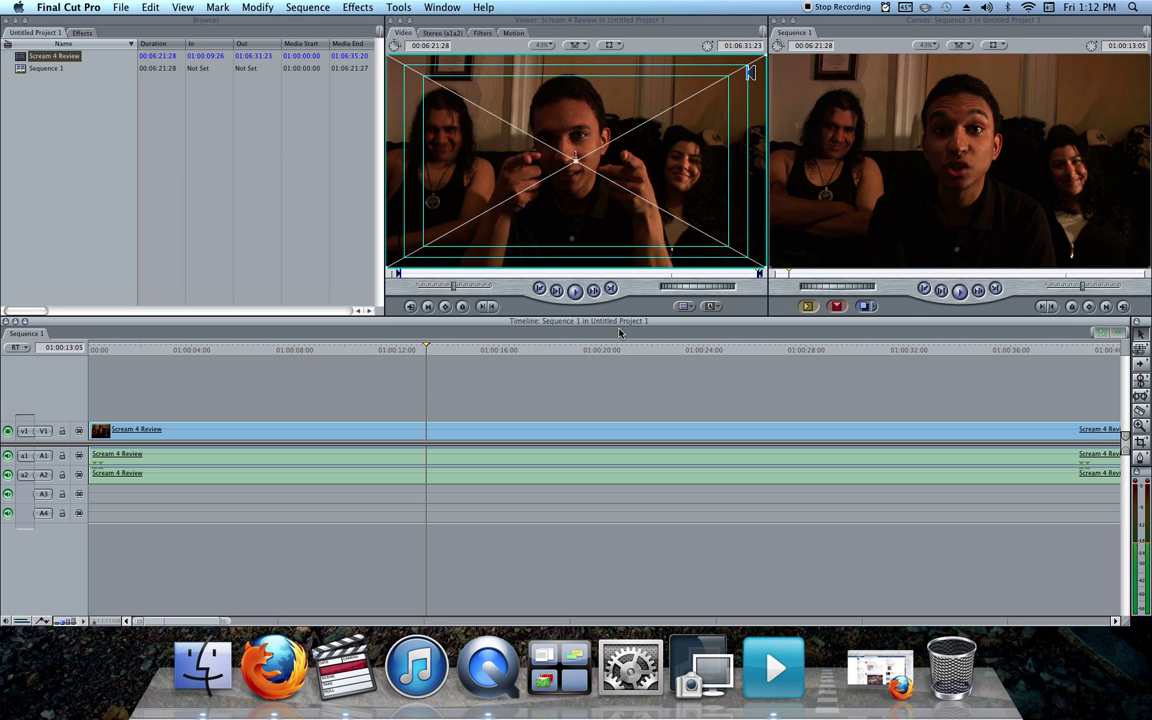
{"action": "key", "text": "Left"}
{"action": "key", "text": "Left"}
{"action": "key", "text": "Left"}
{"action": "key", "text": "Left"}
{"action": "key", "text": "Left"}
{"action": "key", "text": "Left"}
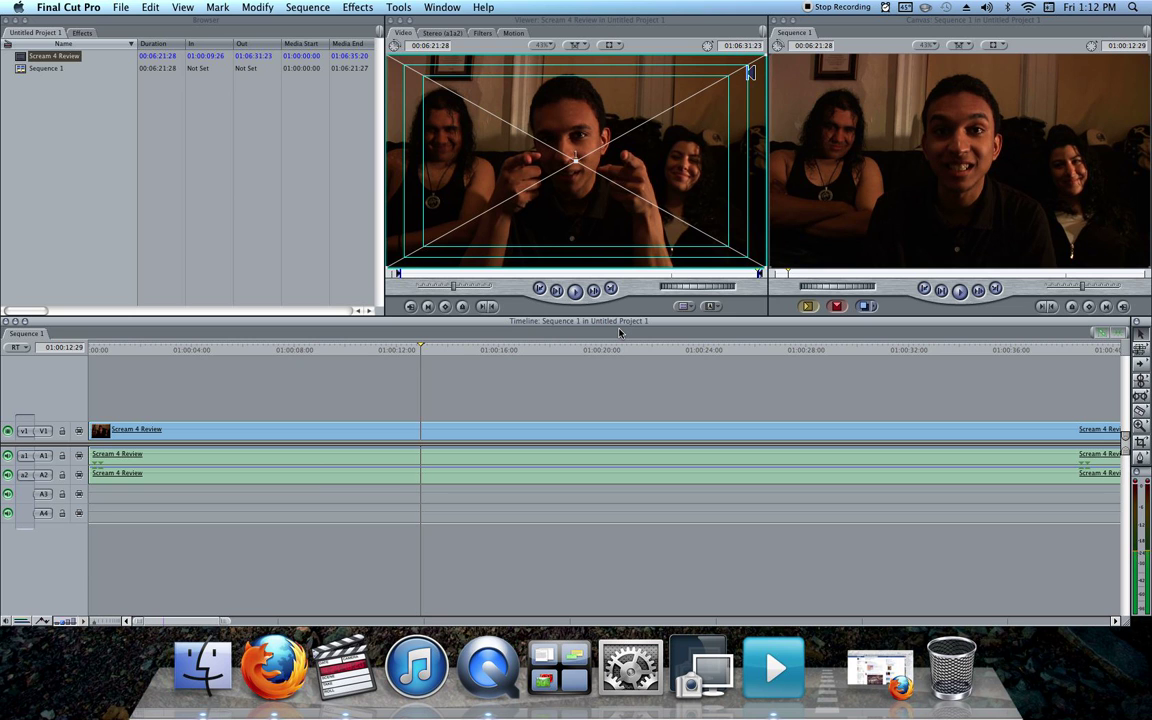
Step the playhead forward to 01:00:13:20 and split the clip and its audio there with the Razor Blade
{"action": "key", "text": "Right"}
{"action": "key", "text": "Right"}
{"action": "key", "text": "Right"}
{"action": "key", "text": "Right"}
{"action": "key", "text": "Right"}
{"action": "key", "text": "Right"}
{"action": "key", "text": "Right"}
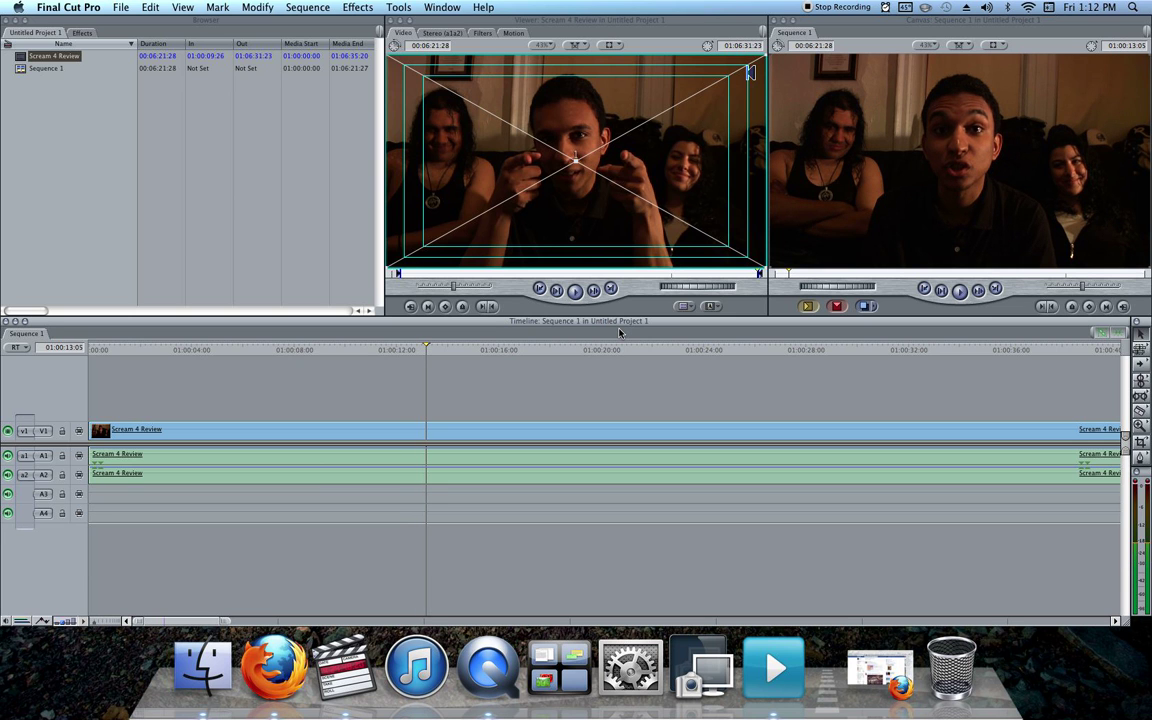
{"action": "key", "text": "Right"}
{"action": "key", "text": "Right"}
{"action": "key", "text": "Right"}
{"action": "key", "text": "Right"}
{"action": "key", "text": "Right"}
{"action": "key", "text": "Right"}
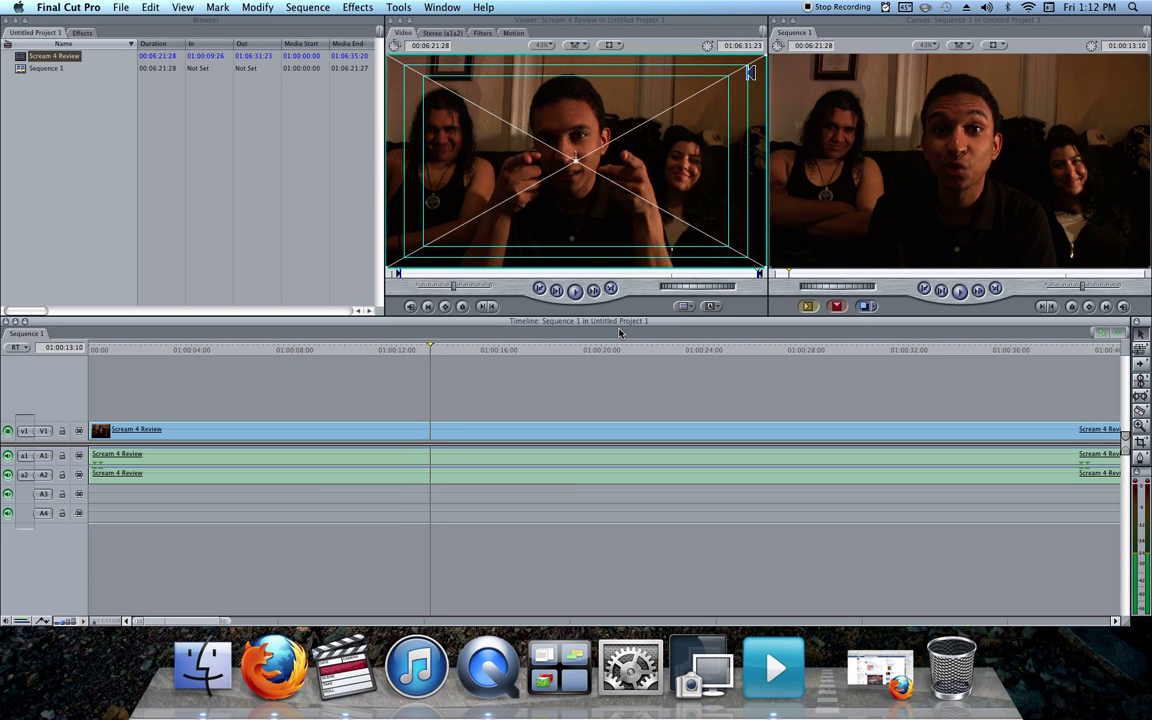
{"action": "key", "text": "Right"}
{"action": "key", "text": "Right"}
{"action": "key", "text": "Right"}
{"action": "key", "text": "Right"}
{"action": "key", "text": "Right"}
{"action": "key", "text": "Right"}
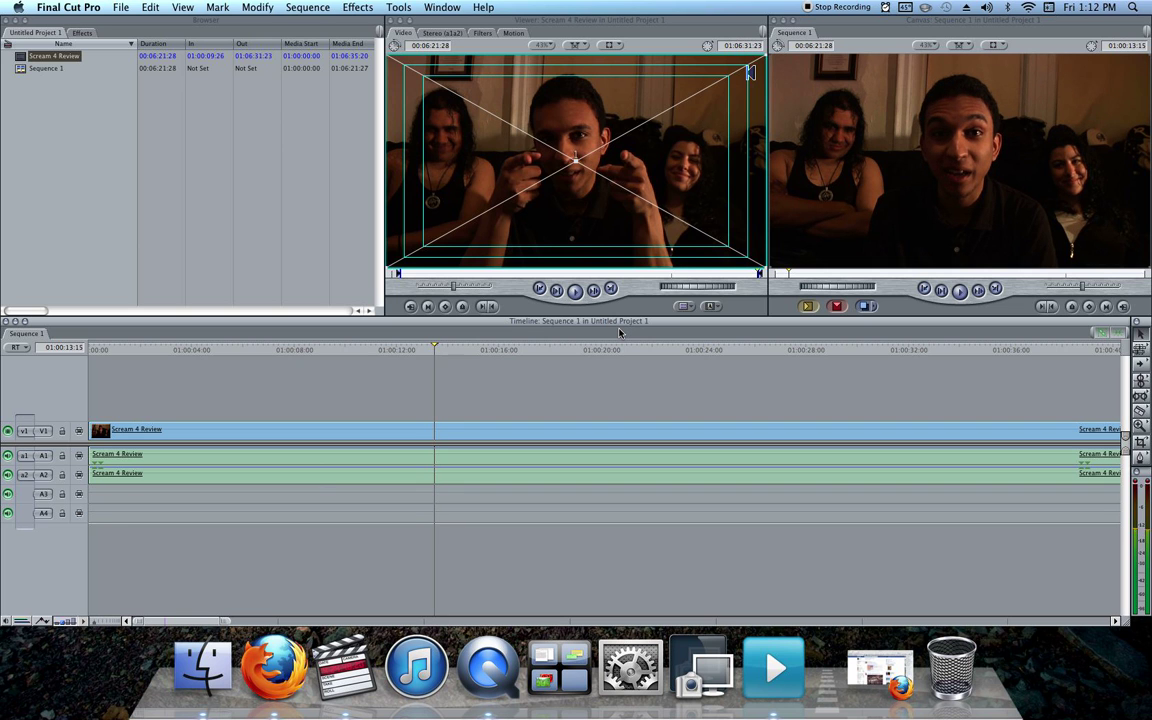
{"action": "key", "text": "Right"}
{"action": "key", "text": "Right"}
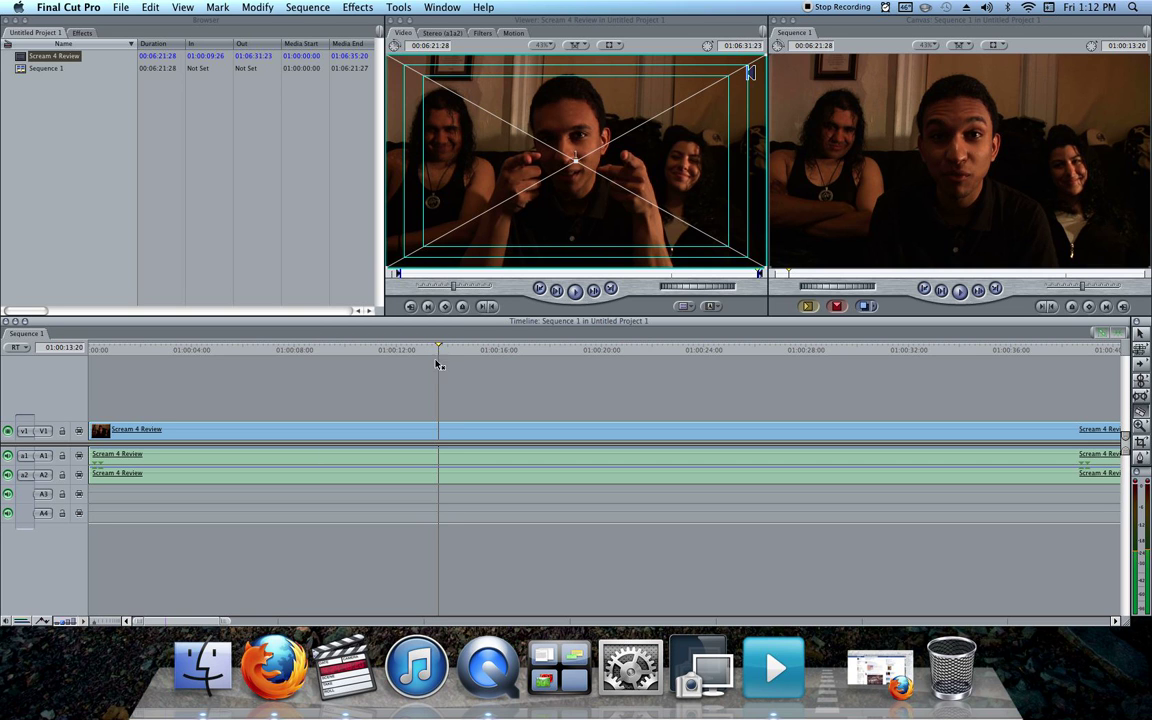
{"action": "left_click", "coordinate": [445, 433]}
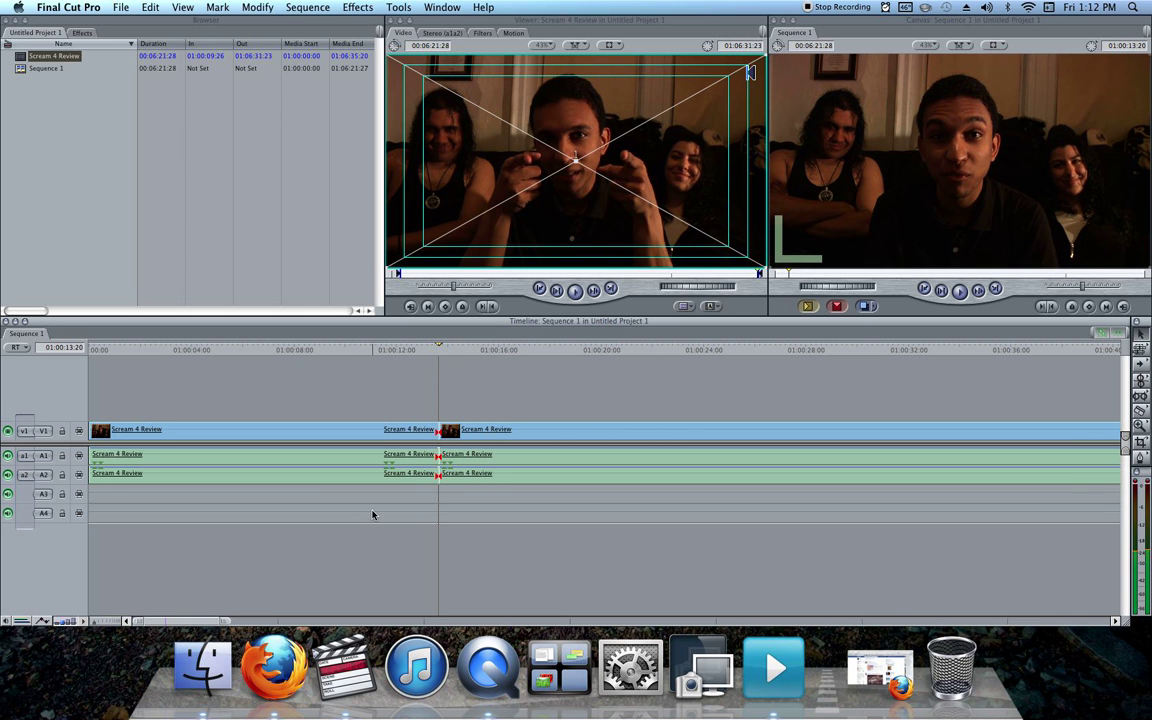
Shift the portion after the cut about one second later in the Timeline and delete the portion before the cut
{"action": "left_click_drag", "start_coordinate": [467, 436], "coordinate": [496, 435]}
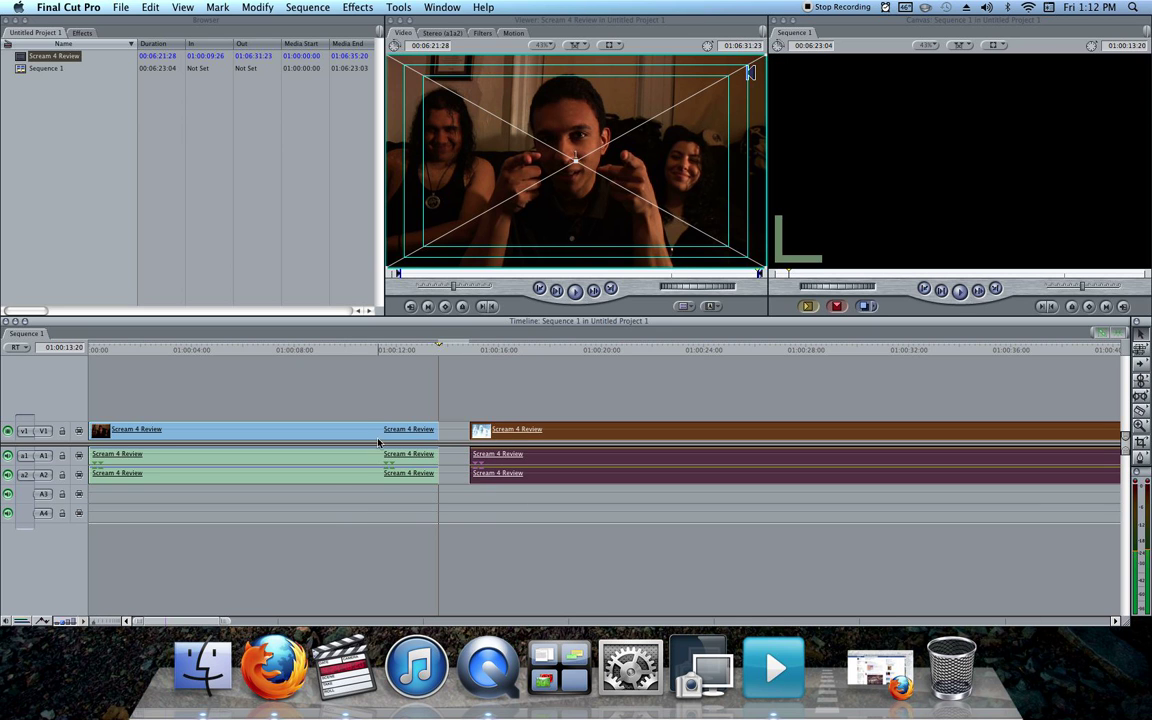
{"action": "left_click_drag", "start_coordinate": [348, 402], "coordinate": [348, 622]}
{"action": "left_click", "coordinate": [390, 397]}
{"action": "left_click_drag", "start_coordinate": [390, 397], "coordinate": [388, 445]}
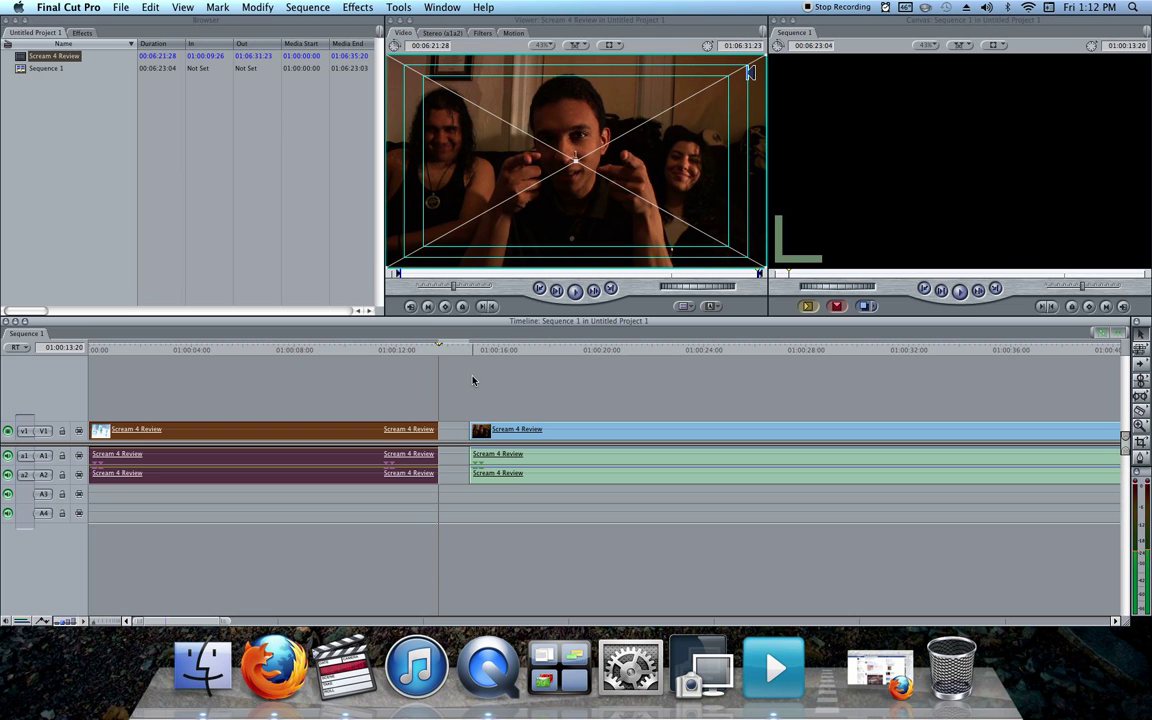
{"action": "key", "text": "Delete"}
Try closing the gap before the remaining clip and undo that deletion
{"action": "left_click", "coordinate": [408, 436]}
{"action": "key", "text": "Delete"}
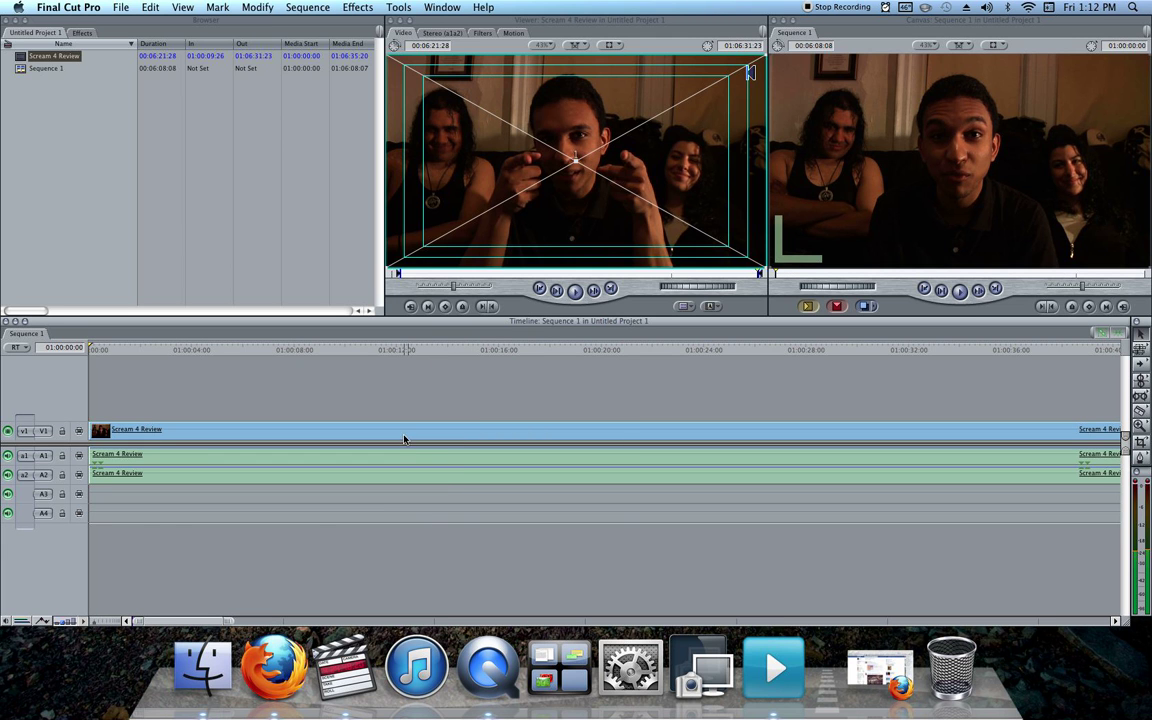
{"action": "left_click", "coordinate": [150, 7]}
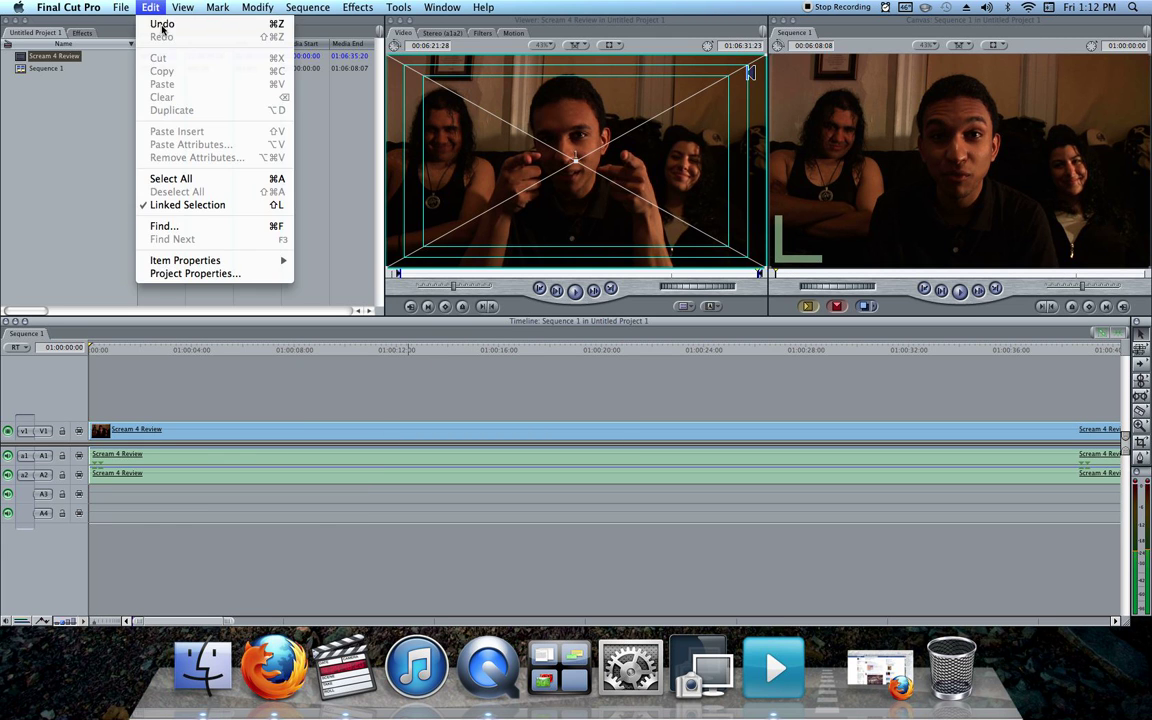
{"action": "left_click", "coordinate": [160, 22]}
Move the remaining clip slightly earlier and delete the gap before it so it starts at the beginning of Sequence 1
{"action": "left_click_drag", "start_coordinate": [530, 460], "coordinate": [525, 432]}
{"action": "left_click", "coordinate": [243, 441]}
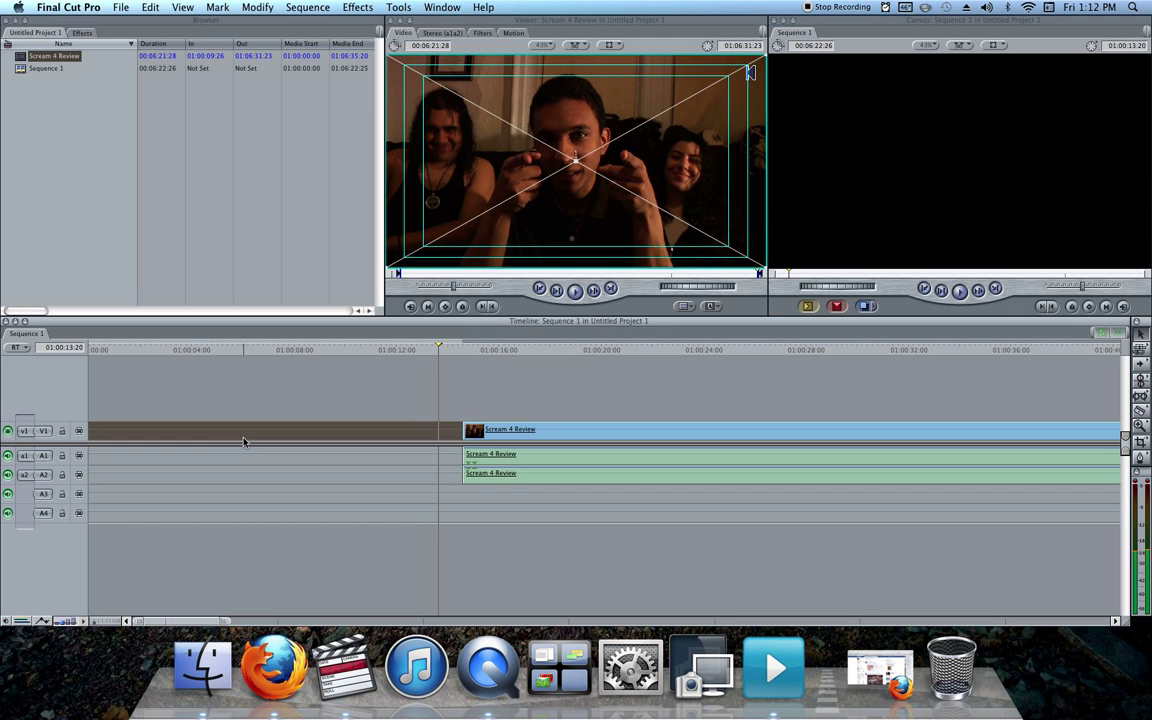
{"action": "key", "text": "Delete"}
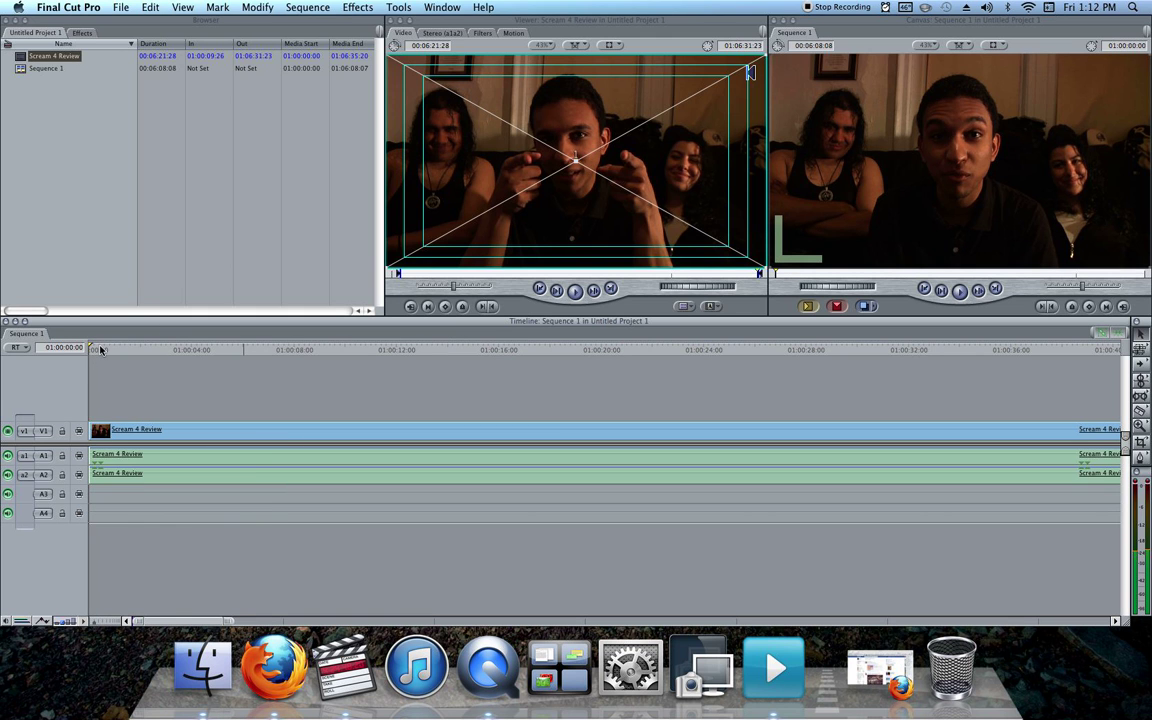
Place the playhead at 01:00:01:22 and turn on the clip overlays in the Timeline
{"action": "left_click_drag", "start_coordinate": [102, 352], "coordinate": [105, 352]}
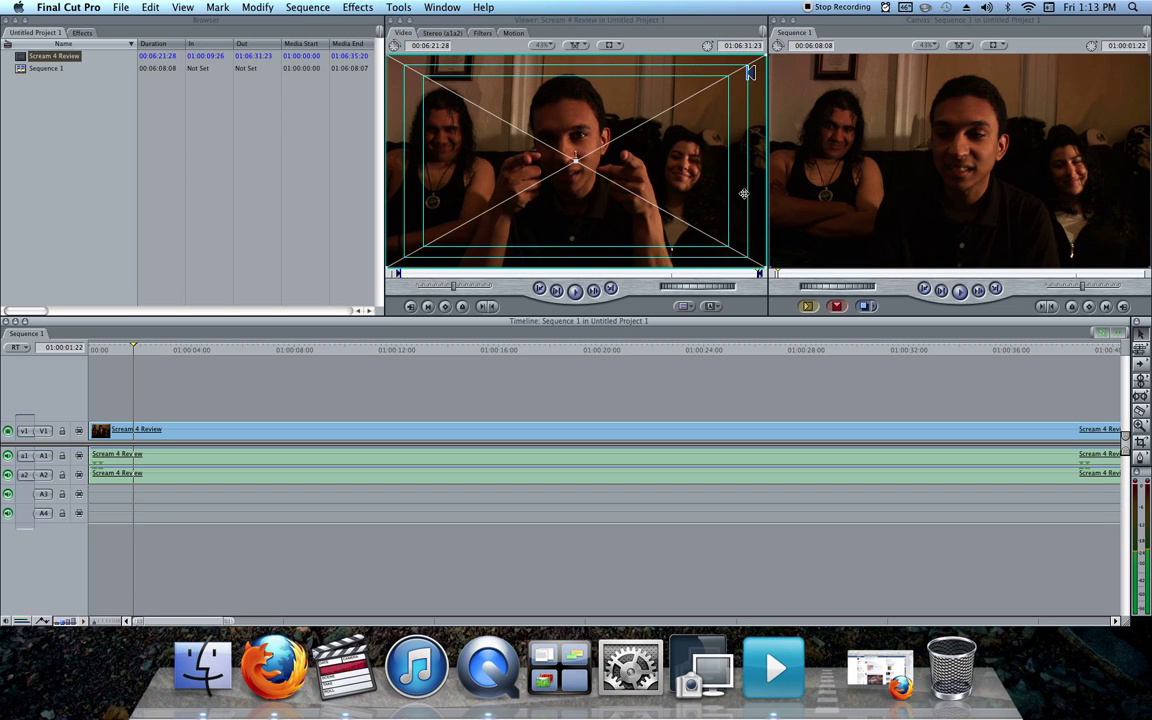
{"action": "left_click", "coordinate": [198, 124]}
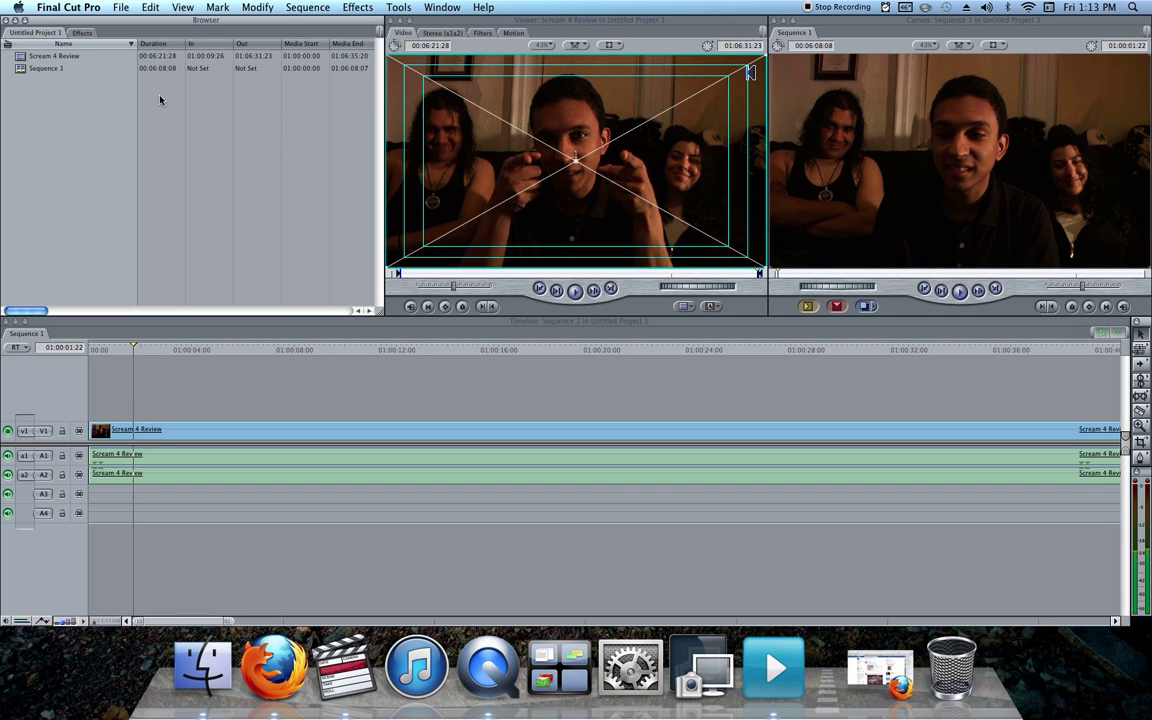
{"action": "left_click", "coordinate": [45, 614]}
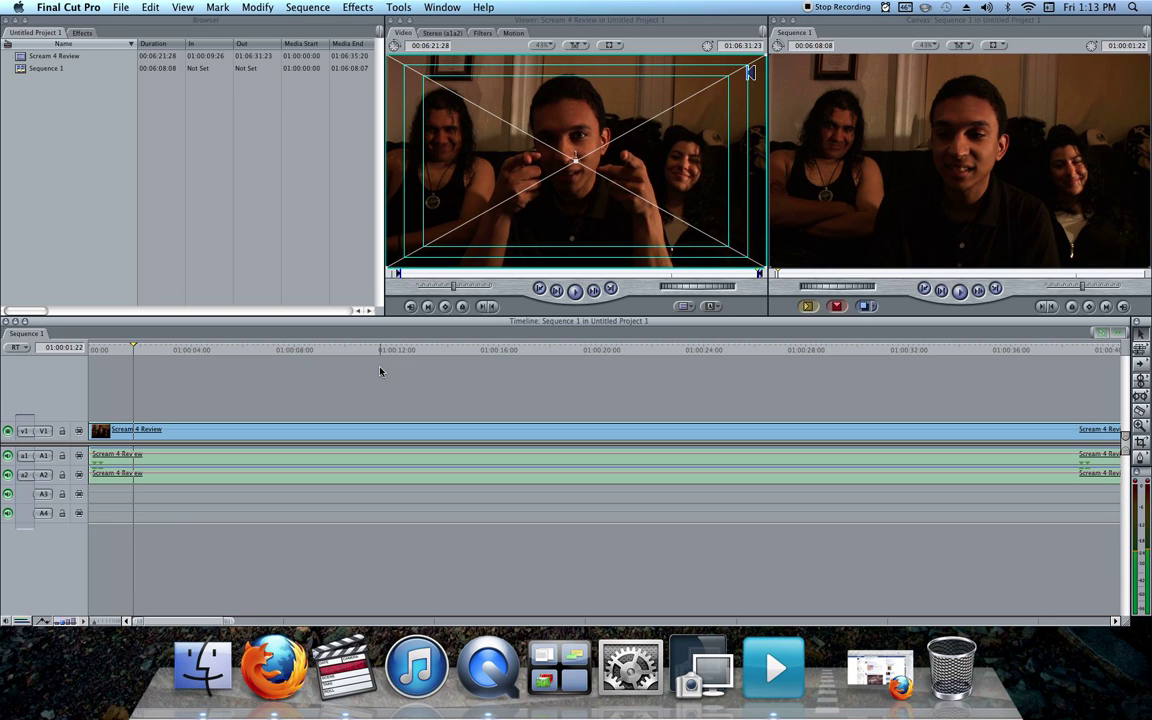
Search for "all of the lights kanye west" and import 1-05 All of the Lights.m4a into the project
{"action": "left_click", "coordinate": [170, 152]}
{"action": "left_click", "coordinate": [116, 7]}
{"action": "mouse_move", "coordinate": [170, 196]}
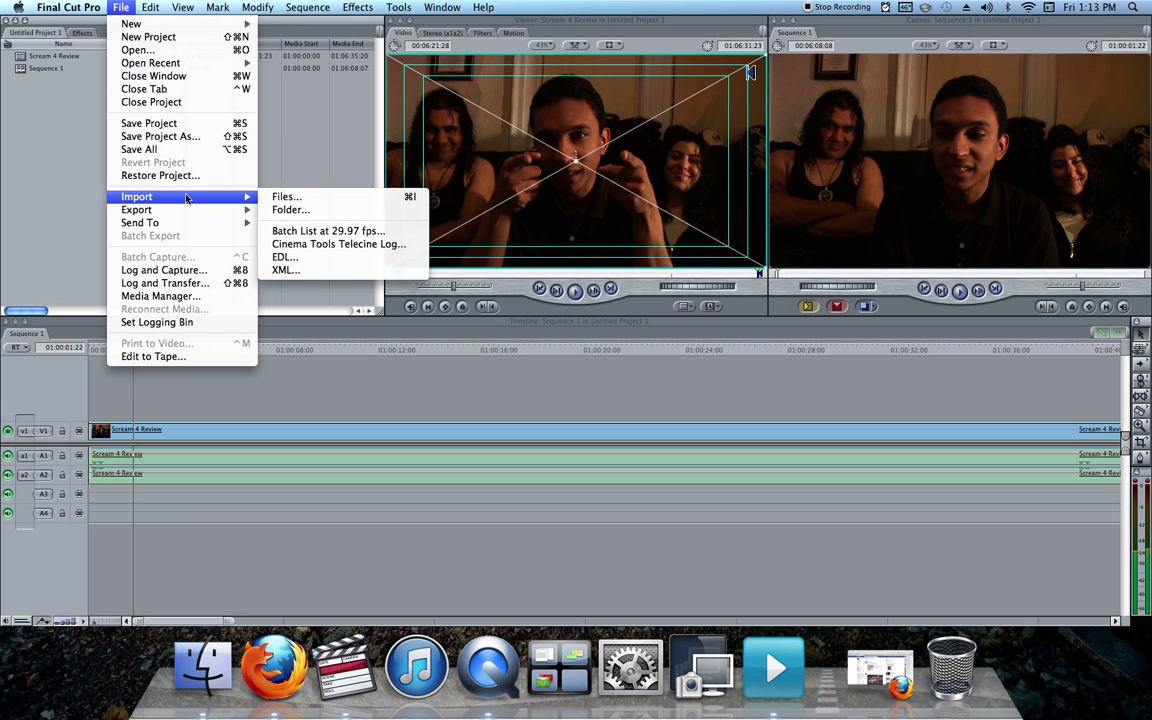
{"action": "left_click", "coordinate": [349, 206]}
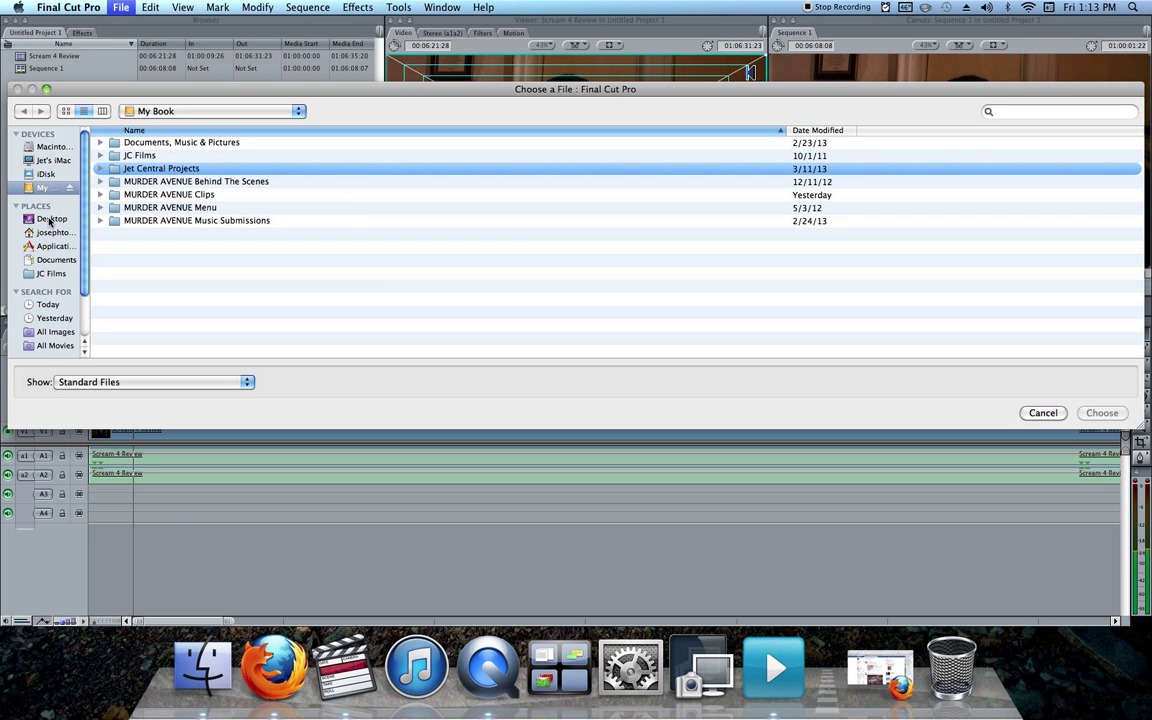
{"action": "left_click", "coordinate": [1035, 112]}
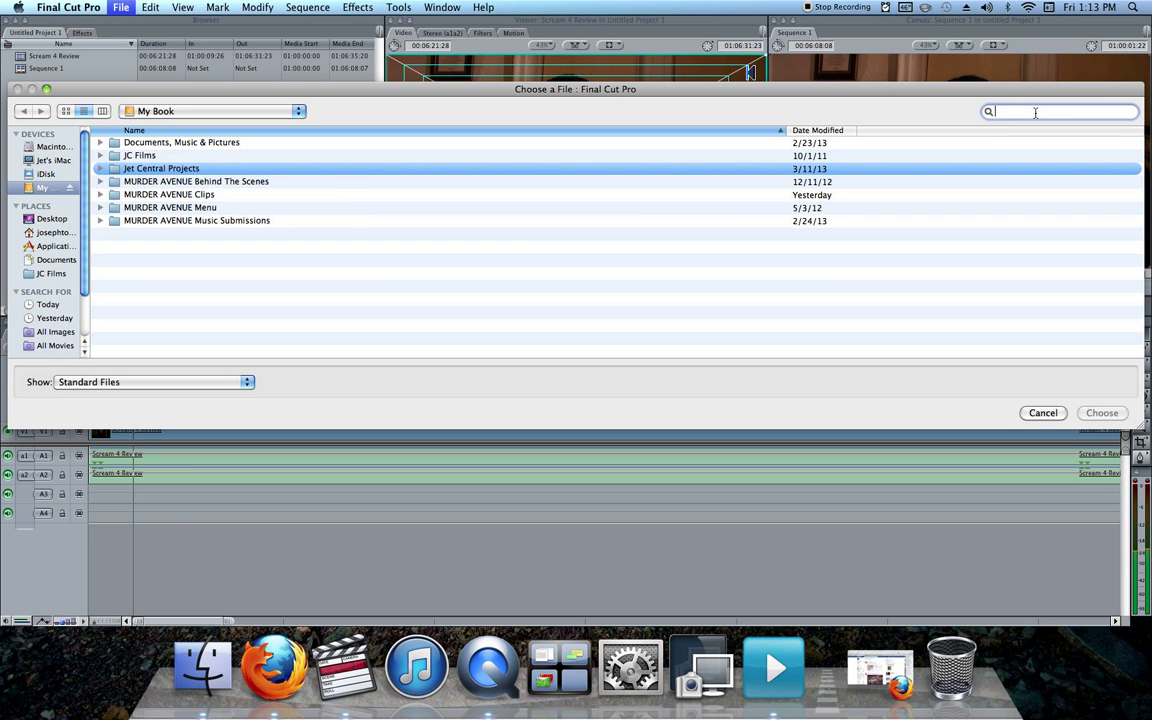
{"action": "type", "text": "all of the lights"}
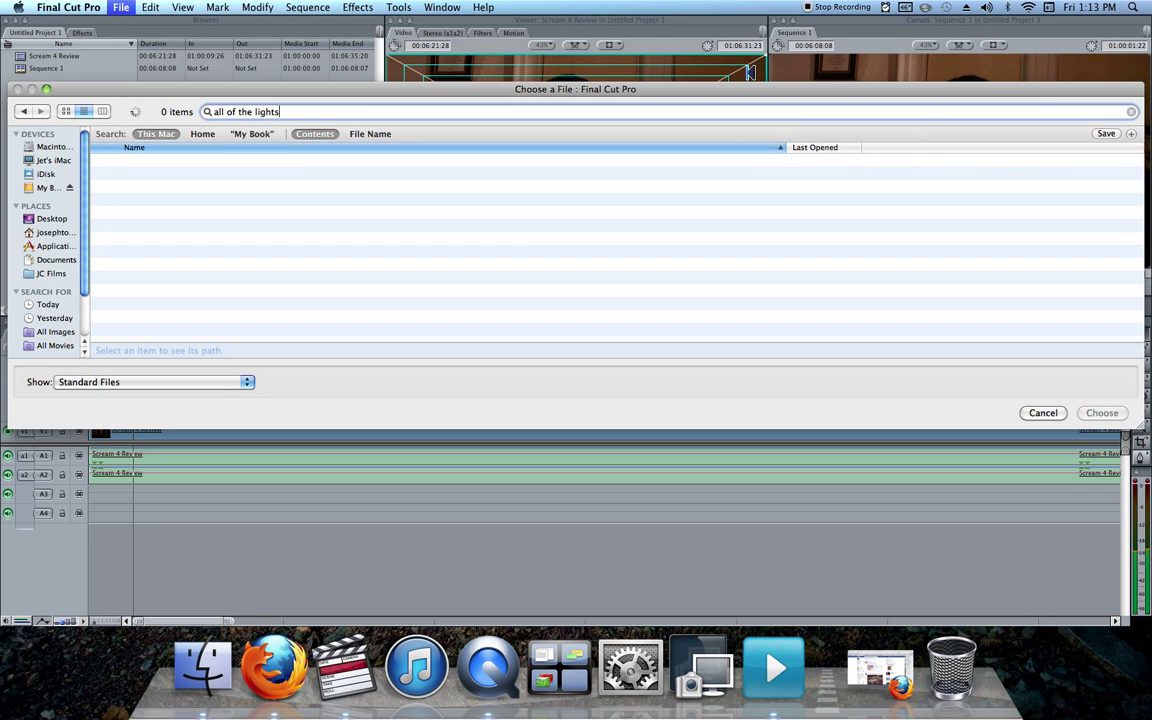
{"action": "type", "text": " kanye west"}
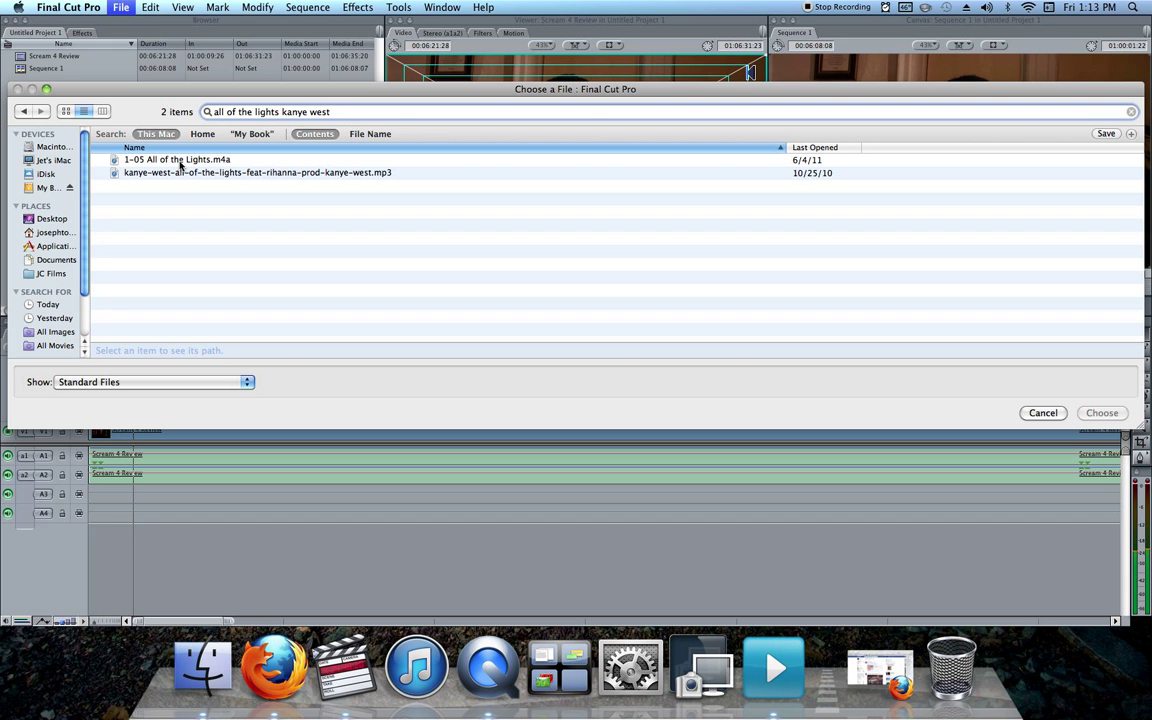
{"action": "double_click", "coordinate": [170, 159]}
Open the imported song in the Viewer, play its opening and return its playhead to the start
{"action": "double_click", "coordinate": [90, 56]}
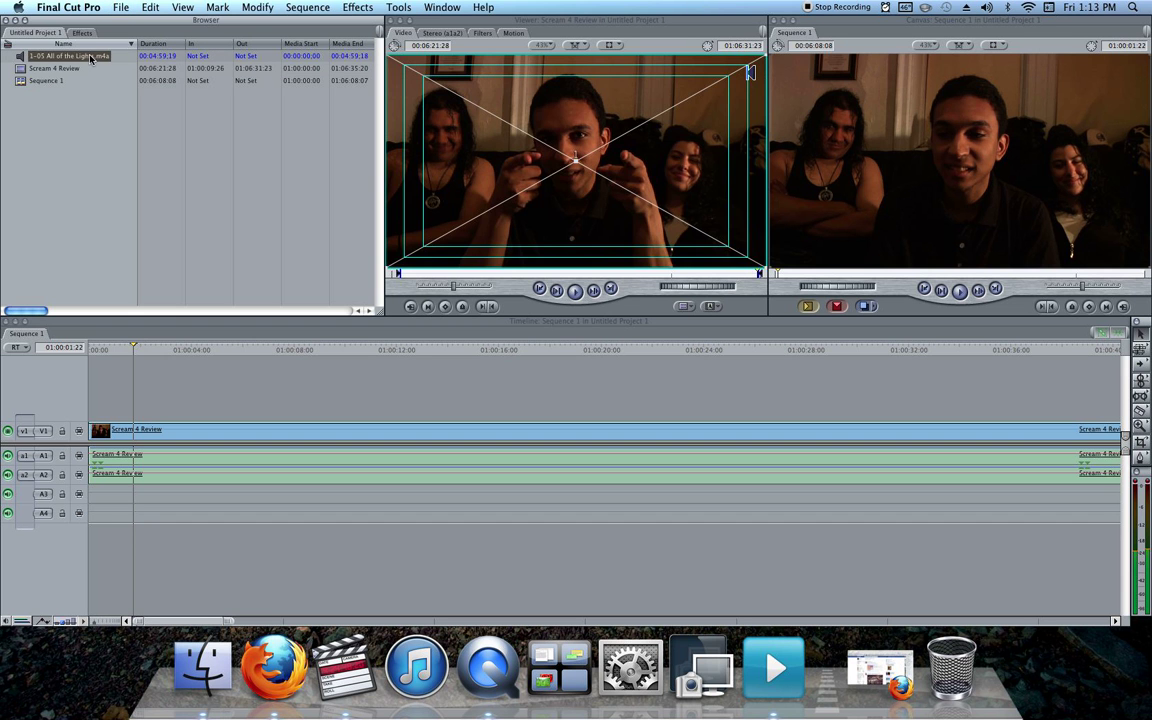
{"action": "left_click", "coordinate": [577, 292]}
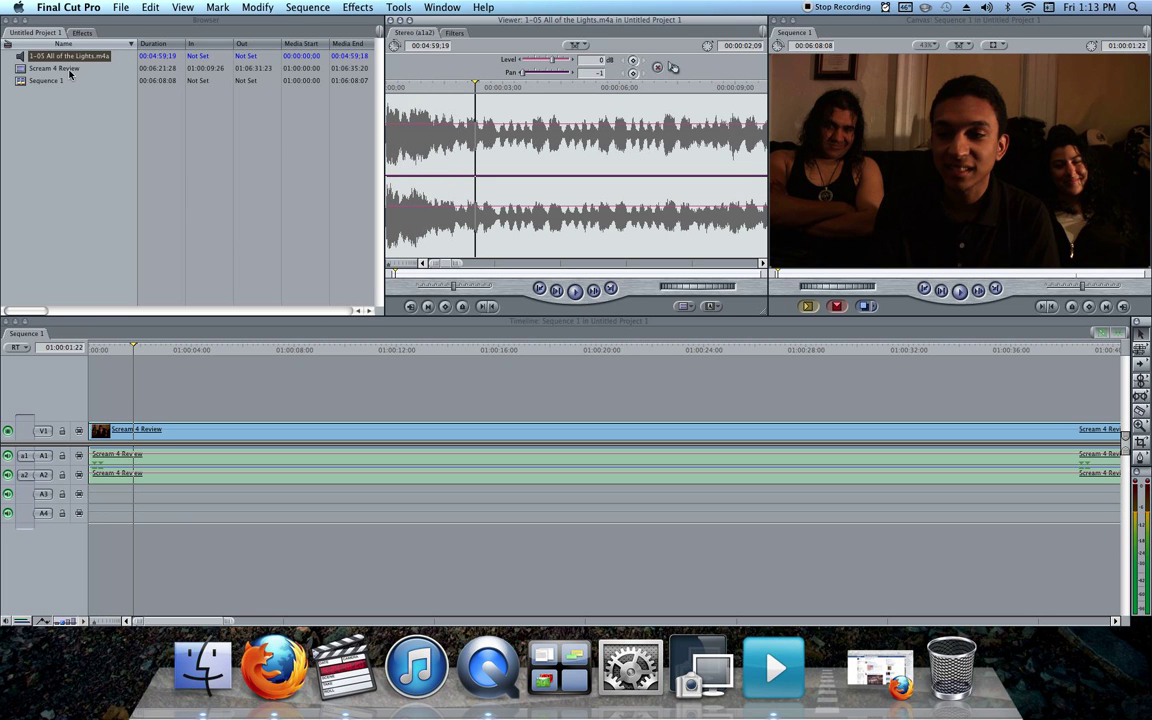
{"action": "left_click_drag", "start_coordinate": [70, 56], "coordinate": [79, 62]}
{"action": "left_click_drag", "start_coordinate": [394, 275], "coordinate": [382, 275]}
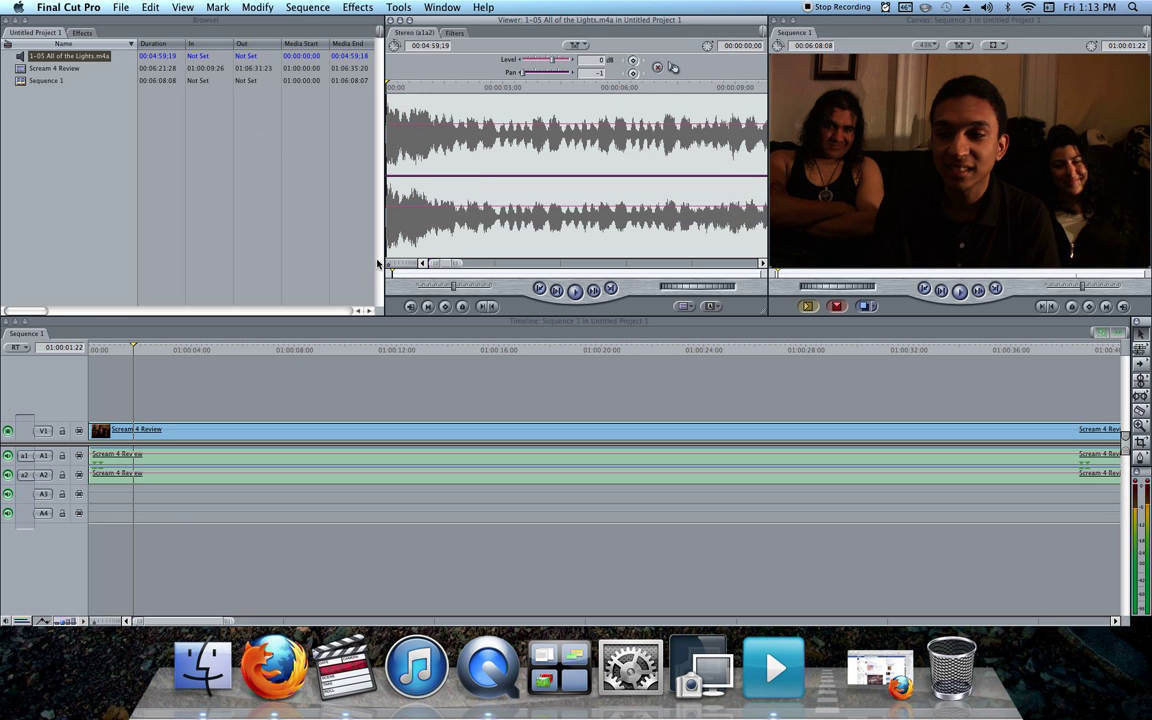
Place 1-05 All of the Lights.m4a on tracks A3 and A4 at the start of Sequence 1
{"action": "left_click_drag", "start_coordinate": [62, 62], "coordinate": [97, 505]}
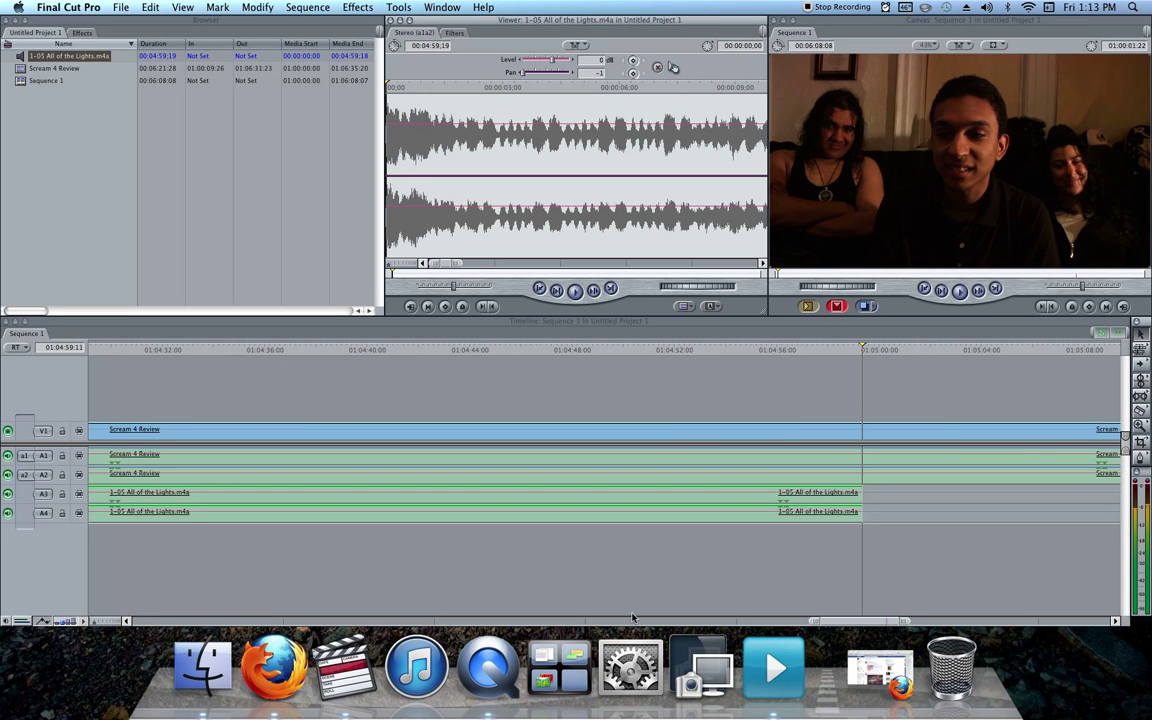
{"action": "left_click_drag", "start_coordinate": [858, 620], "coordinate": [150, 610]}
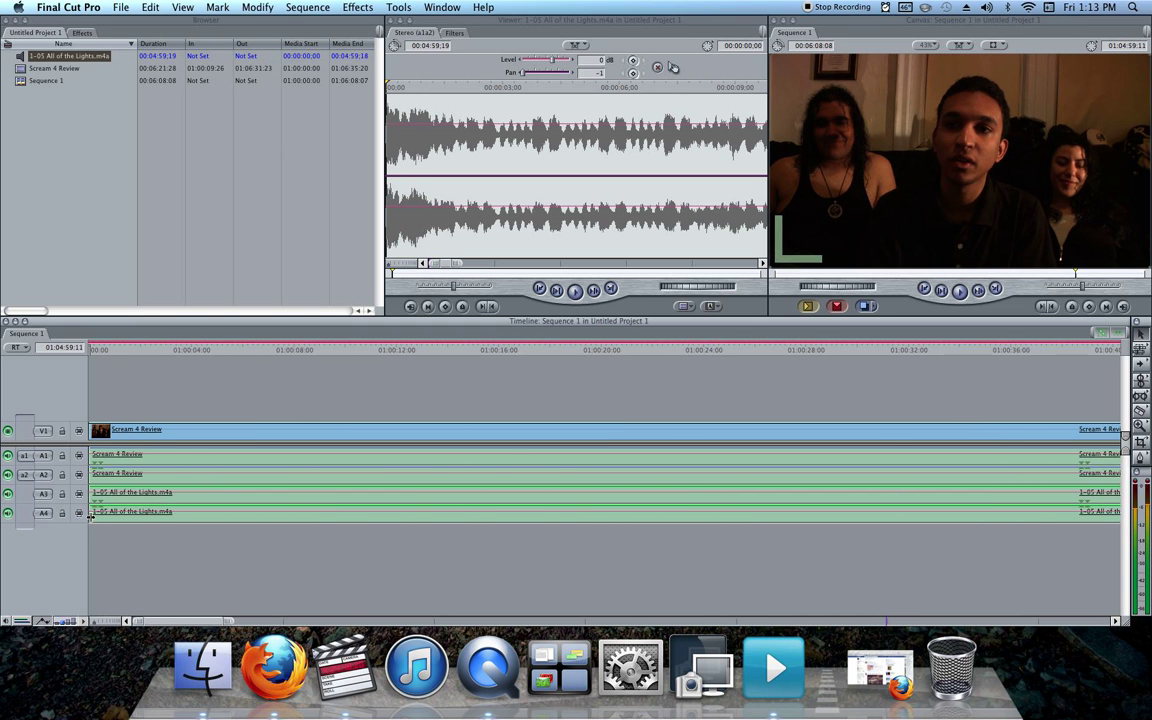
{"action": "left_click_drag", "start_coordinate": [168, 537], "coordinate": [213, 538]}
{"action": "left_click_drag", "start_coordinate": [193, 426], "coordinate": [38, 405]}
{"action": "left_click_drag", "start_coordinate": [63, 449], "coordinate": [185, 470]}
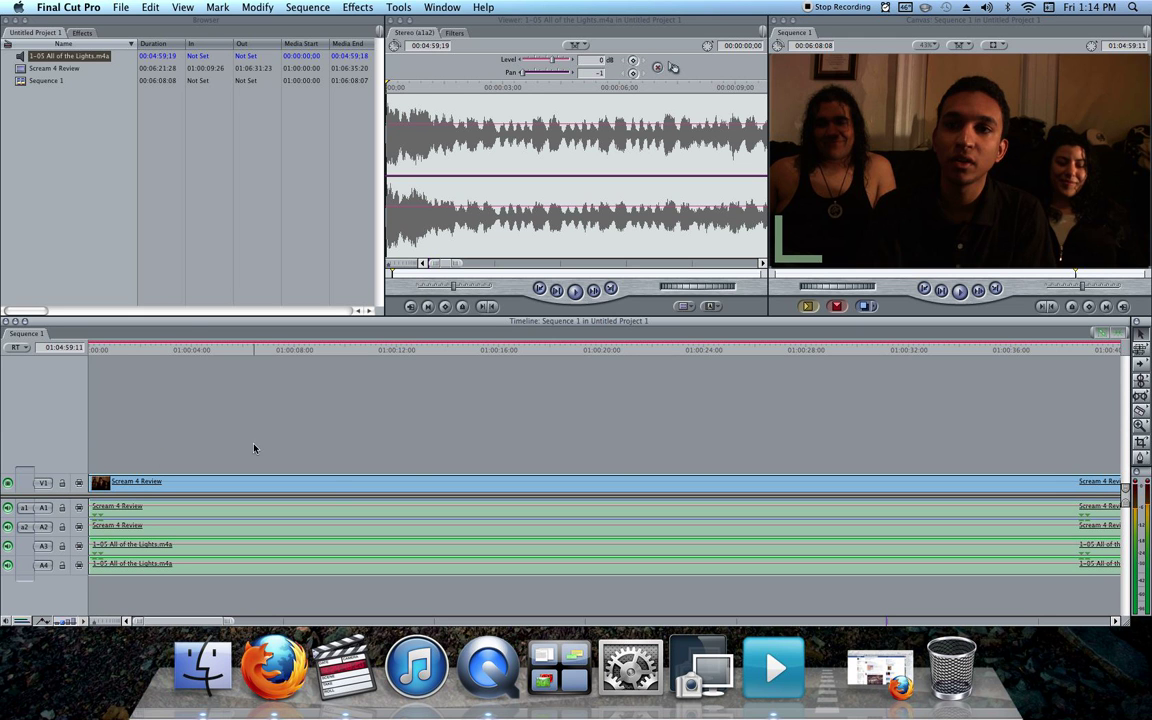
Select all video and audio clips in Sequence 1, render them and clear the selection
{"action": "left_click_drag", "start_coordinate": [227, 622], "coordinate": [616, 626]}
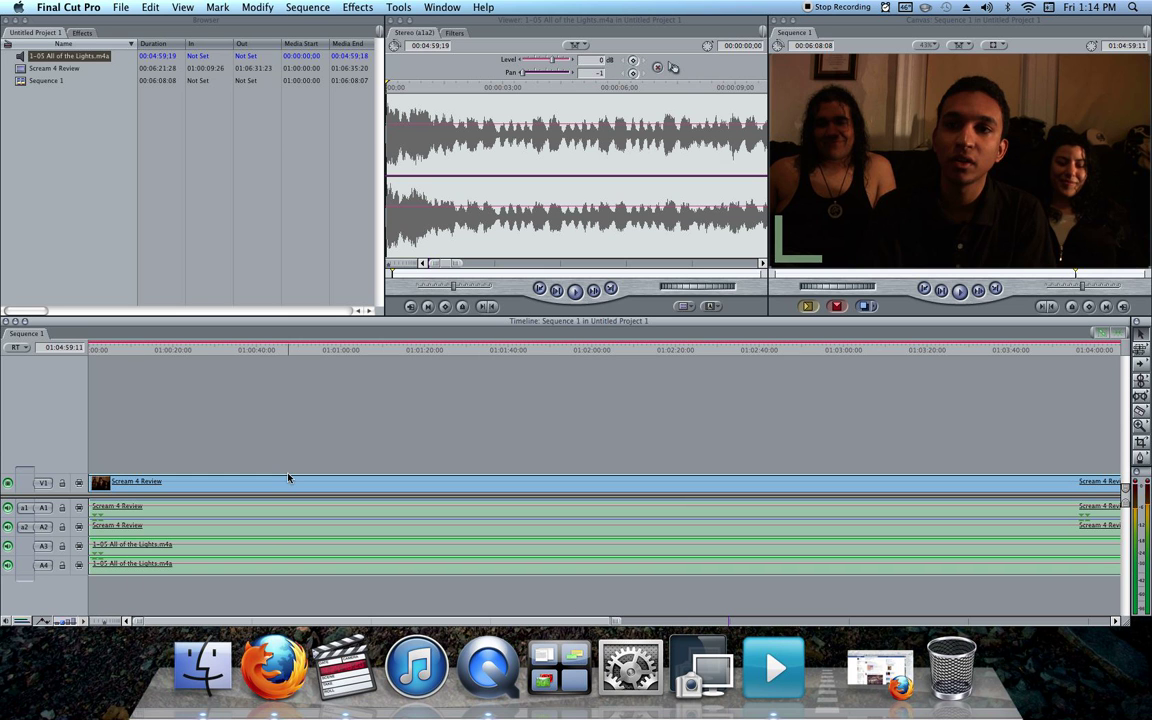
{"action": "left_click_drag", "start_coordinate": [515, 425], "coordinate": [280, 540]}
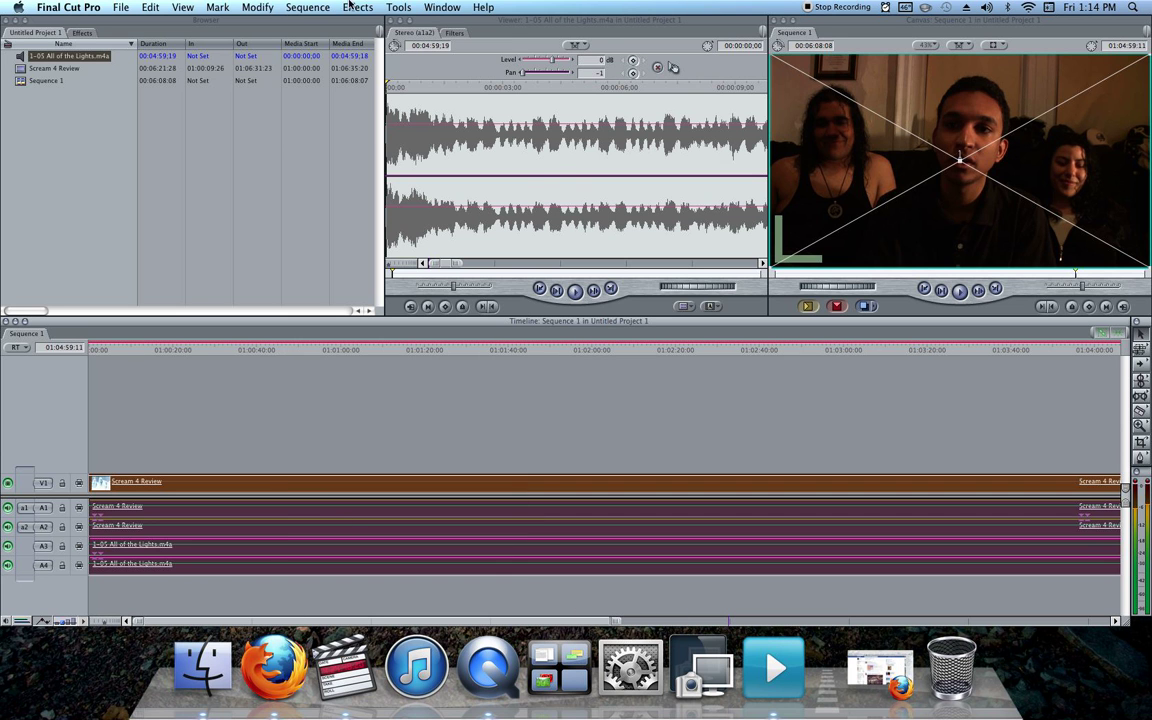
{"action": "left_click", "coordinate": [293, 6]}
{"action": "left_click", "coordinate": [300, 25]}
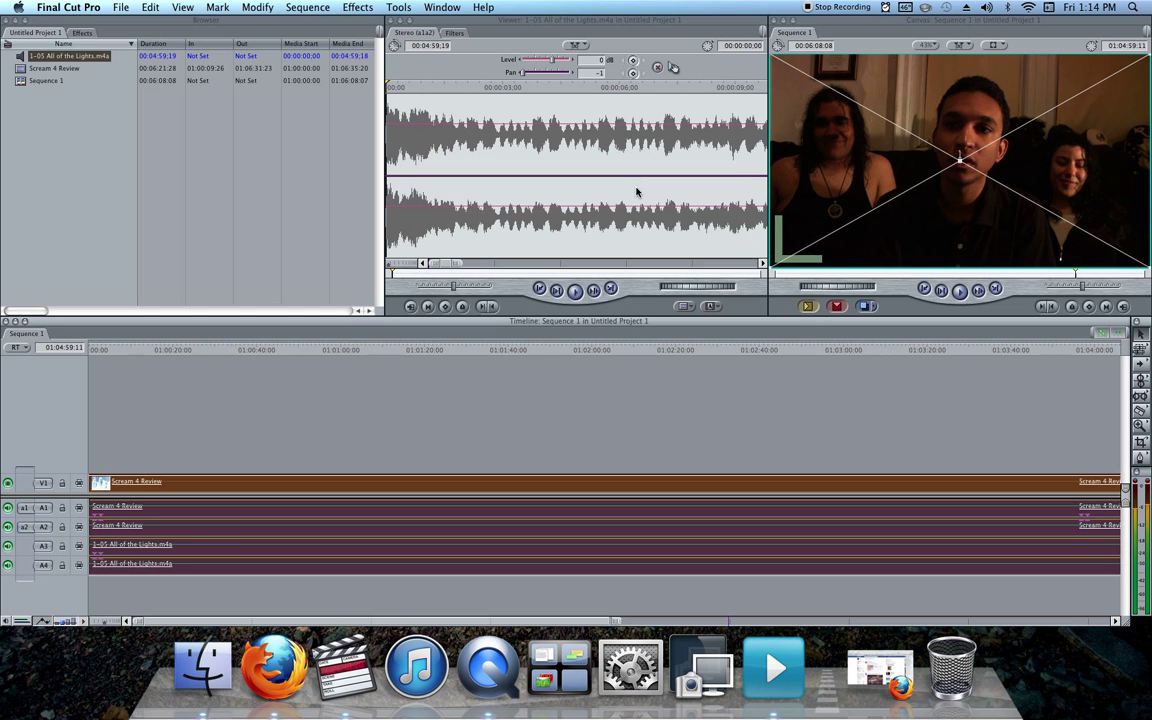
{"action": "left_click", "coordinate": [316, 395]}
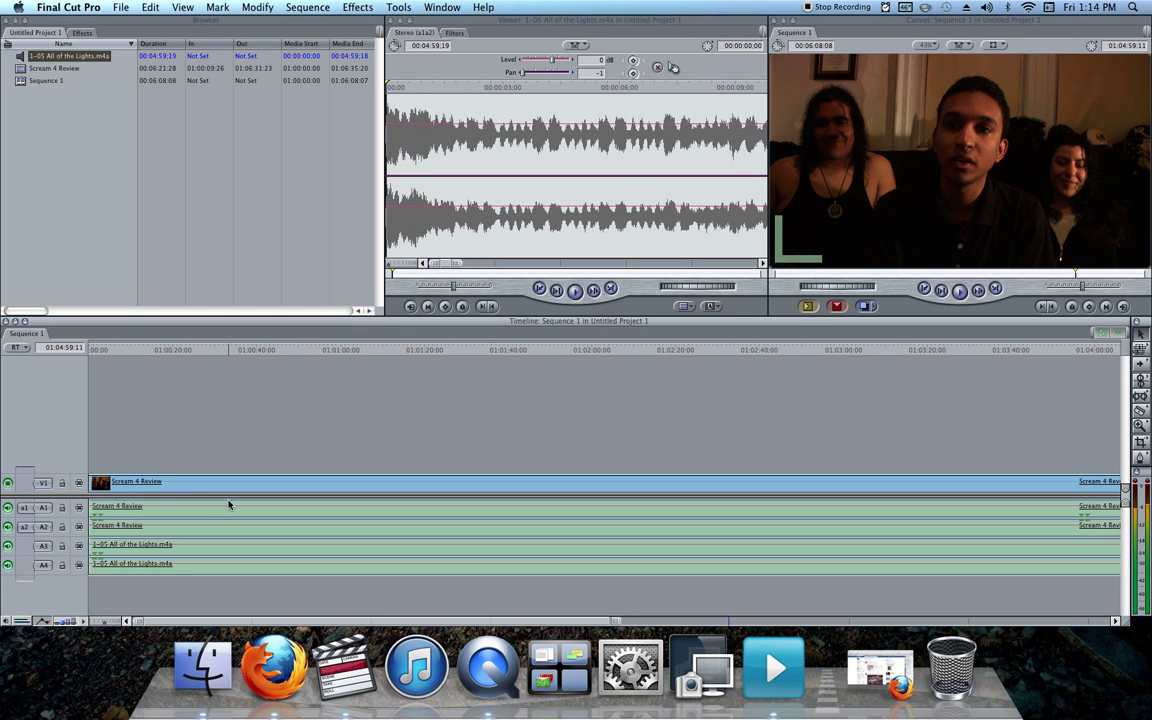
Play Sequence 1 from near its beginning to hear the clip together with the music
{"action": "left_click_drag", "start_coordinate": [232, 497], "coordinate": [236, 440]}
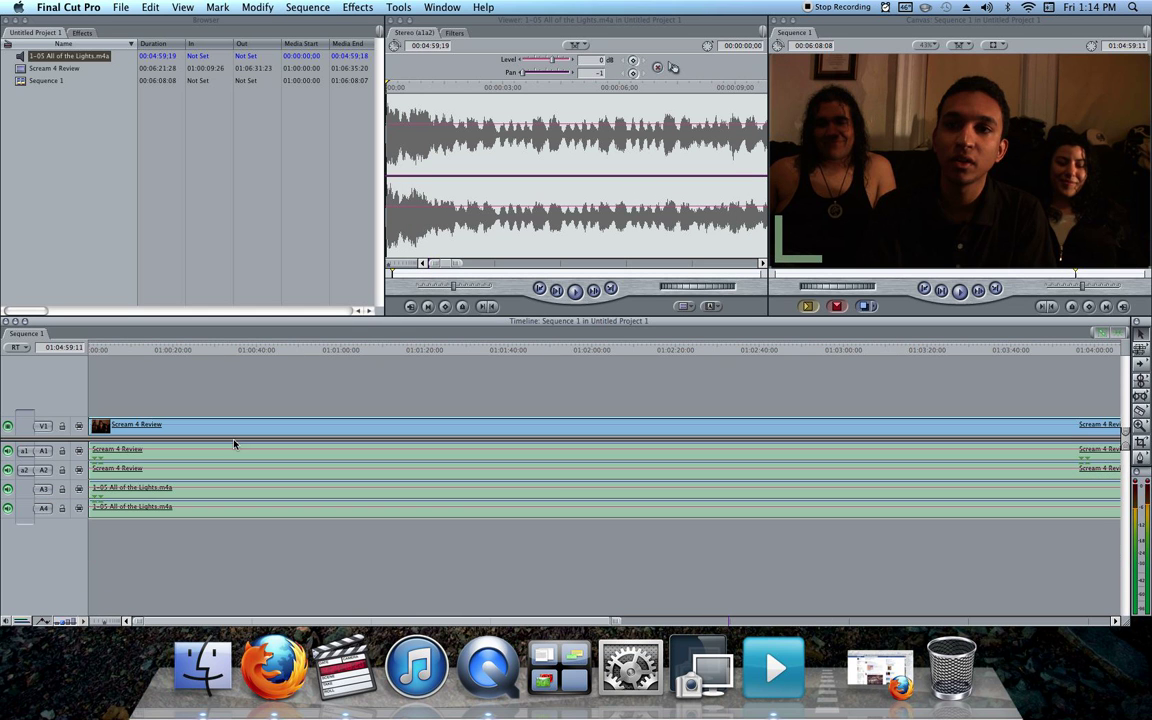
{"action": "left_click", "coordinate": [106, 352]}
{"action": "key", "text": "space"}
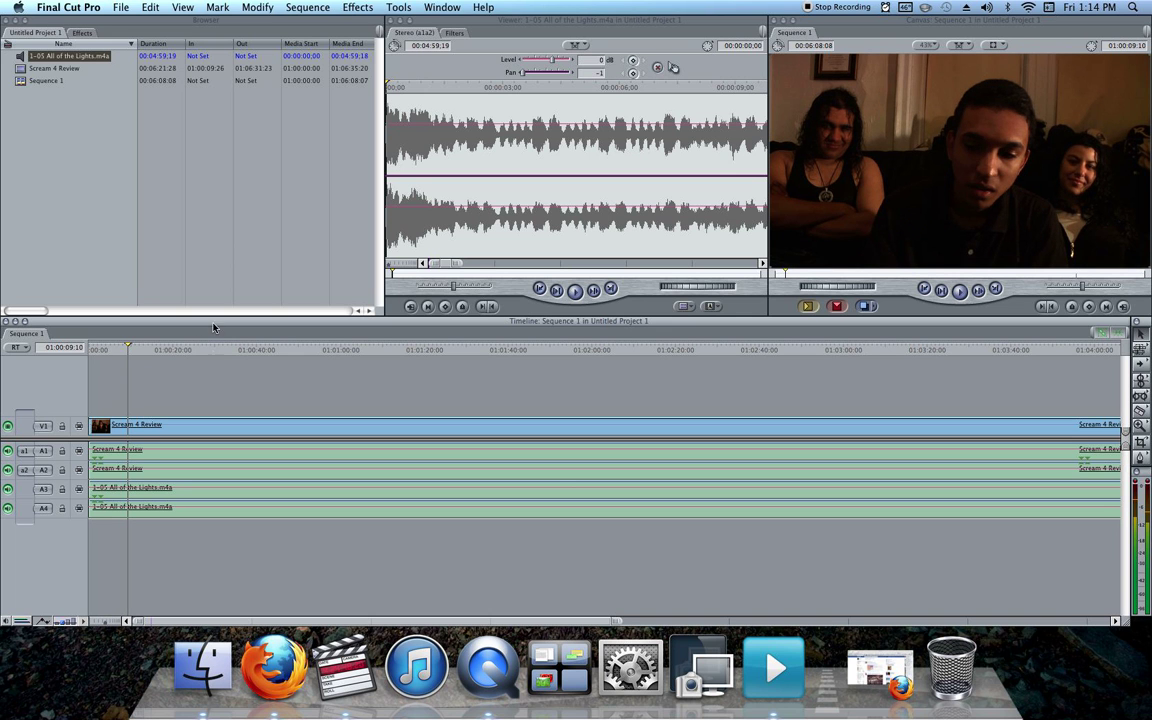
Lower the opacity of the Scream 4 Review video on V1, raise it slightly, and restore it to full
{"action": "left_click", "coordinate": [198, 426]}
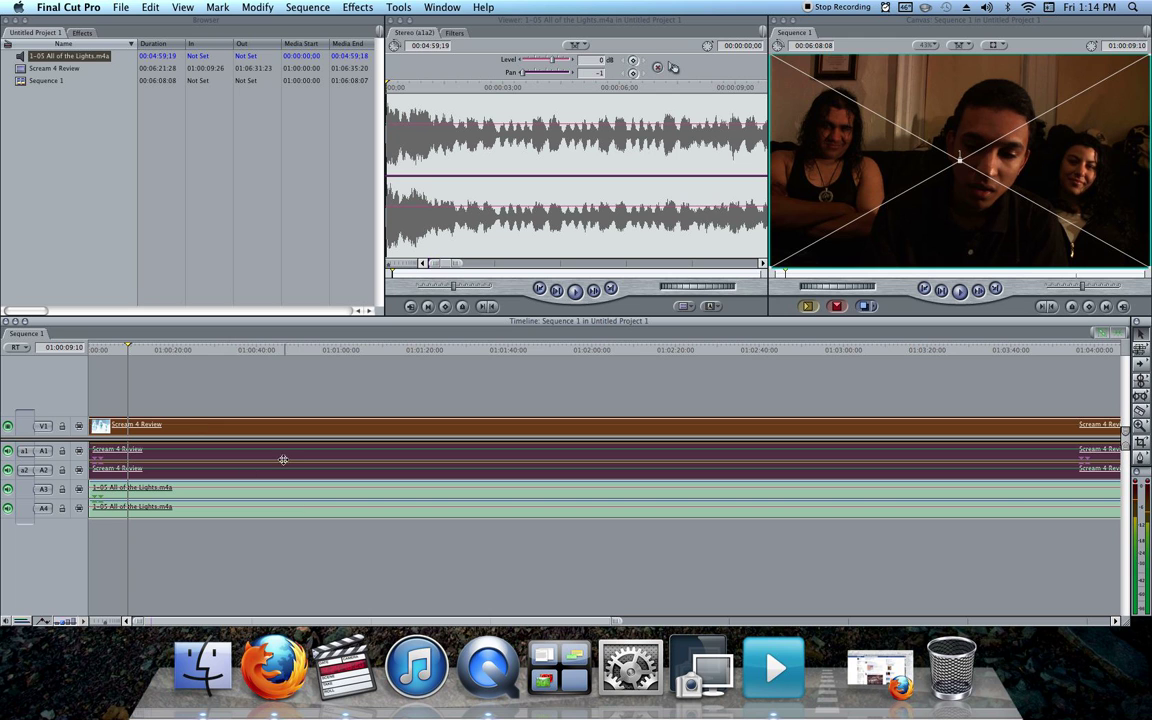
{"action": "mouse_move", "coordinate": [285, 448]}
{"action": "left_mouse_down"}
{"action": "mouse_move", "coordinate": [296, 461]}
{"action": "mouse_move", "coordinate": [287, 428]}
{"action": "left_mouse_up"}
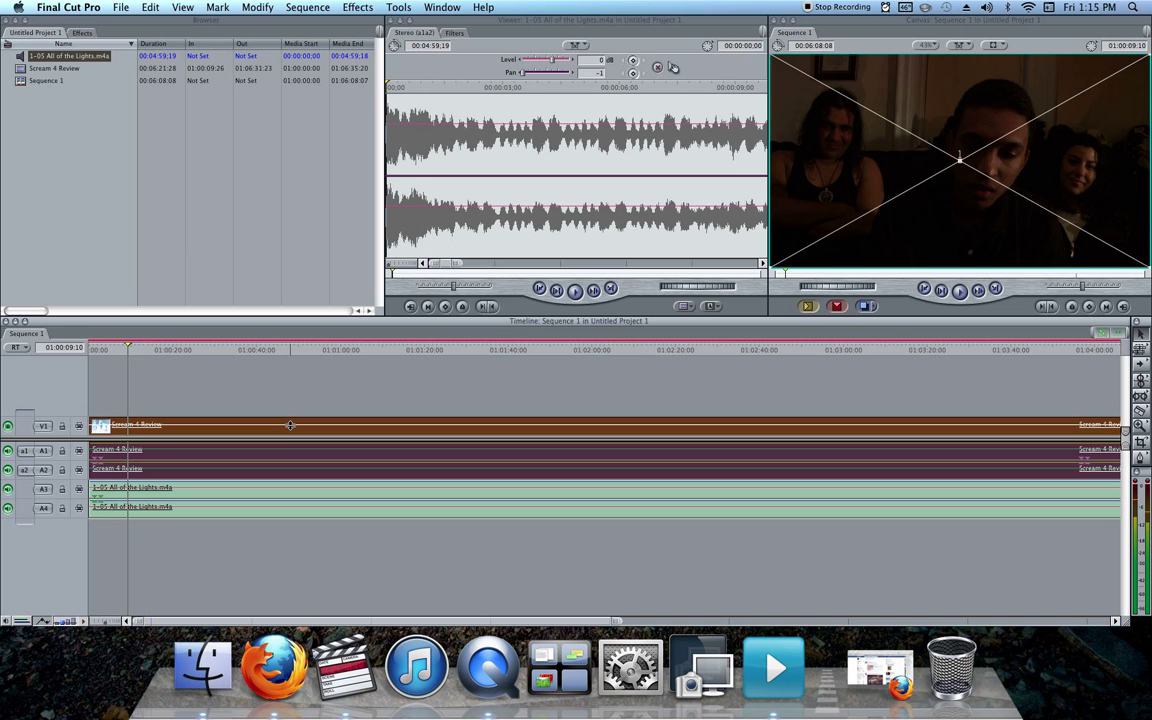
{"action": "mouse_move", "coordinate": [290, 425]}
{"action": "left_mouse_down"}
{"action": "mouse_move", "coordinate": [290, 386]}
{"action": "mouse_move", "coordinate": [270, 427]}
{"action": "left_mouse_up"}
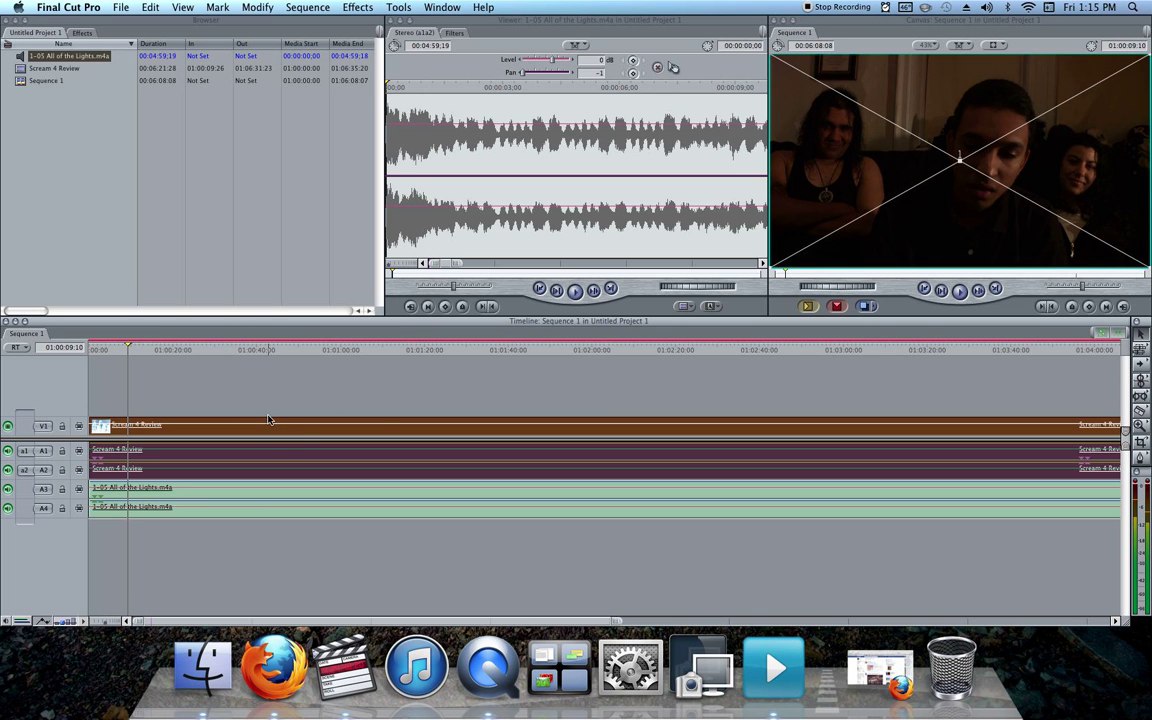
{"action": "left_click_drag", "start_coordinate": [269, 424], "coordinate": [271, 405]}
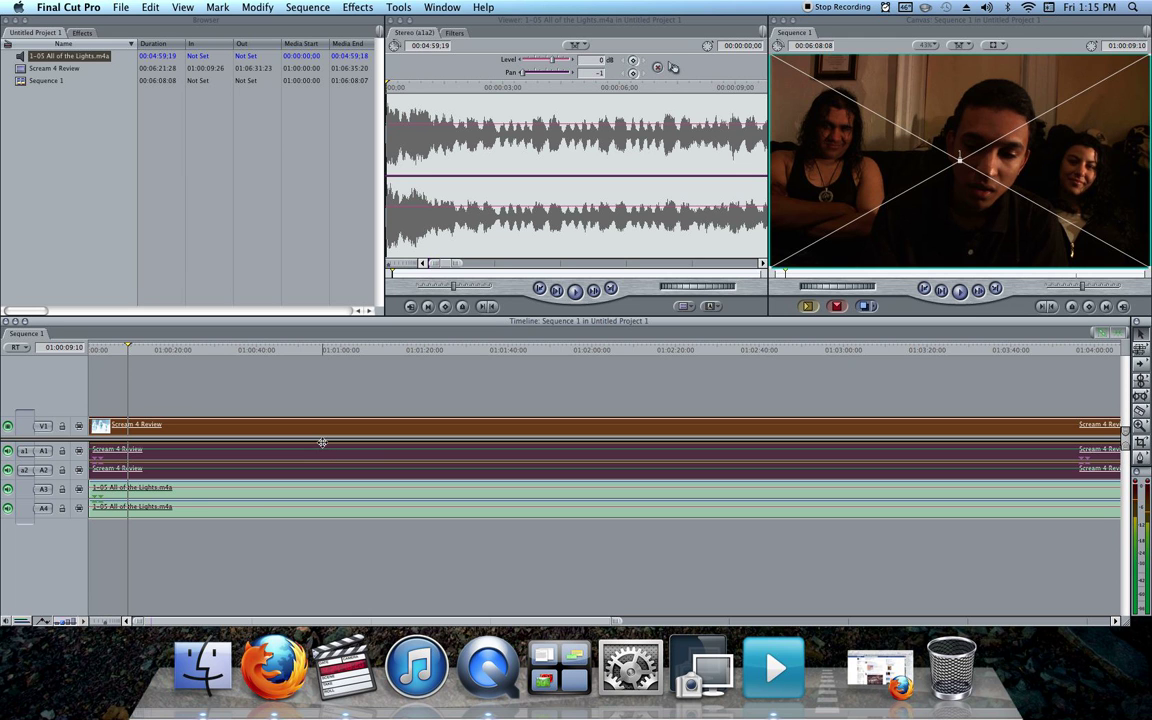
Lower the audio level of the Scream 4 Review clip on A1 and A2 and play the result up to 01:00:16:06
{"action": "left_click_drag", "start_coordinate": [325, 449], "coordinate": [325, 468]}
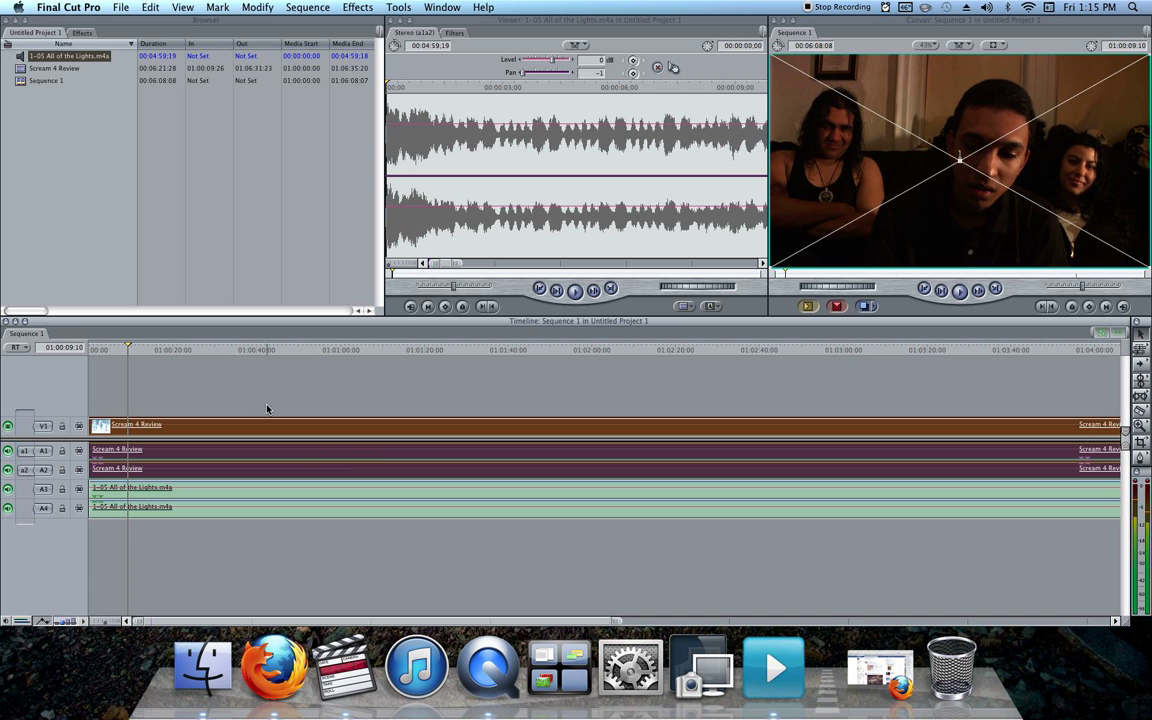
{"action": "key", "text": "space"}
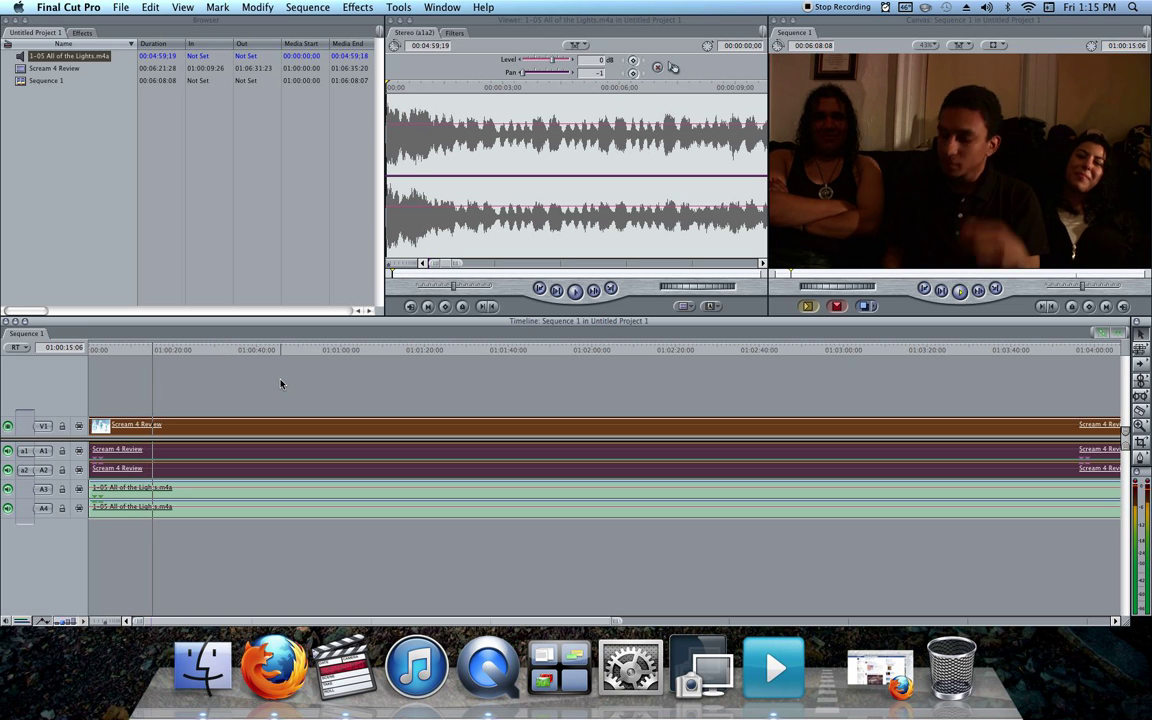
{"action": "key", "text": "space"}
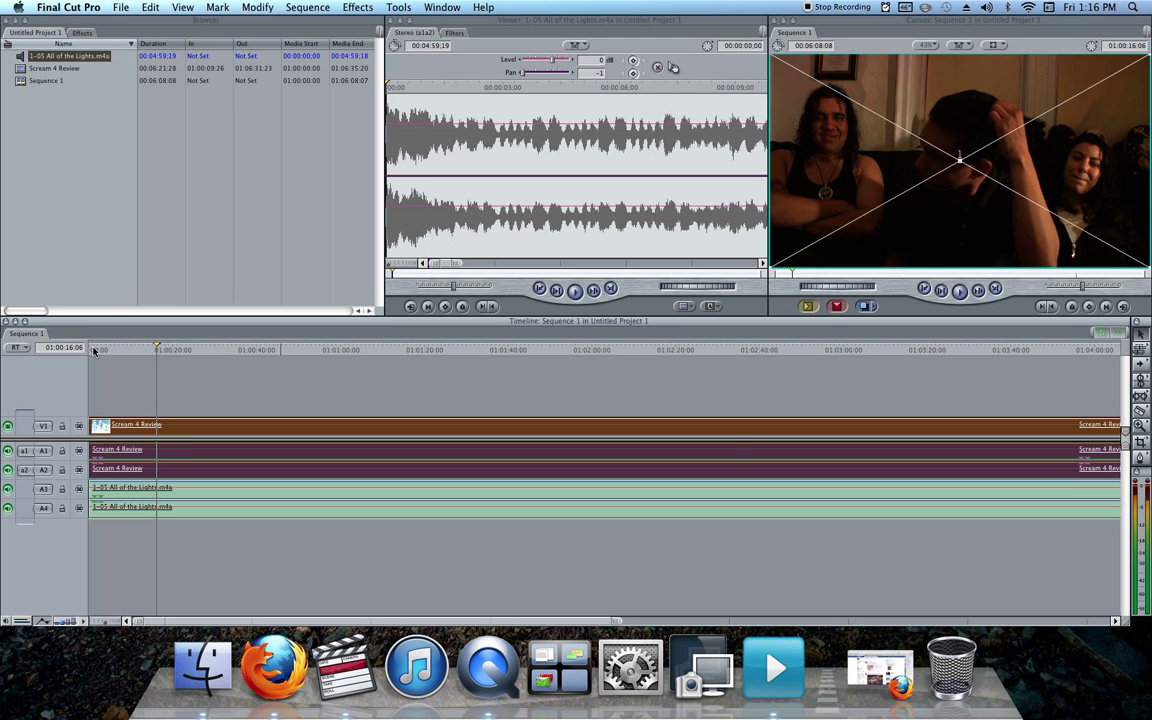
Choose the Pen tool and return the playhead to the beginning of Sequence 1
{"action": "left_click", "coordinate": [1142, 460]}
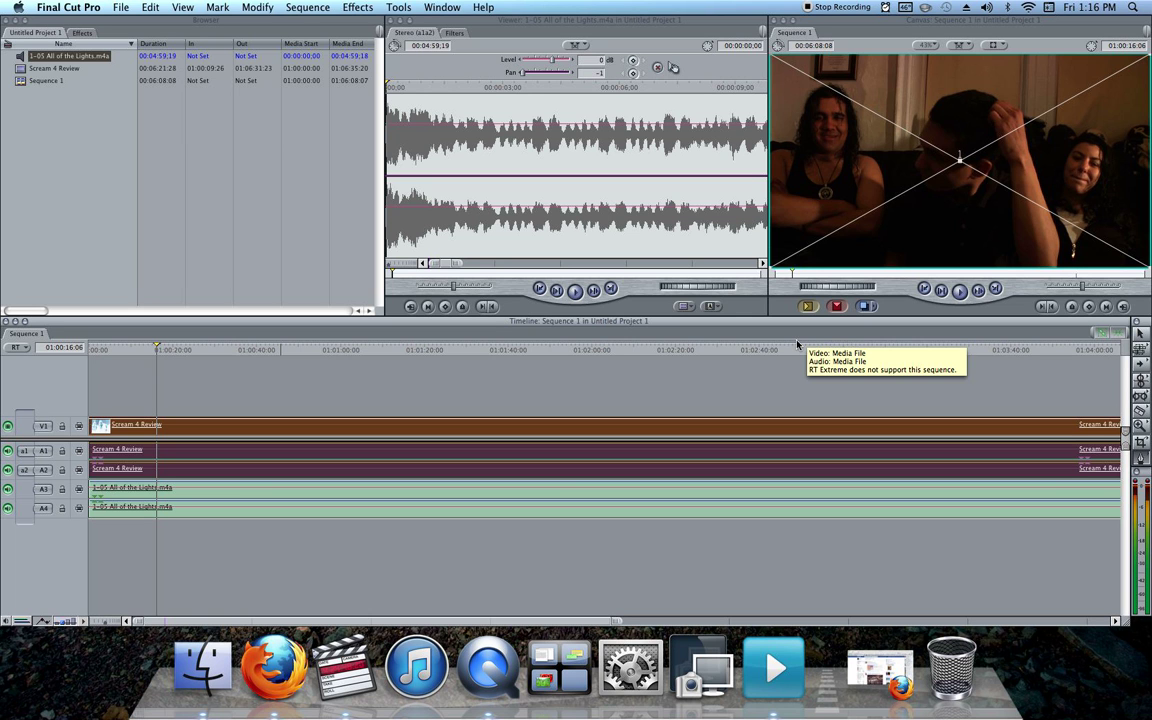
{"action": "left_click_drag", "start_coordinate": [98, 350], "coordinate": [88, 350]}
{"action": "left_click", "coordinate": [97, 622]}
{"action": "left_click_drag", "start_coordinate": [97, 623], "coordinate": [118, 625]}
{"action": "mouse_move", "coordinate": [114, 626]}
{"action": "left_mouse_down"}
{"action": "mouse_move", "coordinate": [125, 626]}
{"action": "mouse_move", "coordinate": [104, 627]}
{"action": "mouse_move", "coordinate": [126, 622]}
{"action": "left_mouse_up"}
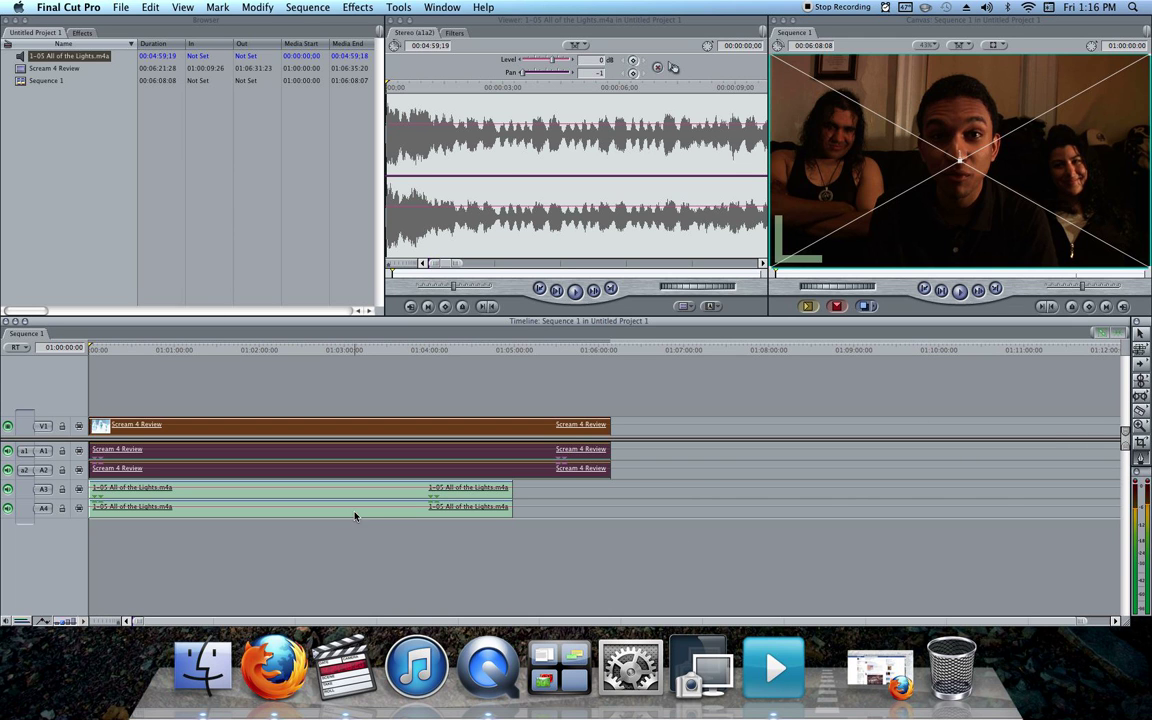
{"action": "mouse_move", "coordinate": [116, 624]}
{"action": "left_mouse_down"}
{"action": "mouse_move", "coordinate": [132, 626]}
{"action": "mouse_move", "coordinate": [96, 630]}
{"action": "left_mouse_up"}
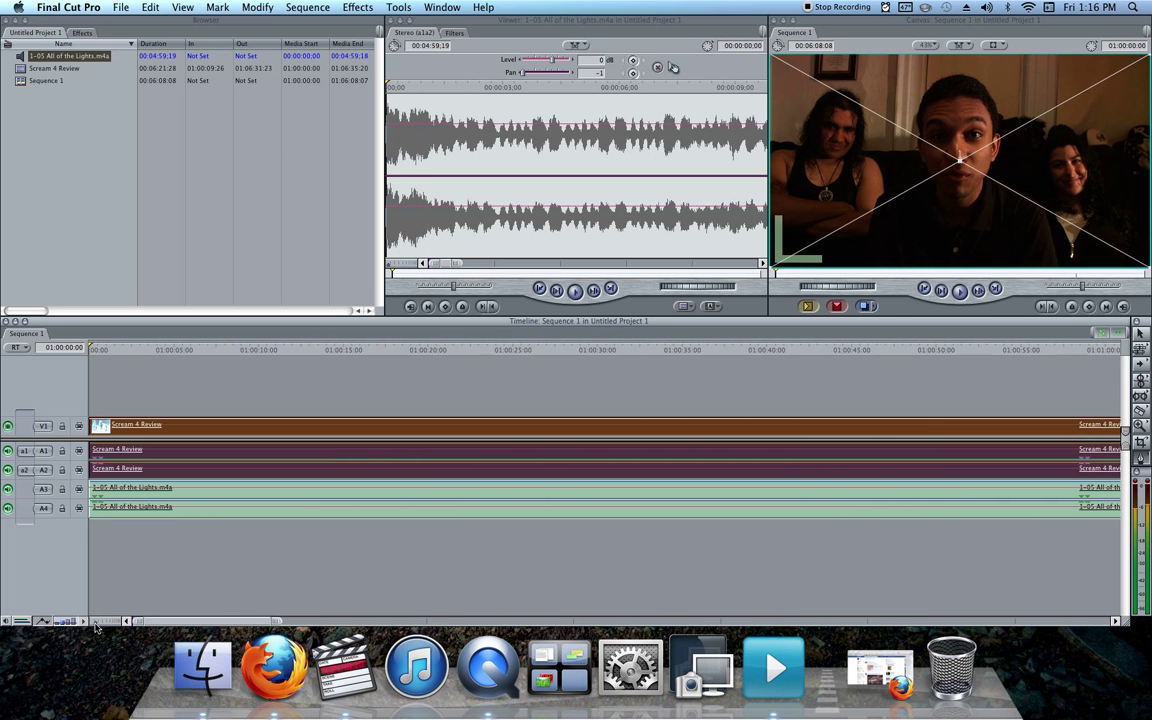
{"action": "left_click_drag", "start_coordinate": [278, 622], "coordinate": [1009, 624]}
{"action": "left_click_drag", "start_coordinate": [1097, 623], "coordinate": [659, 622]}
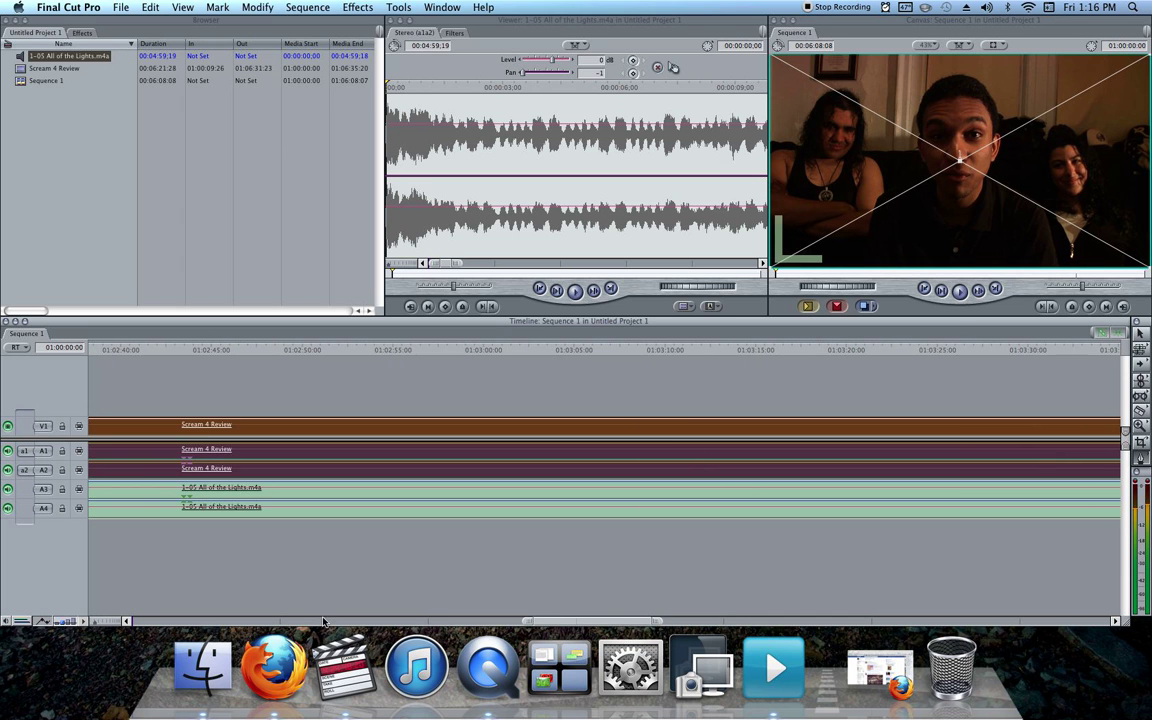
{"action": "left_click_drag", "start_coordinate": [549, 621], "coordinate": [87, 555]}
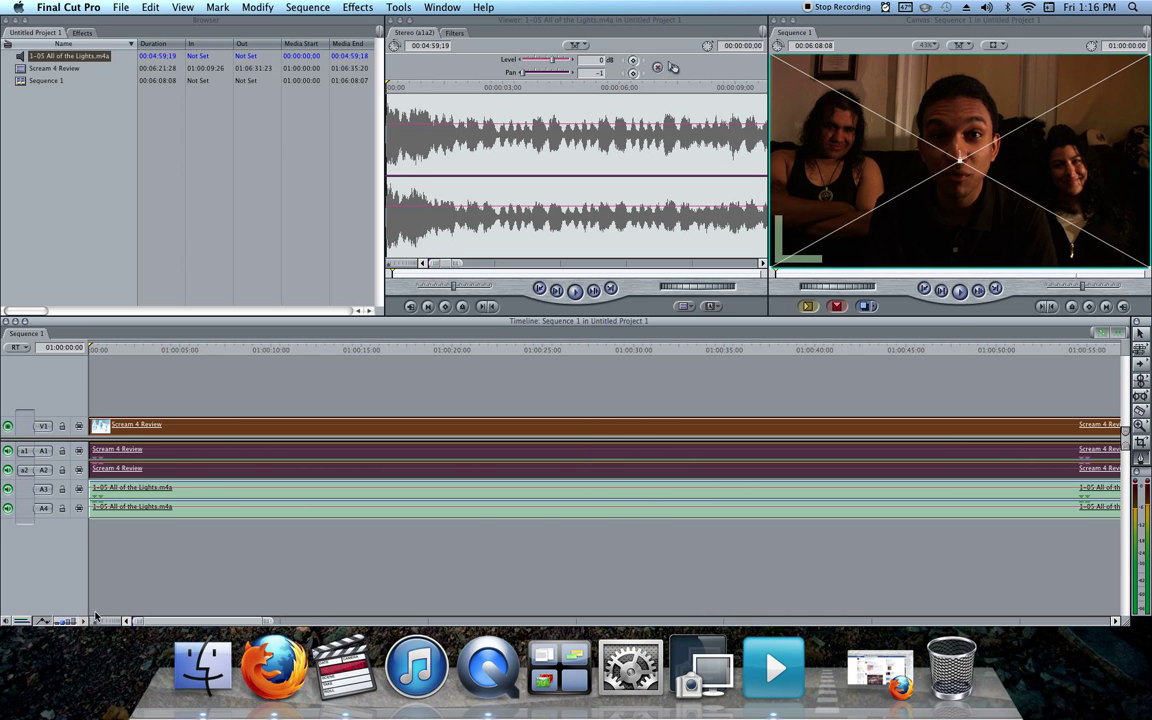
{"action": "left_click_drag", "start_coordinate": [95, 622], "coordinate": [88, 621]}
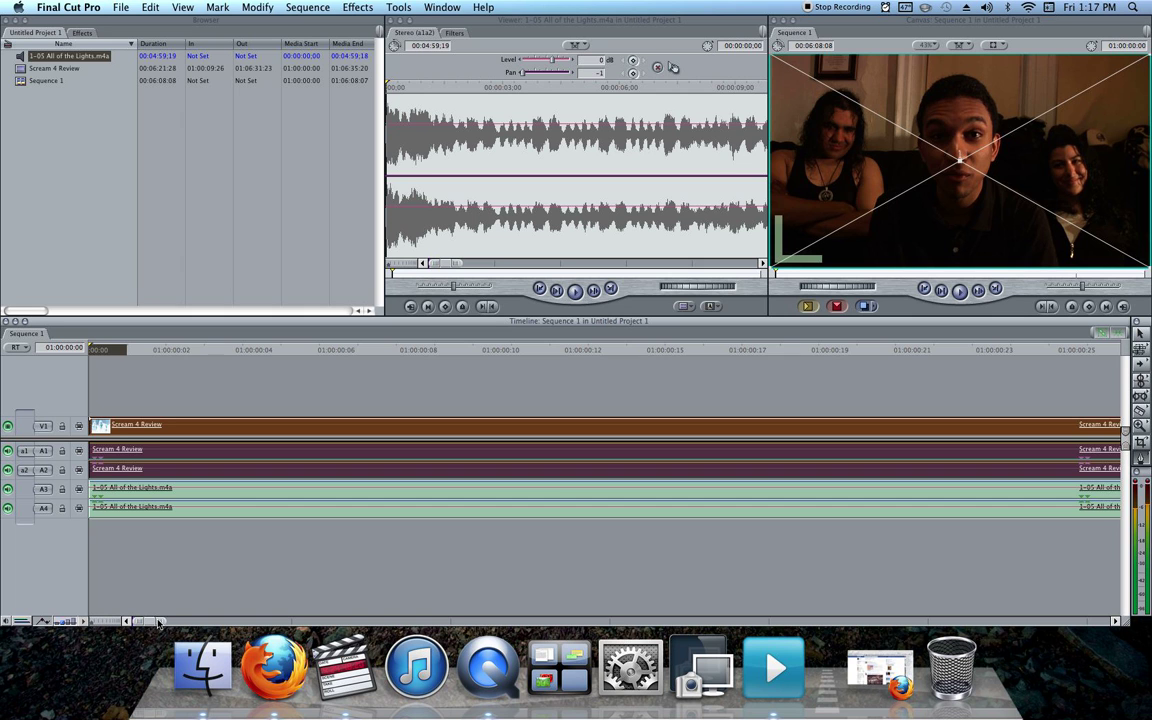
{"action": "left_click_drag", "start_coordinate": [158, 622], "coordinate": [168, 622]}
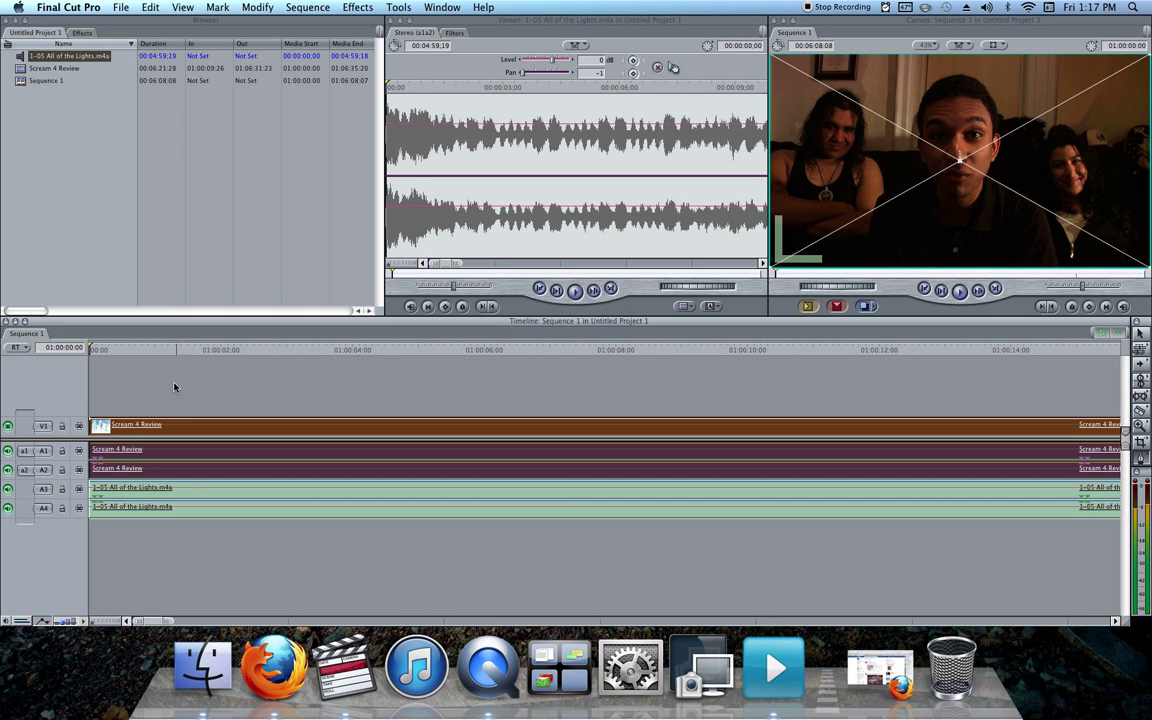
Place the playhead at 01:00:03:00 in the Timeline
{"action": "left_click_drag", "start_coordinate": [110, 352], "coordinate": [301, 363]}
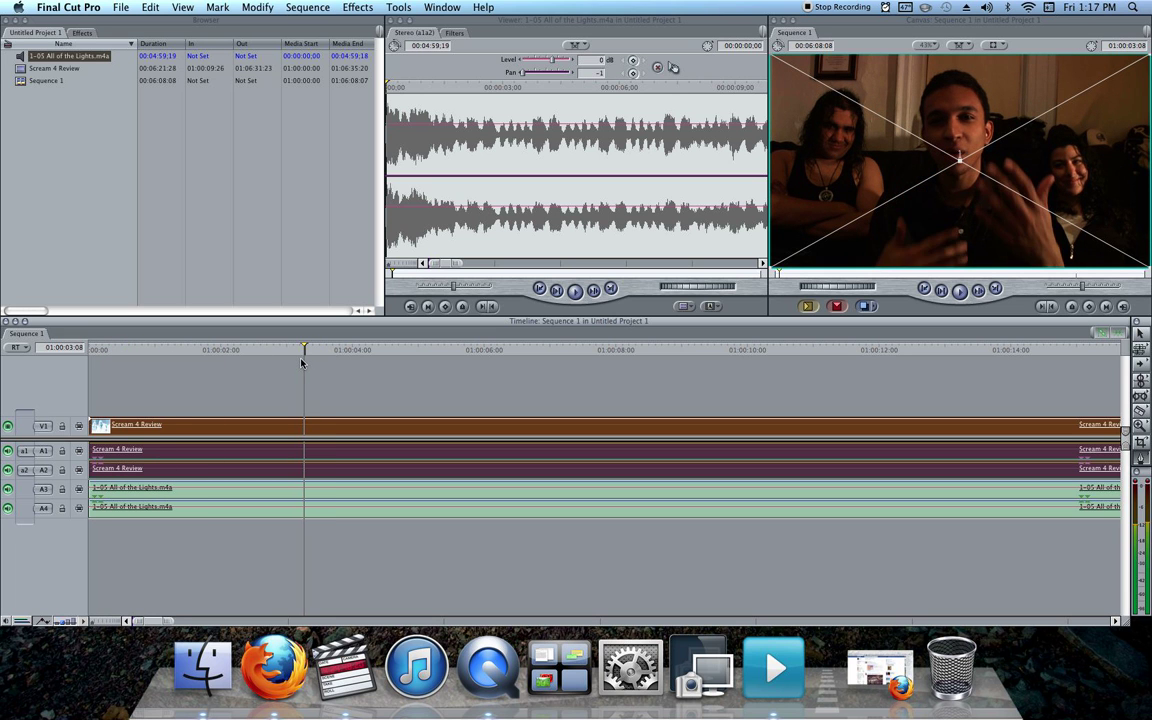
{"action": "left_click", "coordinate": [210, 350]}
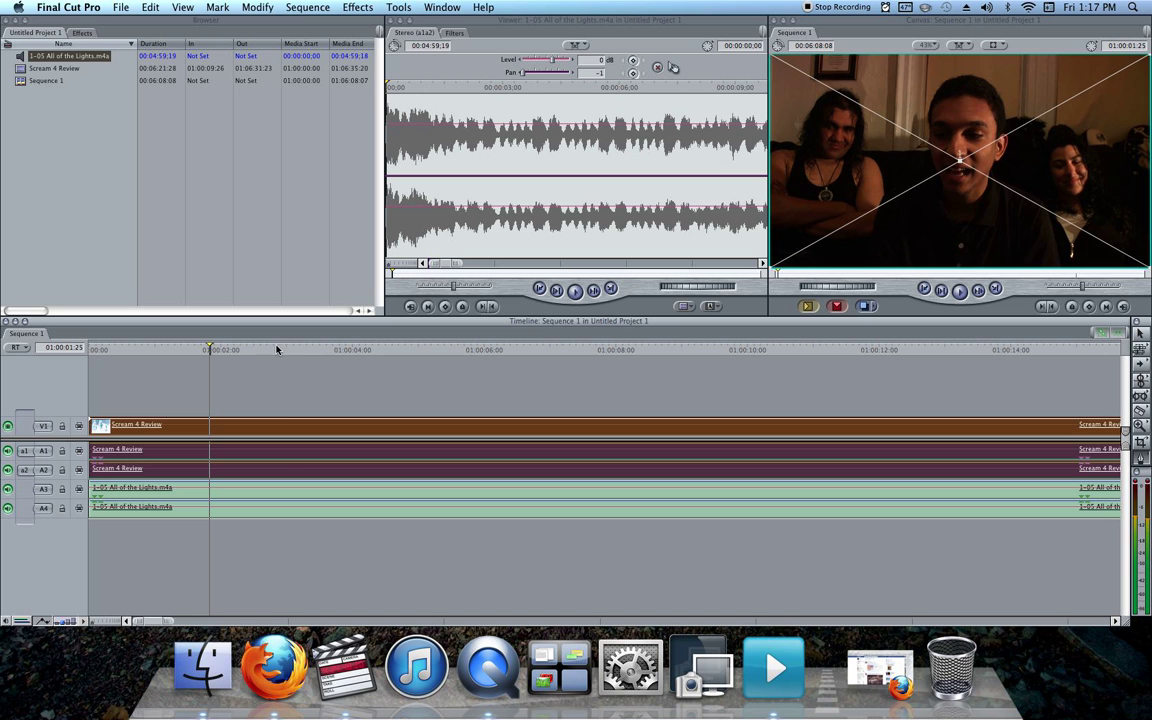
{"action": "left_click", "coordinate": [277, 349]}
{"action": "left_click", "coordinate": [288, 349]}
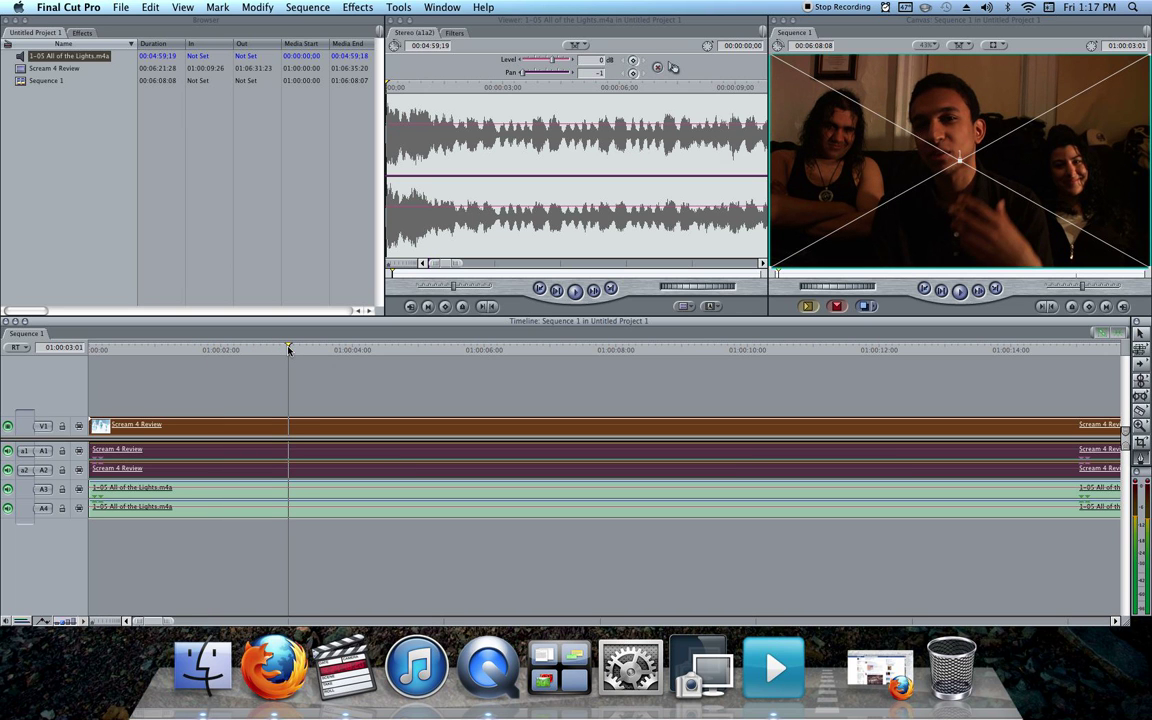
{"action": "left_click", "coordinate": [286, 349]}
{"action": "left_click", "coordinate": [66, 347]}
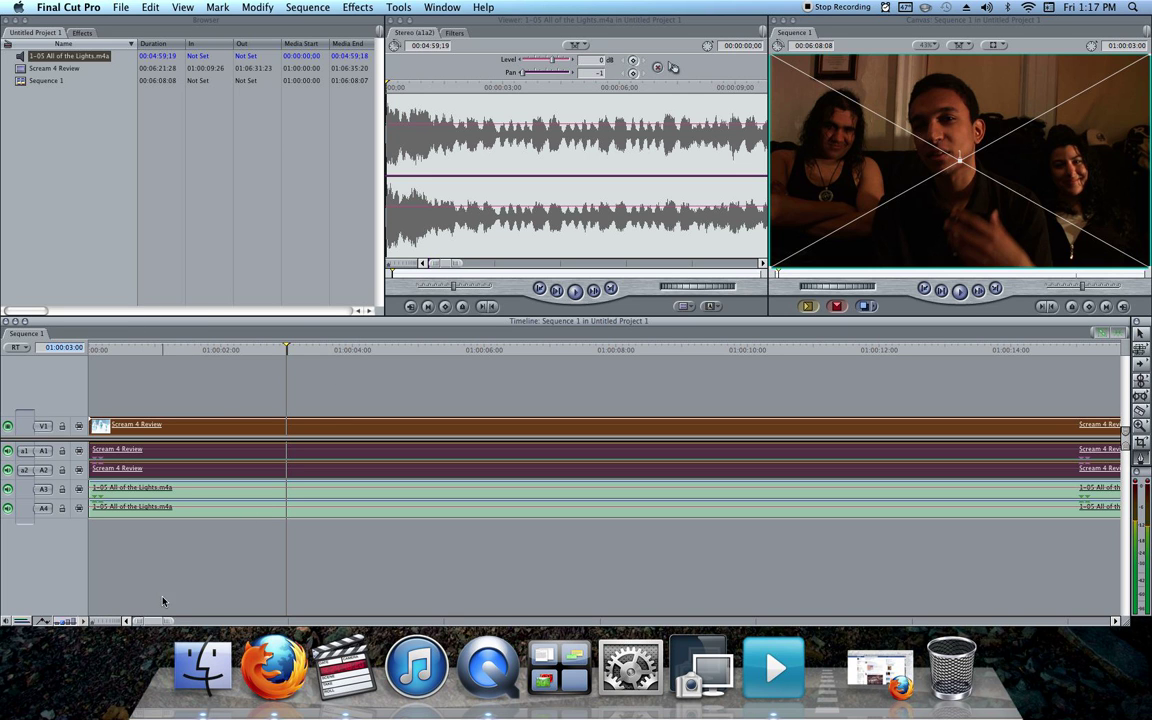
Fade in the Scream 4 Review video on V1 from zero opacity at its start to full at 01:00:03:00, and scrub through the fade
{"action": "left_click", "coordinate": [87, 622]}
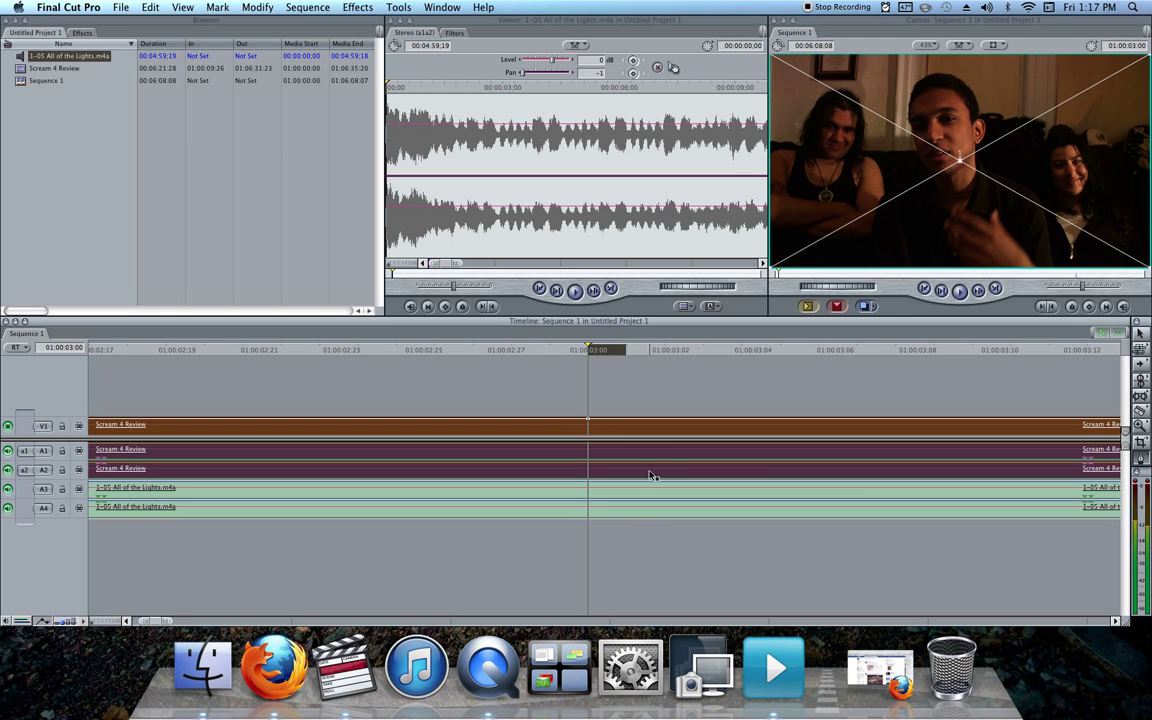
{"action": "left_click_drag", "start_coordinate": [167, 622], "coordinate": [174, 622]}
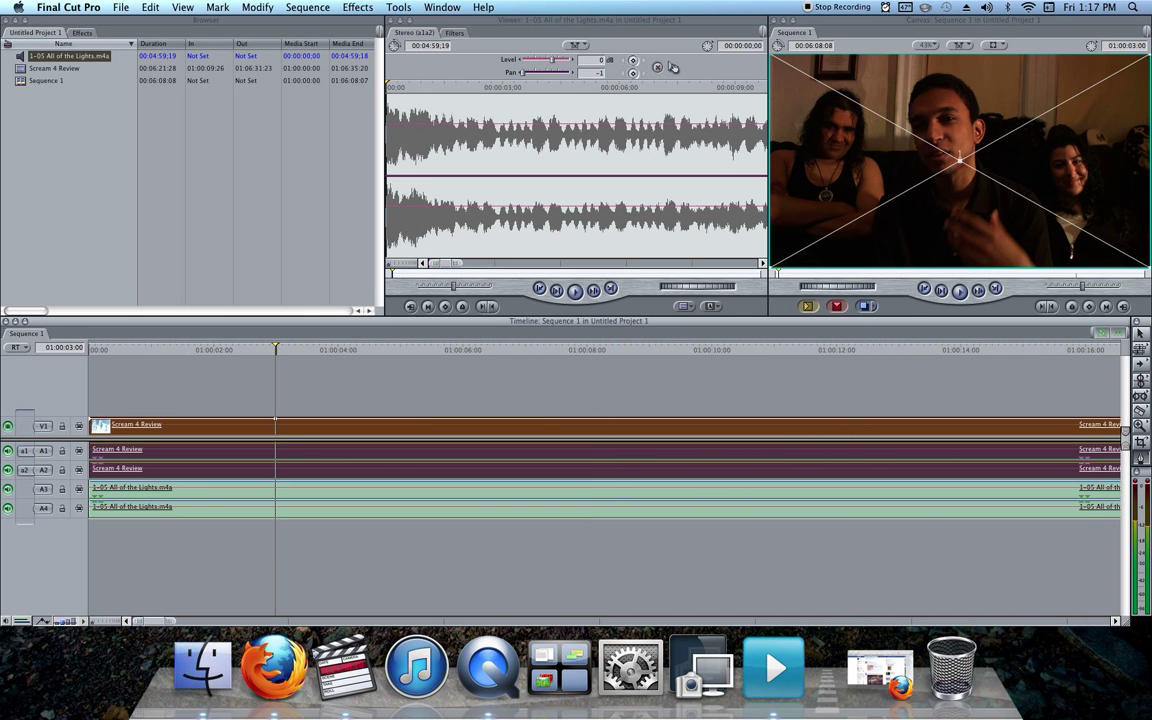
{"action": "left_click_drag", "start_coordinate": [90, 419], "coordinate": [92, 433]}
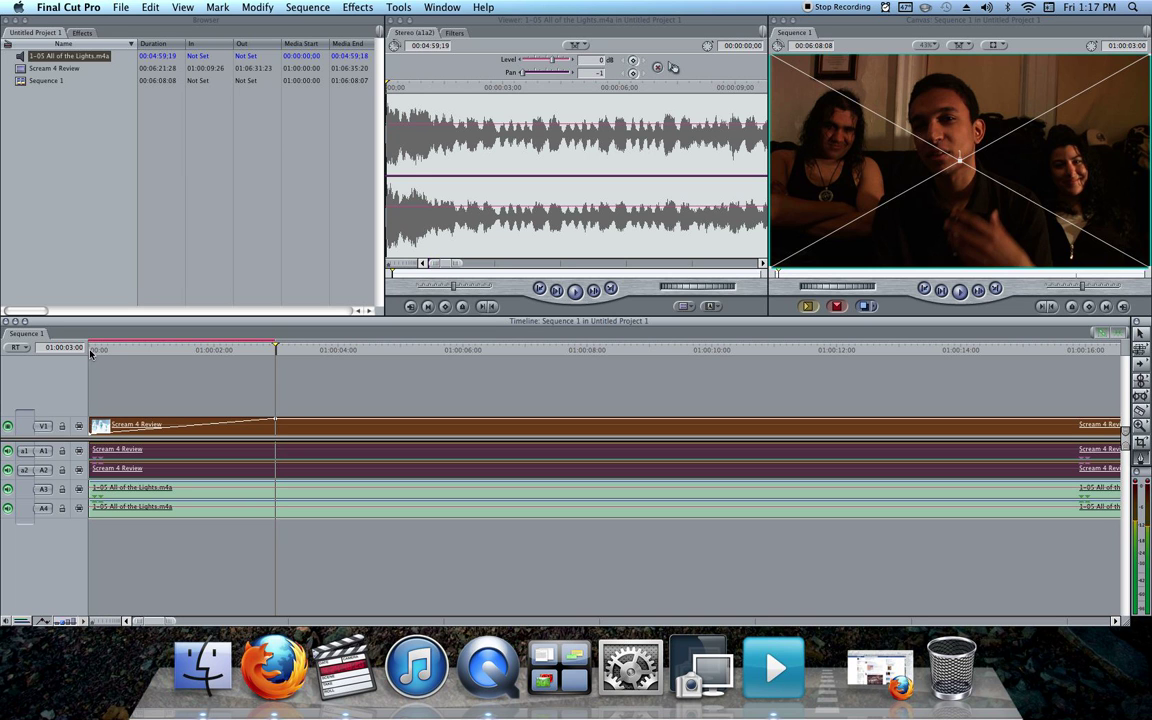
{"action": "left_click", "coordinate": [88, 351]}
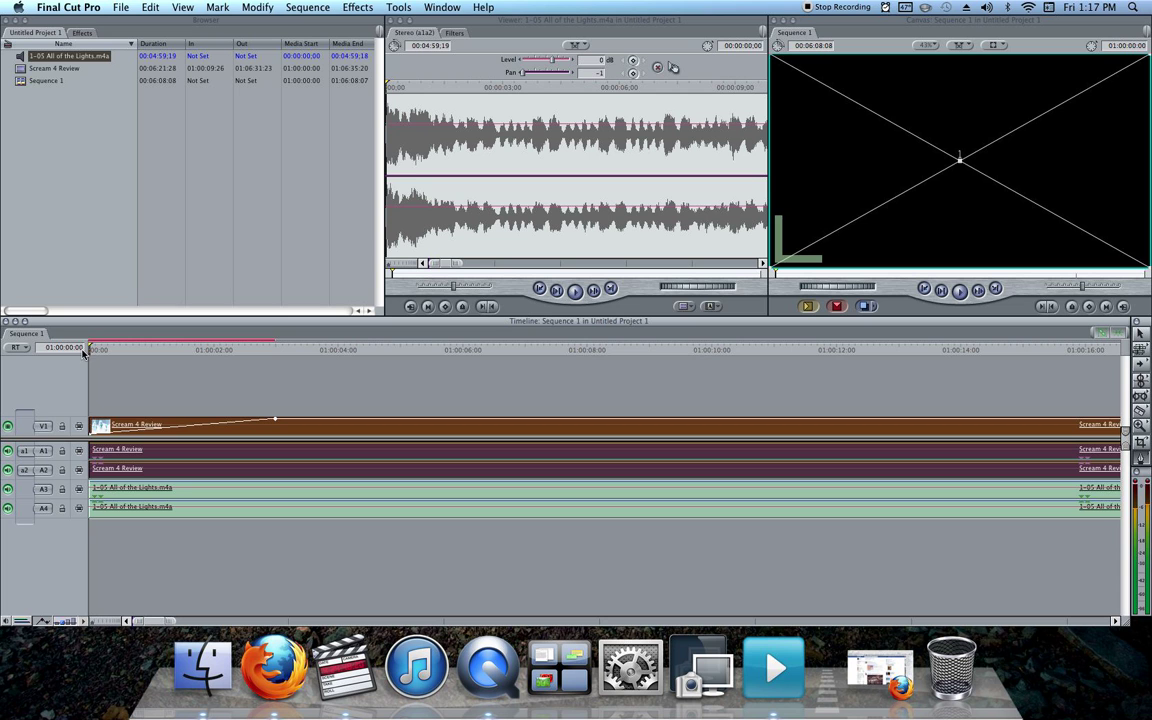
{"action": "mouse_move", "coordinate": [91, 352]}
{"action": "left_mouse_down"}
{"action": "mouse_move", "coordinate": [213, 361]}
{"action": "mouse_move", "coordinate": [302, 349]}
{"action": "left_mouse_up"}
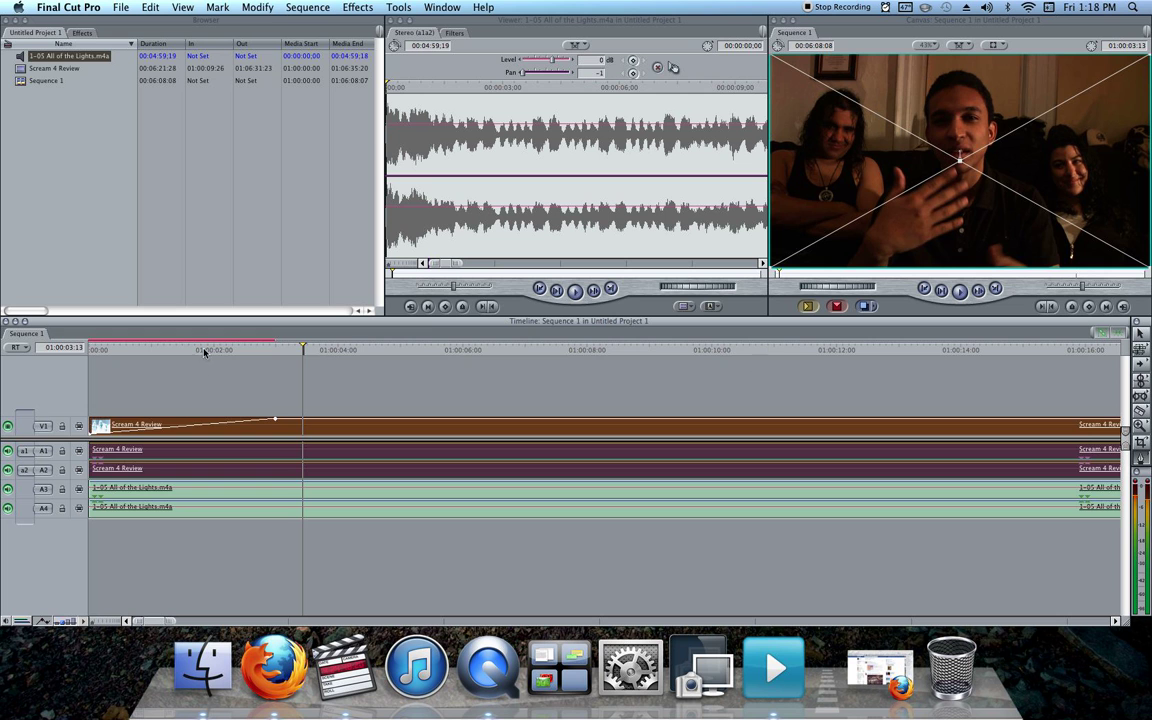
Select the clips around the fade-in and render the selection
{"action": "left_click_drag", "start_coordinate": [323, 388], "coordinate": [109, 461]}
{"action": "left_click", "coordinate": [290, 7]}
{"action": "mouse_move", "coordinate": [316, 27]}
{"action": "left_click", "coordinate": [467, 28]}
Undo the render and try to play the unrendered fade-in from near the start of Sequence 1
{"action": "left_click", "coordinate": [150, 7]}
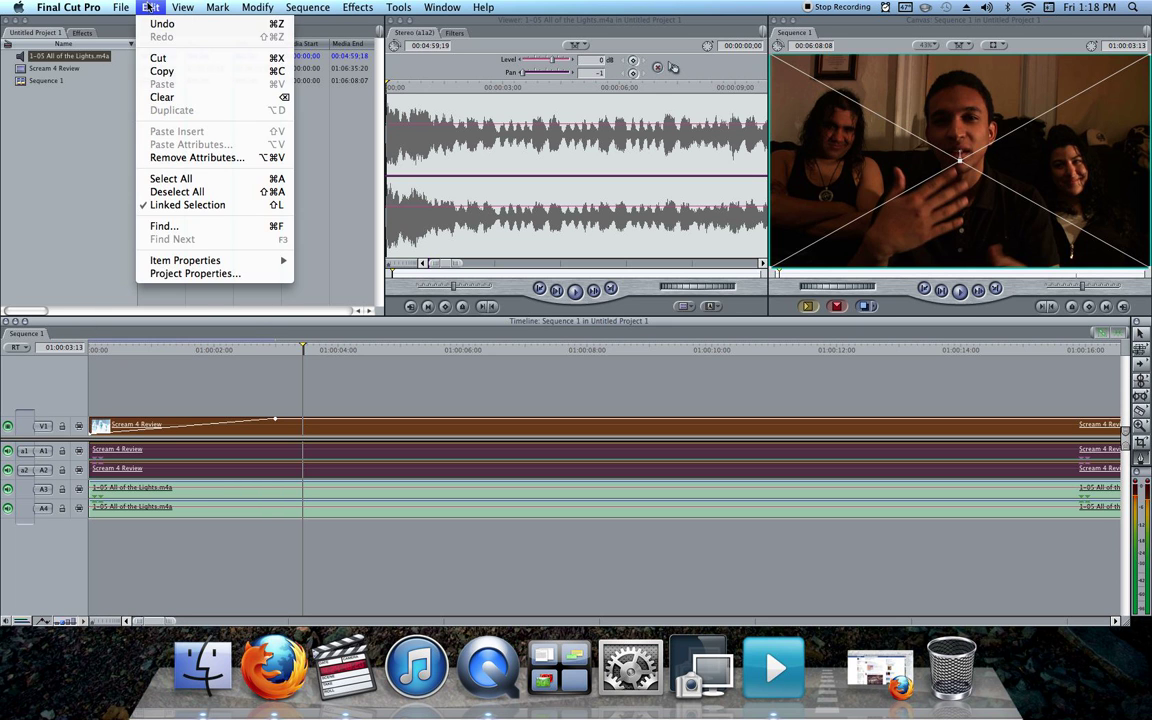
{"action": "left_click", "coordinate": [157, 23]}
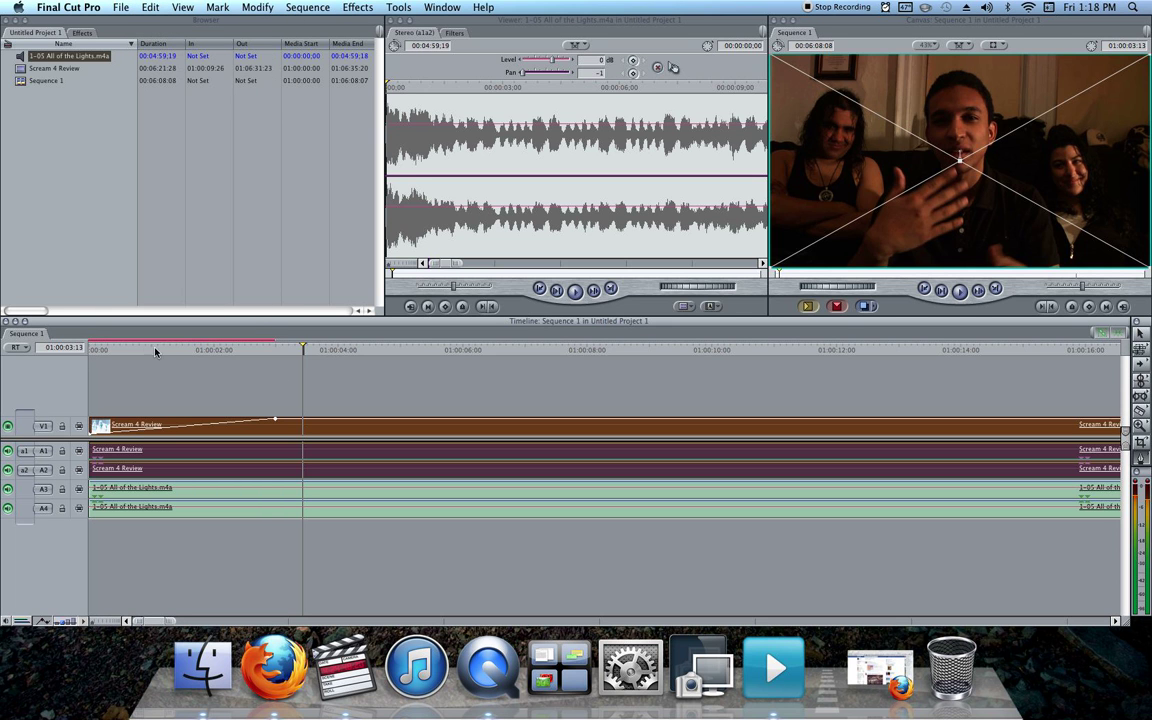
{"action": "left_click", "coordinate": [95, 350]}
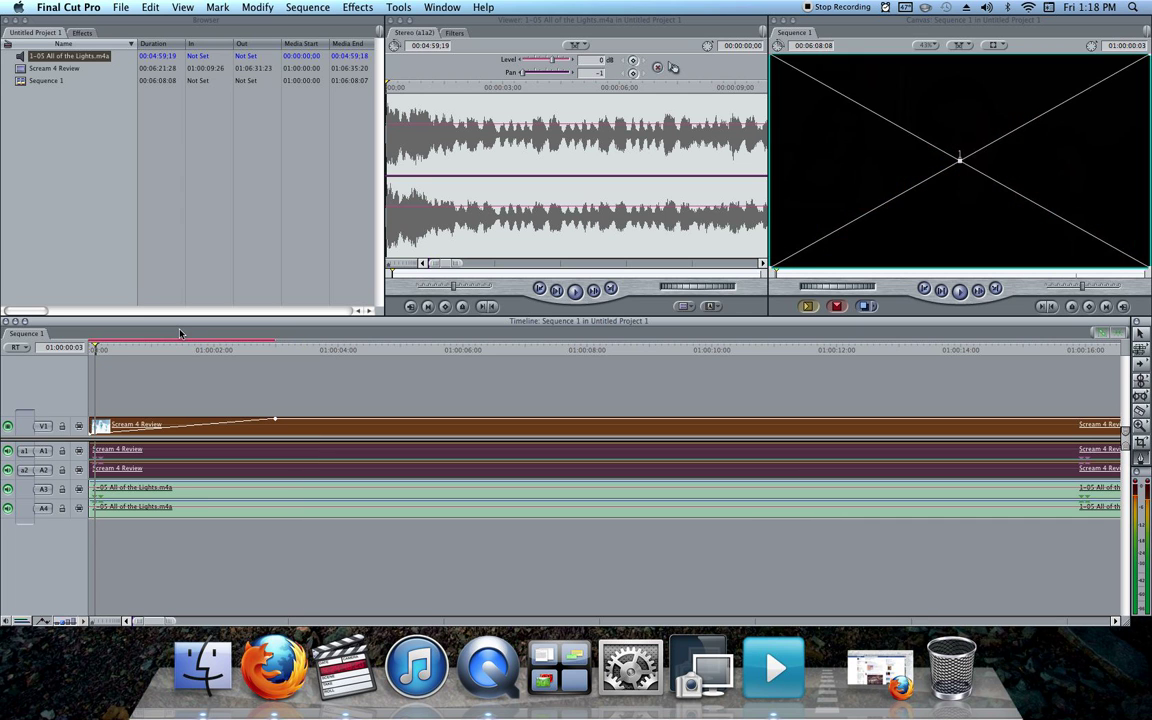
{"action": "key", "text": "space"}
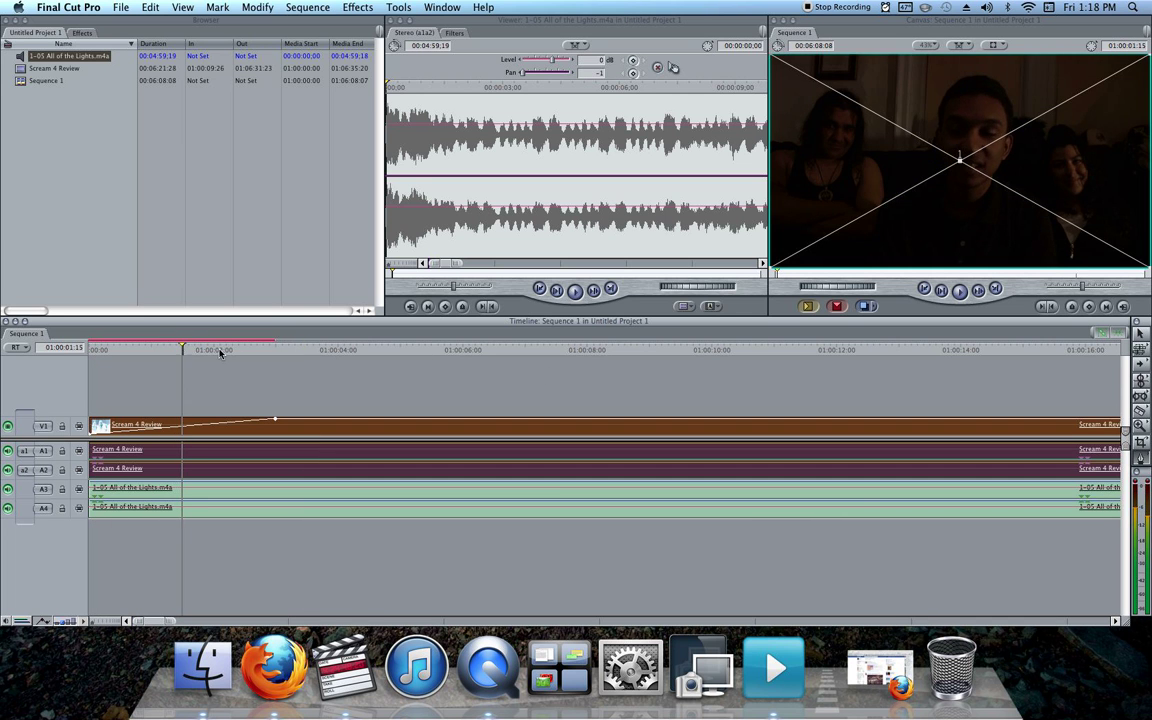
{"action": "left_click", "coordinate": [132, 350]}
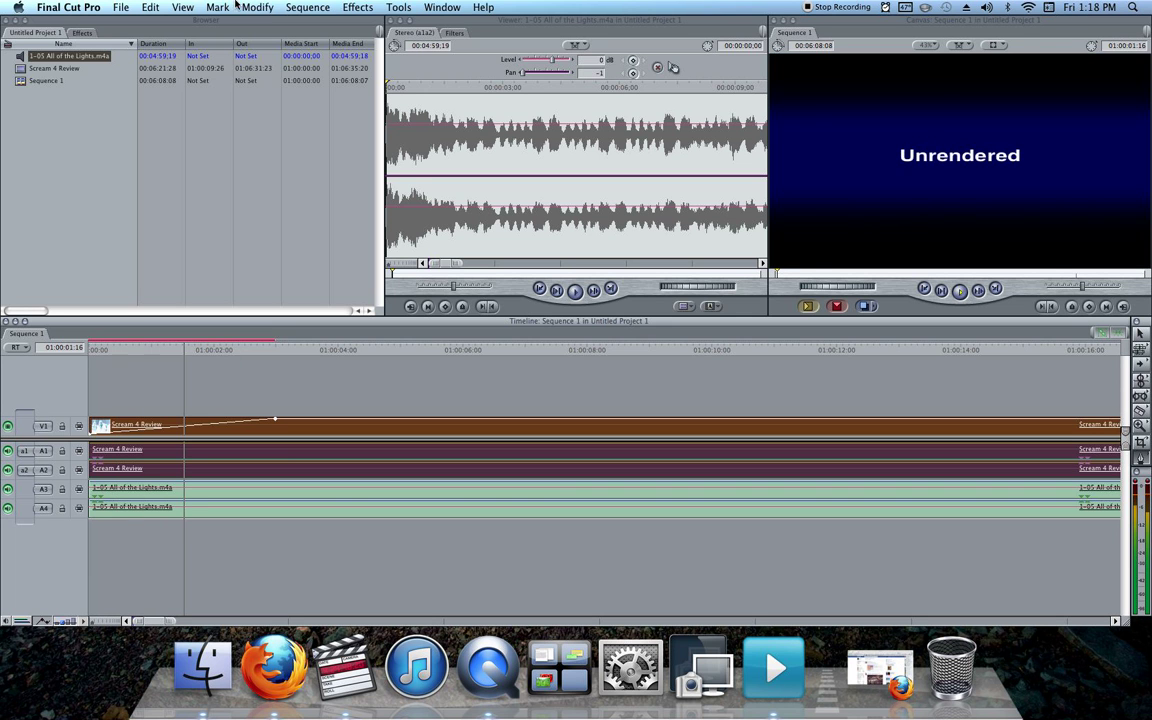
Undo the opacity fade on V1, and redo both the fade and its render
{"action": "left_click", "coordinate": [150, 7]}
{"action": "left_click", "coordinate": [160, 23]}
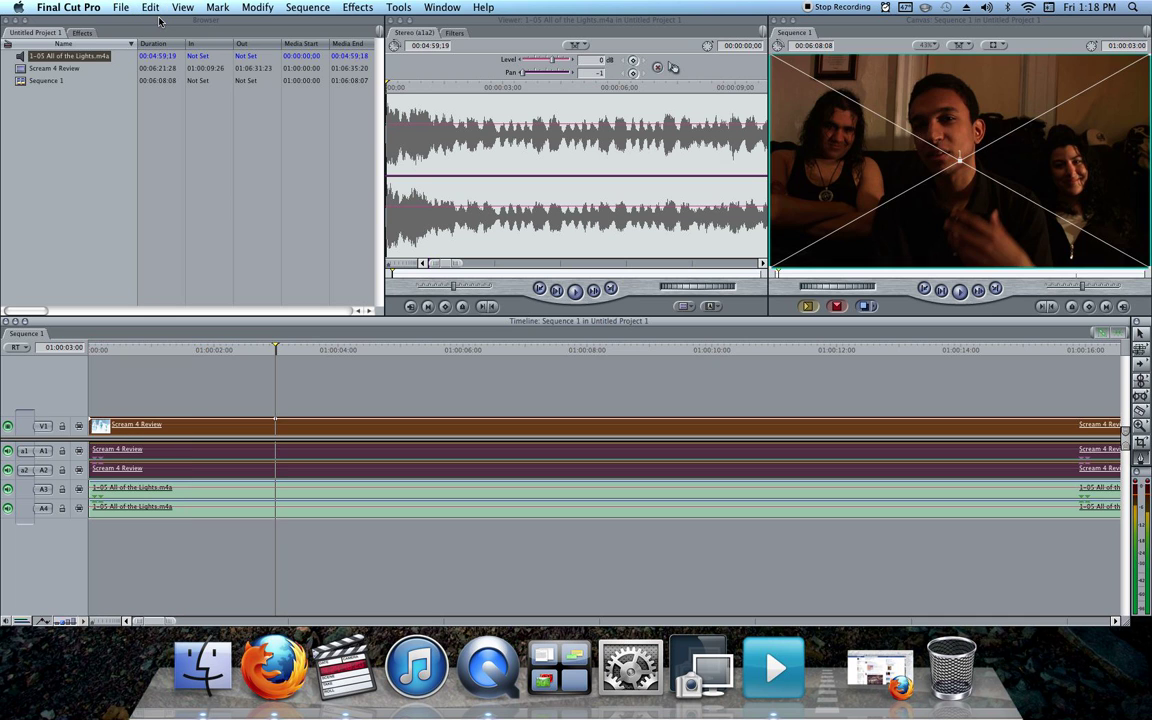
{"action": "left_click", "coordinate": [148, 7]}
{"action": "left_click", "coordinate": [160, 37]}
{"action": "left_click", "coordinate": [148, 7]}
{"action": "left_click", "coordinate": [160, 37]}
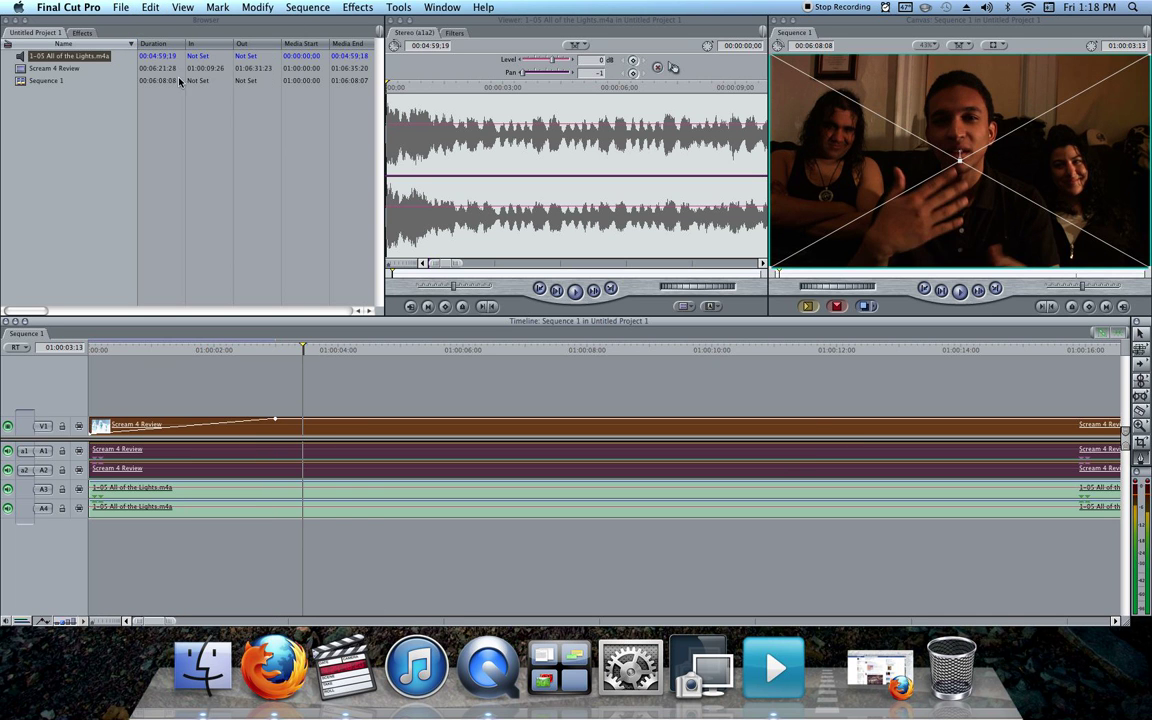
Play the rendered fade-in from the start of Sequence 1 and stop at 01:00:04:01
{"action": "left_click", "coordinate": [90, 350]}
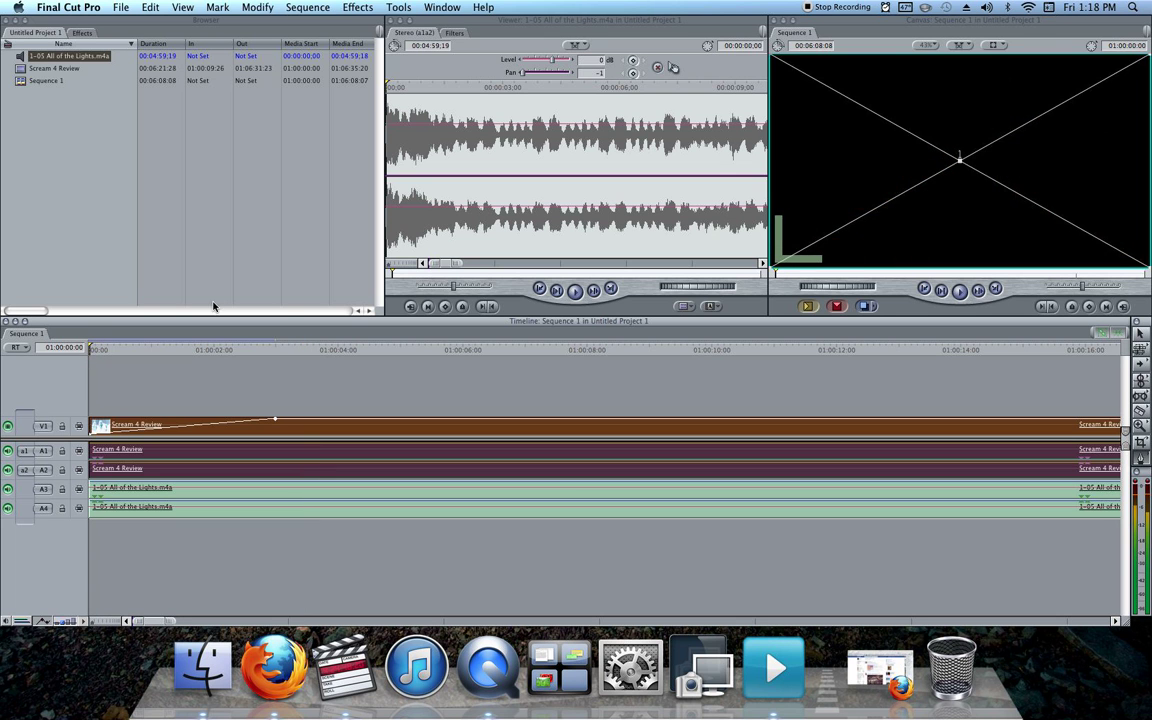
{"action": "key", "text": "space"}
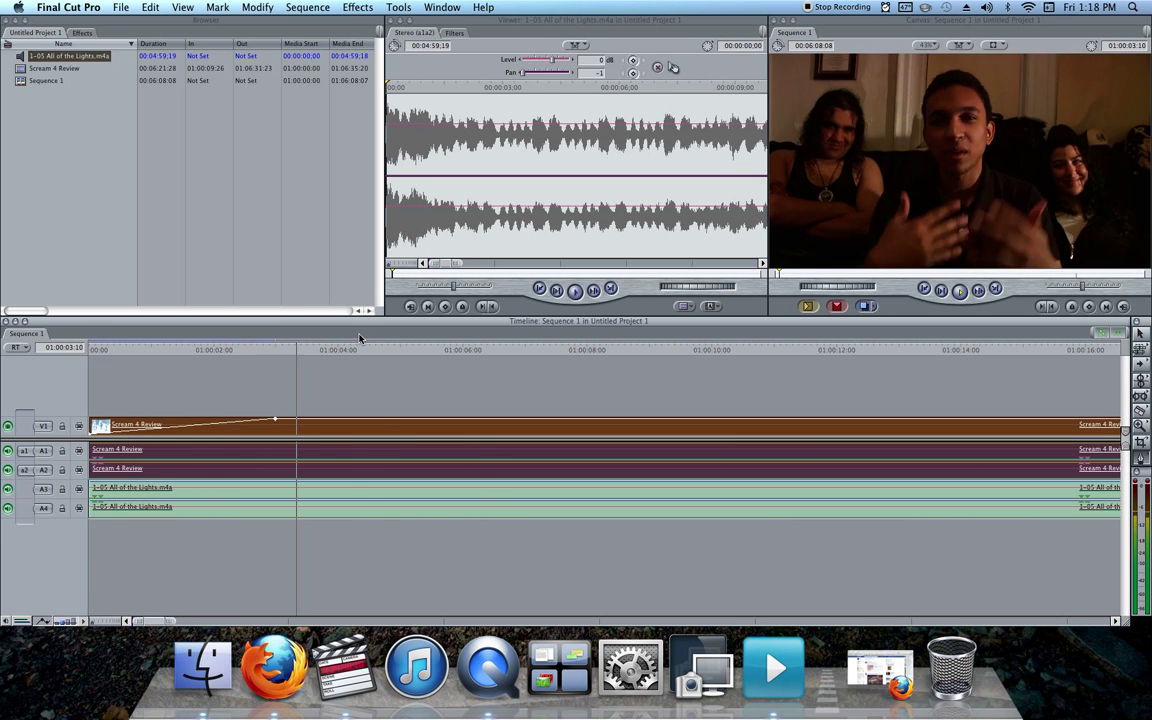
{"action": "key", "text": "space"}
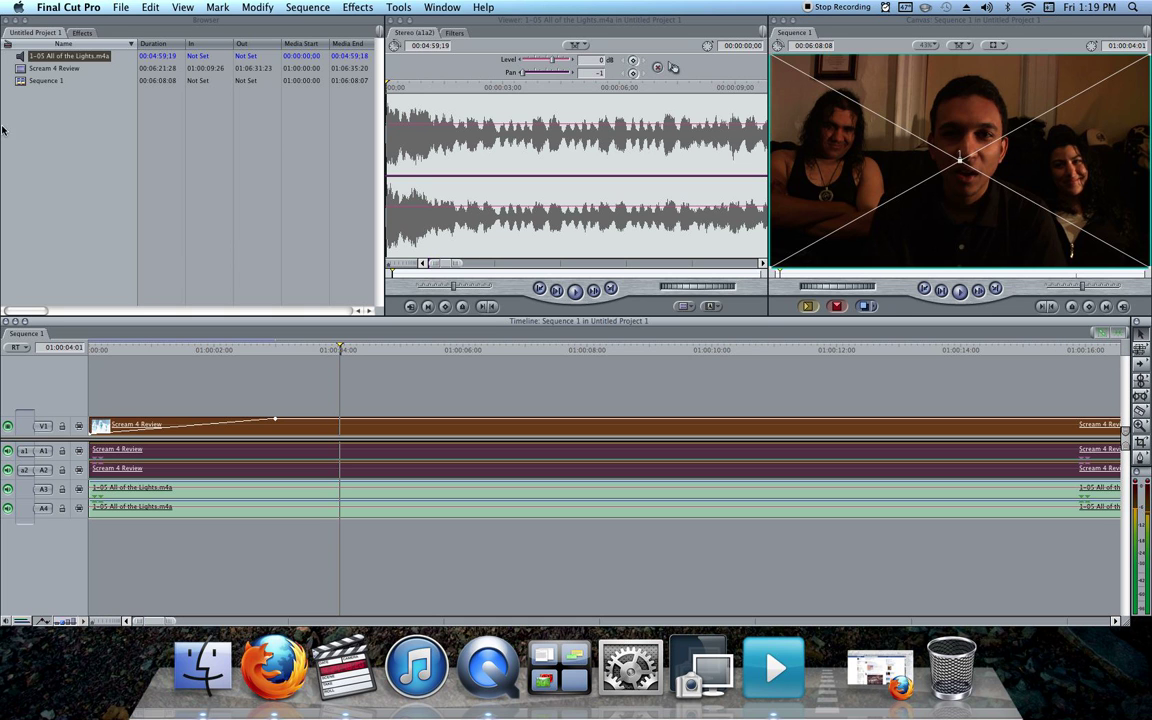
Place the playhead at 01:00:07:21 and open the Scream 4 Review clip from V1 in the Viewer
{"action": "left_click", "coordinate": [104, 204]}
{"action": "left_click", "coordinate": [347, 335]}
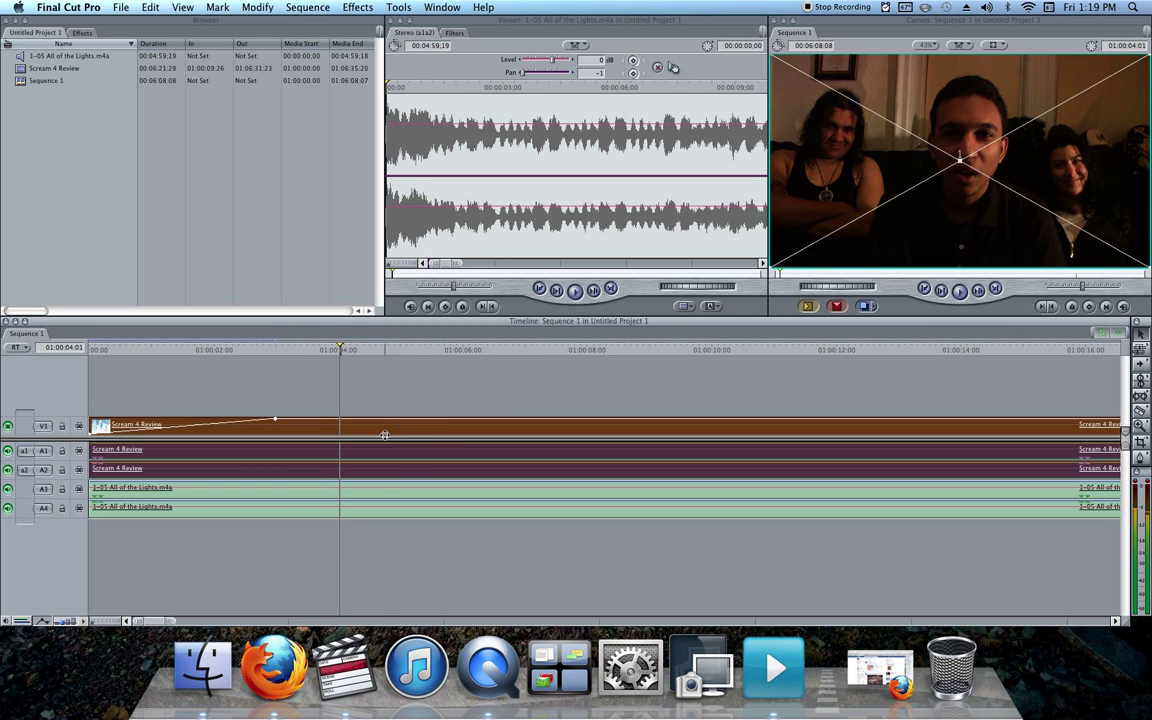
{"action": "left_click", "coordinate": [495, 350]}
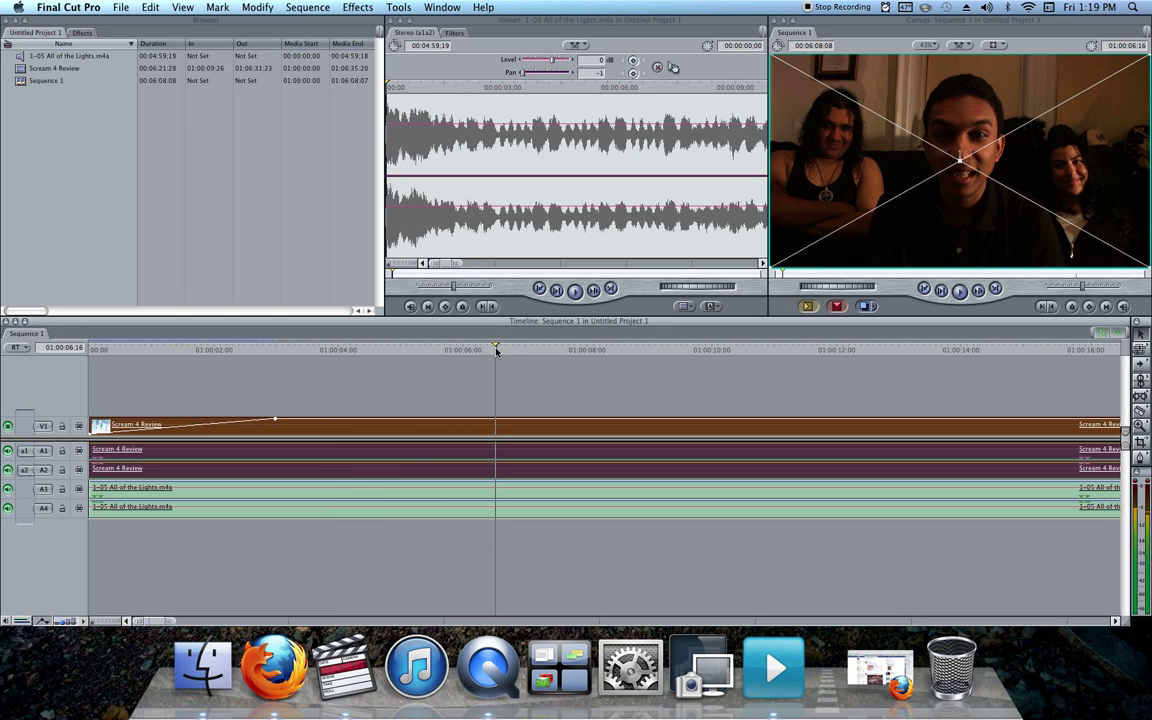
{"action": "left_click", "coordinate": [568, 349]}
{"action": "double_click", "coordinate": [585, 427]}
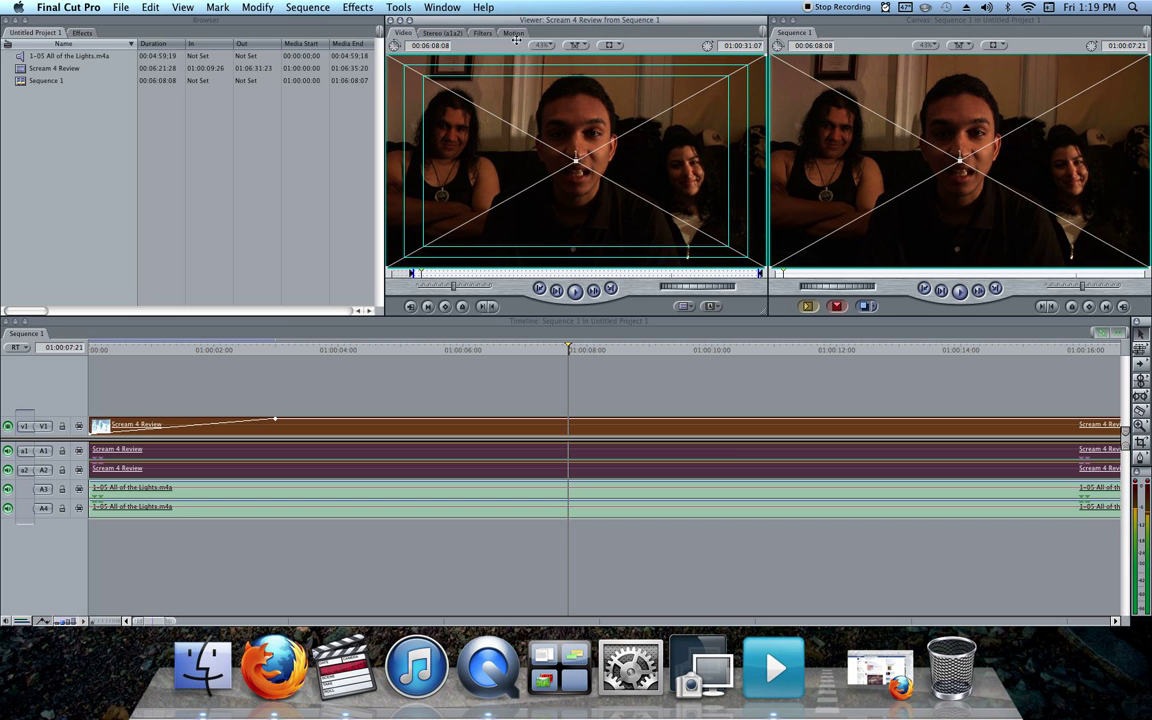
Try the Flop perspective video filter on the Scream 4 Review clip and undo it
{"action": "left_click", "coordinate": [360, 7]}
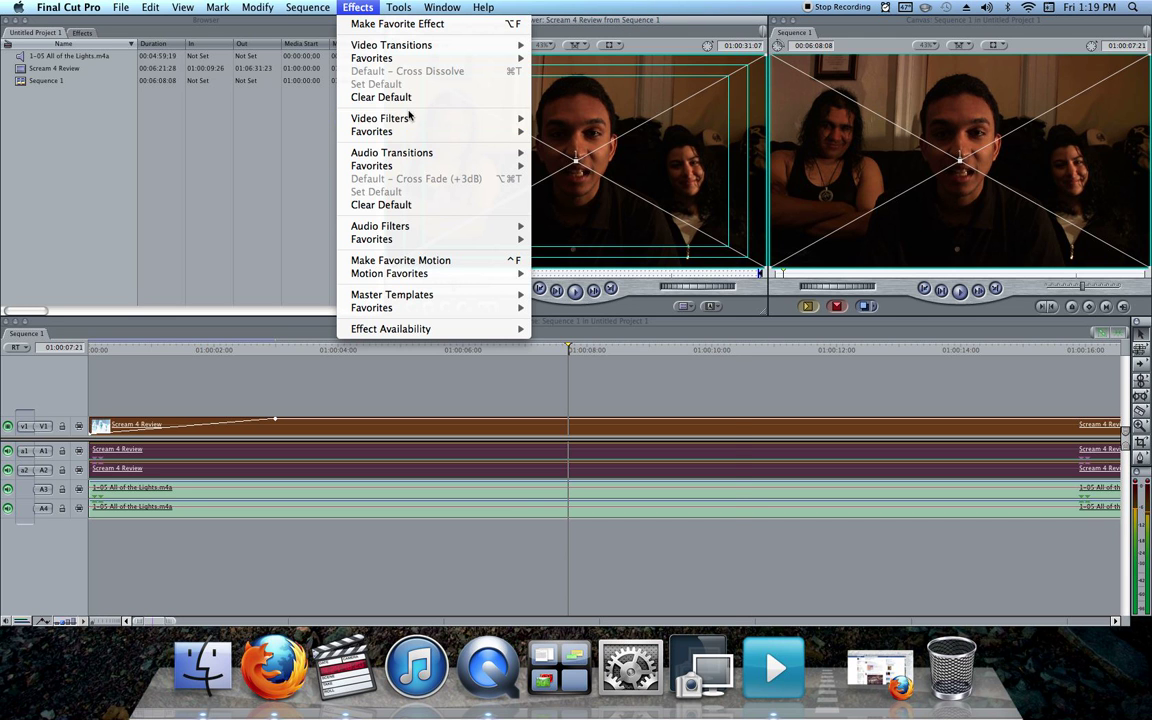
{"action": "mouse_move", "coordinate": [420, 118]}
{"action": "mouse_move", "coordinate": [615, 185]}
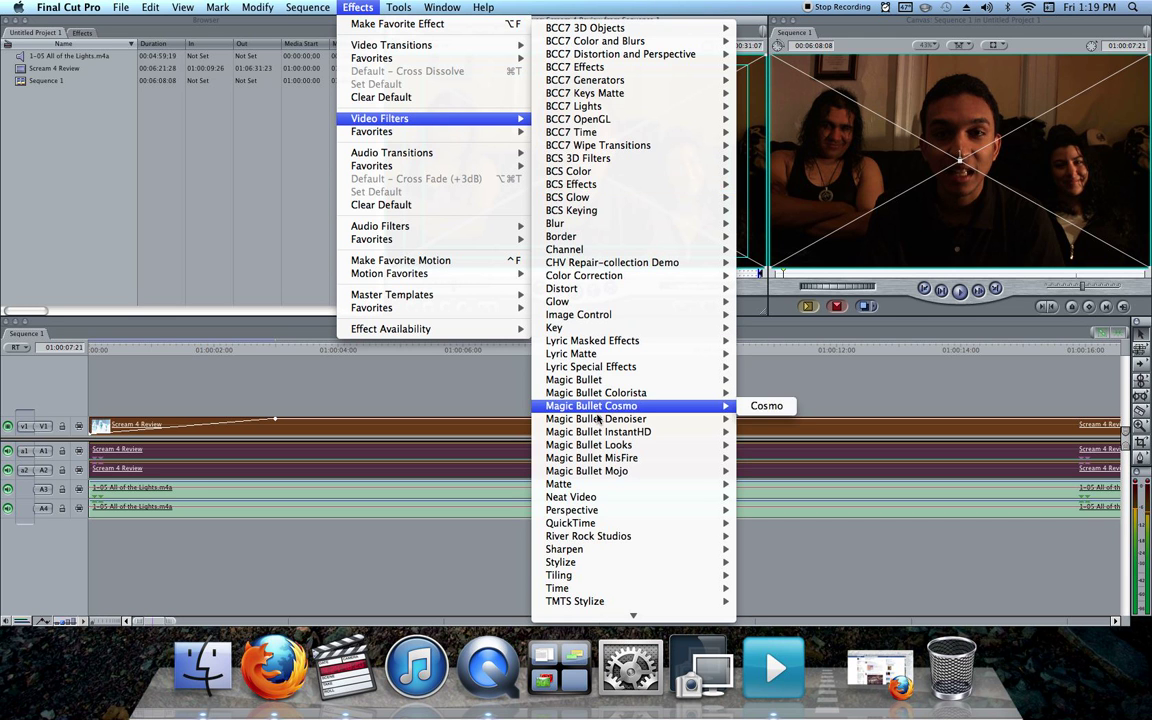
{"action": "mouse_move", "coordinate": [596, 614]}
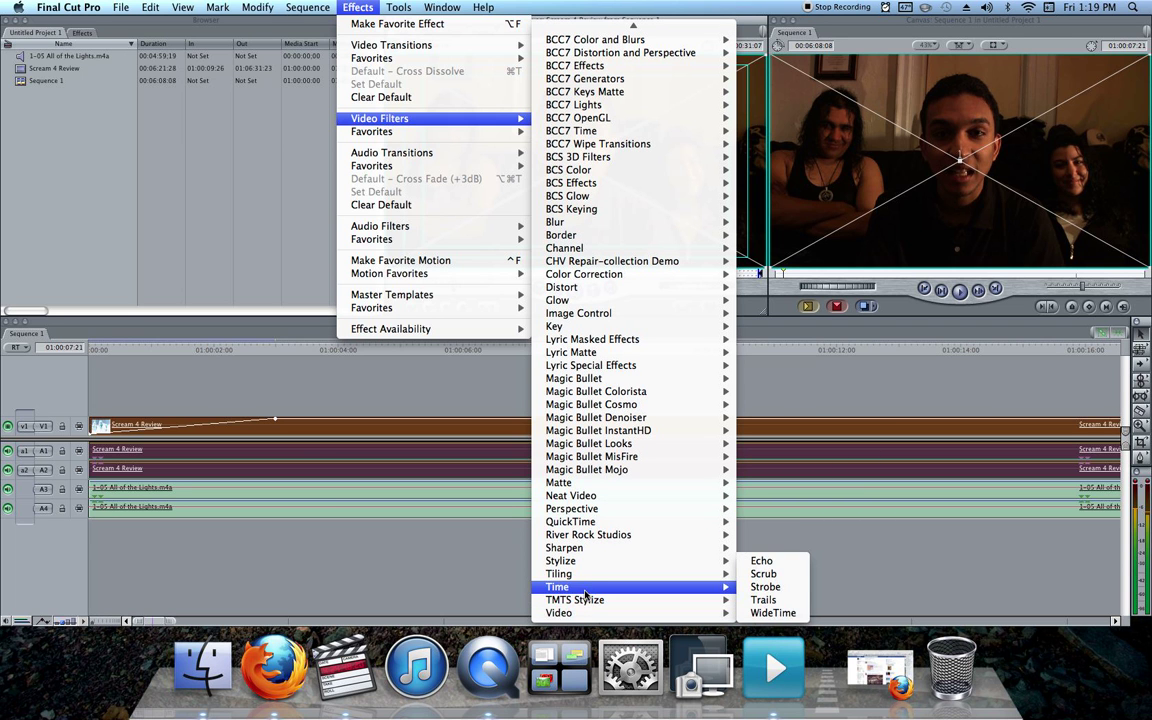
{"action": "mouse_move", "coordinate": [586, 551]}
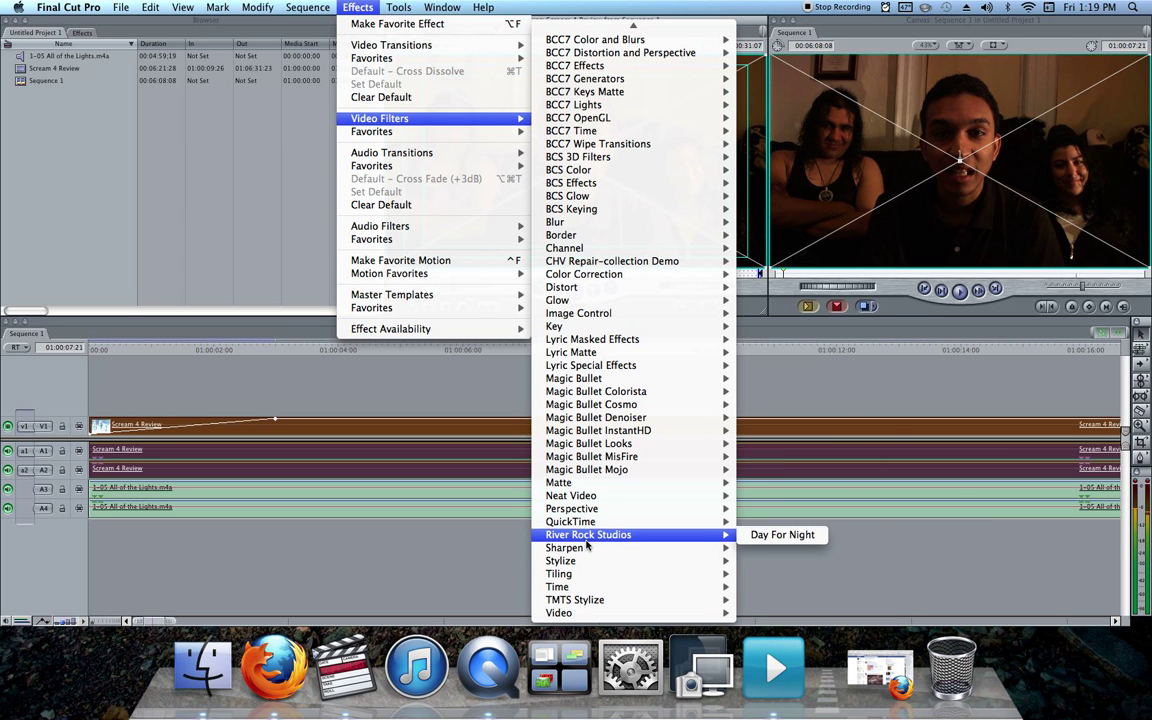
{"action": "mouse_move", "coordinate": [588, 524]}
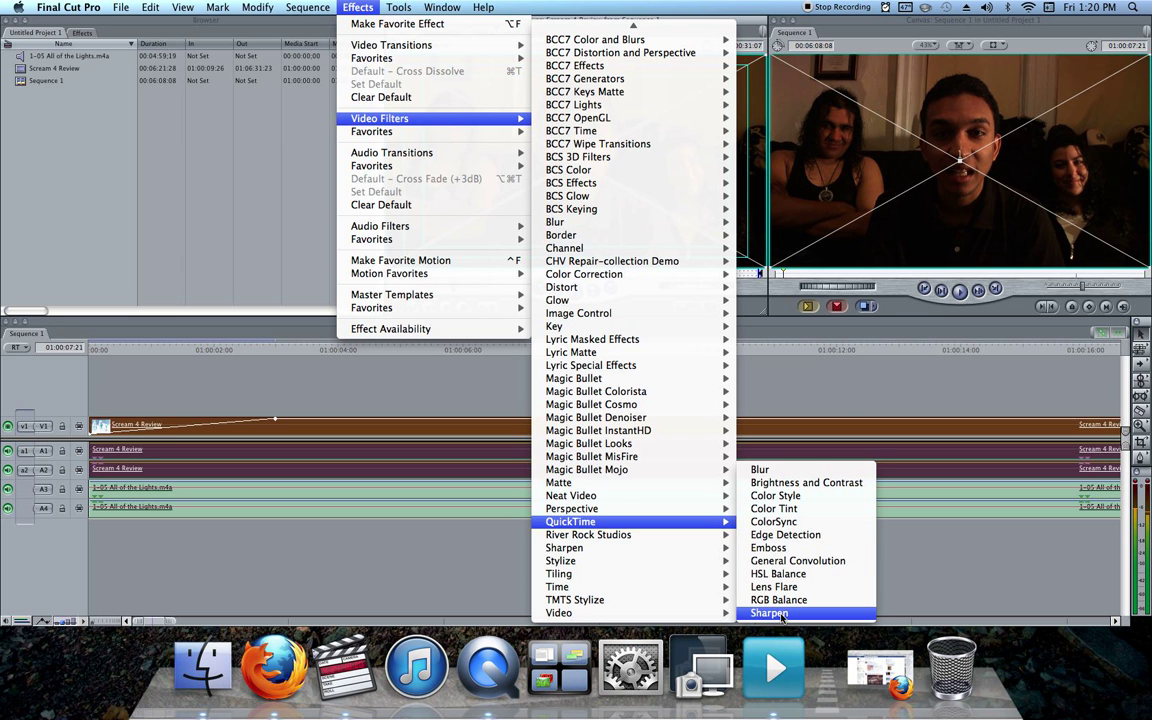
{"action": "mouse_move", "coordinate": [724, 514]}
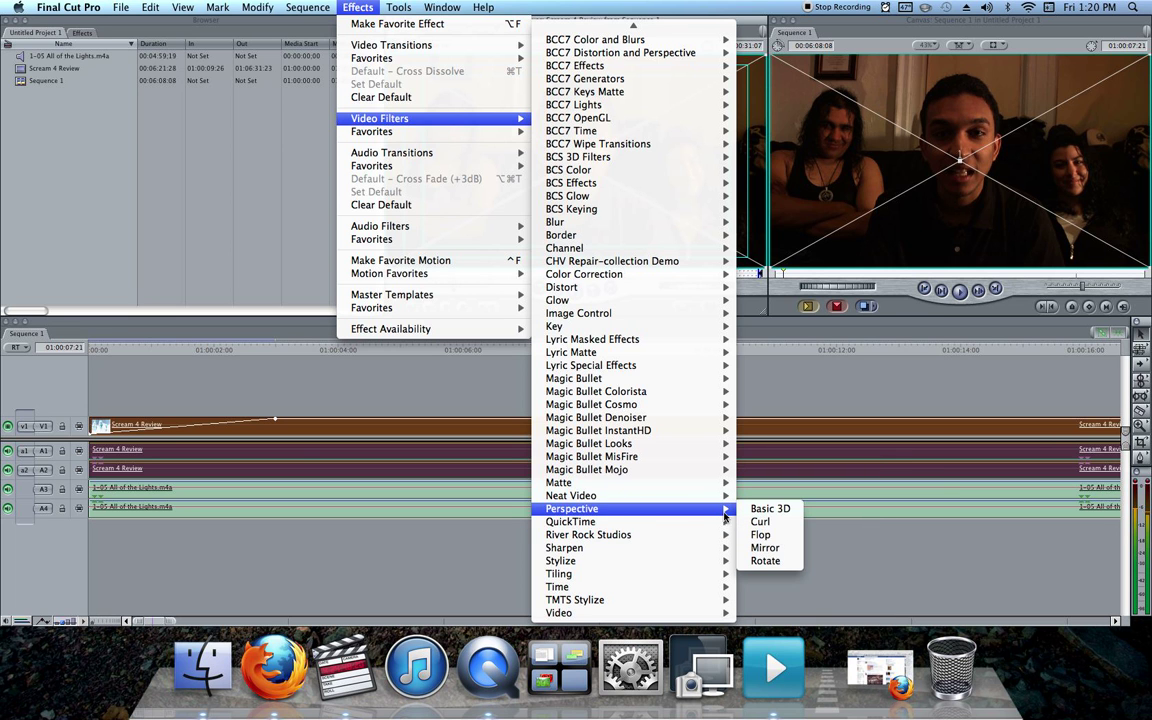
{"action": "left_click", "coordinate": [761, 535]}
{"action": "left_click", "coordinate": [150, 7]}
{"action": "left_click", "coordinate": [155, 23]}
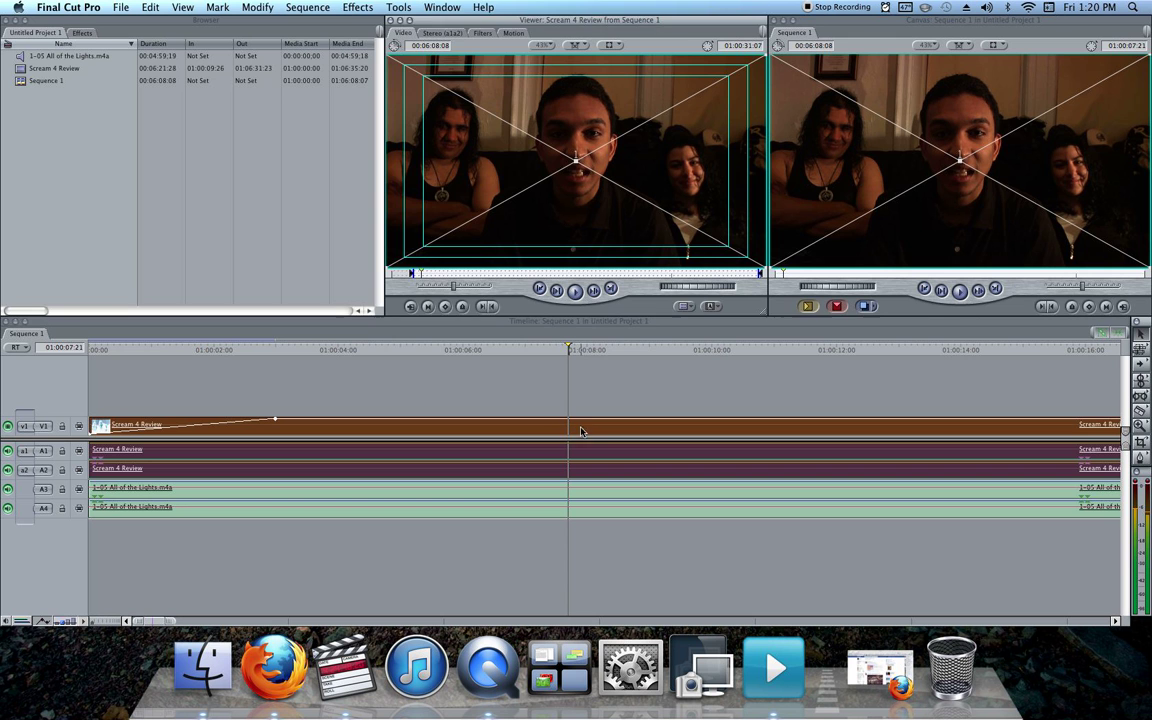
With the playhead at 01:00:09:10, apply the Color Corrector 3-way filter to the Scream 4 Review clip and show its color wheels
{"action": "left_click", "coordinate": [325, 7]}
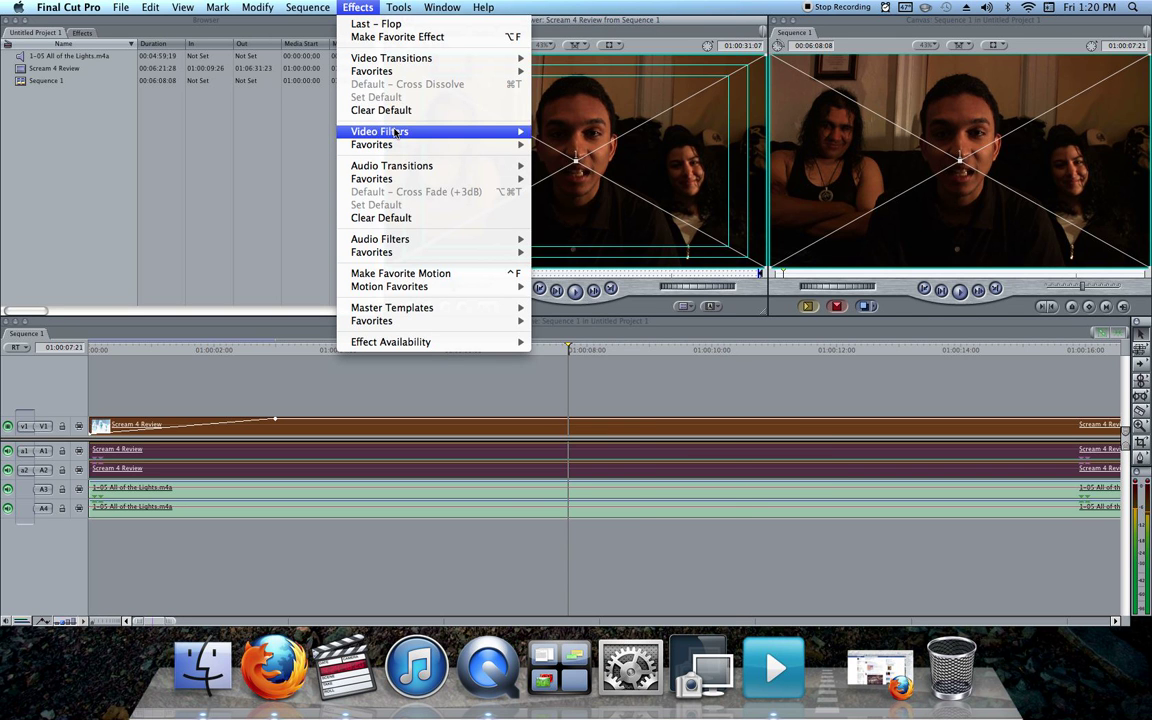
{"action": "left_click", "coordinate": [608, 349]}
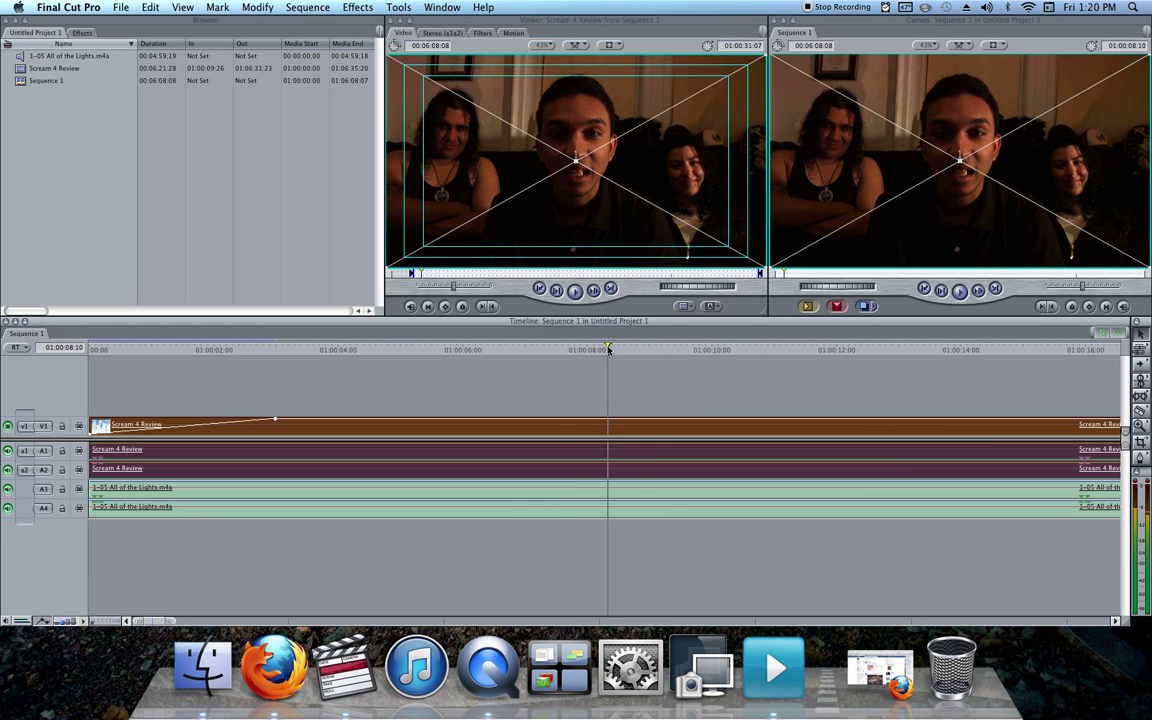
{"action": "left_click", "coordinate": [670, 349]}
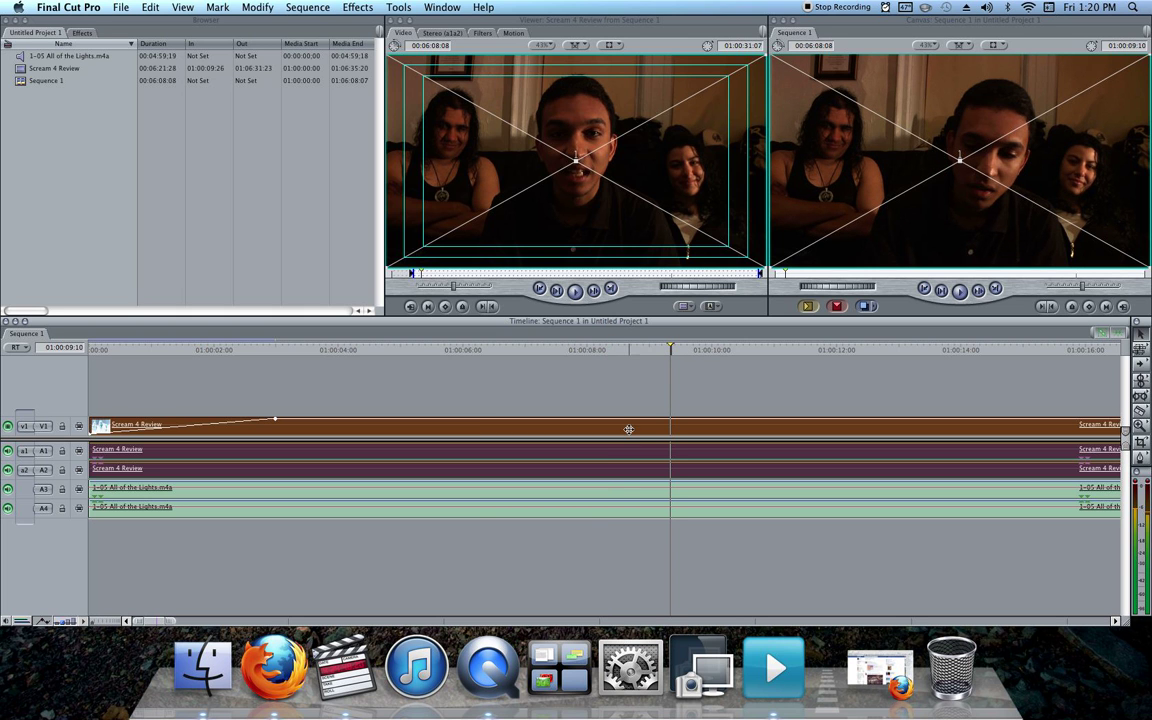
{"action": "left_click", "coordinate": [357, 7]}
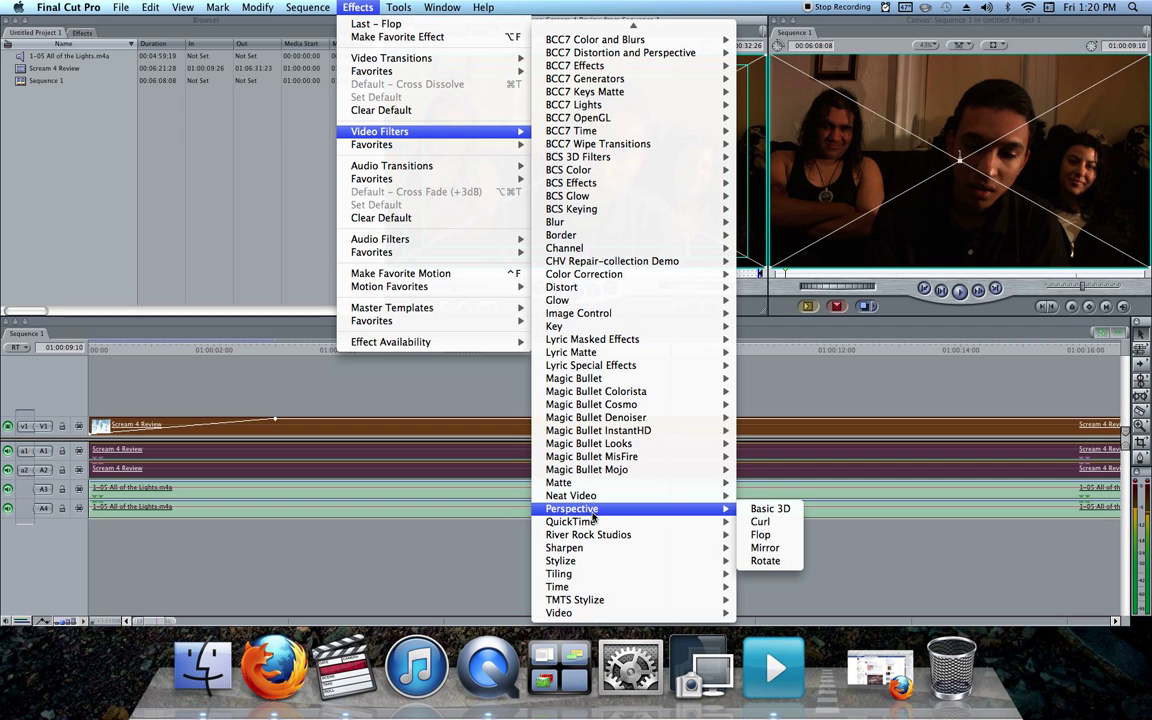
{"action": "mouse_move", "coordinate": [579, 302]}
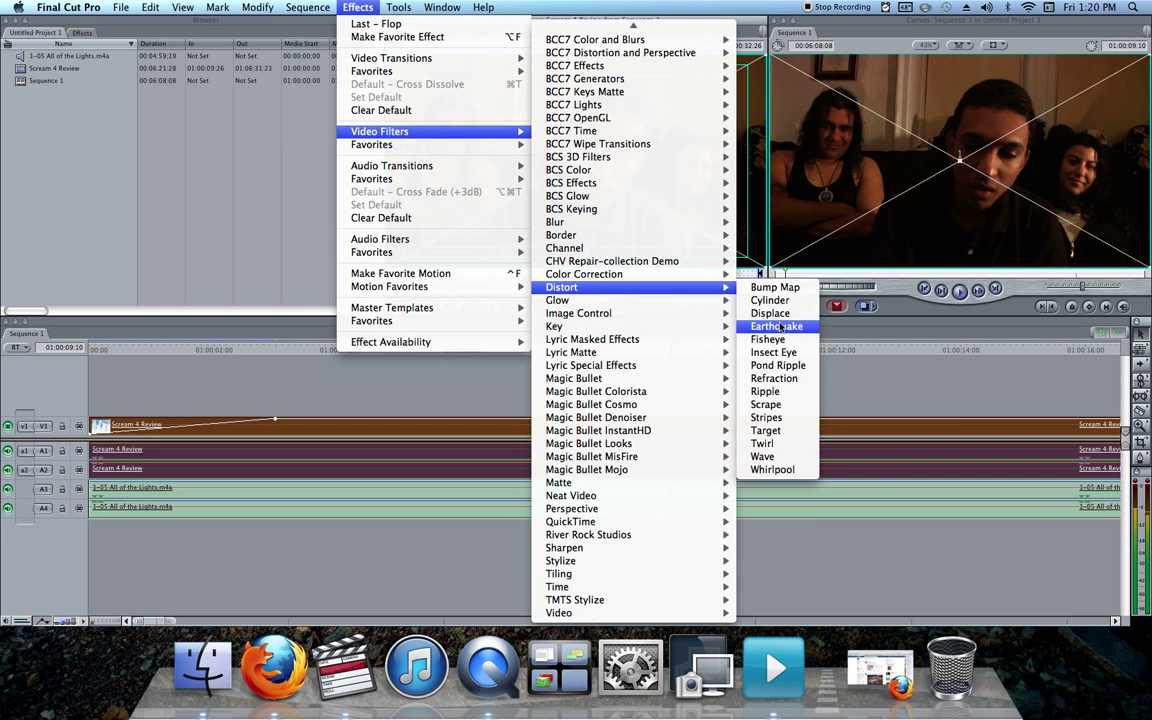
{"action": "mouse_move", "coordinate": [634, 251]}
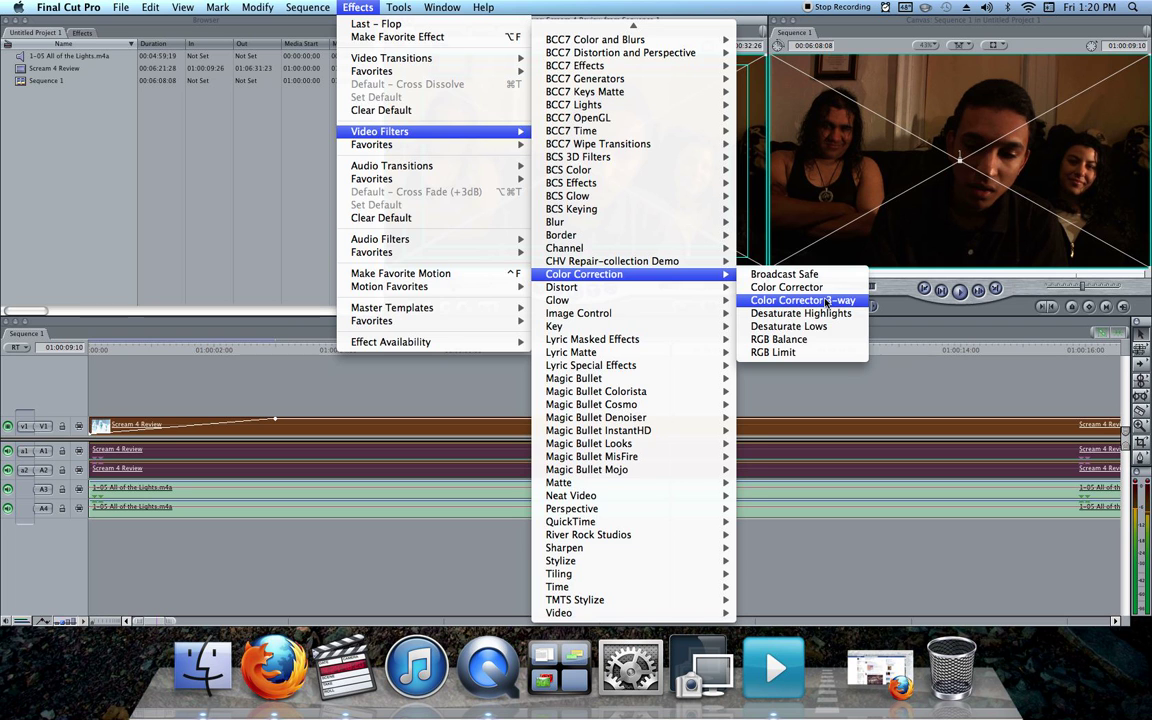
{"action": "left_click", "coordinate": [826, 300]}
{"action": "left_click", "coordinate": [580, 33]}
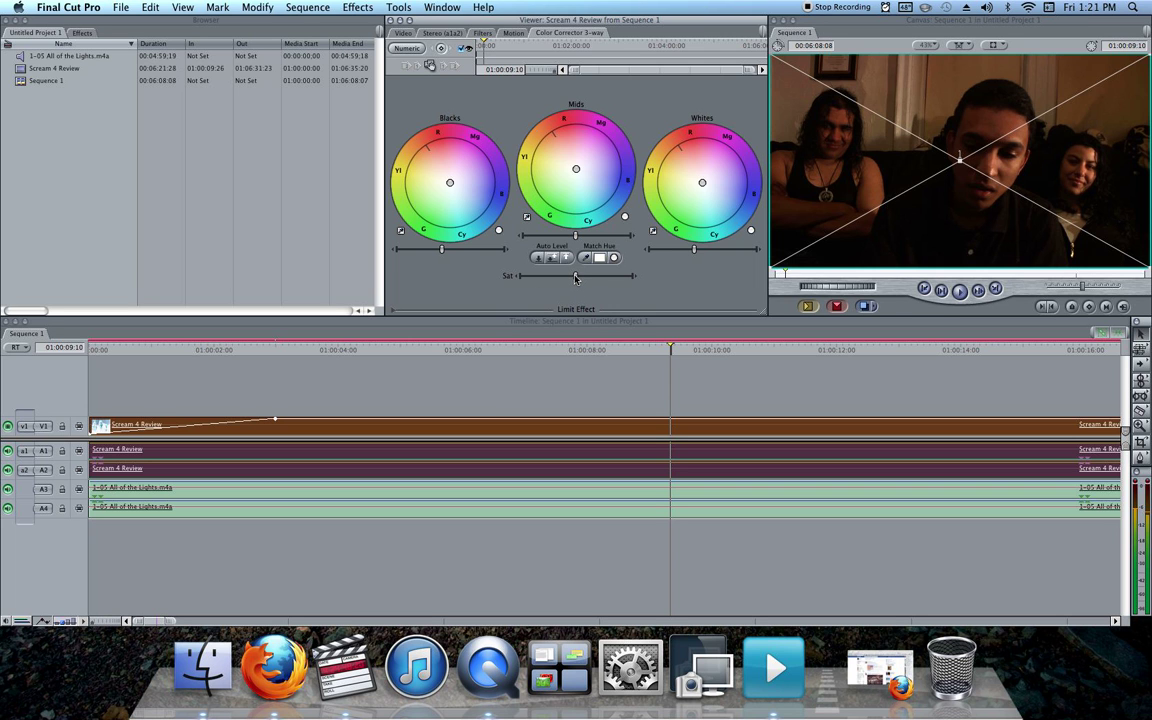
Raise the color corrector's saturation and return it to the centre, and shift the Blacks balance toward cyan-blue
{"action": "mouse_move", "coordinate": [575, 278]}
{"action": "left_mouse_down"}
{"action": "mouse_move", "coordinate": [498, 279]}
{"action": "mouse_move", "coordinate": [644, 276]}
{"action": "mouse_move", "coordinate": [590, 289]}
{"action": "left_mouse_up"}
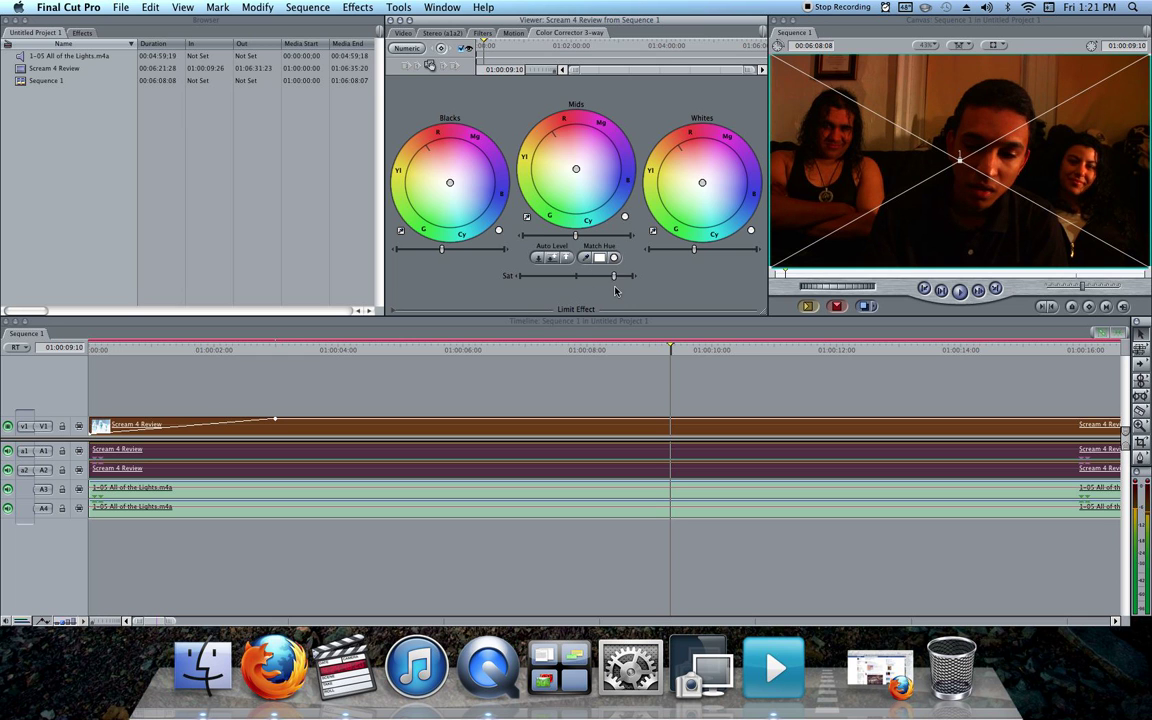
{"action": "left_click_drag", "start_coordinate": [600, 290], "coordinate": [575, 288]}
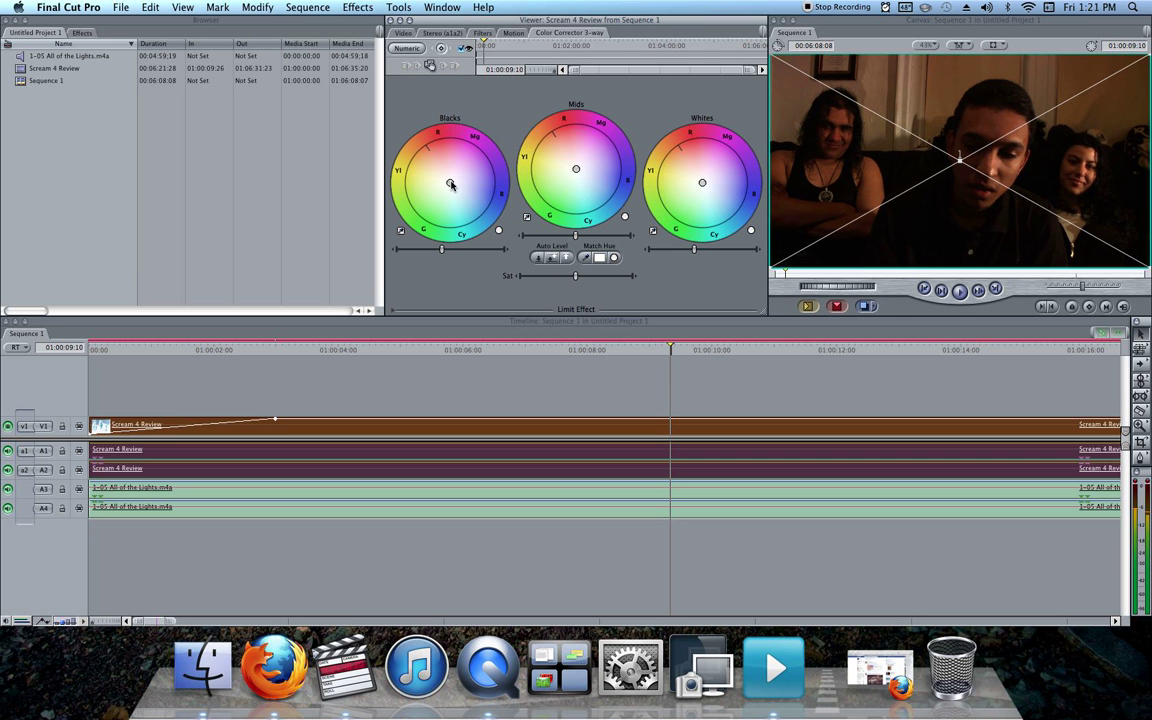
{"action": "mouse_move", "coordinate": [451, 179]}
{"action": "left_mouse_down"}
{"action": "mouse_move", "coordinate": [490, 160]}
{"action": "mouse_move", "coordinate": [453, 180]}
{"action": "left_mouse_up"}
{"action": "mouse_move", "coordinate": [450, 182]}
{"action": "left_mouse_down"}
{"action": "mouse_move", "coordinate": [464, 195]}
{"action": "mouse_move", "coordinate": [437, 186]}
{"action": "mouse_move", "coordinate": [463, 200]}
{"action": "left_mouse_up"}
{"action": "left_click", "coordinate": [147, 7]}
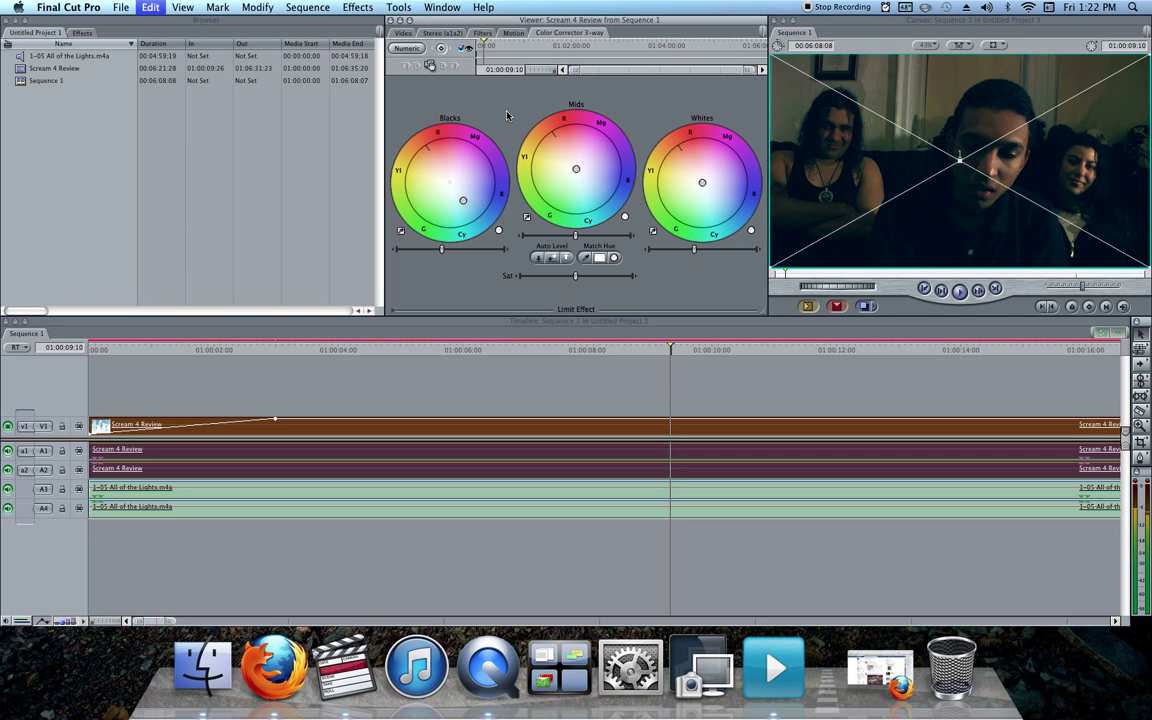
Undo the Blacks shift, and try the Mids balance toward red and toward green before undoing that change
{"action": "key", "text": "super+z"}
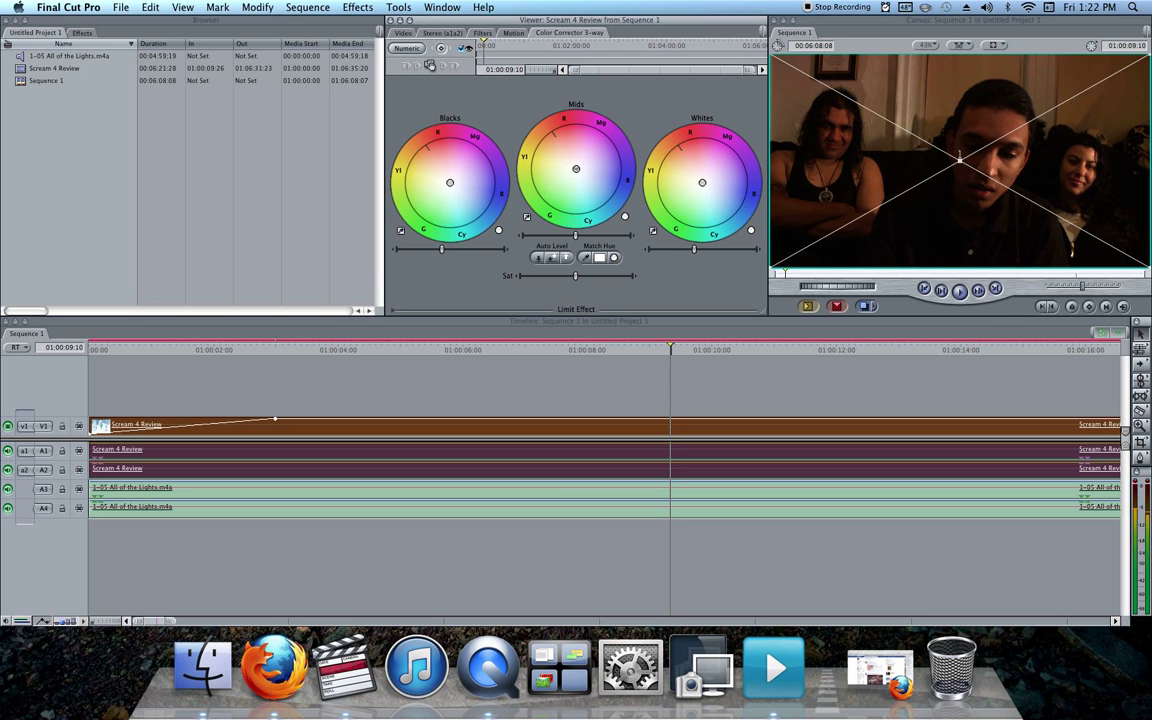
{"action": "mouse_move", "coordinate": [579, 171]}
{"action": "left_mouse_down"}
{"action": "mouse_move", "coordinate": [570, 182]}
{"action": "mouse_move", "coordinate": [571, 157]}
{"action": "left_mouse_up"}
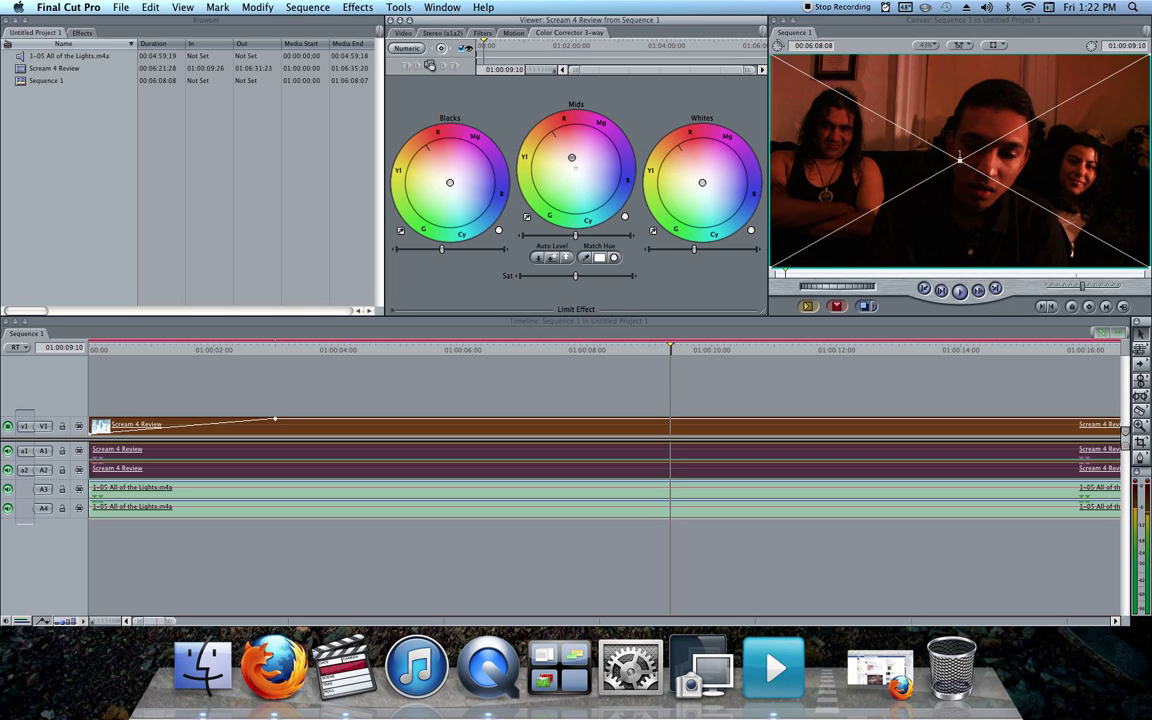
{"action": "left_click_drag", "start_coordinate": [573, 156], "coordinate": [572, 183]}
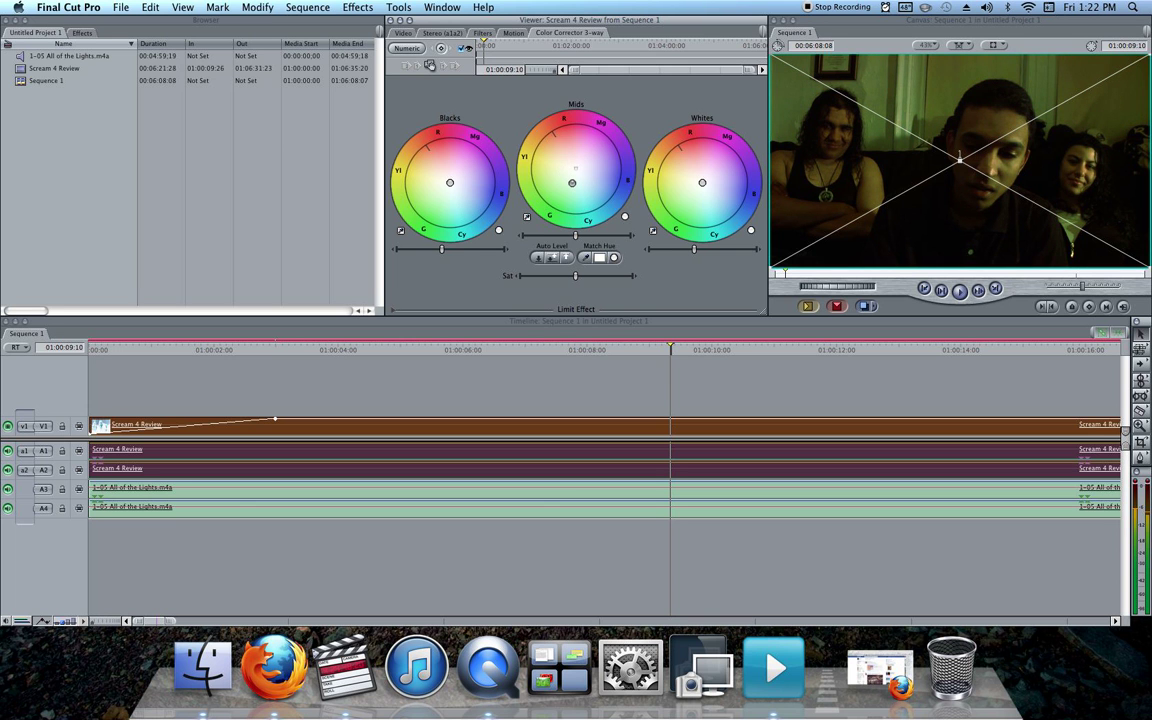
{"action": "left_click", "coordinate": [93, 6]}
{"action": "left_click", "coordinate": [151, 23]}
{"action": "key", "text": "super+z"}
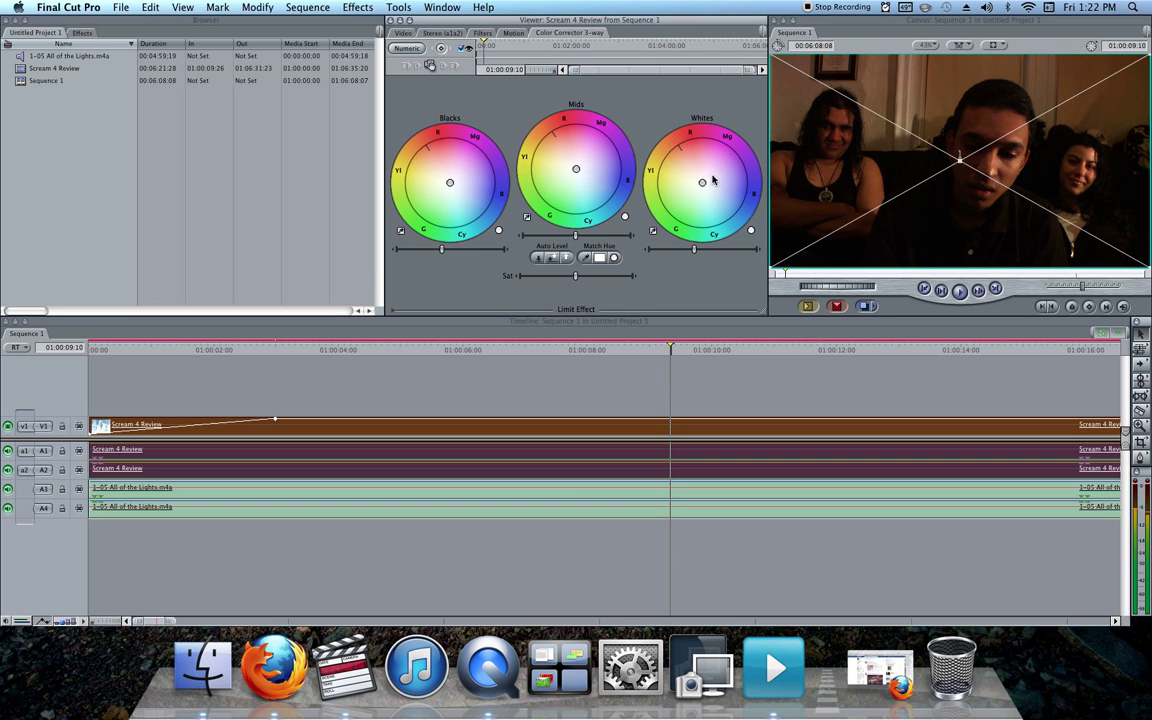
Try shifting the Whites balance toward green-cyan and undo it
{"action": "mouse_move", "coordinate": [702, 183]}
{"action": "left_mouse_down"}
{"action": "mouse_move", "coordinate": [686, 161]}
{"action": "mouse_move", "coordinate": [707, 181]}
{"action": "mouse_move", "coordinate": [706, 205]}
{"action": "mouse_move", "coordinate": [686, 184]}
{"action": "mouse_move", "coordinate": [713, 179]}
{"action": "mouse_move", "coordinate": [701, 199]}
{"action": "left_mouse_up"}
{"action": "left_click", "coordinate": [150, 7]}
{"action": "left_click", "coordinate": [160, 23]}
{"action": "key", "text": "super+z"}
Adjust the Blacks, Mids and Whites level sliders of the color corrector, brightening the Mids slightly
{"action": "mouse_move", "coordinate": [443, 251]}
{"action": "left_mouse_down"}
{"action": "mouse_move", "coordinate": [462, 256]}
{"action": "mouse_move", "coordinate": [435, 257]}
{"action": "mouse_move", "coordinate": [474, 257]}
{"action": "mouse_move", "coordinate": [441, 257]}
{"action": "left_mouse_up"}
{"action": "mouse_move", "coordinate": [576, 236]}
{"action": "left_mouse_down"}
{"action": "mouse_move", "coordinate": [609, 237]}
{"action": "mouse_move", "coordinate": [563, 240]}
{"action": "mouse_move", "coordinate": [583, 243]}
{"action": "left_mouse_up"}
{"action": "mouse_move", "coordinate": [696, 251]}
{"action": "left_mouse_down"}
{"action": "mouse_move", "coordinate": [706, 253]}
{"action": "mouse_move", "coordinate": [674, 257]}
{"action": "mouse_move", "coordinate": [694, 257]}
{"action": "left_mouse_up"}
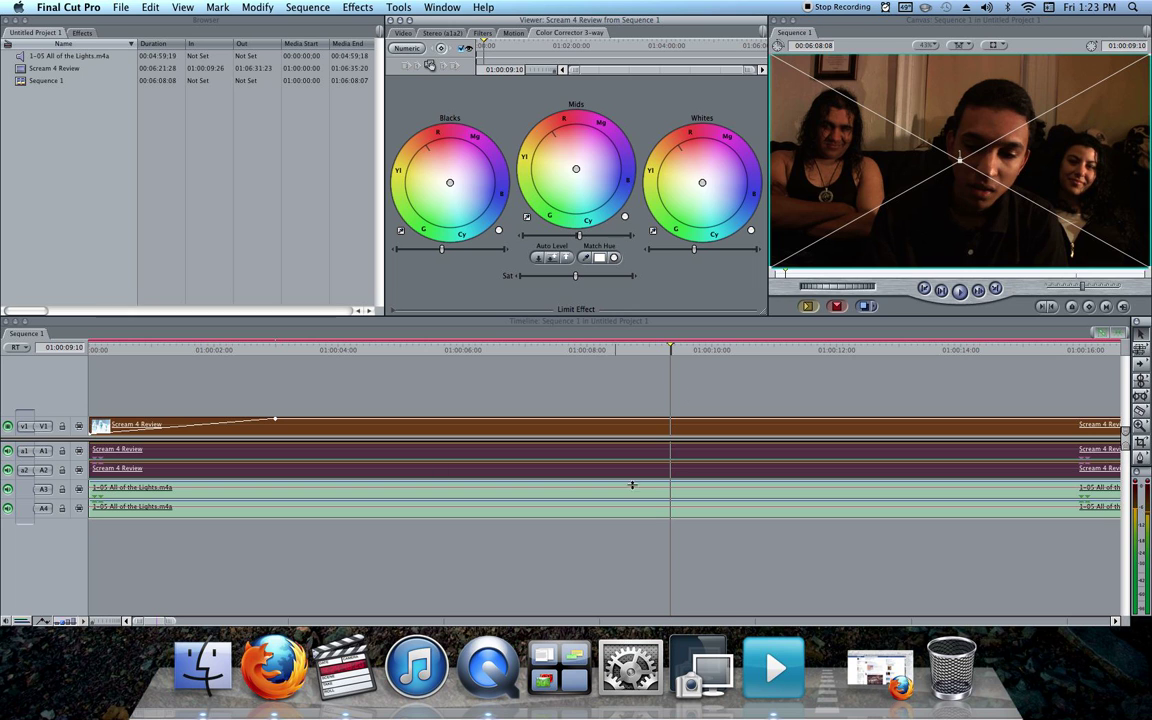
Delete the Color Corrector 3-way filter from the Scream 4 Review clip
{"action": "left_click", "coordinate": [560, 335]}
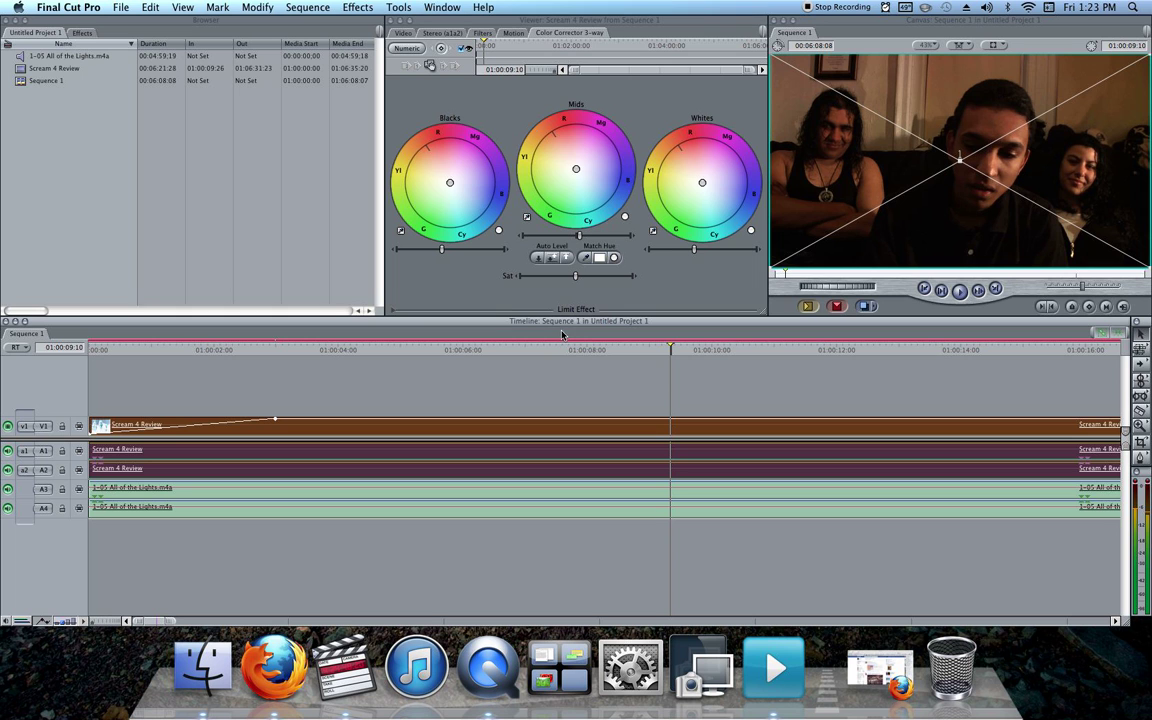
{"action": "left_click", "coordinate": [486, 33]}
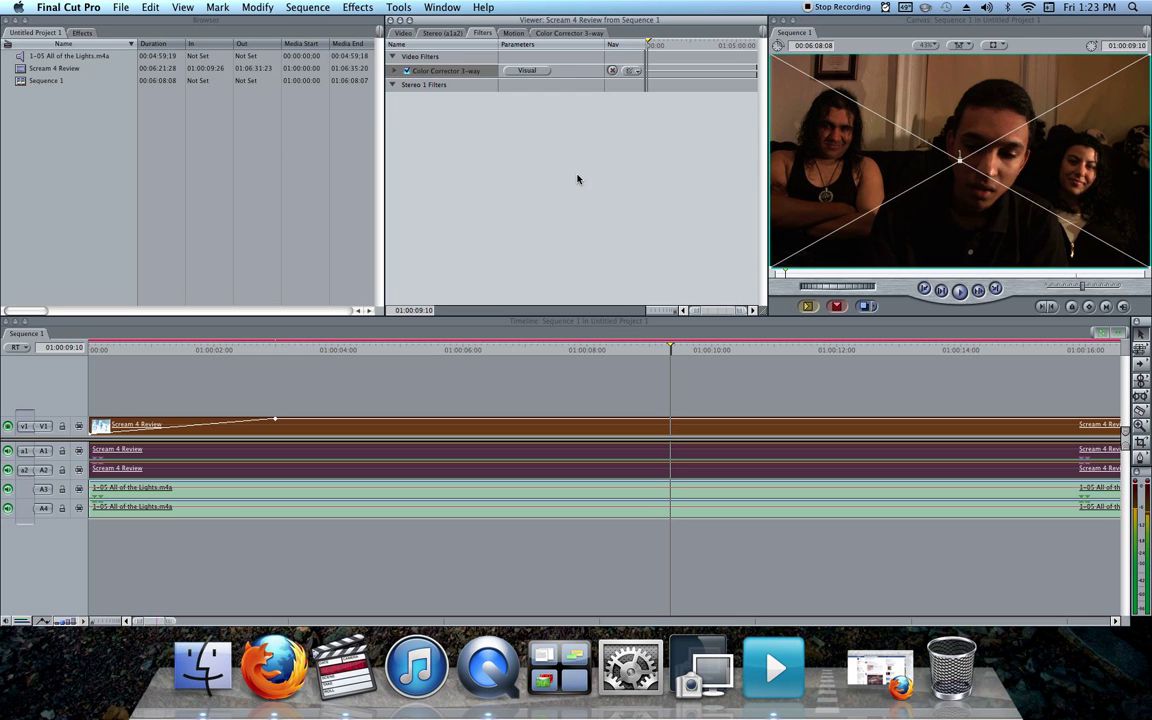
{"action": "key", "text": "Delete"}
{"action": "left_click", "coordinate": [650, 327]}
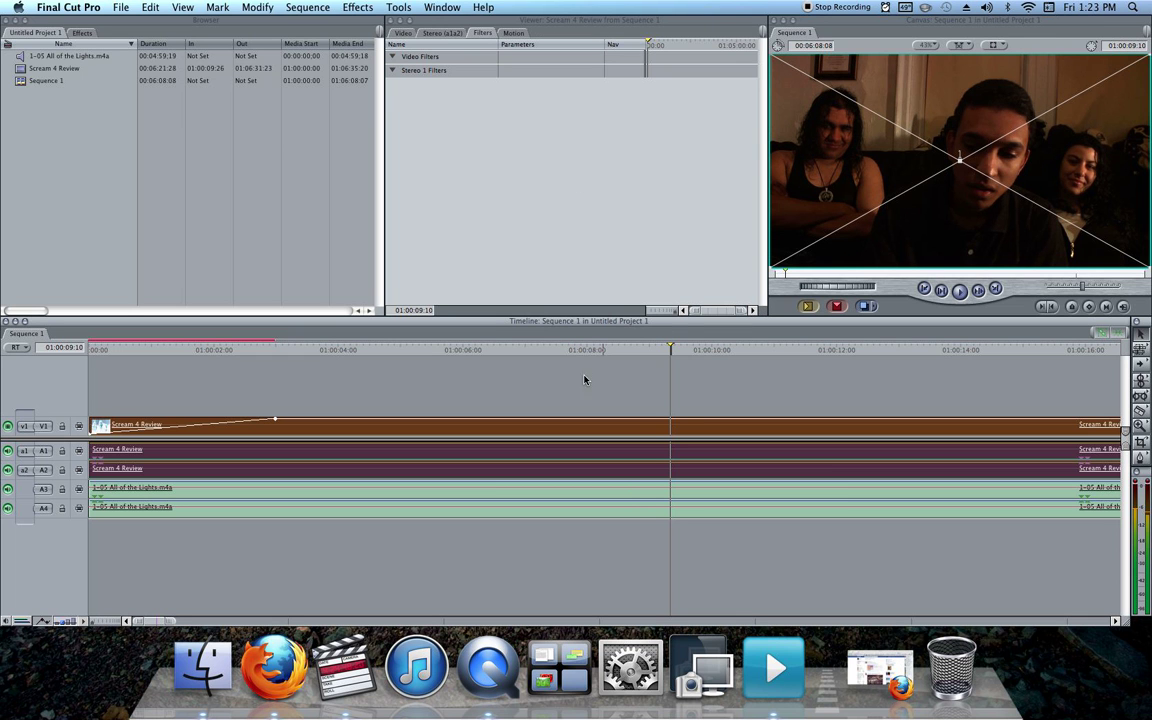
Scrub past the opening fade-in, place the playhead at 01:00:08:08 and deselect the timeline clips
{"action": "left_click", "coordinate": [166, 348]}
{"action": "left_click_drag", "start_coordinate": [283, 391], "coordinate": [82, 460]}
{"action": "left_click", "coordinate": [264, 351]}
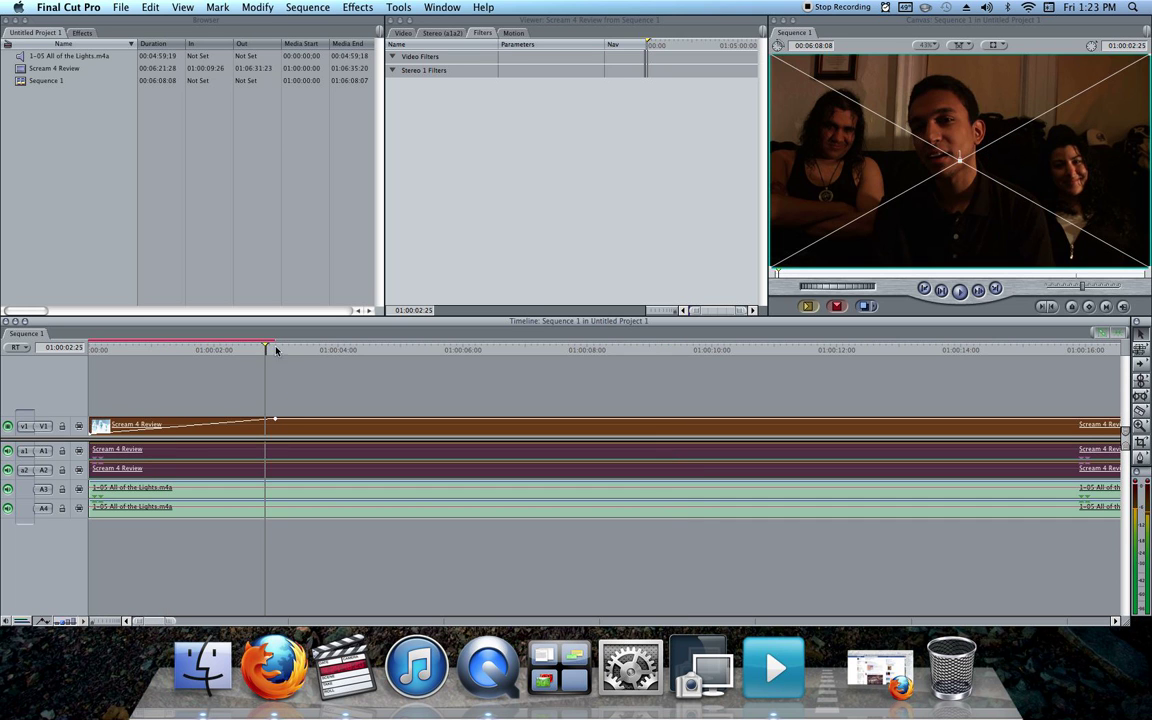
{"action": "left_click_drag", "start_coordinate": [264, 351], "coordinate": [324, 350]}
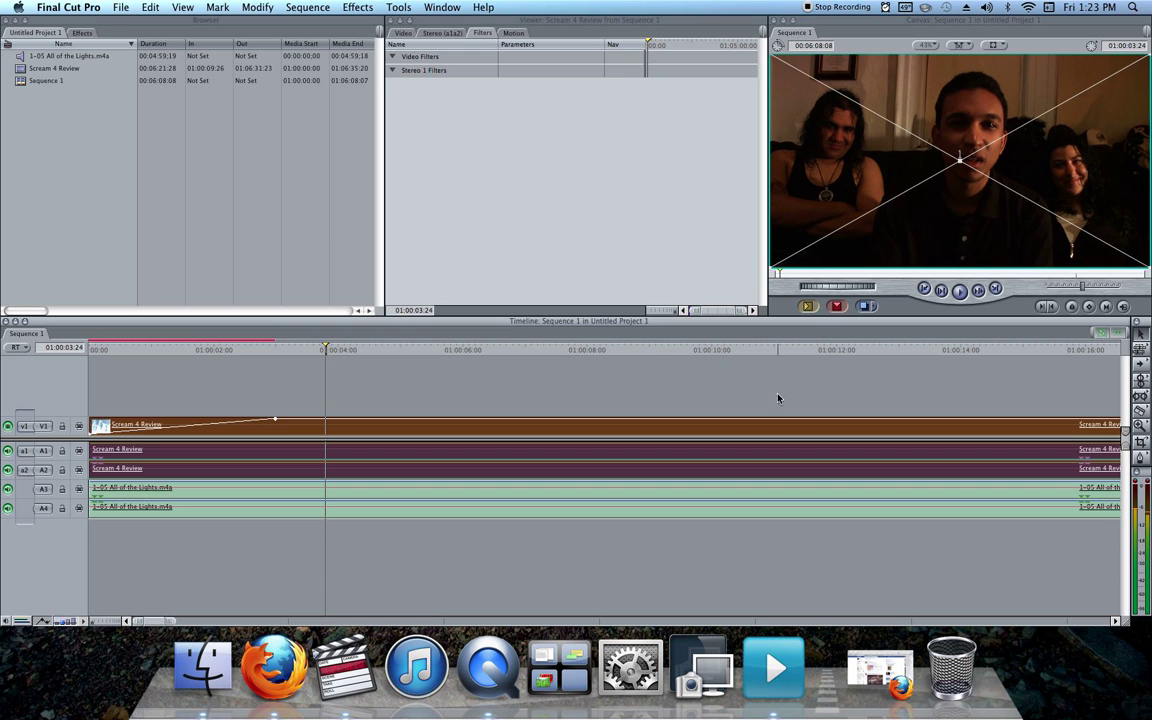
{"action": "left_click", "coordinate": [604, 352]}
{"action": "left_click", "coordinate": [633, 399]}
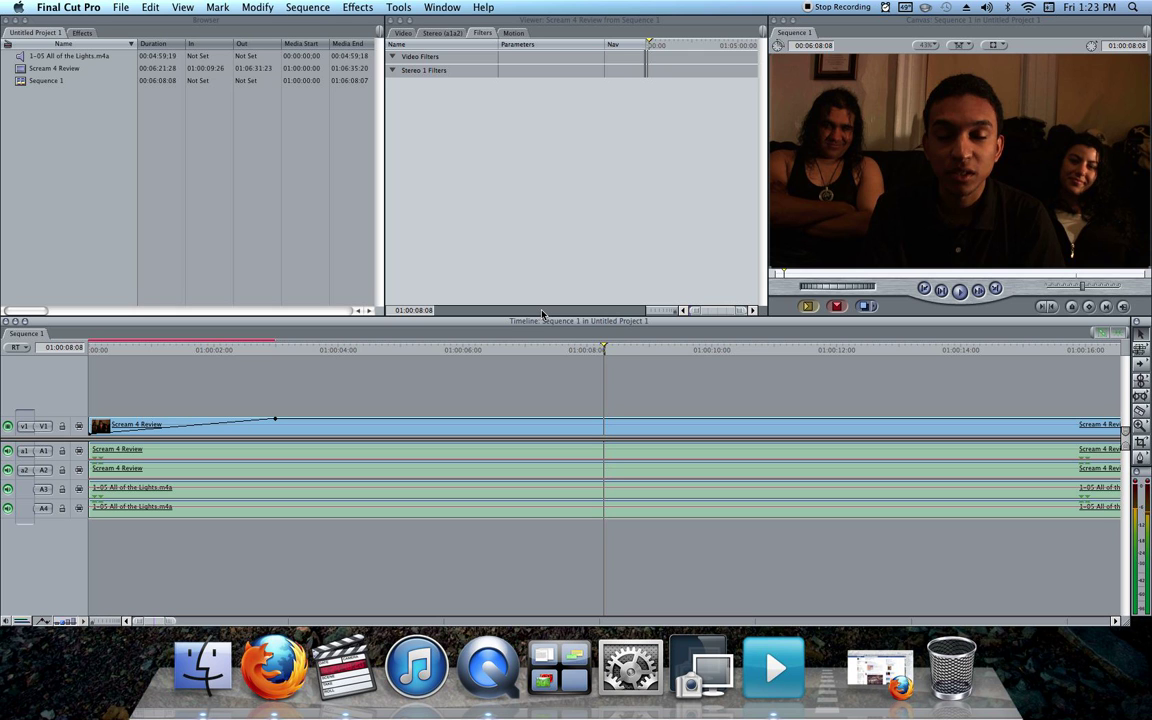
Load the Outline Text generator into the Viewer
{"action": "left_click", "coordinate": [403, 33]}
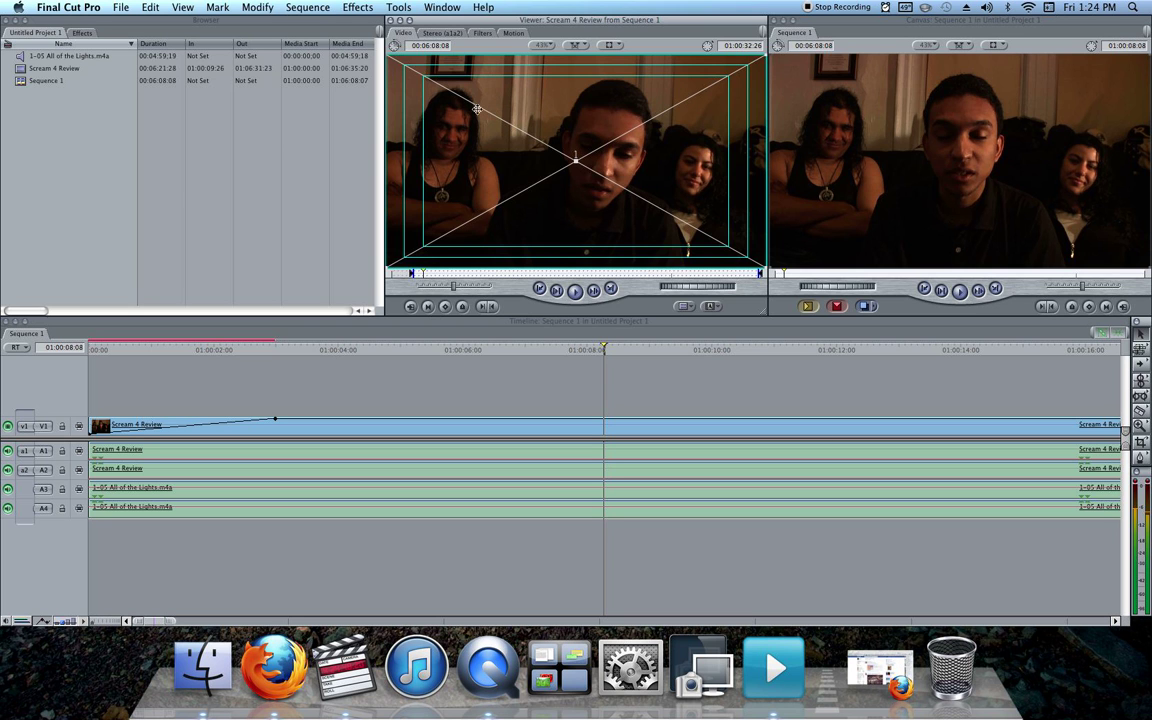
{"action": "left_click", "coordinate": [711, 307]}
{"action": "left_click", "coordinate": [718, 305]}
{"action": "left_click", "coordinate": [718, 306]}
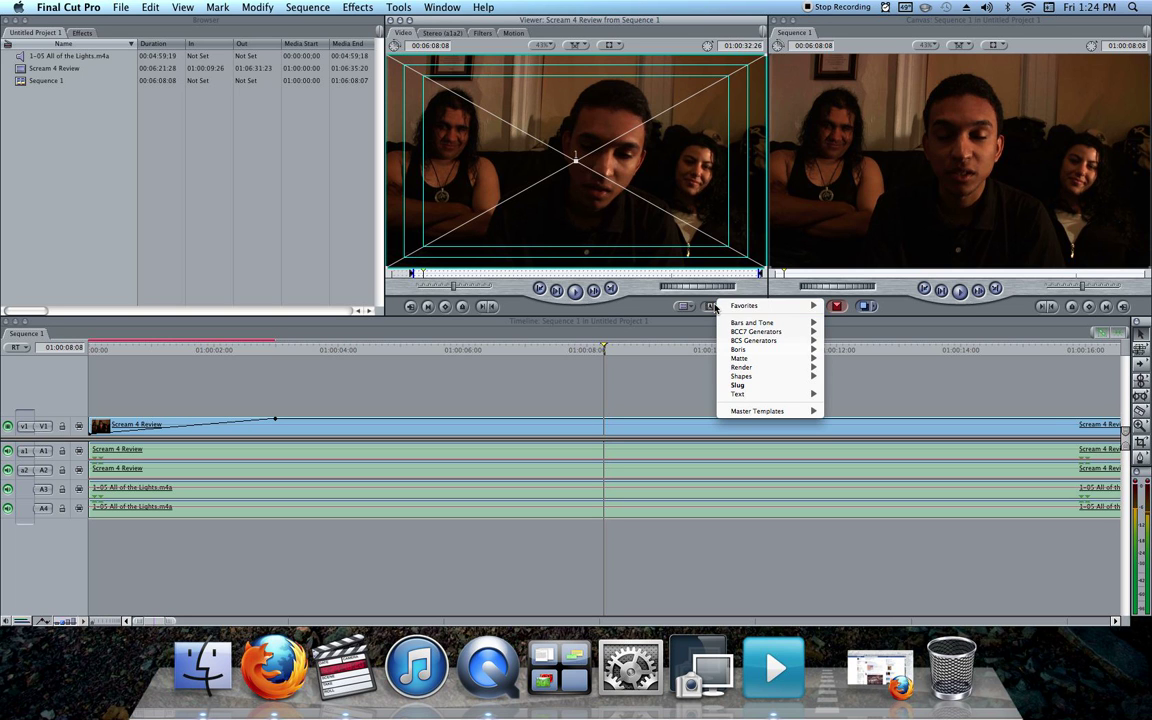
{"action": "mouse_move", "coordinate": [759, 395]}
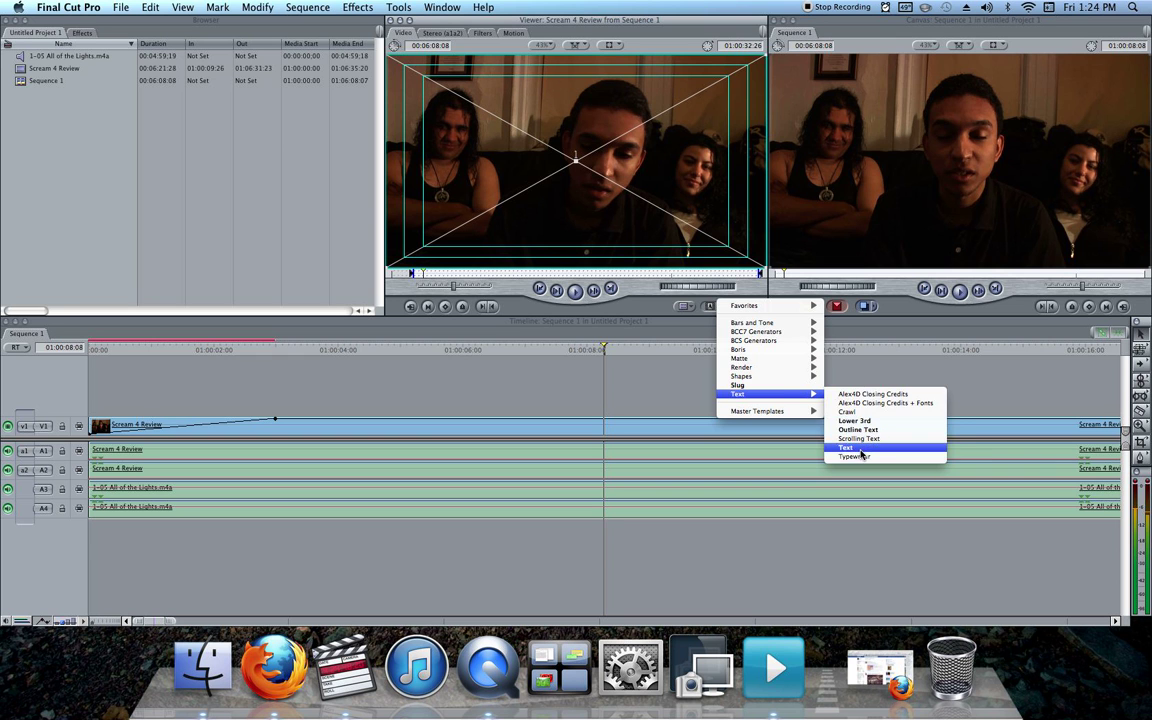
{"action": "left_click", "coordinate": [861, 432]}
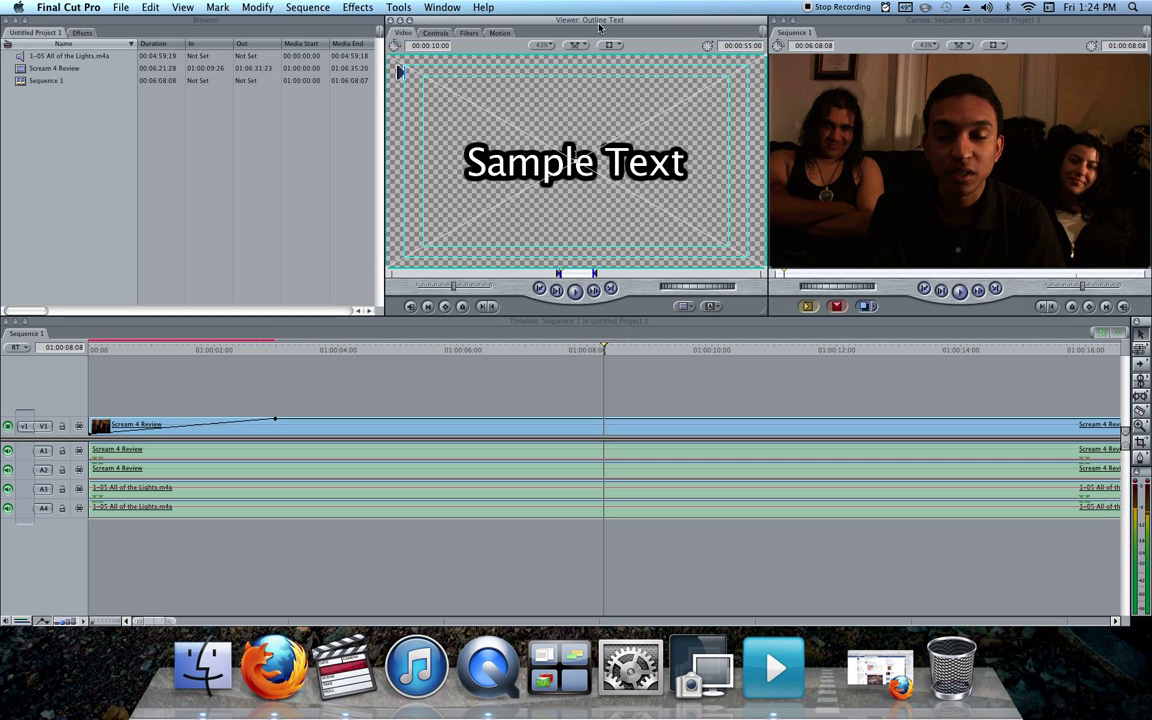
{"action": "left_click_drag", "start_coordinate": [508, 142], "coordinate": [590, 148]}
{"action": "left_click", "coordinate": [149, 7]}
{"action": "left_click", "coordinate": [160, 22]}
{"action": "left_click", "coordinate": [346, 82]}
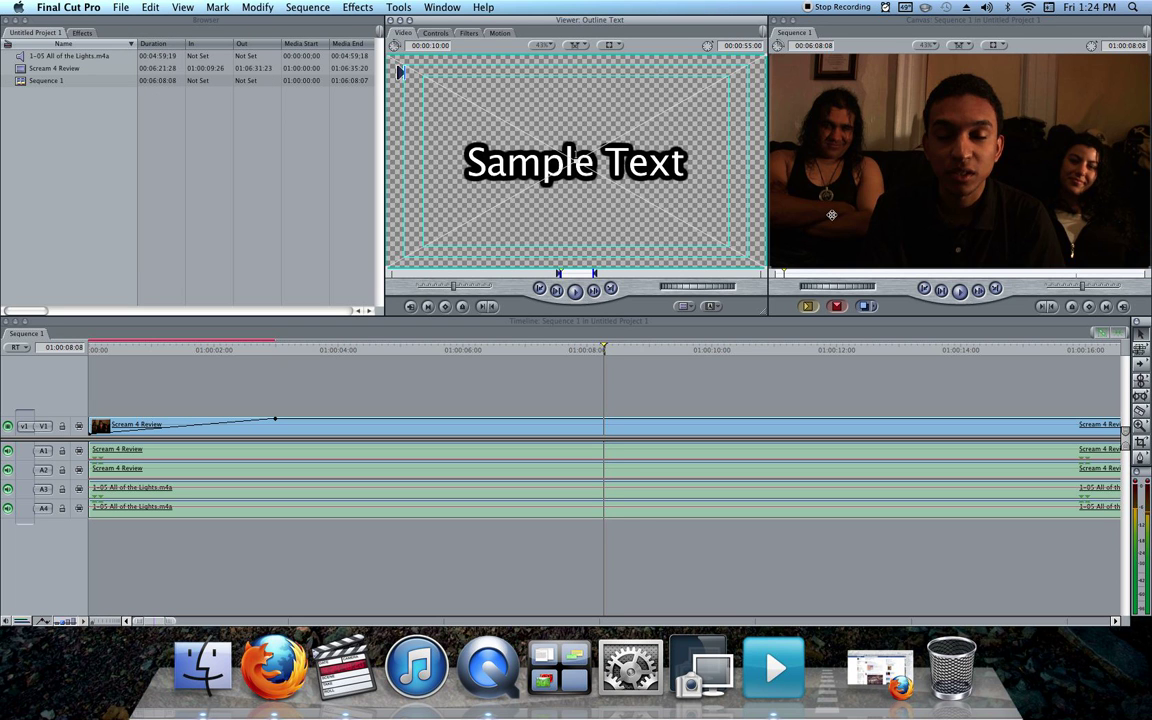
Switch the Viewer display to Image and place the Outline Text on a new V2 track, starting where the fade-in ends
{"action": "left_click", "coordinate": [620, 45]}
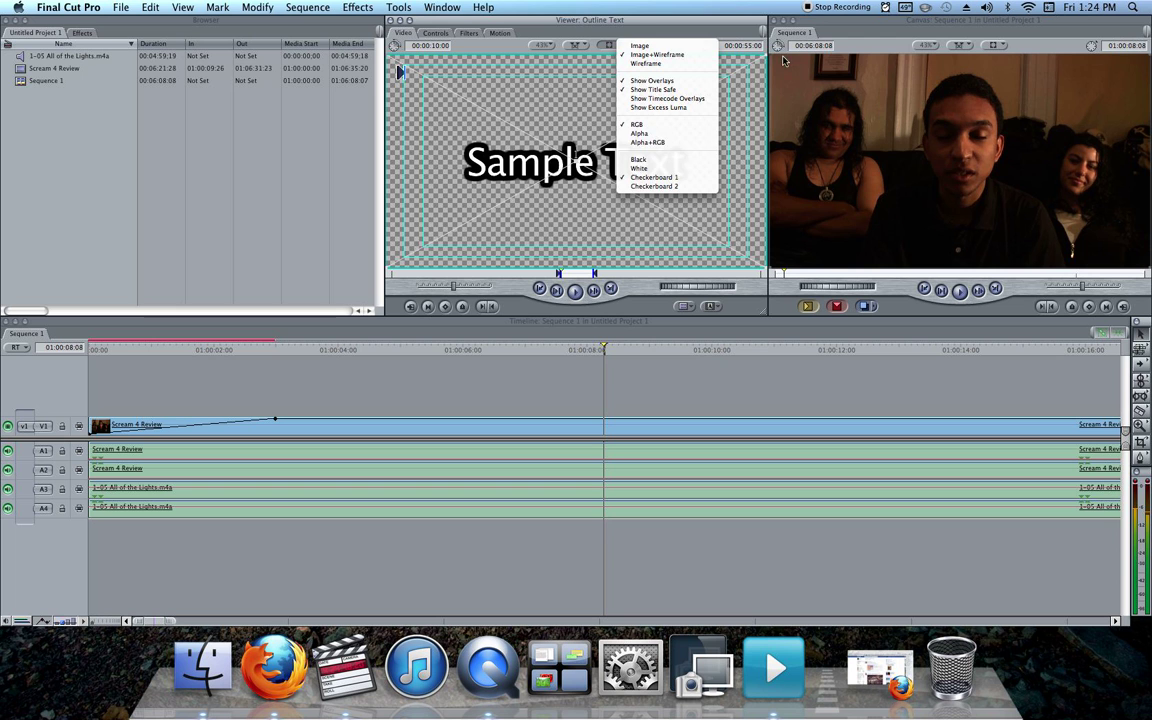
{"action": "left_click", "coordinate": [661, 46]}
{"action": "left_click_drag", "start_coordinate": [591, 137], "coordinate": [291, 402]}
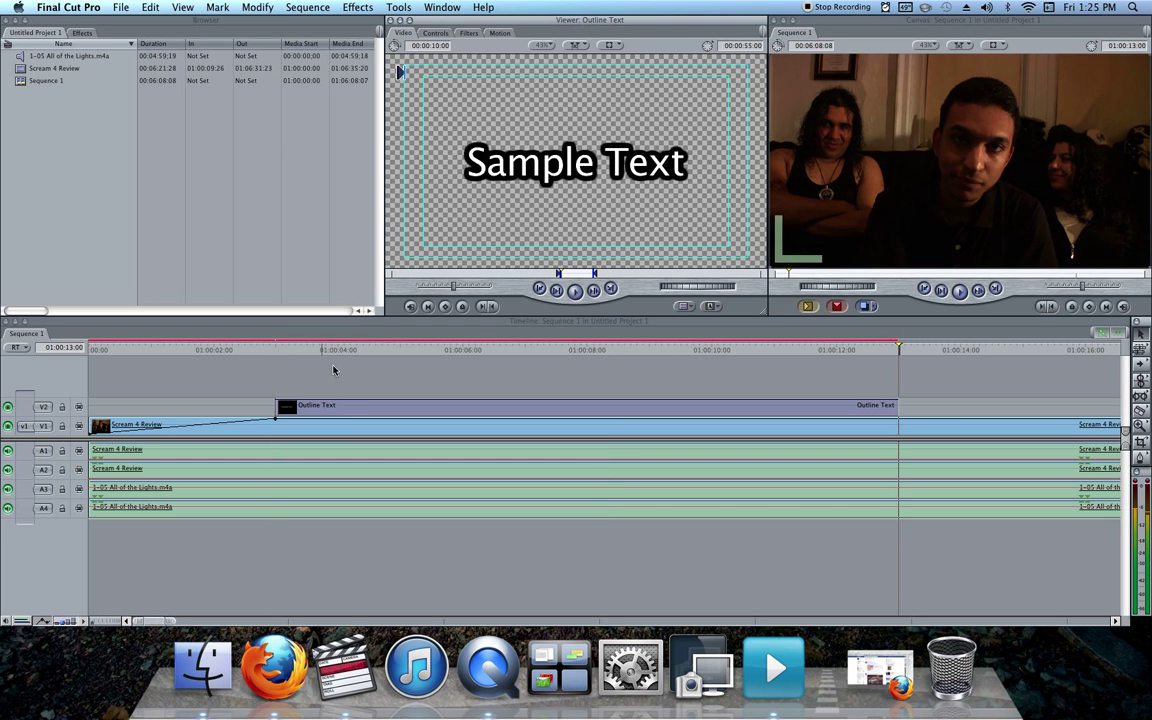
Place the playhead at 01:00:07:18 and open the Outline Text clip from V2 in the Viewer
{"action": "left_click", "coordinate": [360, 350]}
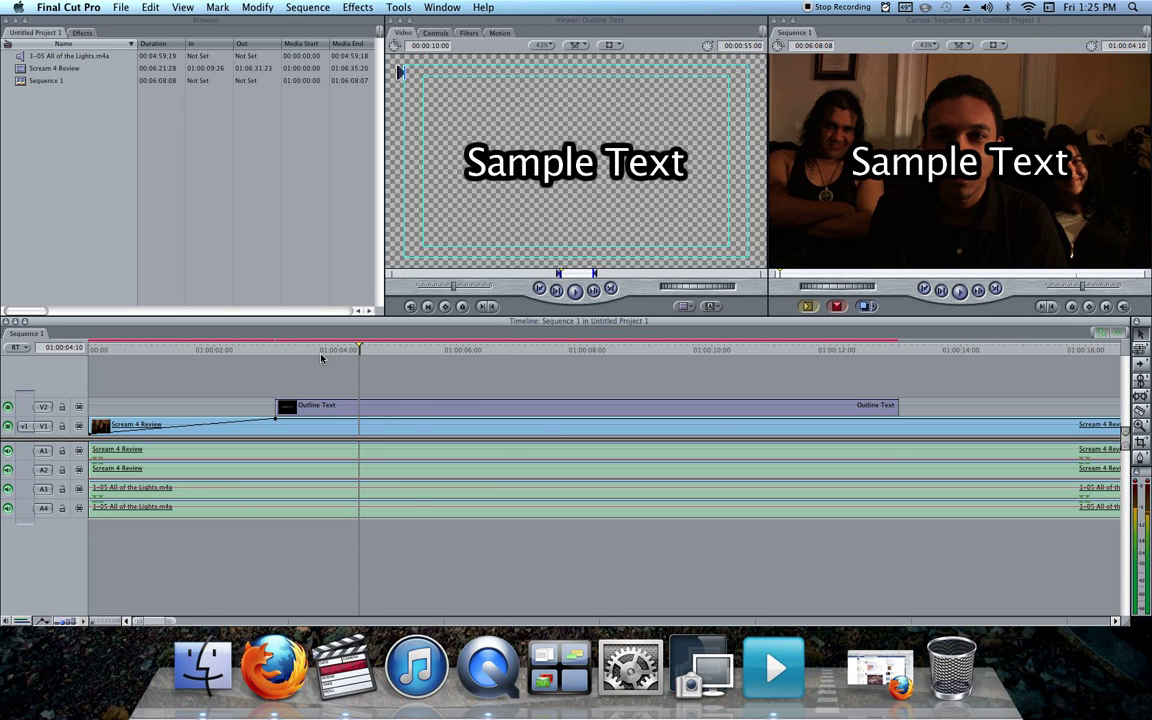
{"action": "left_click_drag", "start_coordinate": [321, 349], "coordinate": [562, 352]}
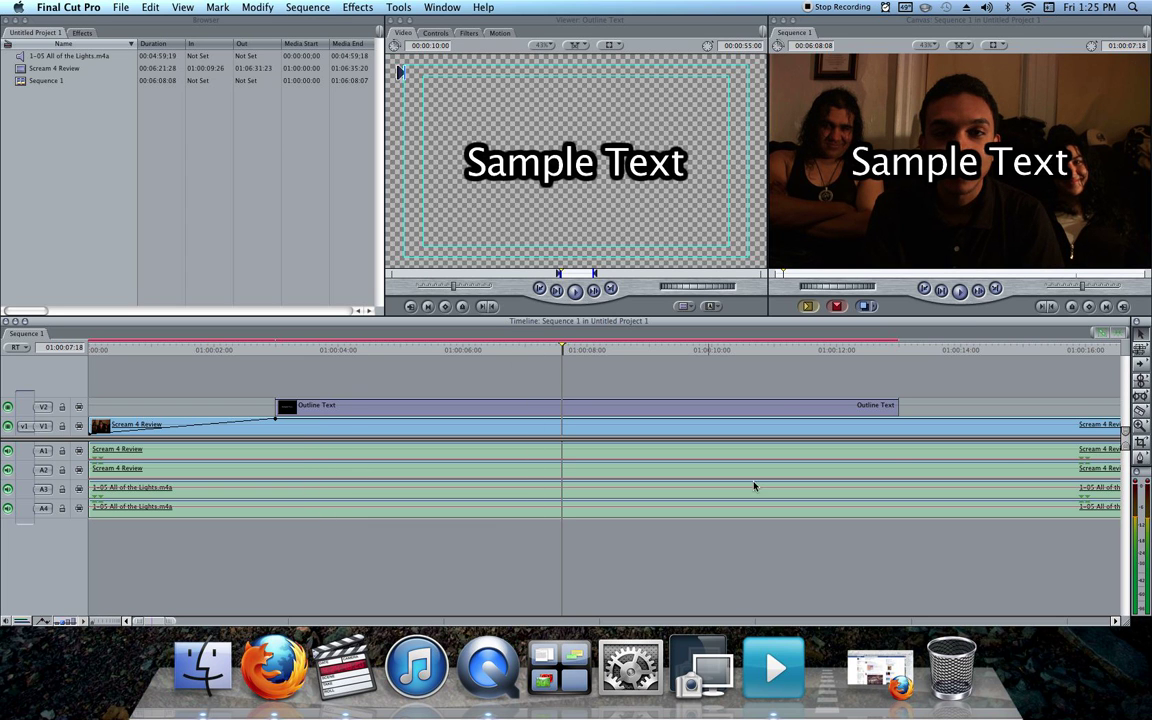
{"action": "double_click", "coordinate": [561, 410]}
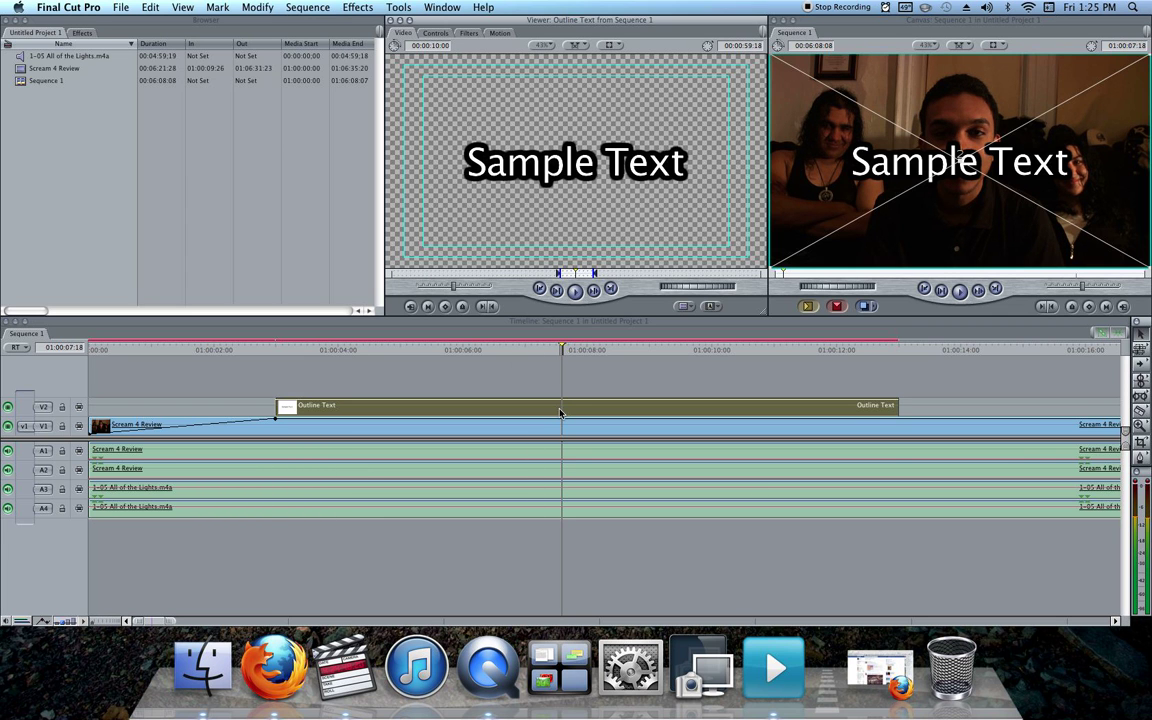
Change the outline title's text to "Scream 4 Review" and update it in the Canvas
{"action": "left_click", "coordinate": [435, 33]}
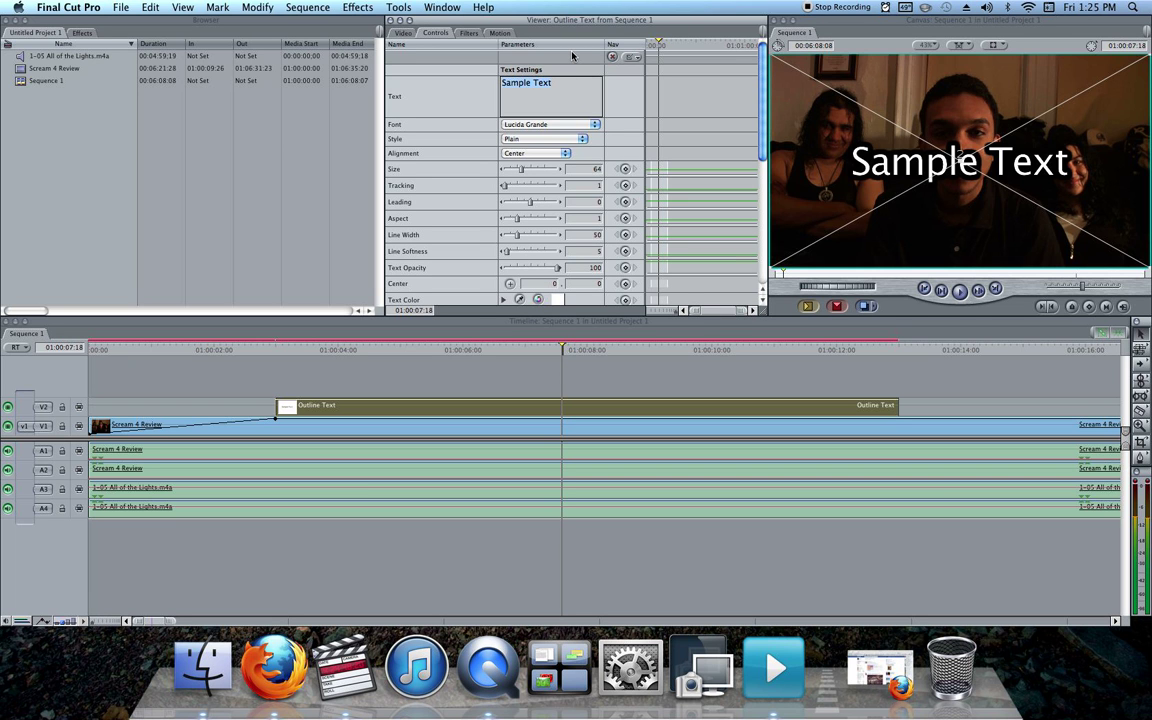
{"action": "type", "text": "Sc"}
{"action": "key", "text": "BackSpace"}
{"action": "key", "text": "BackSpace"}
{"action": "key", "text": "BackSpace"}
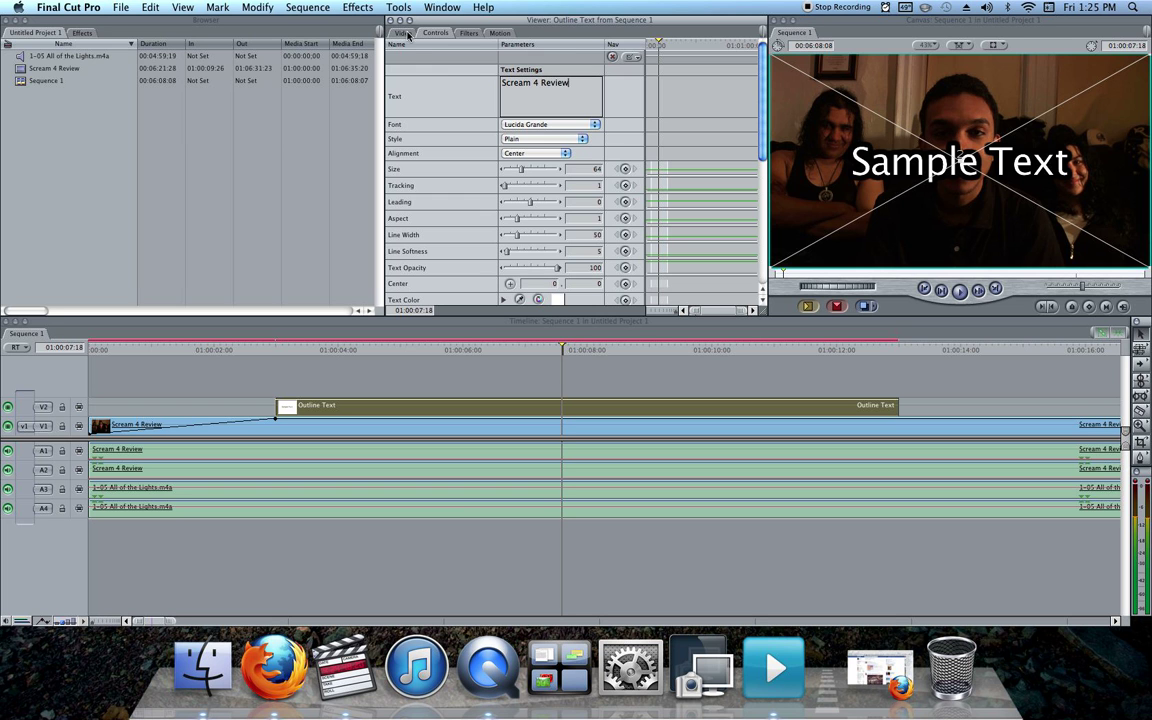
{"action": "left_click", "coordinate": [469, 33]}
{"action": "left_click", "coordinate": [428, 33]}
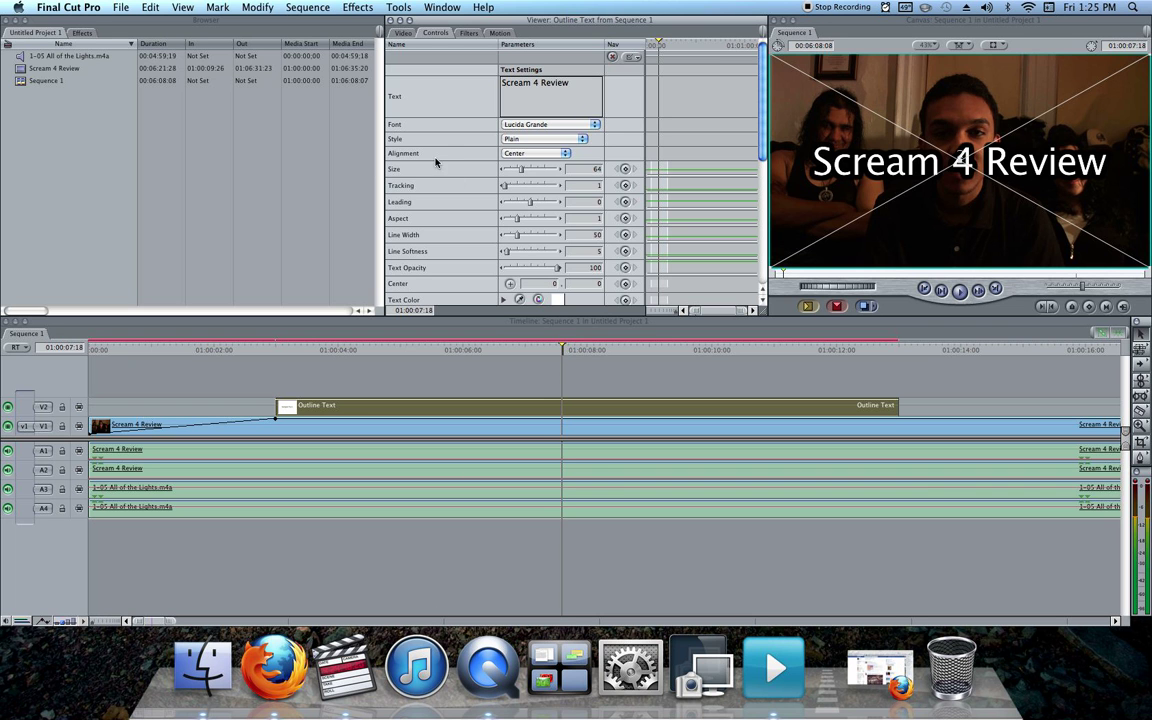
Set the title's font to Athletic Supporter
{"action": "scroll", "coordinate": [408, 282], "scroll_direction": "down", "scroll_amount": 5}
{"action": "scroll", "coordinate": [408, 282], "scroll_direction": "up", "scroll_amount": 5}
{"action": "left_click", "coordinate": [520, 124]}
{"action": "left_click", "coordinate": [526, 261]}
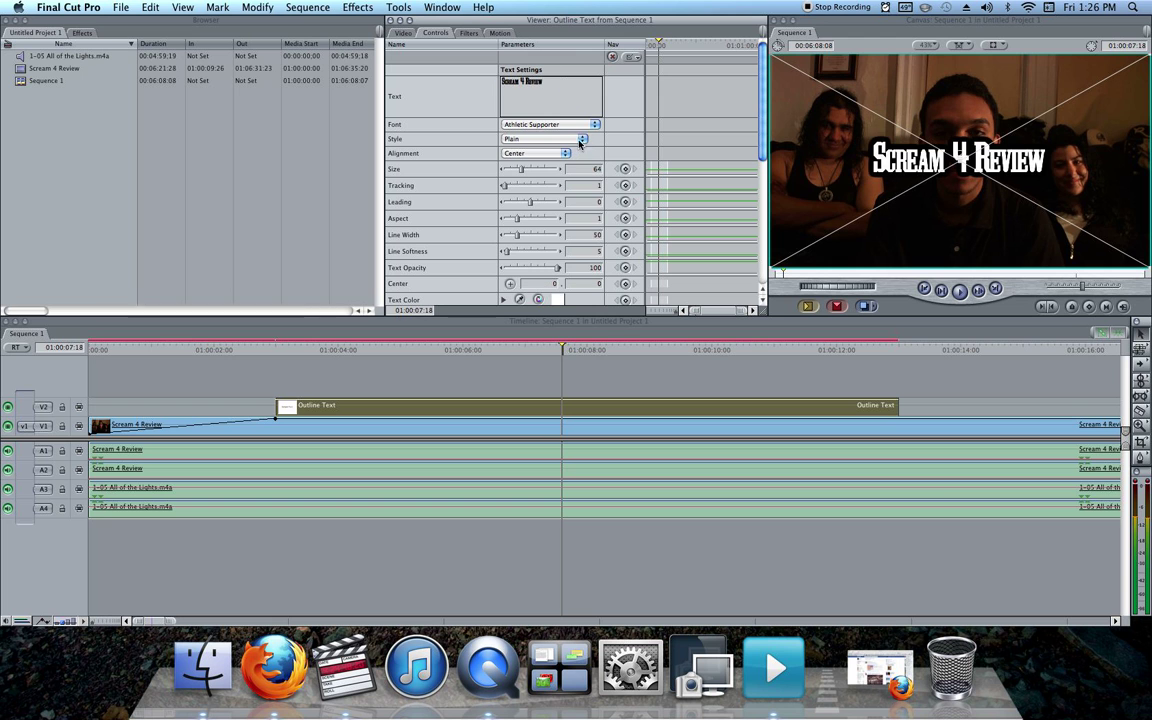
Try the Bold style on the title and return it to Plain
{"action": "left_click", "coordinate": [536, 141]}
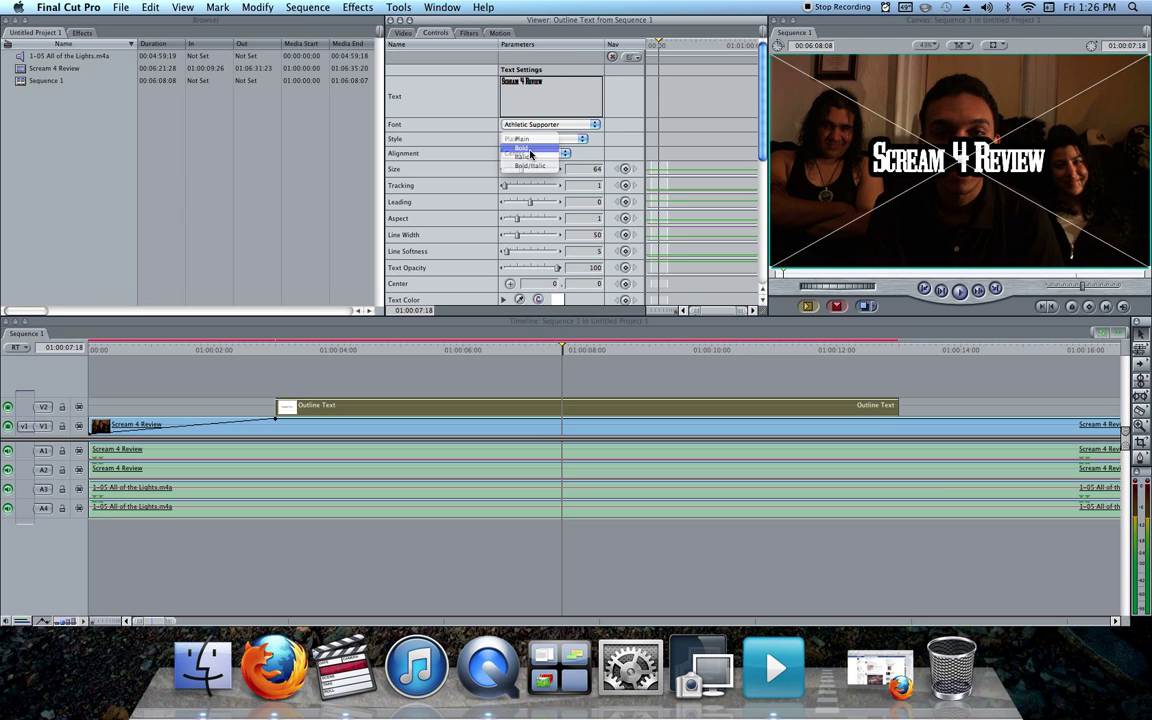
{"action": "left_click", "coordinate": [536, 147]}
{"action": "left_click", "coordinate": [536, 141]}
{"action": "left_click", "coordinate": [536, 140]}
{"action": "left_click", "coordinate": [534, 141]}
Set the title's font to Arial Hebrew
{"action": "left_click", "coordinate": [536, 131]}
{"action": "left_click", "coordinate": [539, 127]}
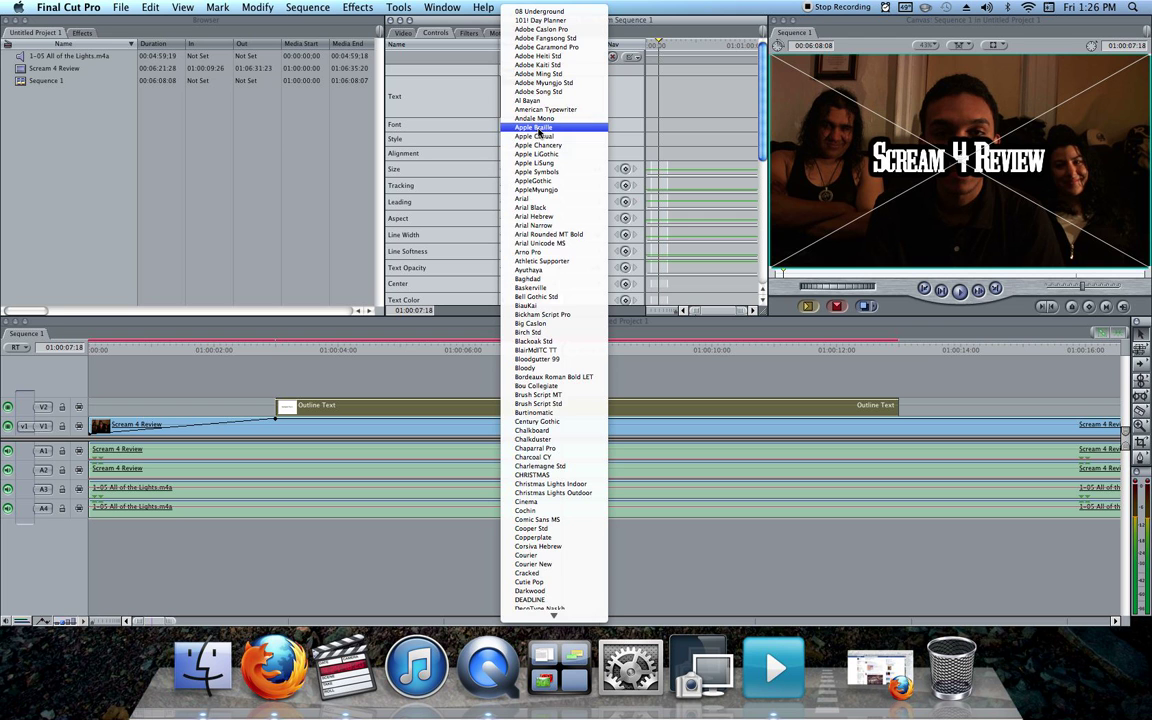
{"action": "left_click", "coordinate": [528, 218]}
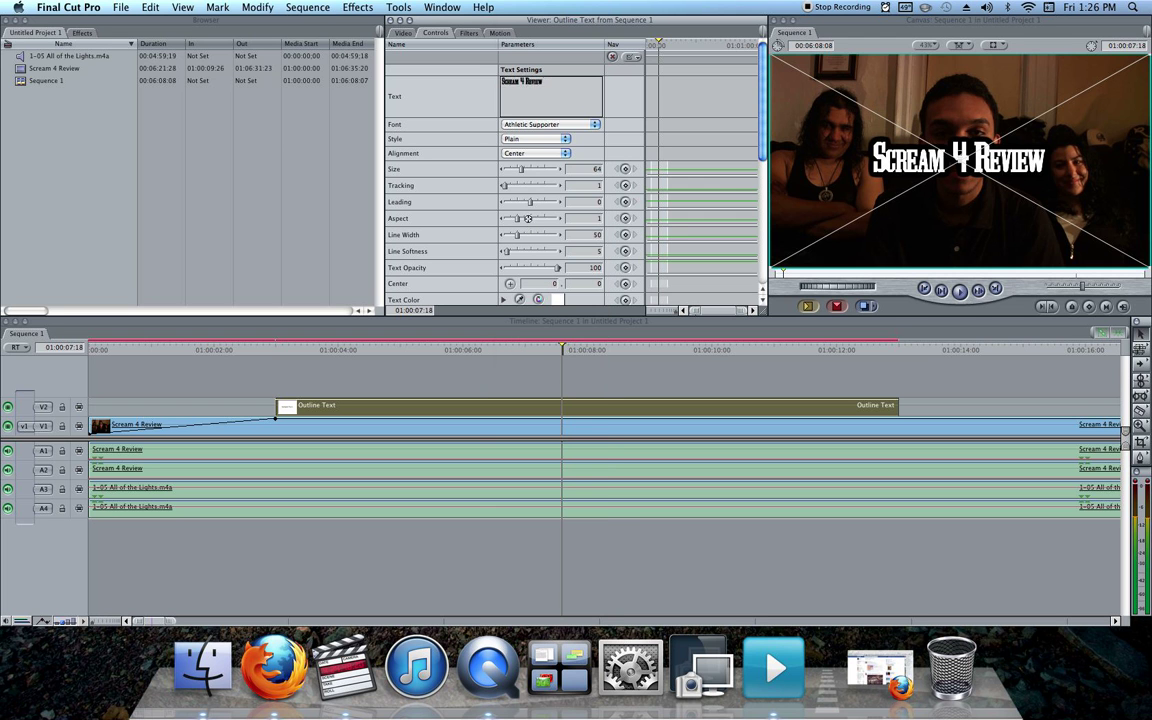
Try Left alignment on the title and return it to Center
{"action": "left_click", "coordinate": [528, 155]}
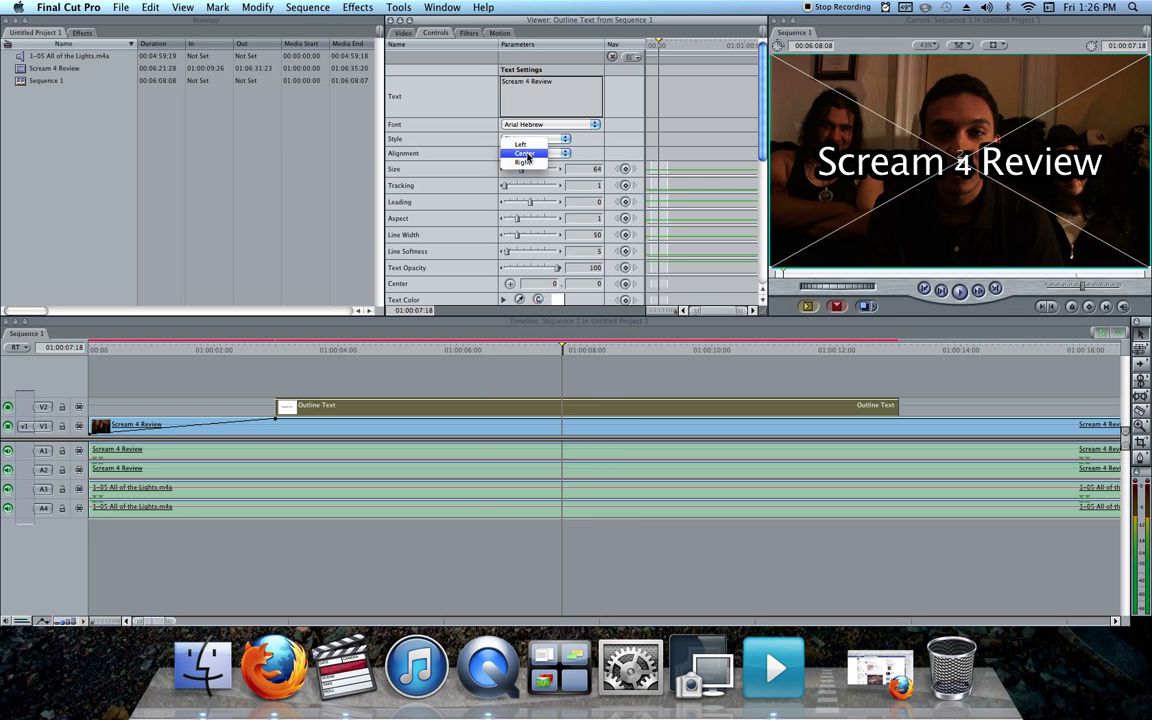
{"action": "left_click", "coordinate": [528, 145]}
{"action": "left_click", "coordinate": [530, 153]}
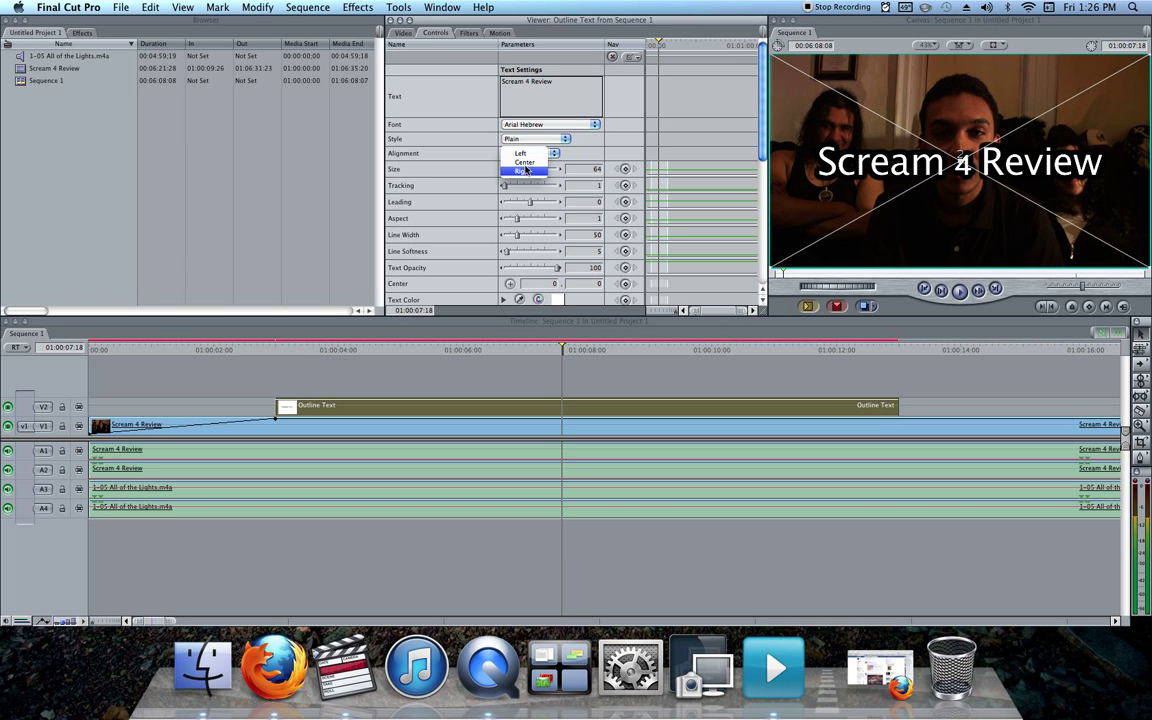
{"action": "left_click", "coordinate": [523, 162]}
Set the title's size to 60 and its outline line width to 16
{"action": "left_click_drag", "start_coordinate": [520, 172], "coordinate": [517, 172]}
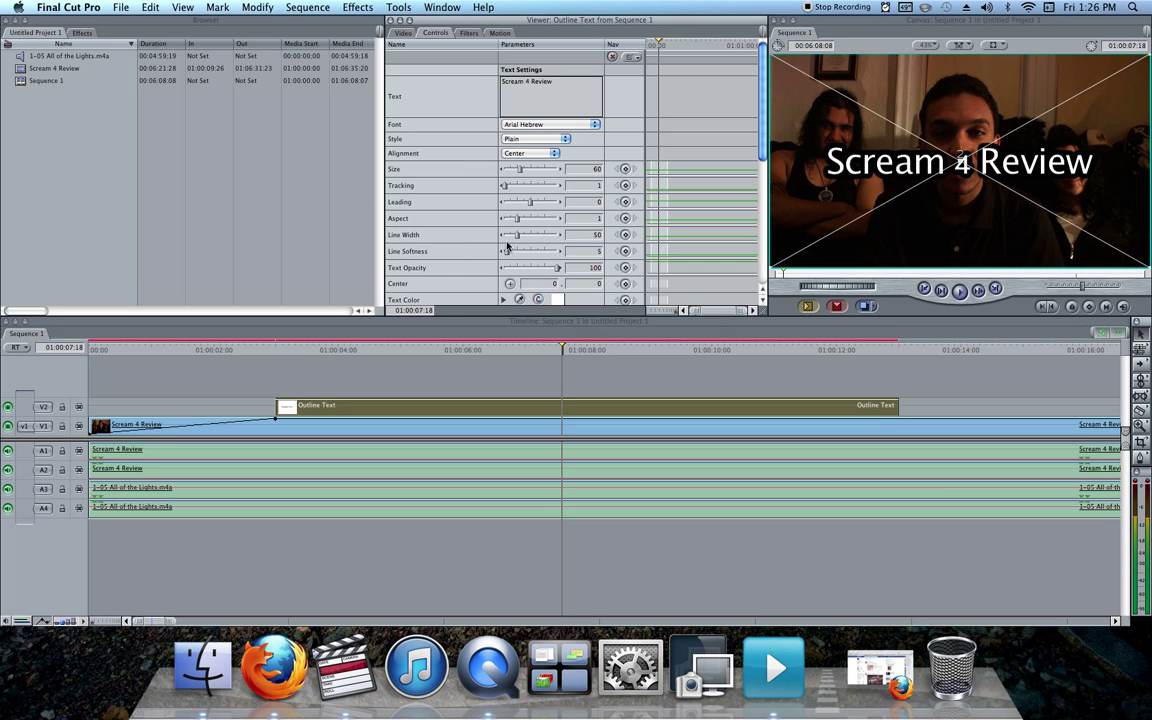
{"action": "left_click_drag", "start_coordinate": [518, 236], "coordinate": [507, 237]}
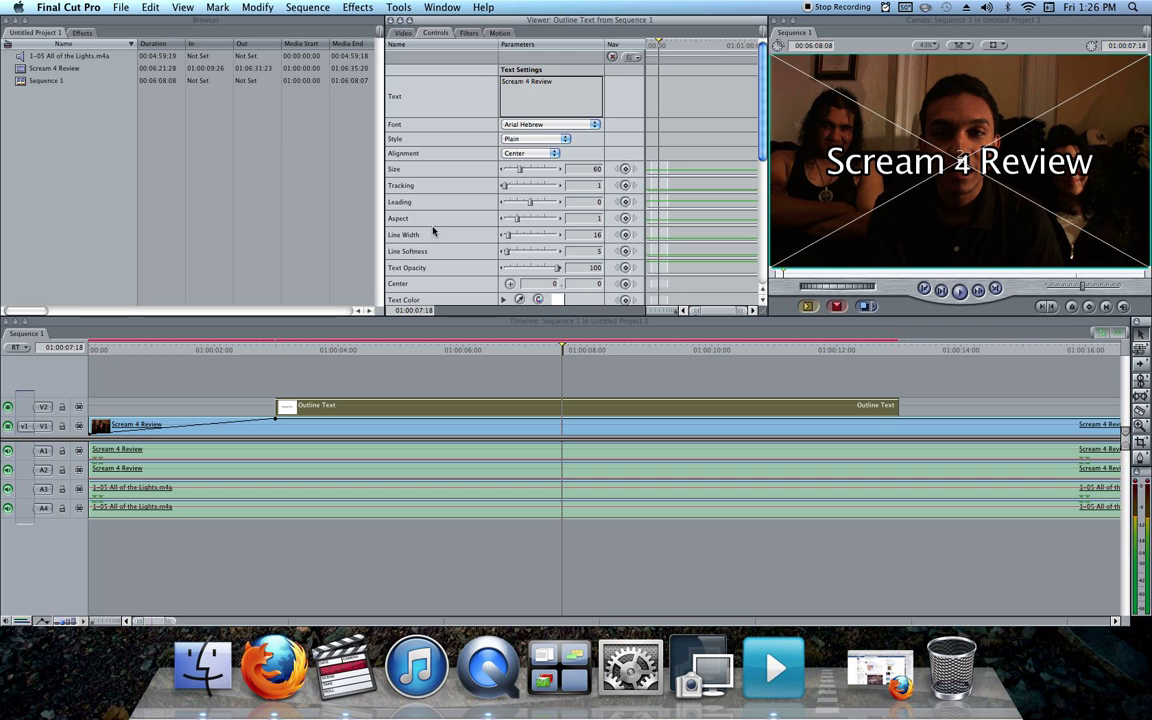
Examine the title's color and background settings, its video filters and its basic motion parameters
{"action": "scroll", "coordinate": [432, 255], "scroll_direction": "down", "scroll_amount": 6}
{"action": "scroll", "coordinate": [433, 270], "scroll_direction": "down", "scroll_amount": 3}
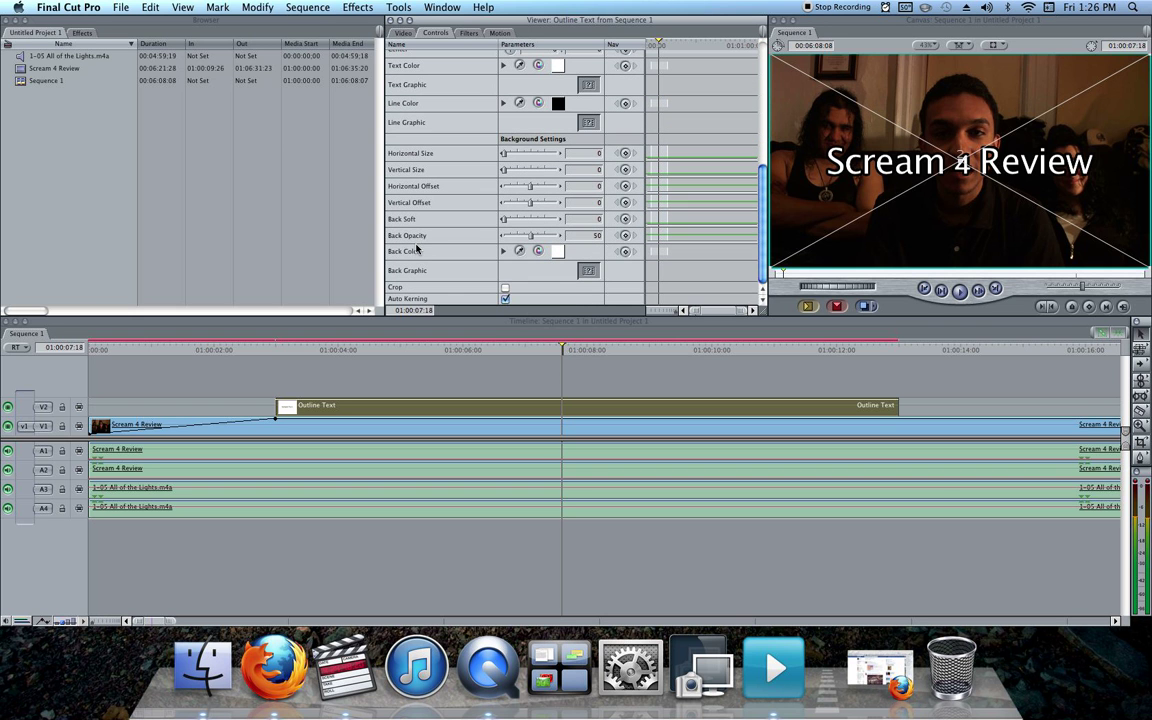
{"action": "left_click", "coordinate": [468, 32]}
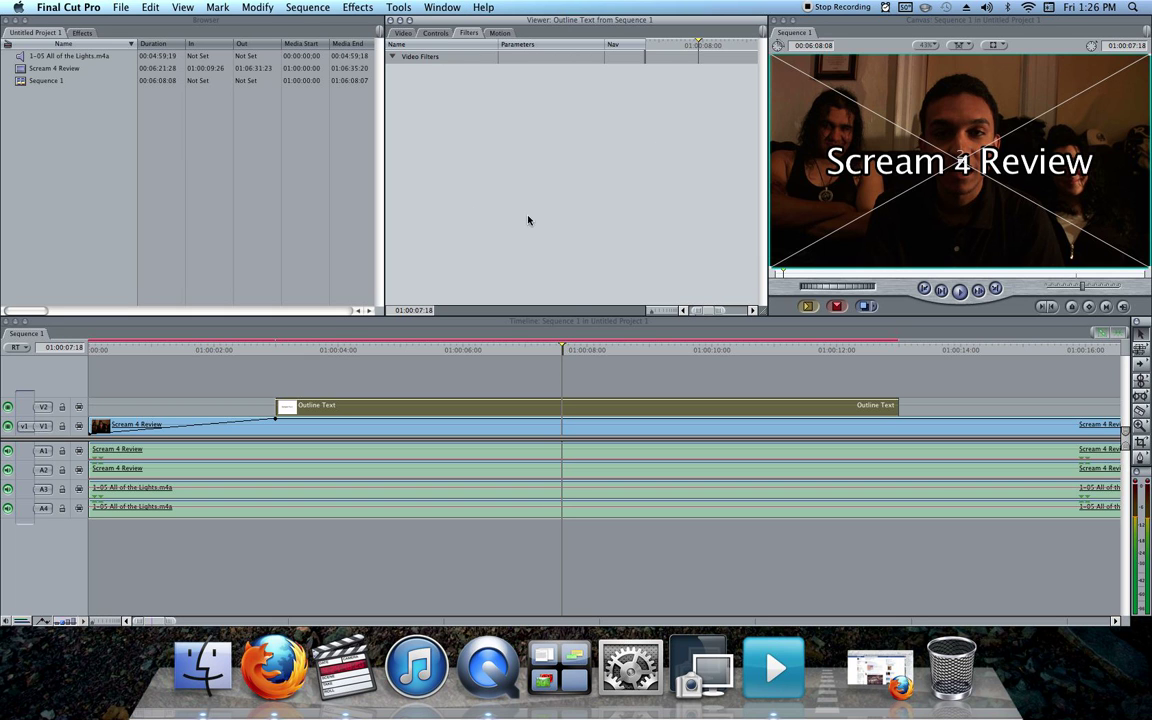
{"action": "left_click", "coordinate": [500, 33]}
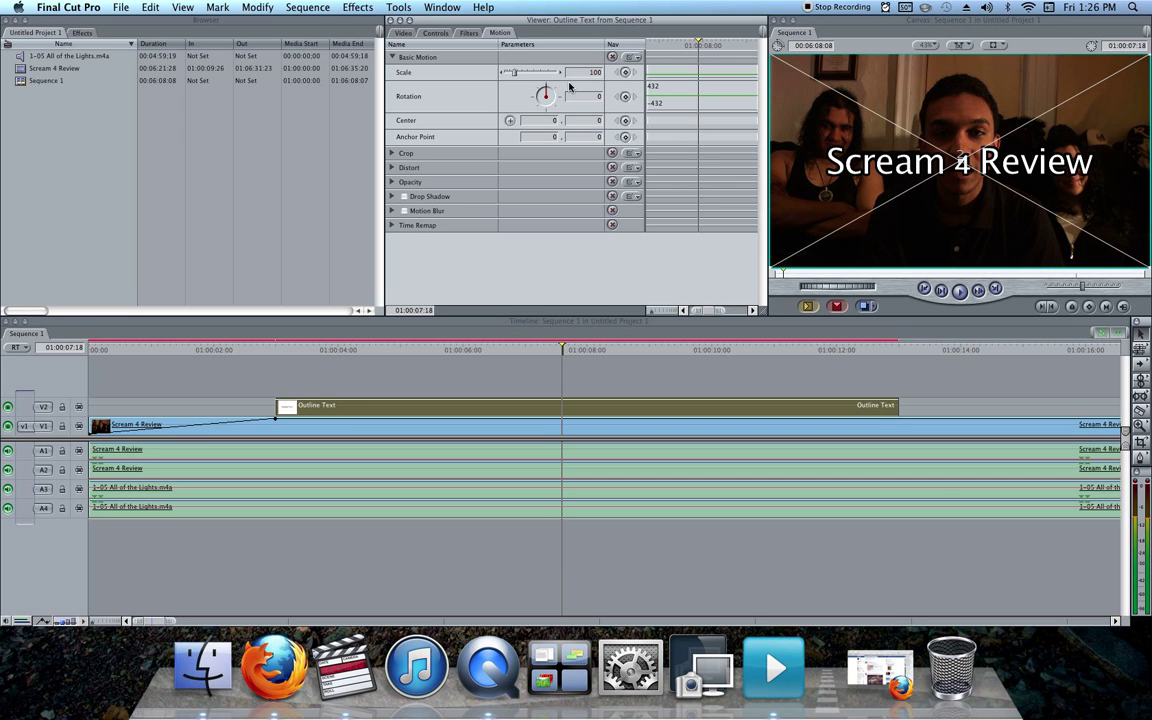
Try scaling the title to 103 and return its scale to 100
{"action": "mouse_move", "coordinate": [545, 91]}
{"action": "left_mouse_down"}
{"action": "mouse_move", "coordinate": [556, 104]}
{"action": "mouse_move", "coordinate": [547, 85]}
{"action": "left_mouse_up"}
{"action": "left_click", "coordinate": [392, 155]}
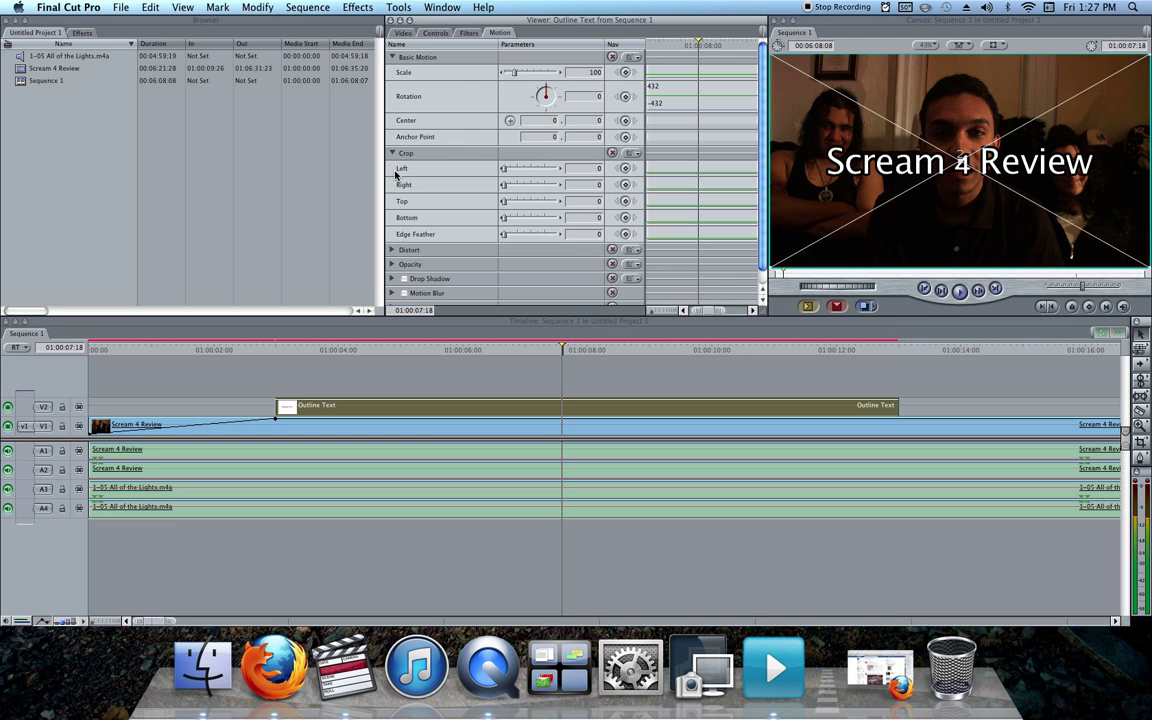
{"action": "mouse_move", "coordinate": [504, 170]}
{"action": "left_mouse_down"}
{"action": "mouse_move", "coordinate": [550, 172]}
{"action": "mouse_move", "coordinate": [502, 166]}
{"action": "left_mouse_up"}
{"action": "mouse_move", "coordinate": [514, 74]}
{"action": "left_mouse_down"}
{"action": "mouse_move", "coordinate": [504, 74]}
{"action": "mouse_move", "coordinate": [517, 76]}
{"action": "left_mouse_up"}
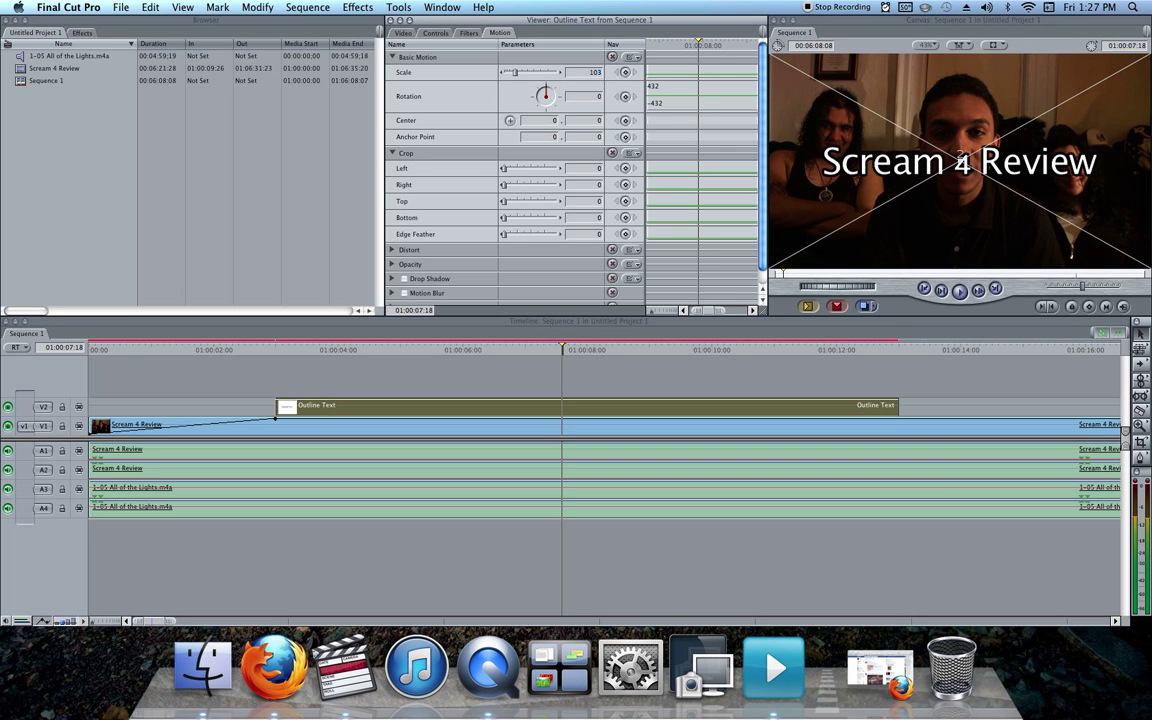
{"action": "type", "text": "0"}
{"action": "key", "text": "Return"}
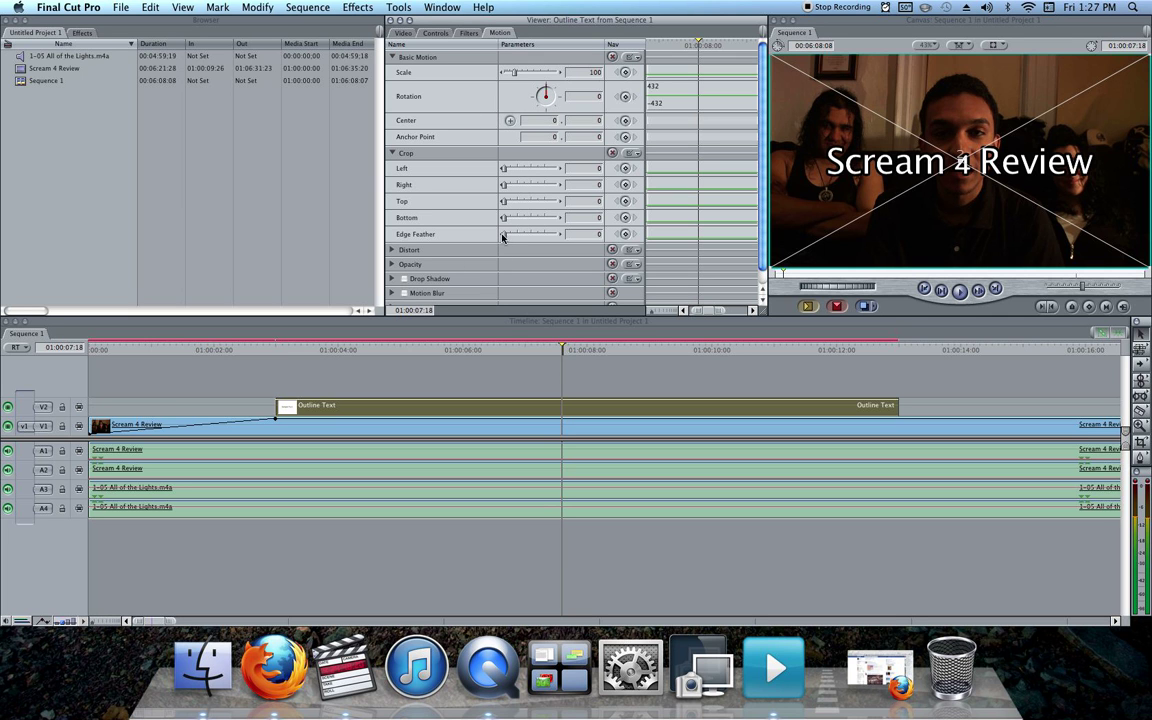
Try the title's Edge Feather and Left crop sliders and return both to 0
{"action": "left_click_drag", "start_coordinate": [506, 237], "coordinate": [534, 236]}
{"action": "mouse_move", "coordinate": [504, 168]}
{"action": "left_mouse_down"}
{"action": "mouse_move", "coordinate": [526, 172]}
{"action": "mouse_move", "coordinate": [486, 173]}
{"action": "left_mouse_up"}
{"action": "left_click_drag", "start_coordinate": [534, 236], "coordinate": [446, 238]}
Examine the title's Distort corner values, aspect ratio and Opacity setting
{"action": "left_click", "coordinate": [392, 249]}
{"action": "scroll", "coordinate": [443, 238], "scroll_direction": "down", "scroll_amount": 3}
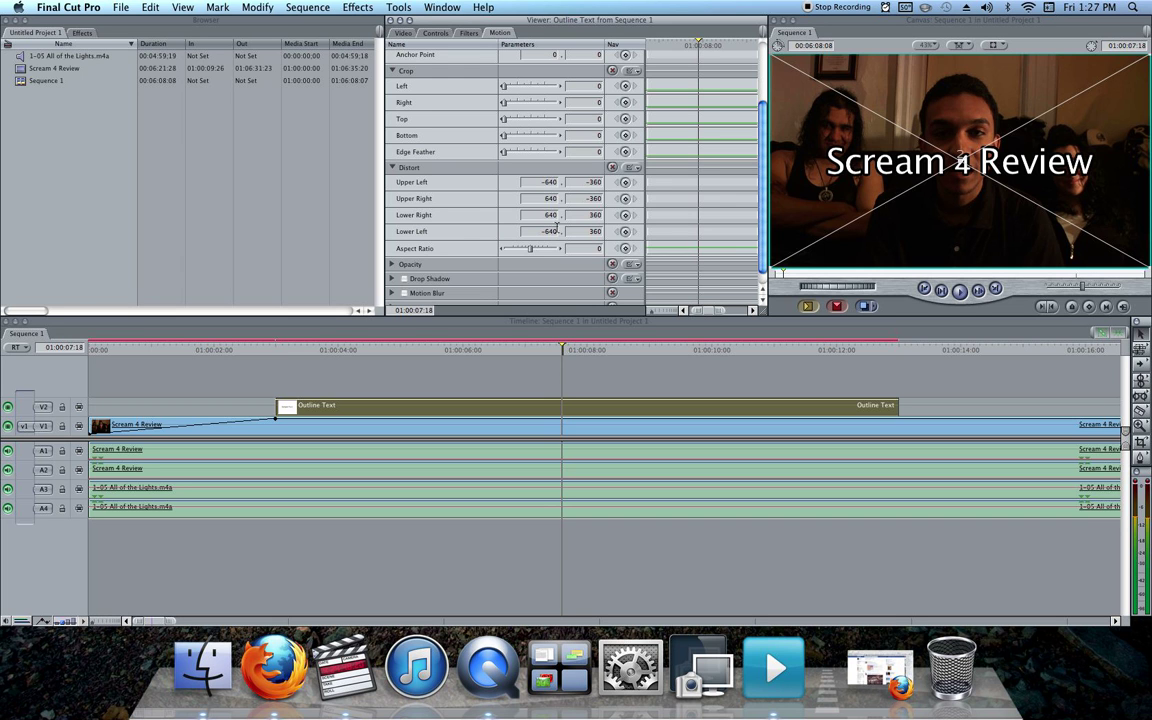
{"action": "left_click", "coordinate": [391, 265]}
{"action": "scroll", "coordinate": [540, 259], "scroll_direction": "down", "scroll_amount": 1}
{"action": "mouse_move", "coordinate": [540, 259]}
{"action": "left_mouse_down"}
{"action": "mouse_move", "coordinate": [501, 256]}
{"action": "mouse_move", "coordinate": [562, 265]}
{"action": "left_mouse_up"}
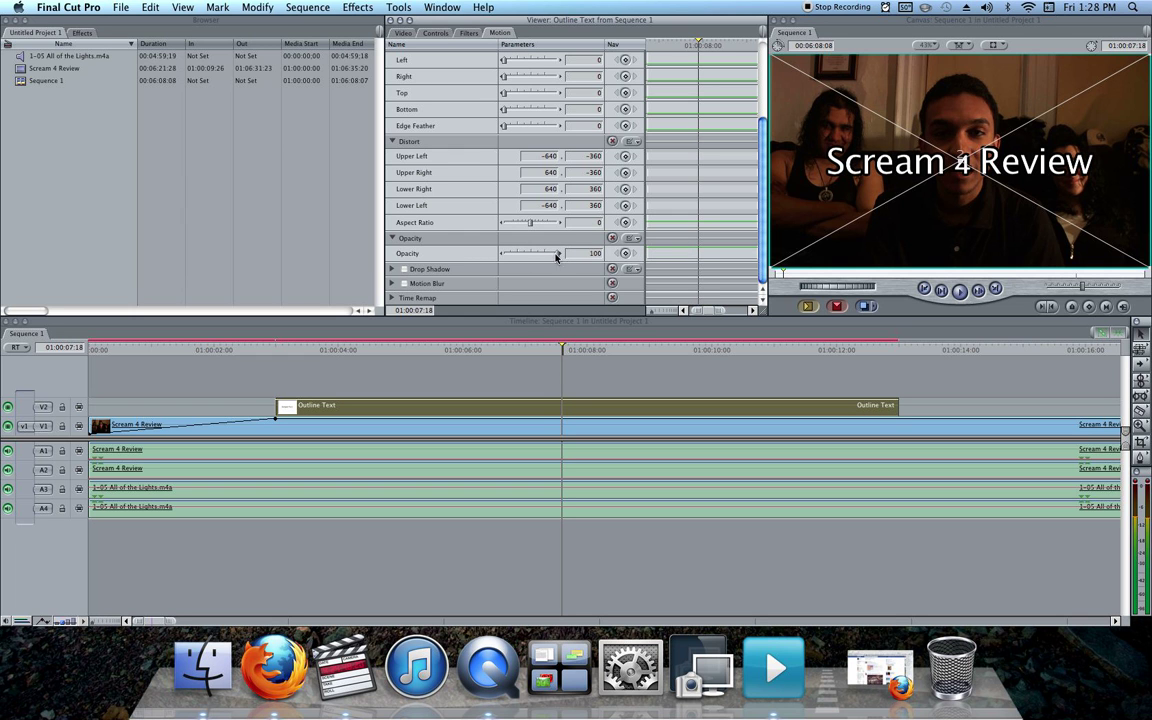
Review the sequence frames leading up to the title's start at 01:00:03:00
{"action": "left_click", "coordinate": [276, 344]}
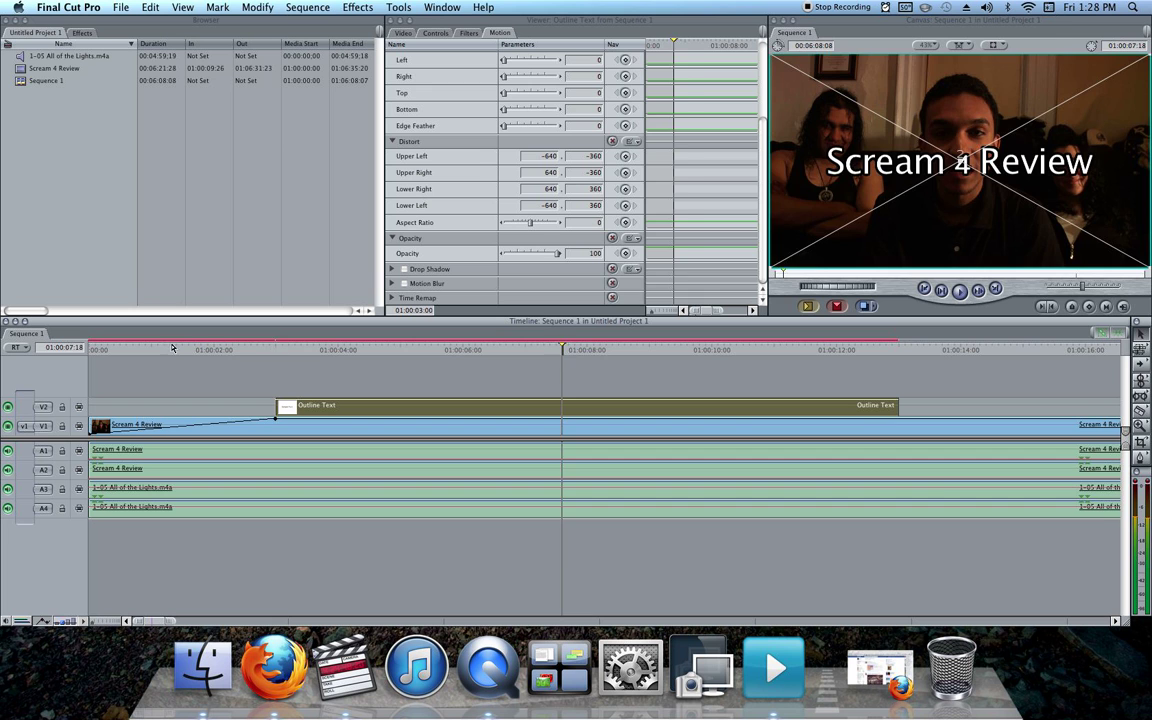
{"action": "left_click_drag", "start_coordinate": [172, 348], "coordinate": [271, 353]}
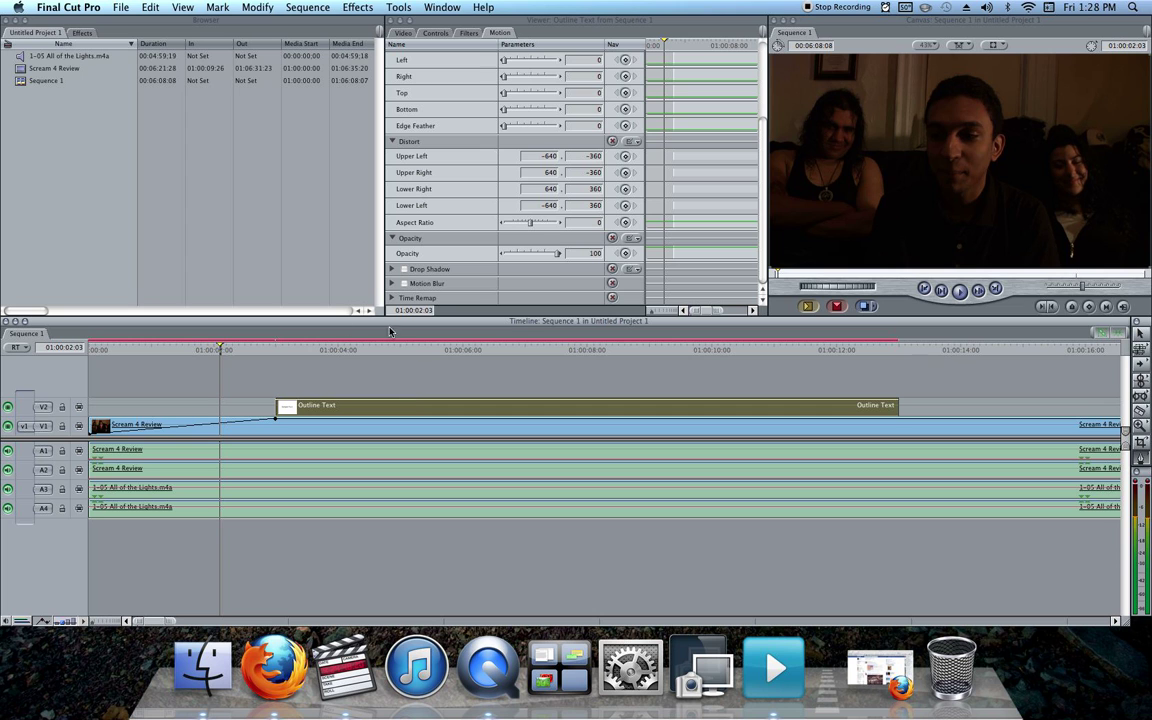
{"action": "left_click", "coordinate": [275, 348]}
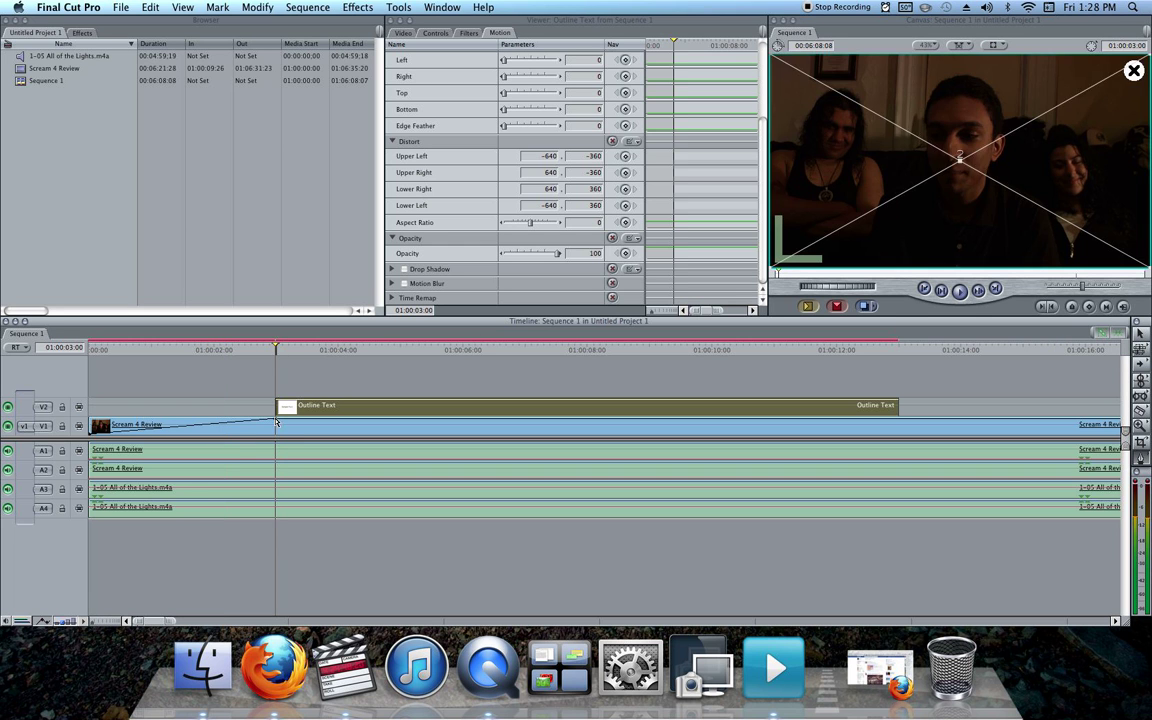
{"action": "mouse_move", "coordinate": [275, 418]}
{"action": "left_mouse_down"}
{"action": "mouse_move", "coordinate": [879, 418]}
{"action": "mouse_move", "coordinate": [275, 413]}
{"action": "left_mouse_up"}
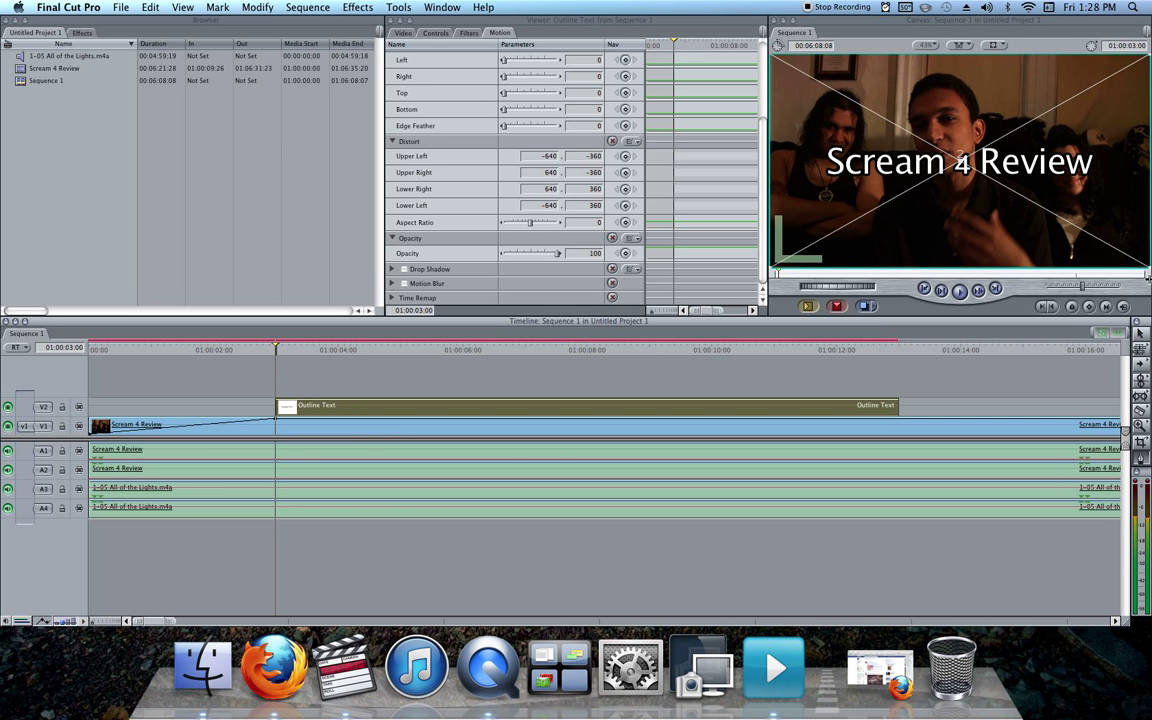
With the playhead at about 01:00:04:08, set the Outline Text title's Left crop to 86
{"action": "left_click", "coordinate": [353, 352]}
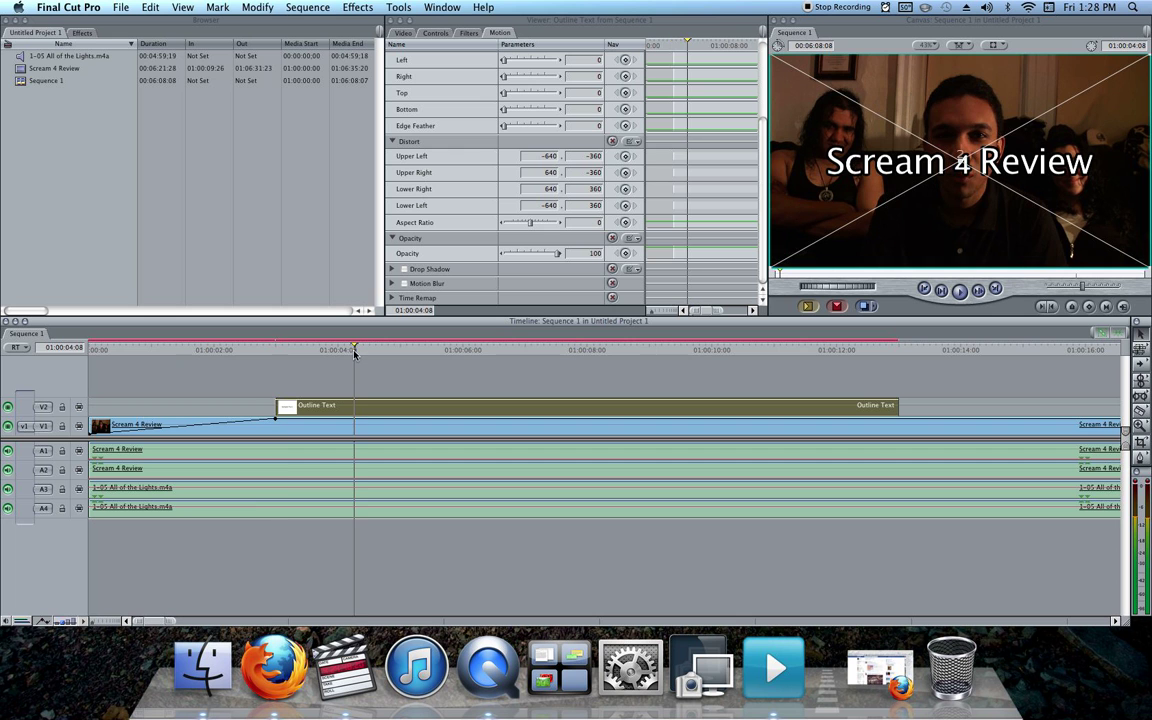
{"action": "double_click", "coordinate": [445, 410]}
{"action": "left_click", "coordinate": [493, 35]}
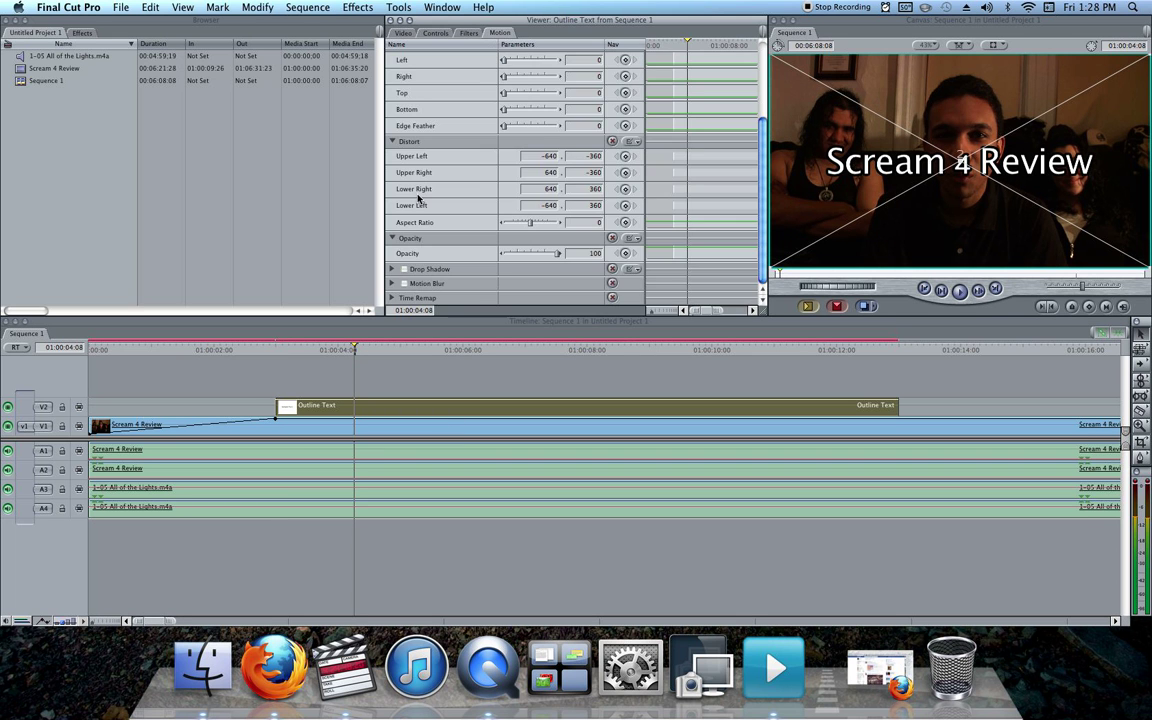
{"action": "scroll", "coordinate": [461, 196], "scroll_direction": "up", "scroll_amount": 4}
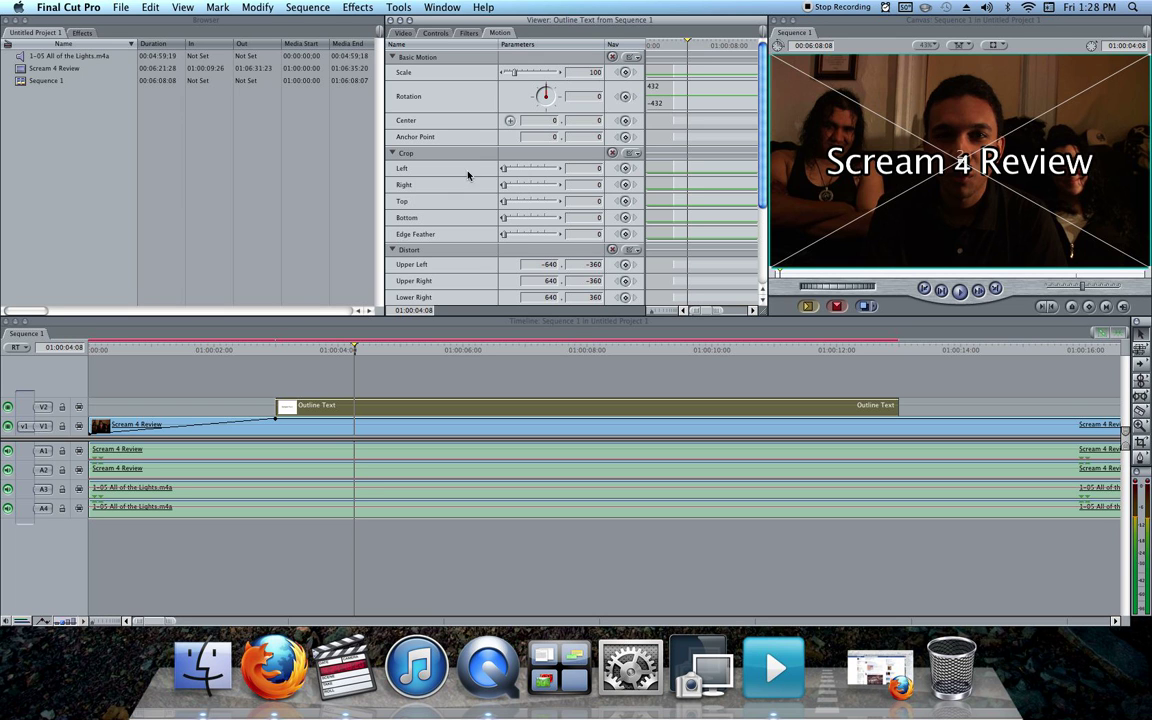
{"action": "mouse_move", "coordinate": [504, 168]}
{"action": "left_mouse_down"}
{"action": "mouse_move", "coordinate": [559, 169]}
{"action": "mouse_move", "coordinate": [501, 167]}
{"action": "left_mouse_up"}
{"action": "left_click_drag", "start_coordinate": [518, 184], "coordinate": [503, 219]}
{"action": "left_click_drag", "start_coordinate": [504, 169], "coordinate": [477, 168]}
{"action": "left_click_drag", "start_coordinate": [506, 172], "coordinate": [549, 176]}
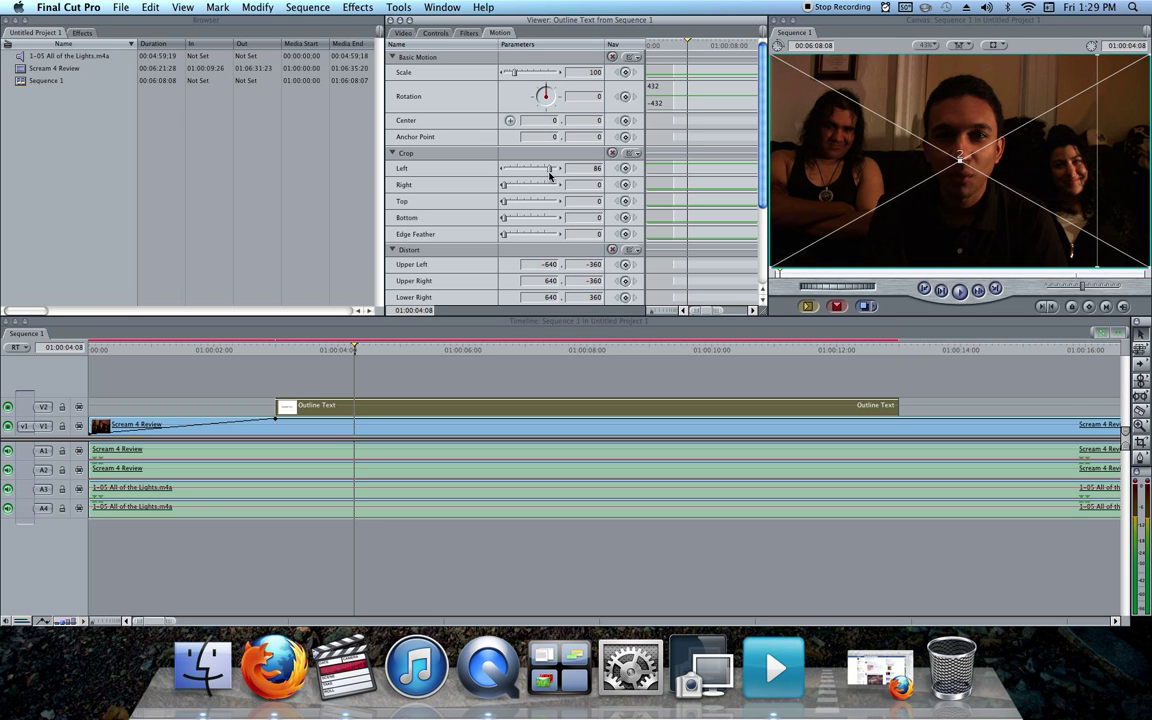
Add a keyframe to the title's Left crop at 01:00:04:08 with the Pen tool
{"action": "left_click", "coordinate": [1141, 457]}
{"action": "left_click_drag", "start_coordinate": [652, 316], "coordinate": [645, 313]}
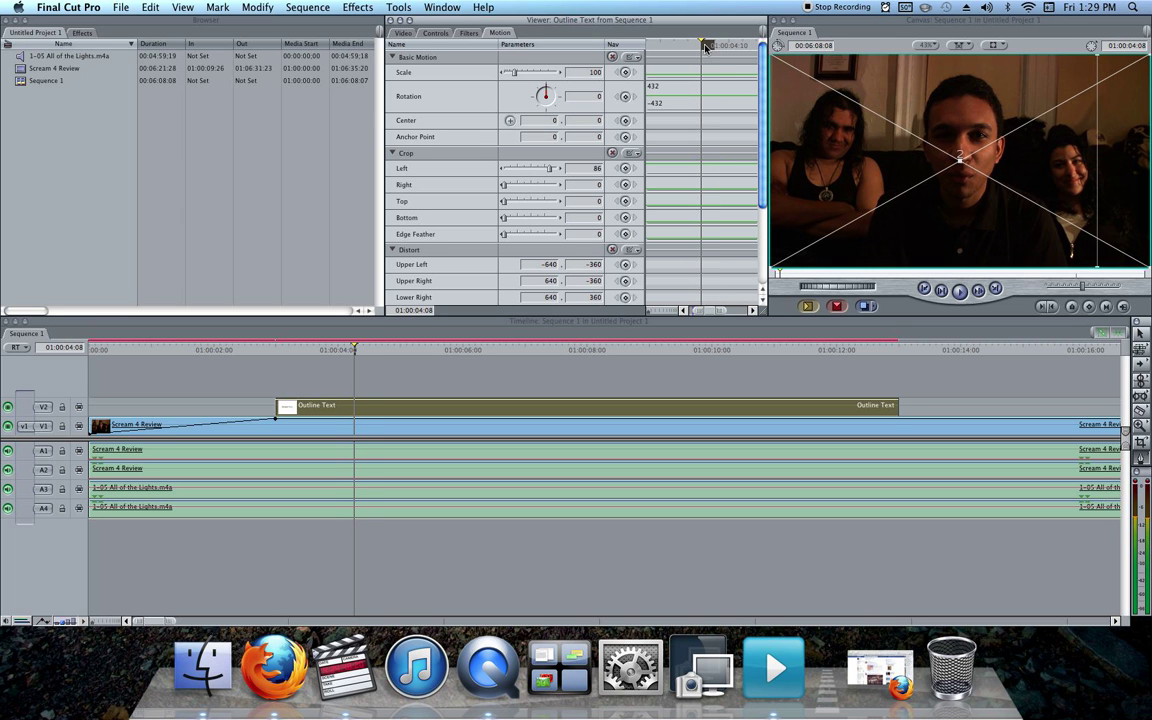
{"action": "left_click", "coordinate": [700, 166]}
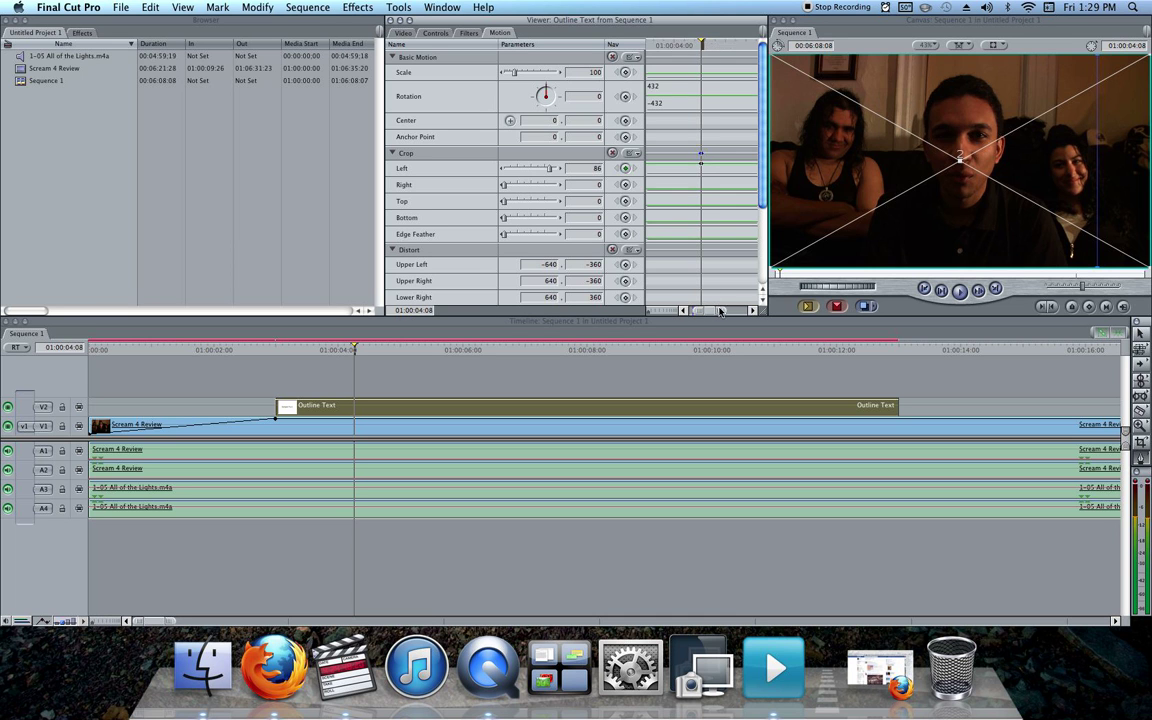
Move the Left crop keyframe back to the title's start at 01:00:03:00
{"action": "left_click_drag", "start_coordinate": [719, 311], "coordinate": [724, 311]}
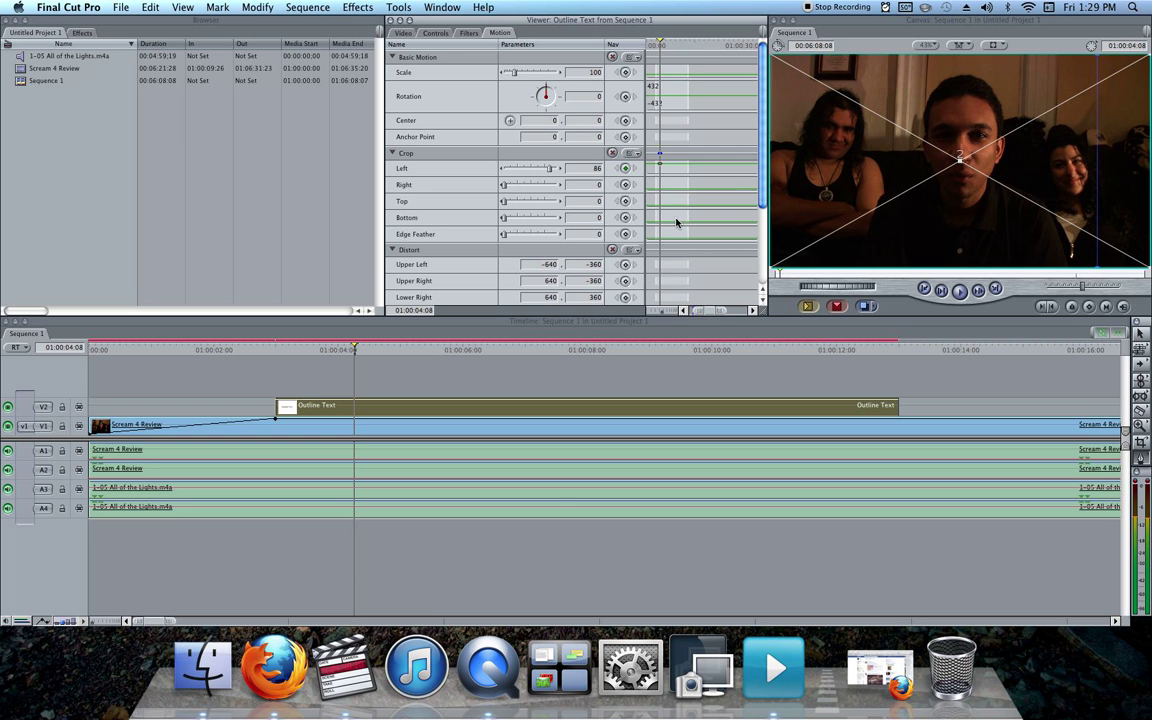
{"action": "left_click", "coordinate": [364, 340]}
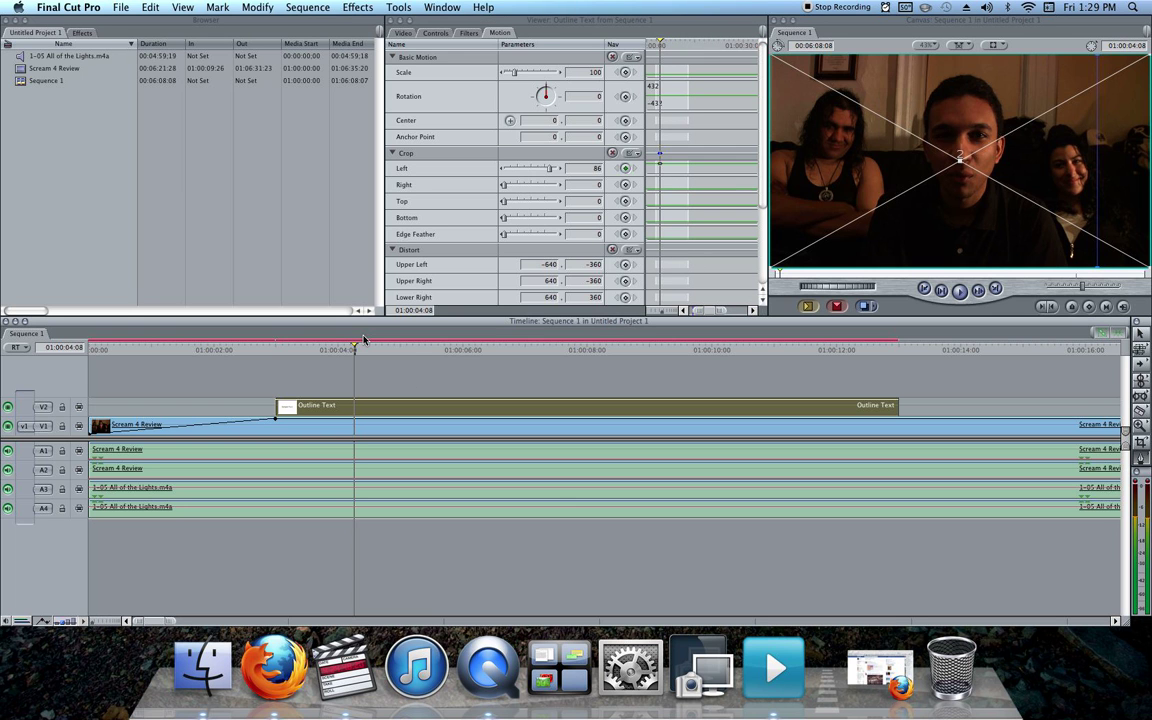
{"action": "left_click_drag", "start_coordinate": [659, 313], "coordinate": [650, 310]}
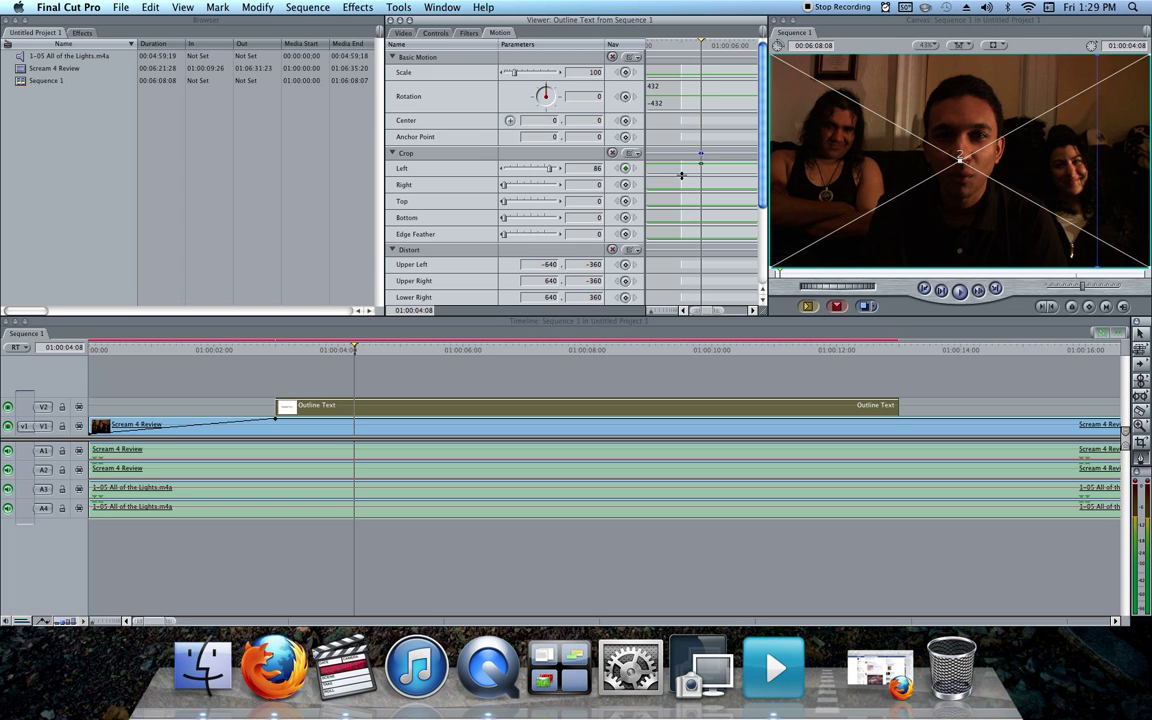
{"action": "left_click_drag", "start_coordinate": [700, 163], "coordinate": [686, 163]}
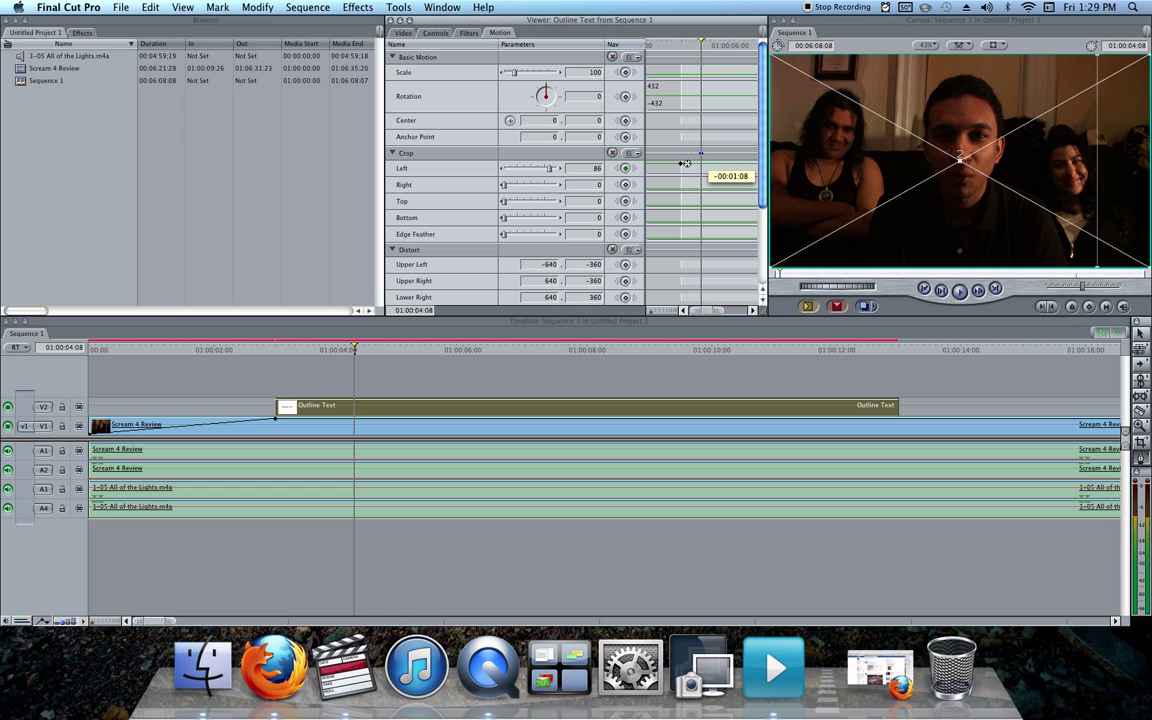
{"action": "left_click", "coordinate": [274, 351]}
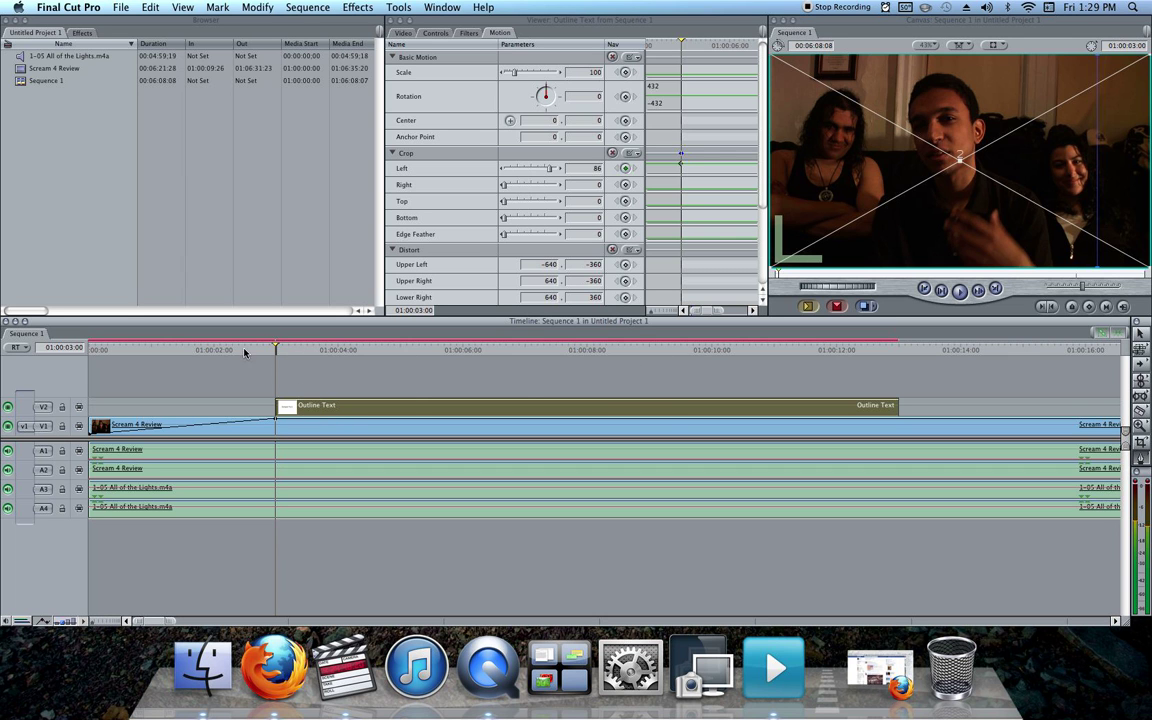
Add a second Left crop keyframe at 01:00:05:00 and set its value to 14
{"action": "left_click", "coordinate": [415, 351]}
{"action": "left_click", "coordinate": [403, 351]}
{"action": "key", "text": "Left"}
{"action": "key", "text": "Left"}
{"action": "key", "text": "Right"}
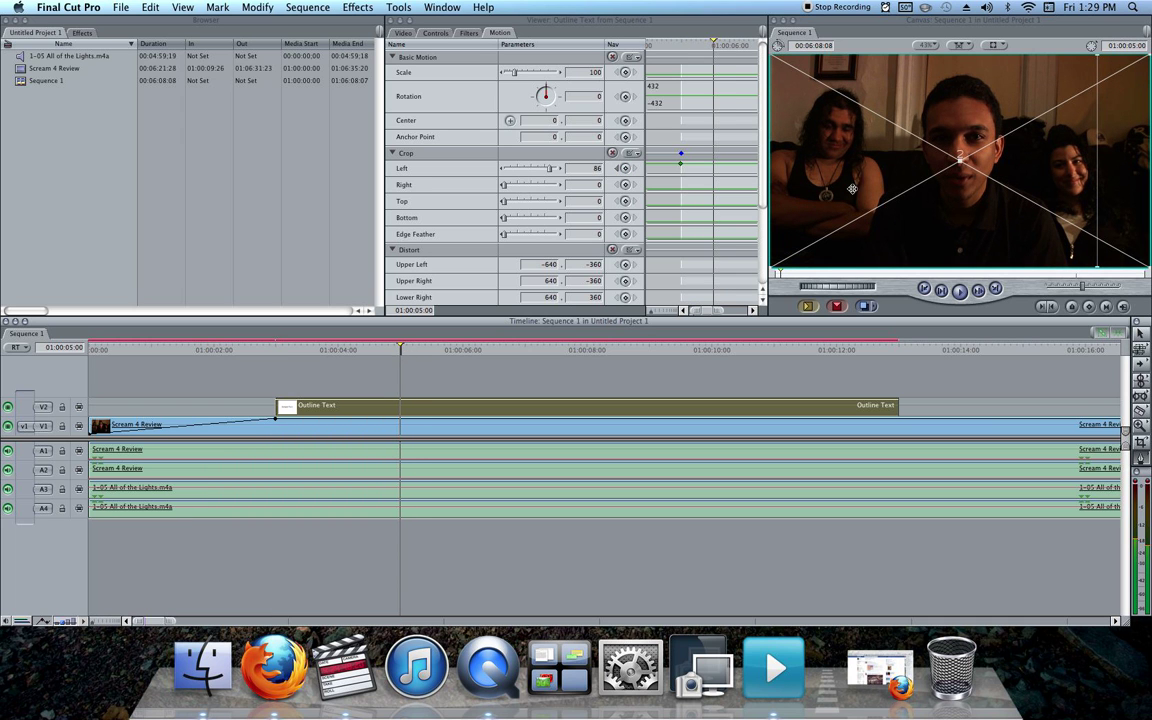
{"action": "left_click", "coordinate": [651, 313]}
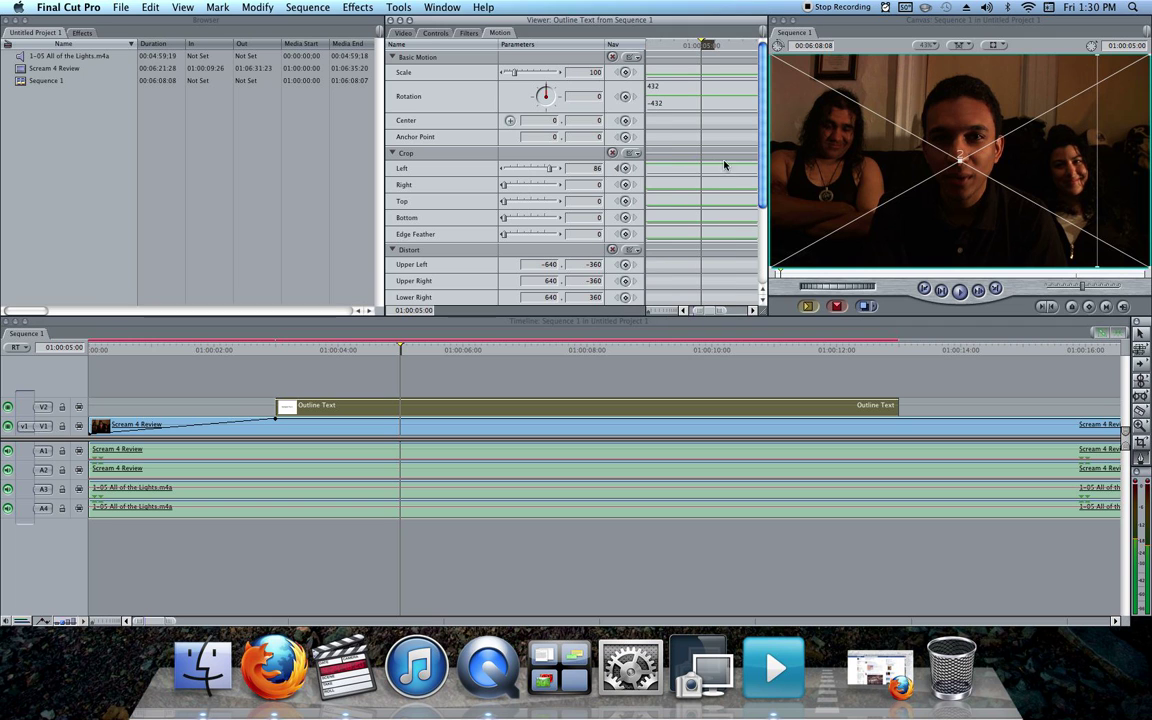
{"action": "left_click", "coordinate": [700, 168], "text": "alt"}
{"action": "left_click_drag", "start_coordinate": [548, 172], "coordinate": [511, 168]}
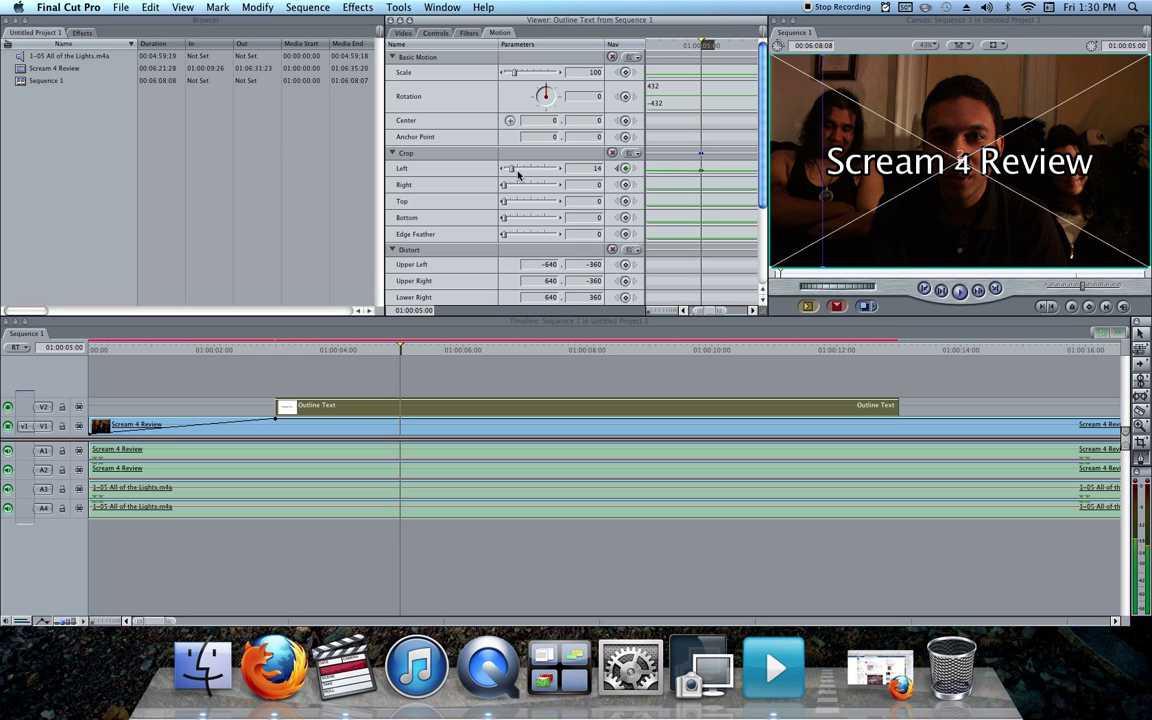
Check the title's crop animation by stepping between its two keyframes and scrubbing across them
{"action": "left_click", "coordinate": [617, 168]}
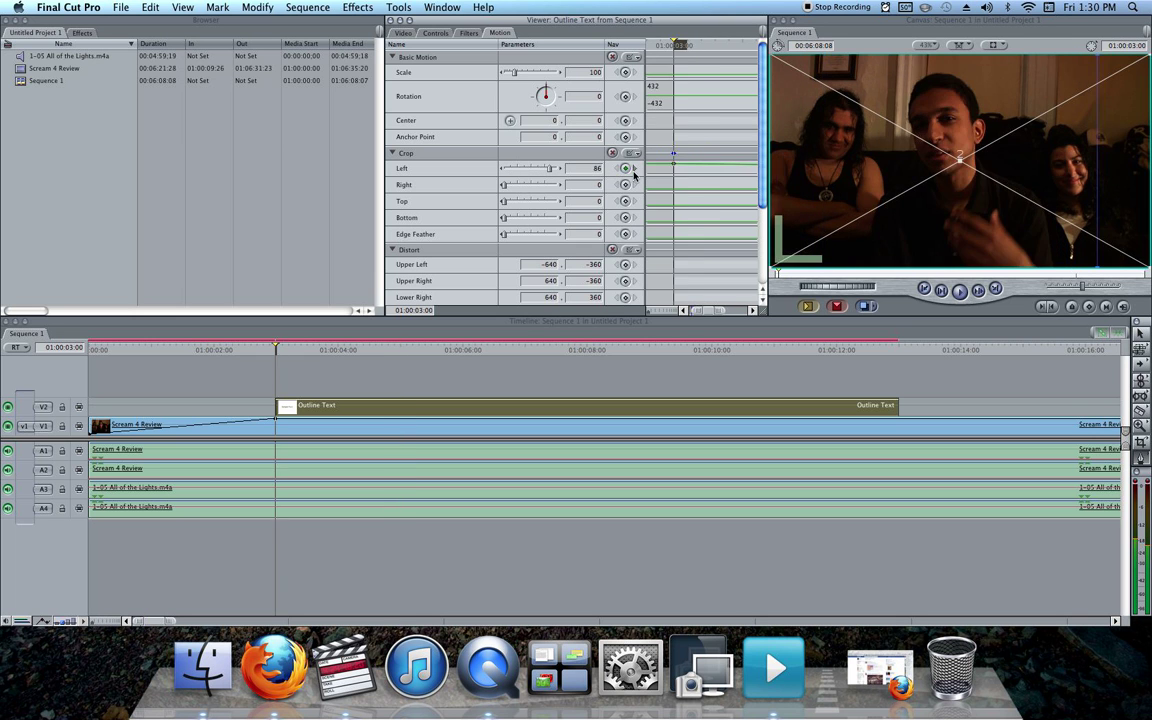
{"action": "left_click", "coordinate": [635, 169]}
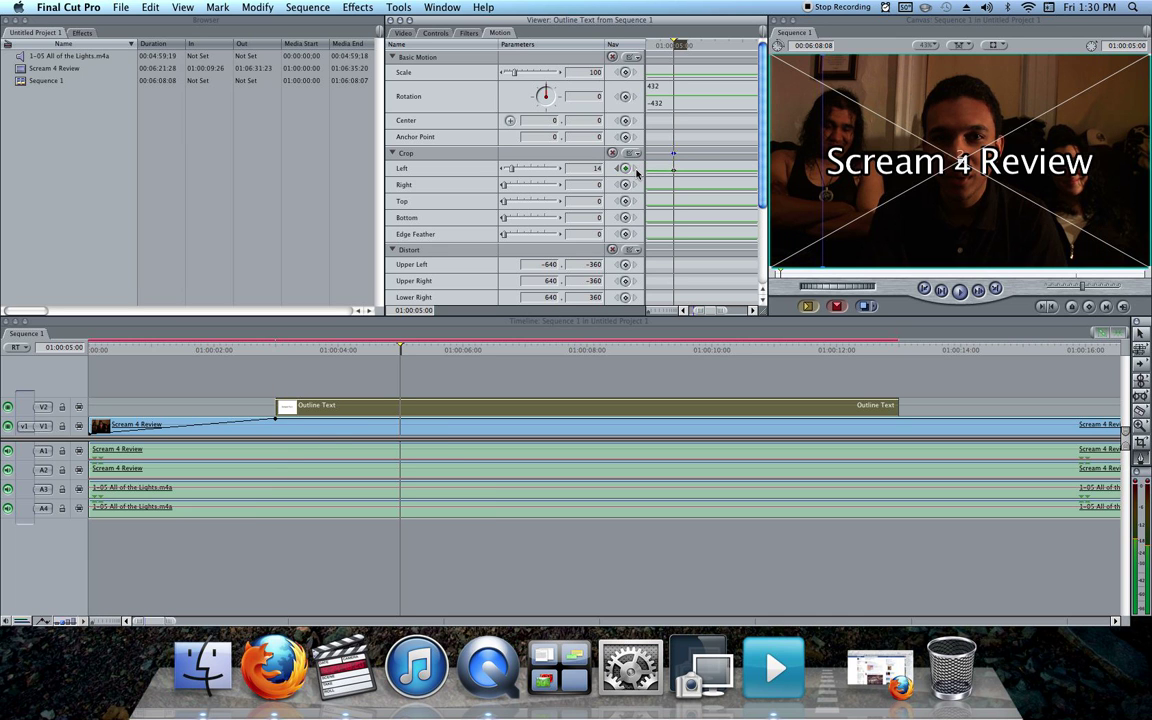
{"action": "left_click_drag", "start_coordinate": [271, 350], "coordinate": [408, 350]}
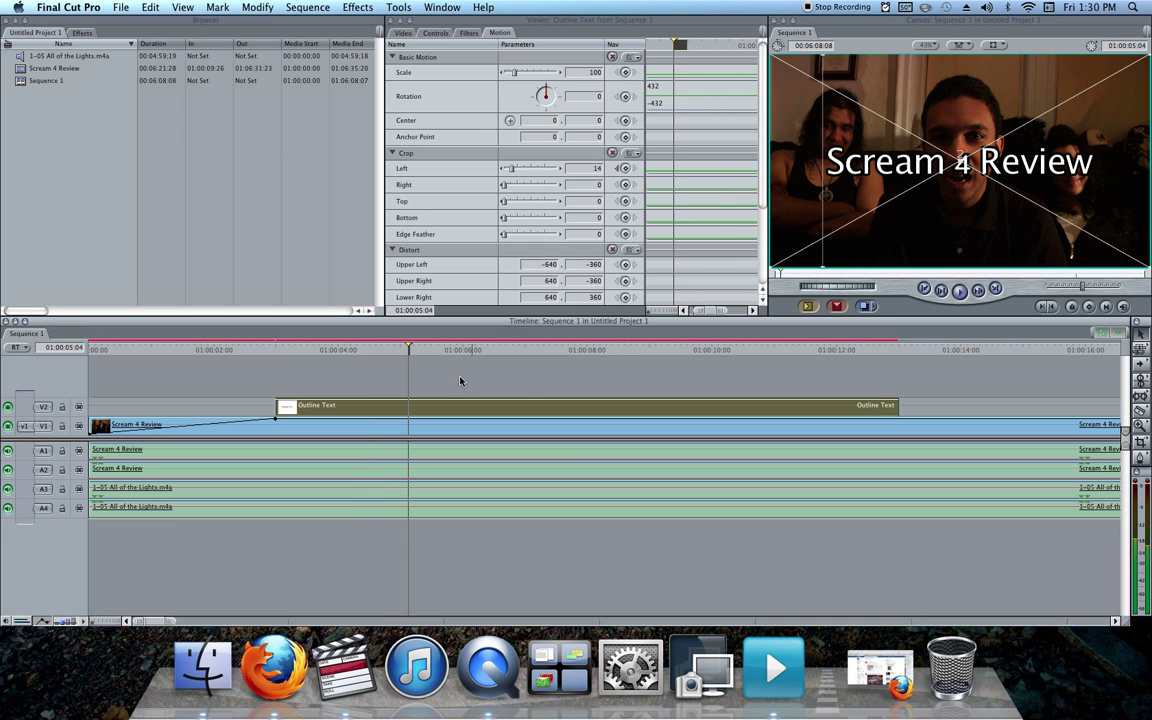
Render the selected title's video and audio, stop the render partway and play back the rendered portion
{"action": "left_click", "coordinate": [307, 7]}
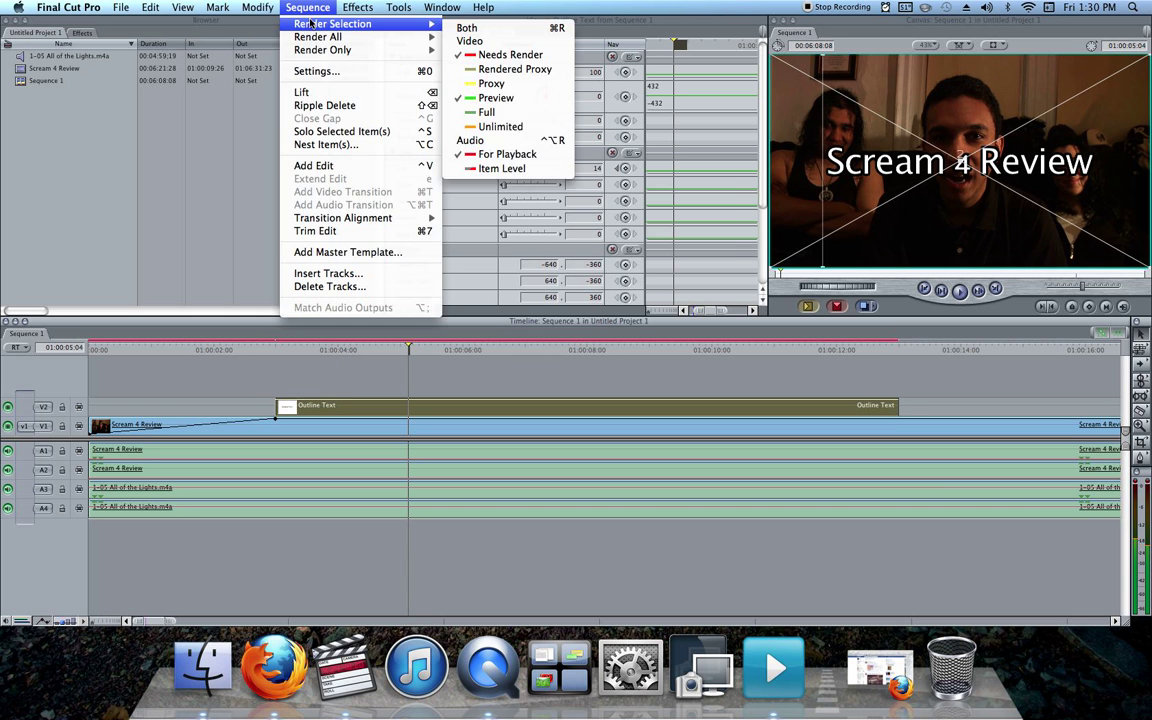
{"action": "left_click", "coordinate": [500, 28]}
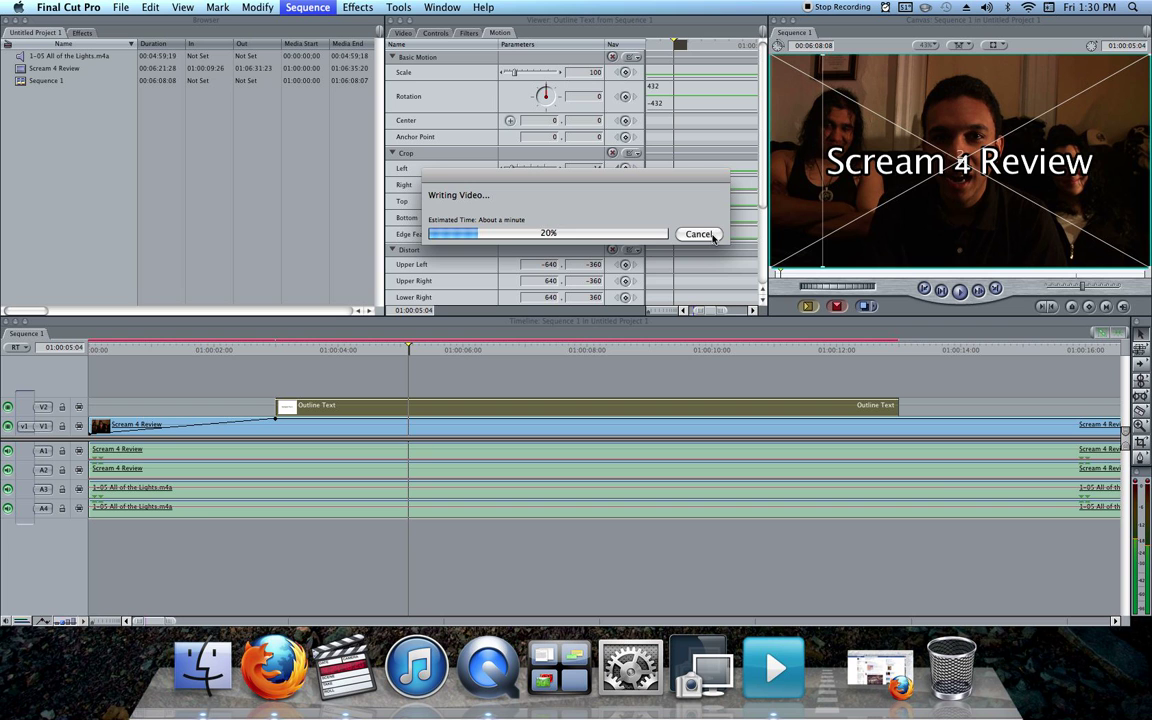
{"action": "left_click_drag", "start_coordinate": [450, 340], "coordinate": [280, 345]}
{"action": "key", "text": "space"}
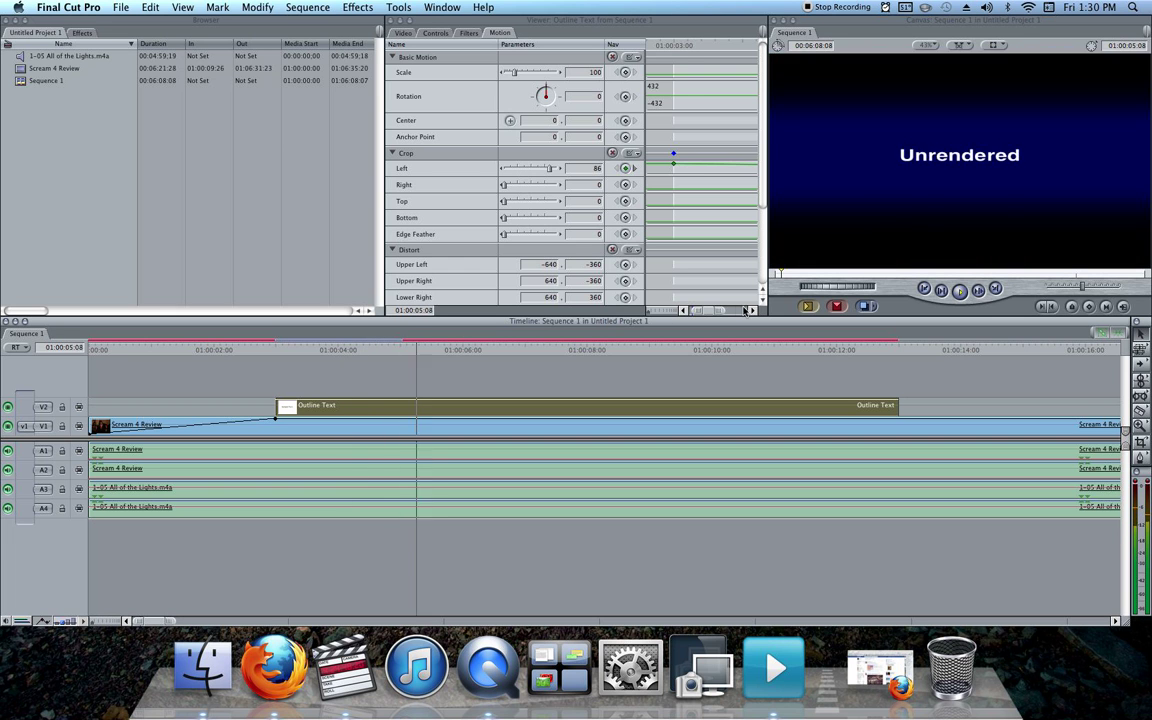
{"action": "key", "text": "space"}
{"action": "left_click_drag", "start_coordinate": [405, 350], "coordinate": [431, 349]}
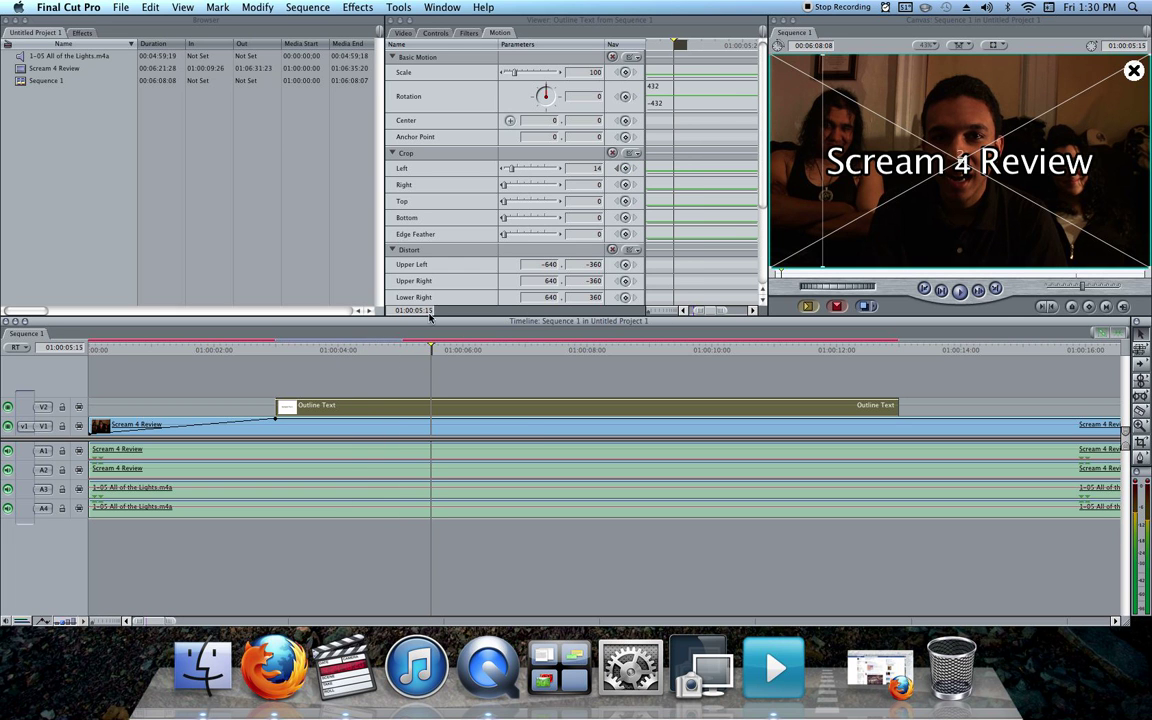
Resume rendering the selected title and stop once a further stretch is processed
{"action": "left_click", "coordinate": [307, 7]}
{"action": "mouse_move", "coordinate": [380, 33]}
{"action": "left_click", "coordinate": [460, 33]}
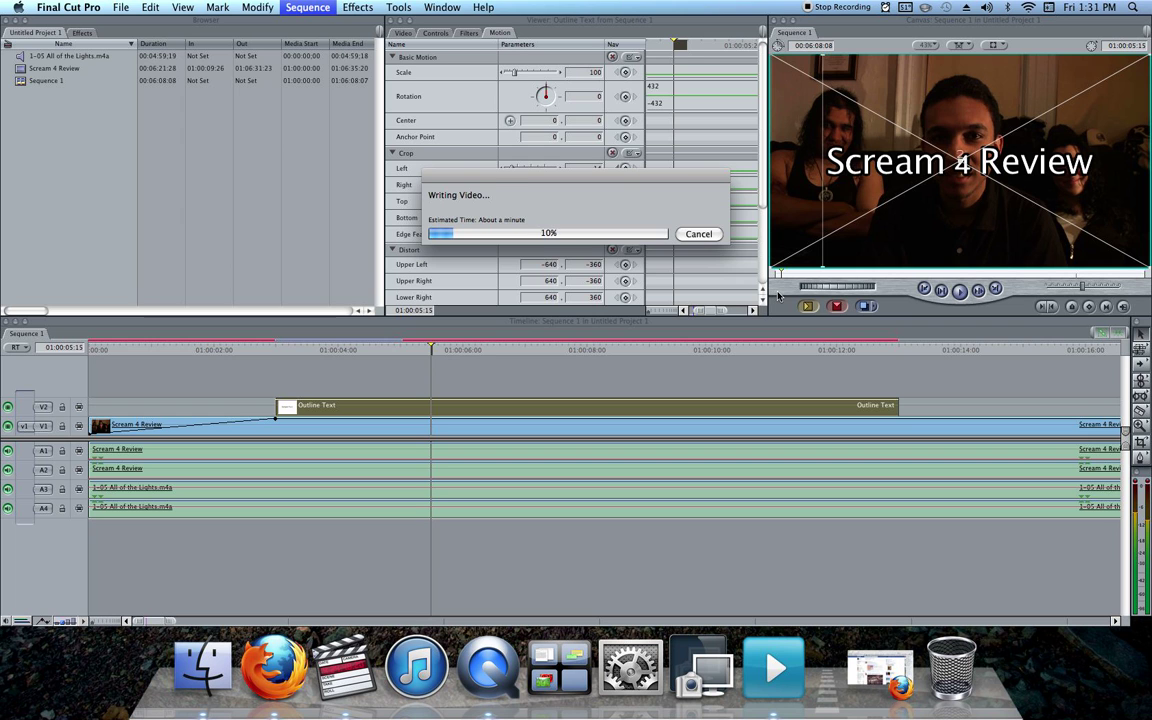
{"action": "left_click", "coordinate": [697, 234]}
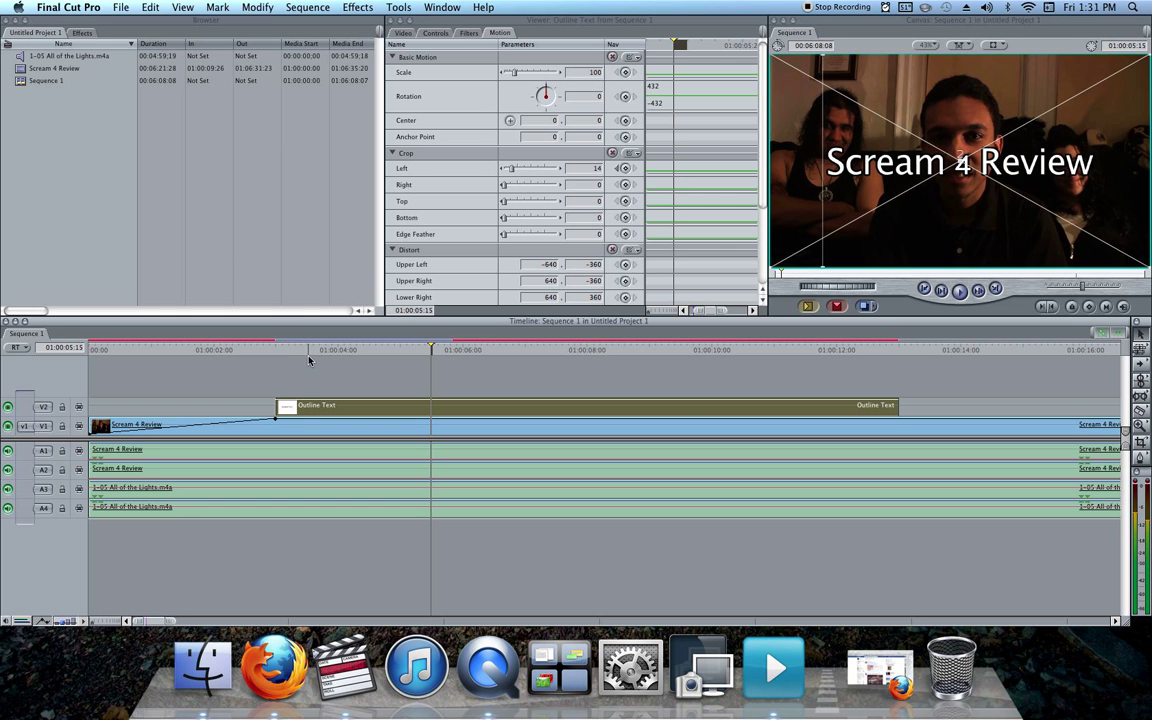
Play the title's crop reveal from 01:00:03:00
{"action": "left_click", "coordinate": [277, 350]}
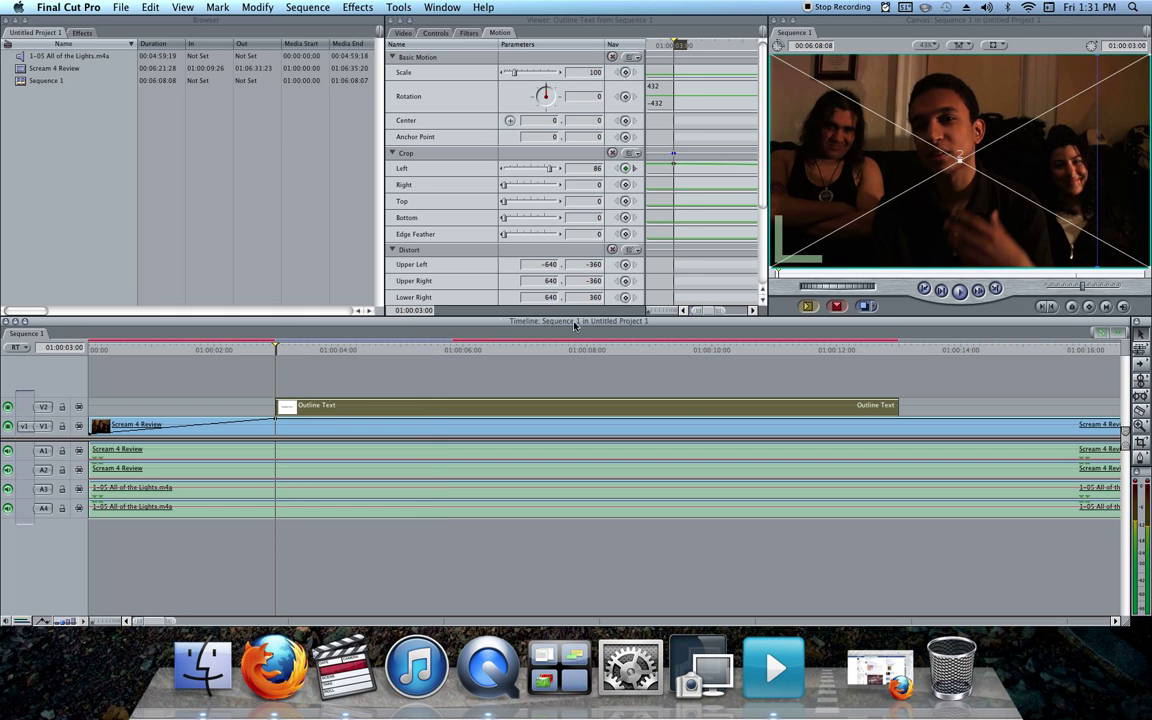
{"action": "key", "text": "space"}
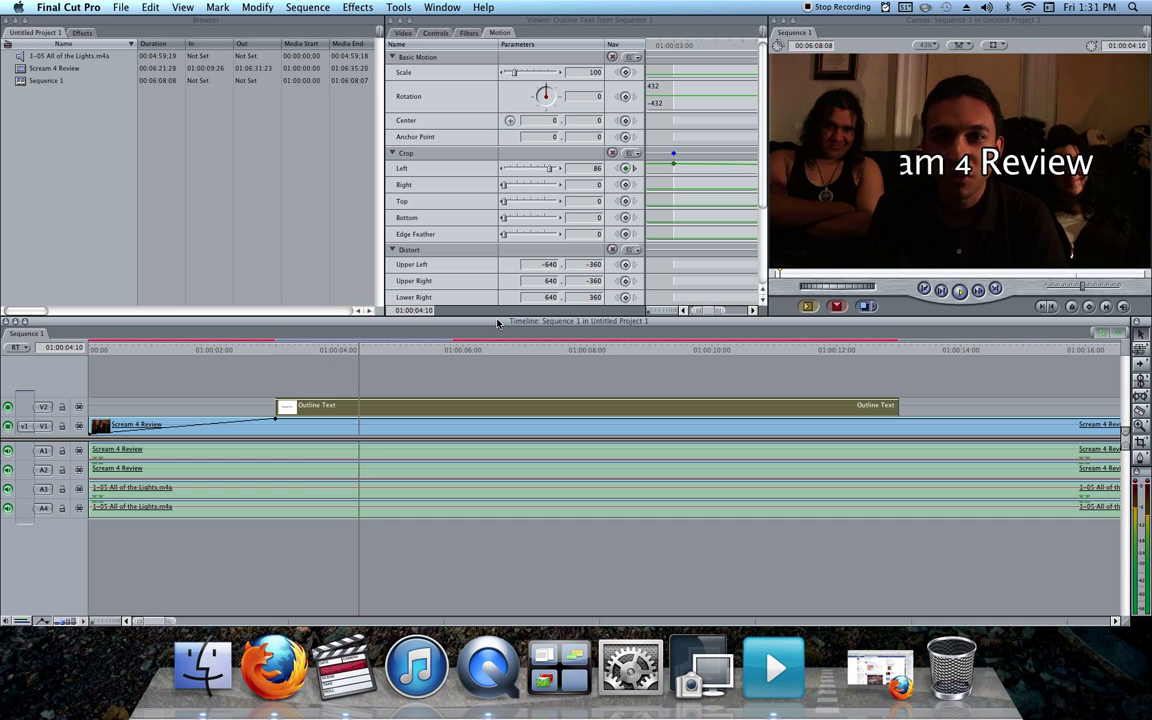
{"action": "key", "text": "space"}
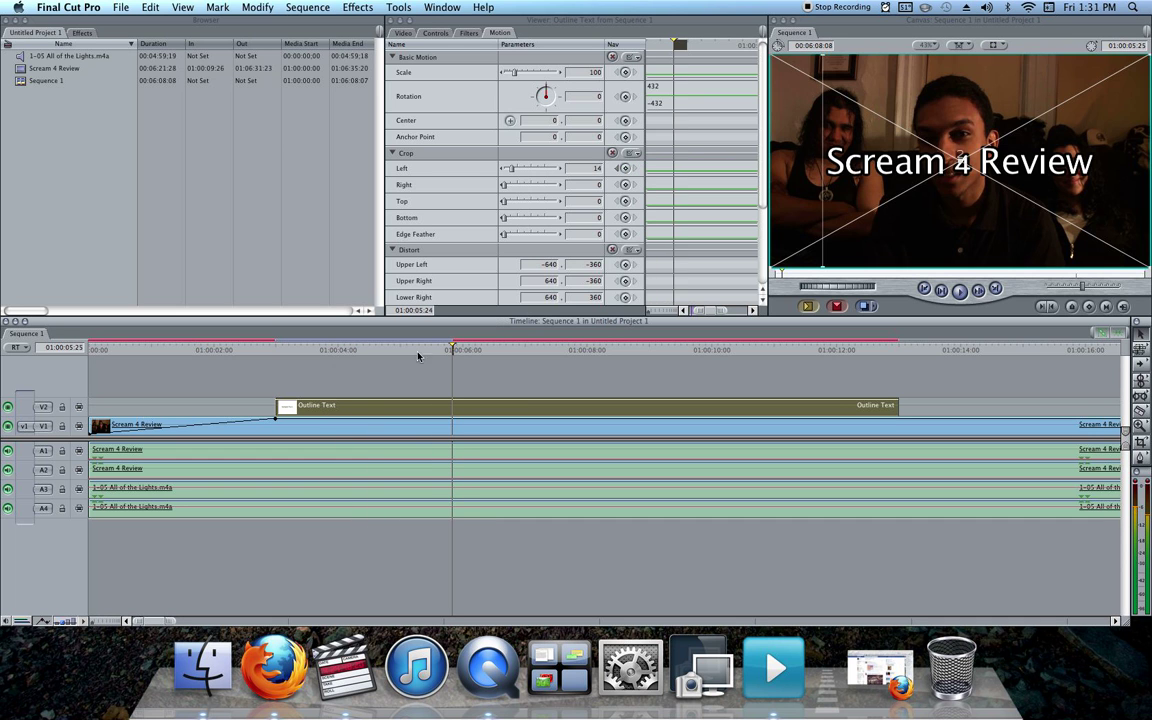
Trim the end of the Outline Text title on track V2 back to 01:00:11:00
{"action": "left_click", "coordinate": [496, 377]}
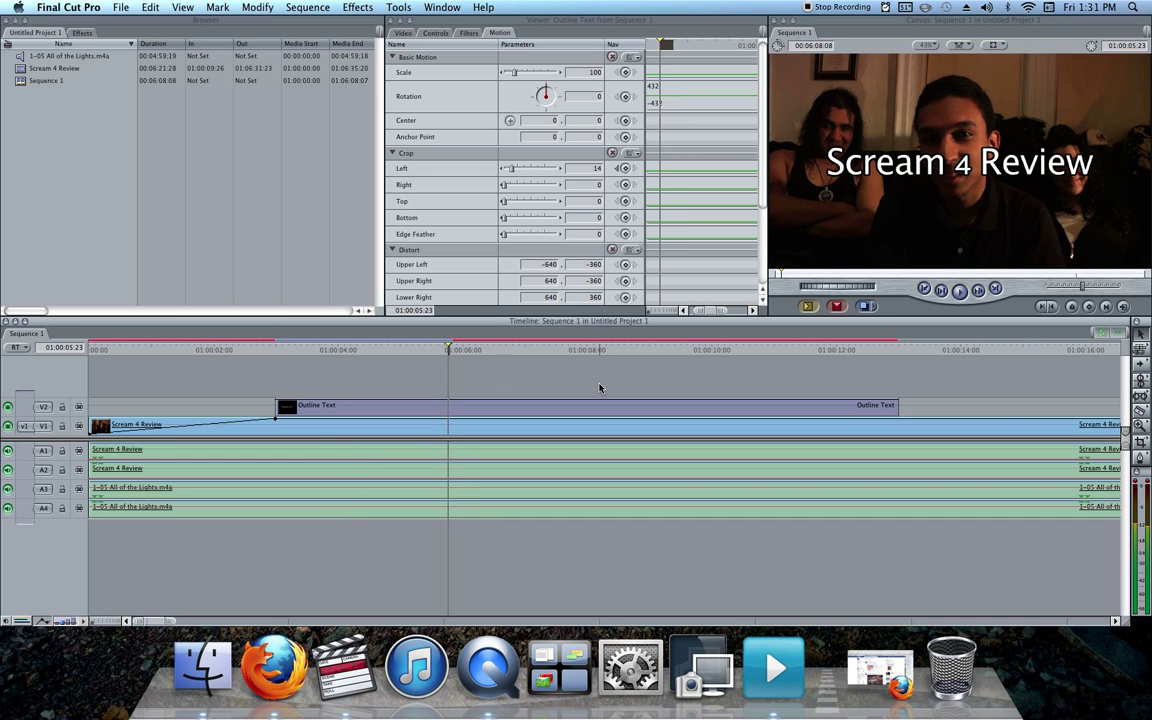
{"action": "left_click", "coordinate": [900, 350]}
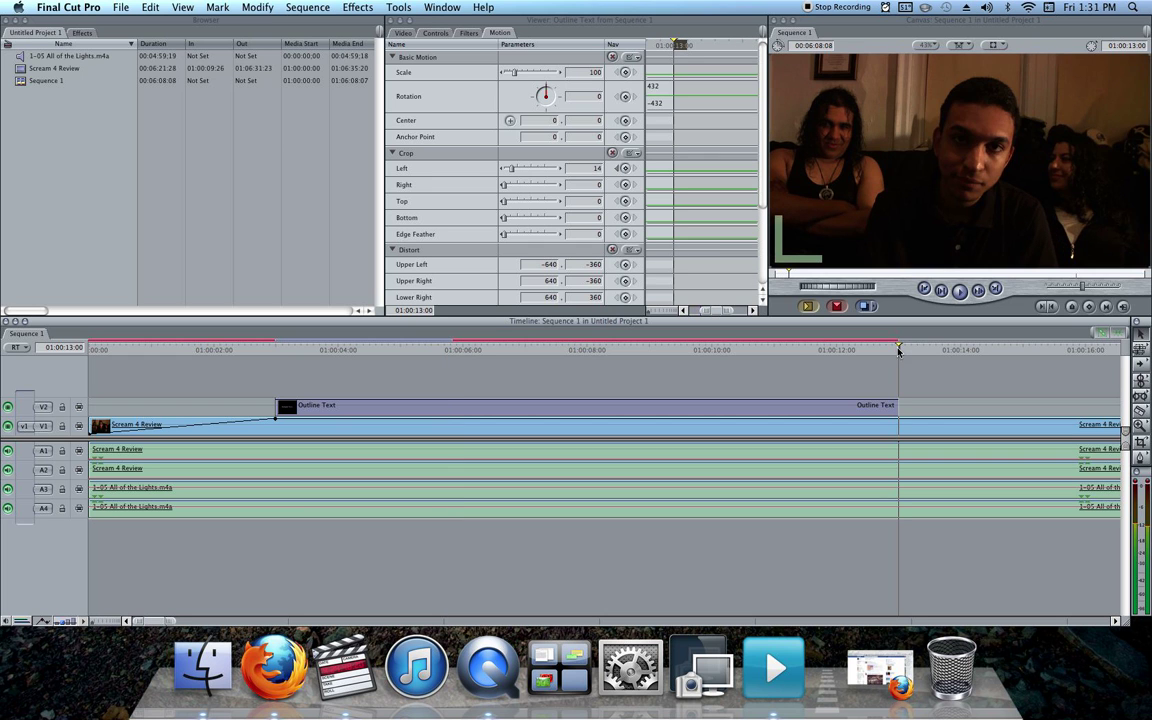
{"action": "mouse_move", "coordinate": [896, 404]}
{"action": "left_mouse_down"}
{"action": "mouse_move", "coordinate": [768, 407]}
{"action": "mouse_move", "coordinate": [892, 405]}
{"action": "left_mouse_up"}
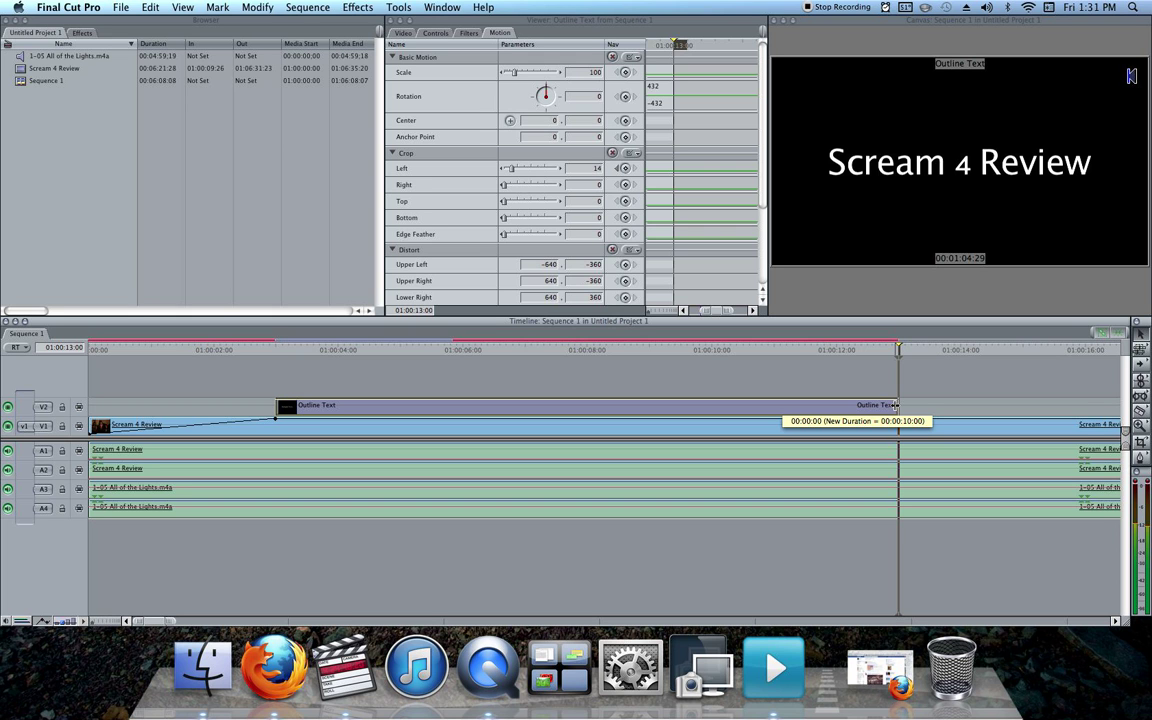
{"action": "left_click_drag", "start_coordinate": [894, 406], "coordinate": [804, 407]}
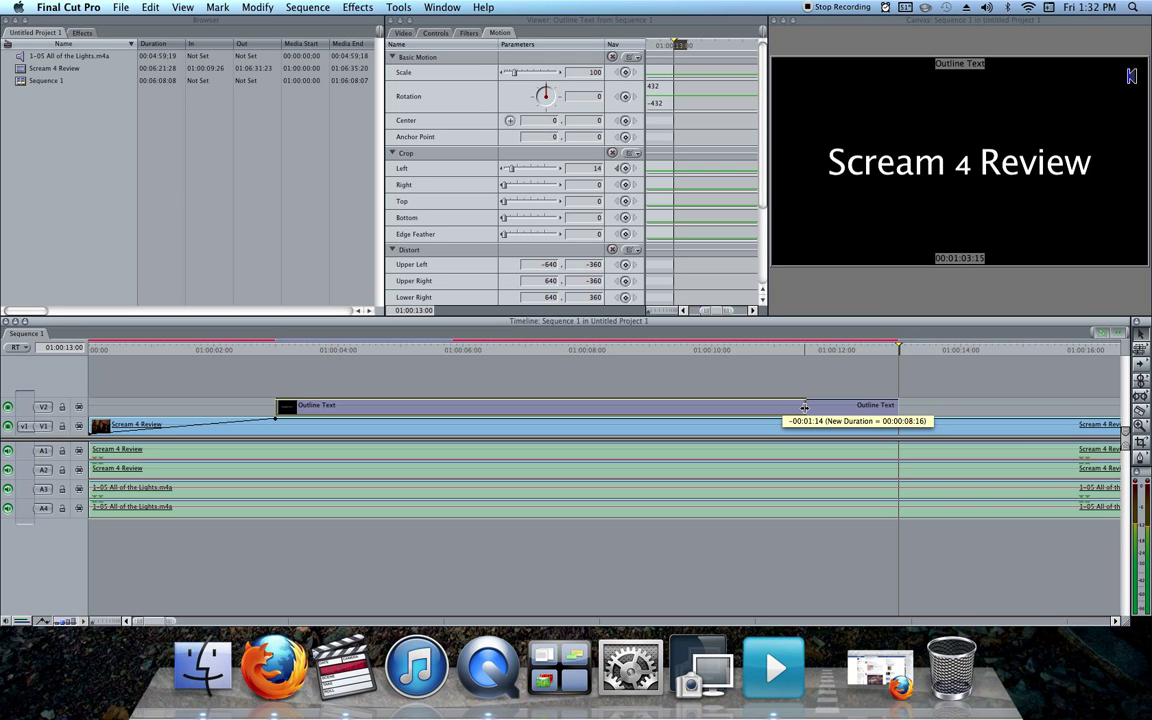
{"action": "left_click_drag", "start_coordinate": [804, 407], "coordinate": [771, 405]}
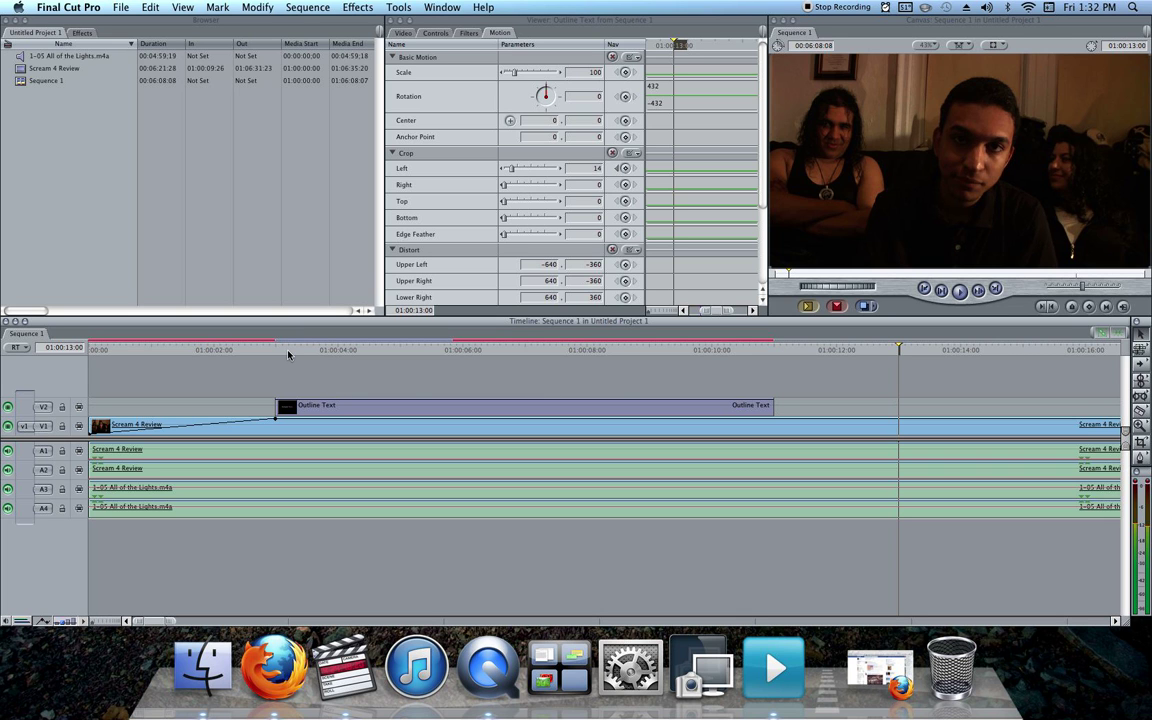
Add Left crop keyframes to the Outline Text title at 01:00:11:00 and 01:00:10:00
{"action": "left_click", "coordinate": [288, 355]}
{"action": "left_click_drag", "start_coordinate": [288, 355], "coordinate": [400, 353]}
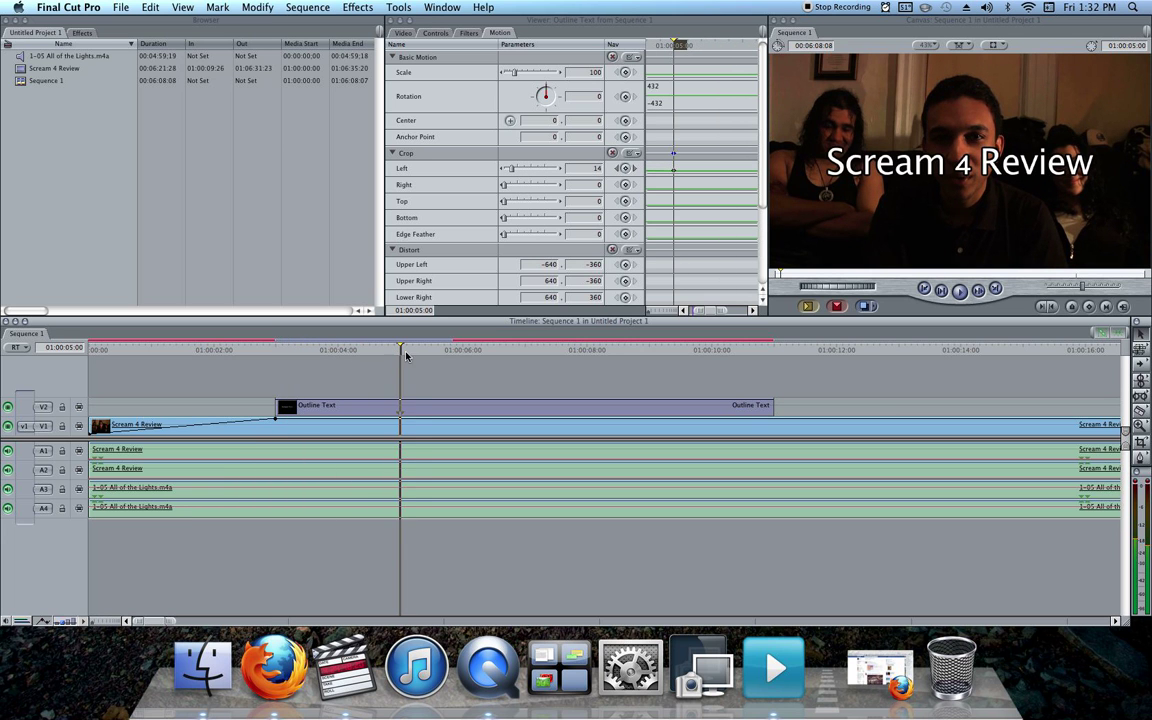
{"action": "left_click", "coordinate": [771, 347]}
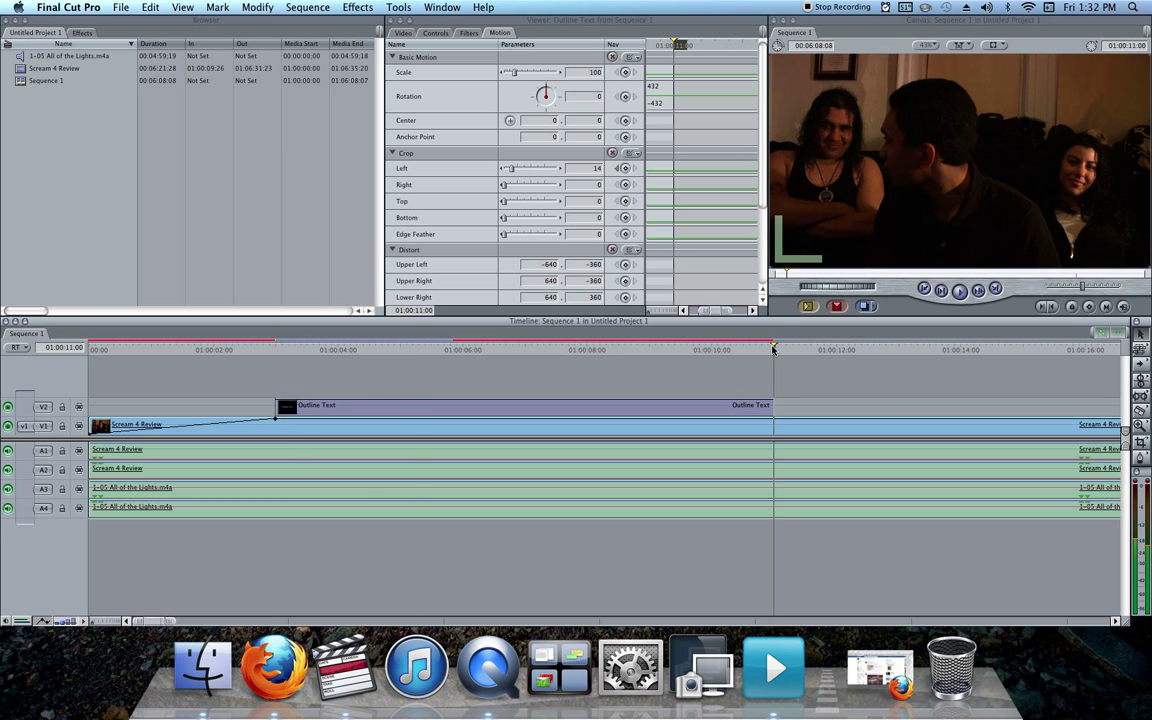
{"action": "left_click", "coordinate": [649, 311]}
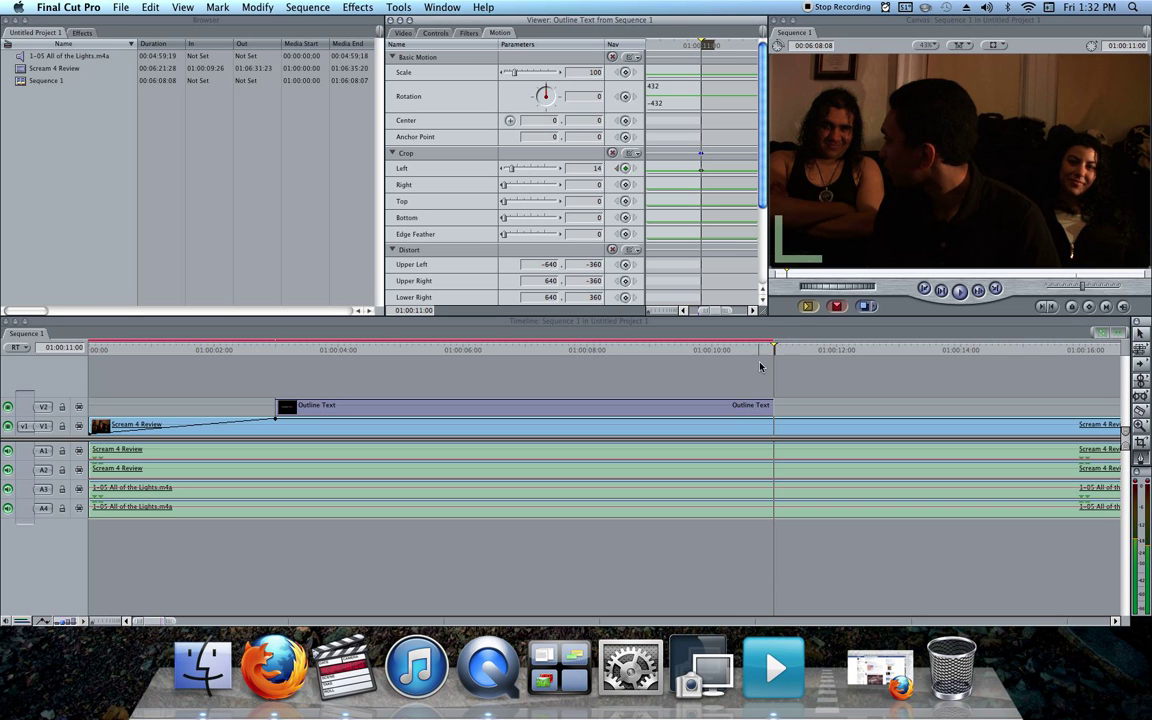
{"action": "left_click", "coordinate": [785, 334]}
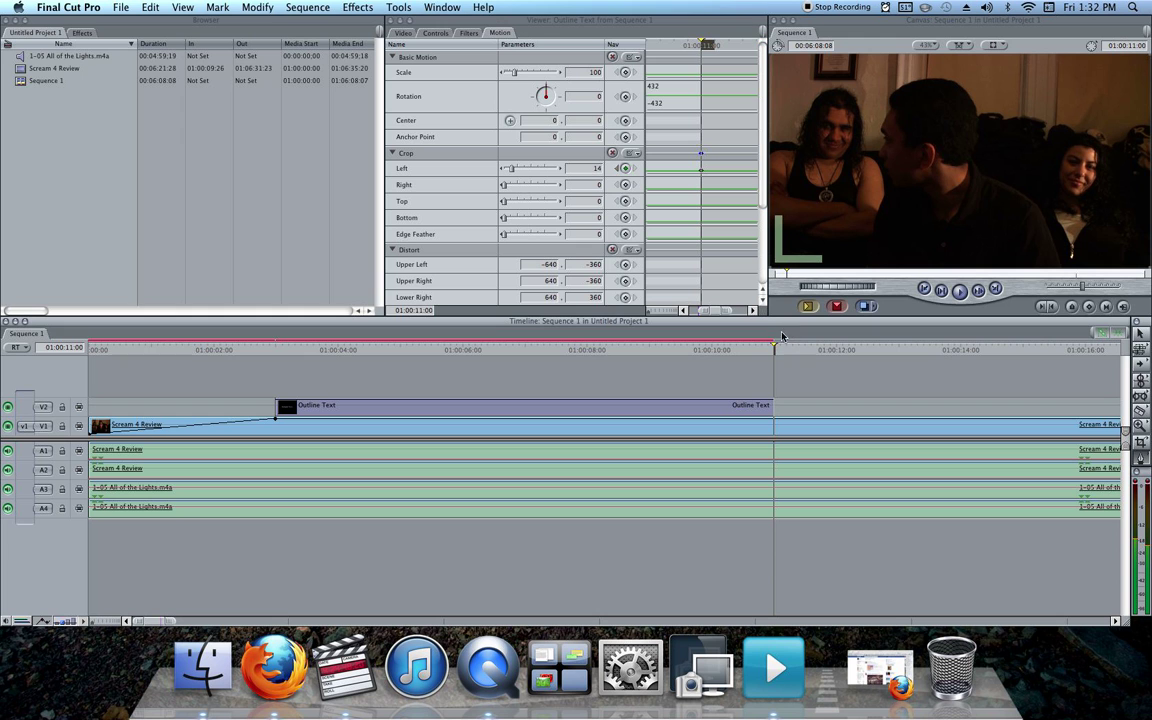
{"action": "left_click", "coordinate": [714, 352]}
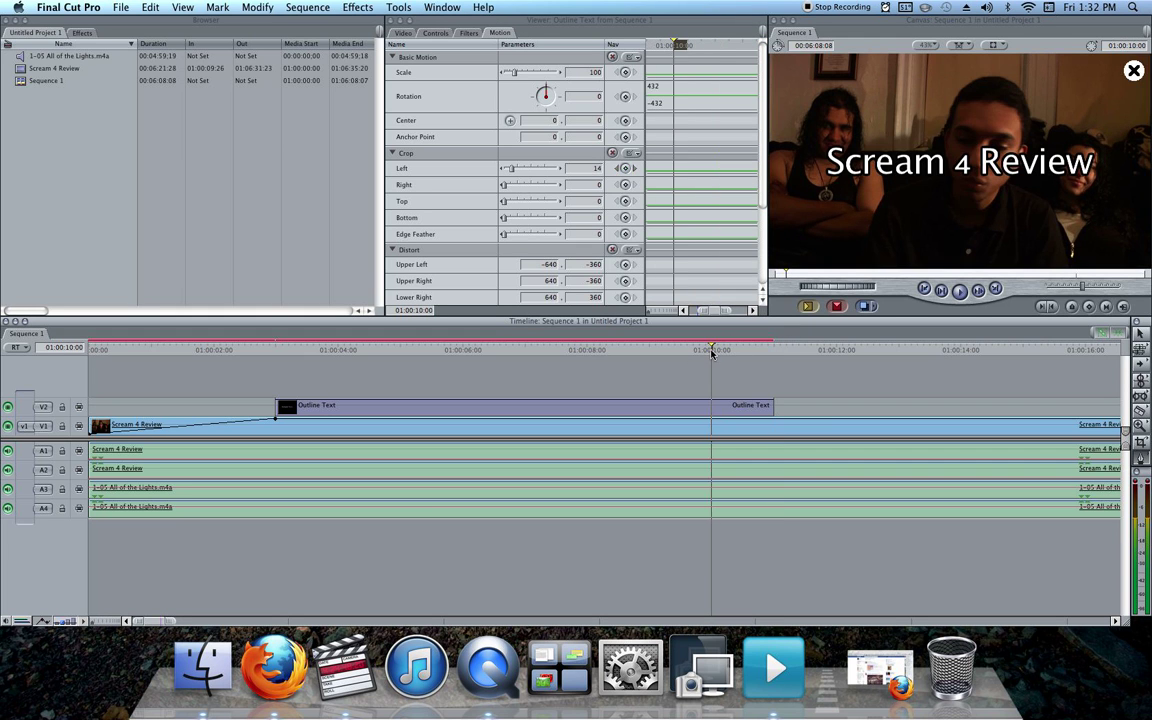
{"action": "left_click", "coordinate": [673, 172]}
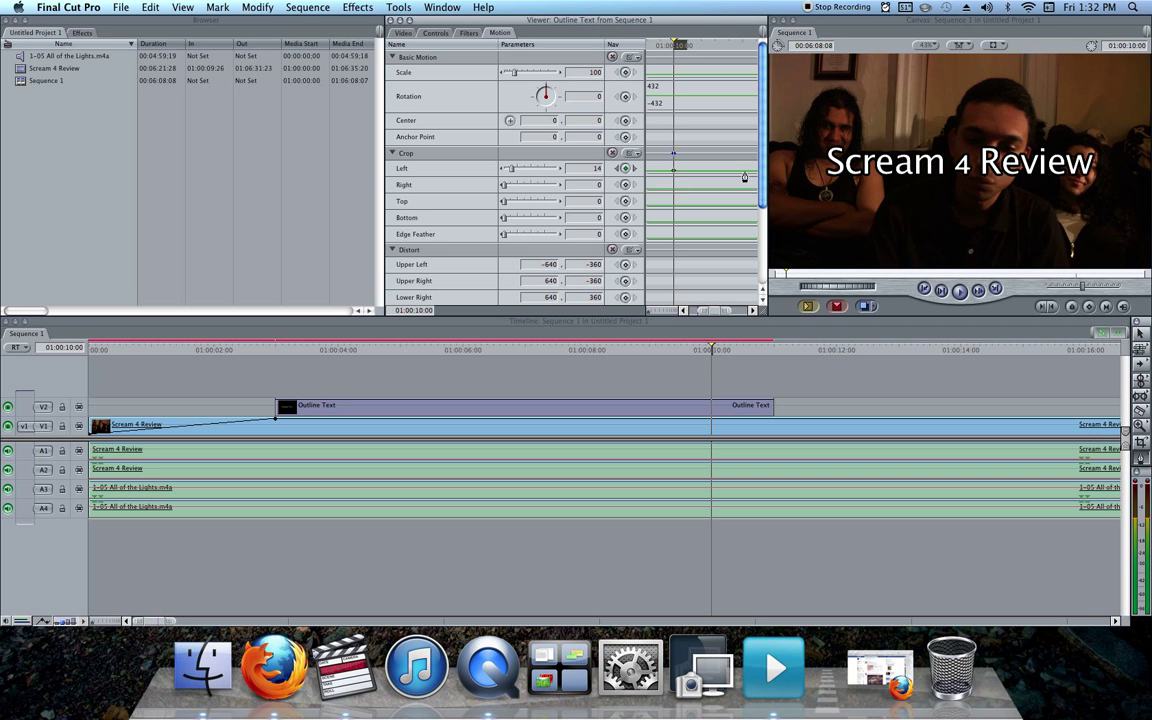
{"action": "left_click", "coordinate": [711, 333]}
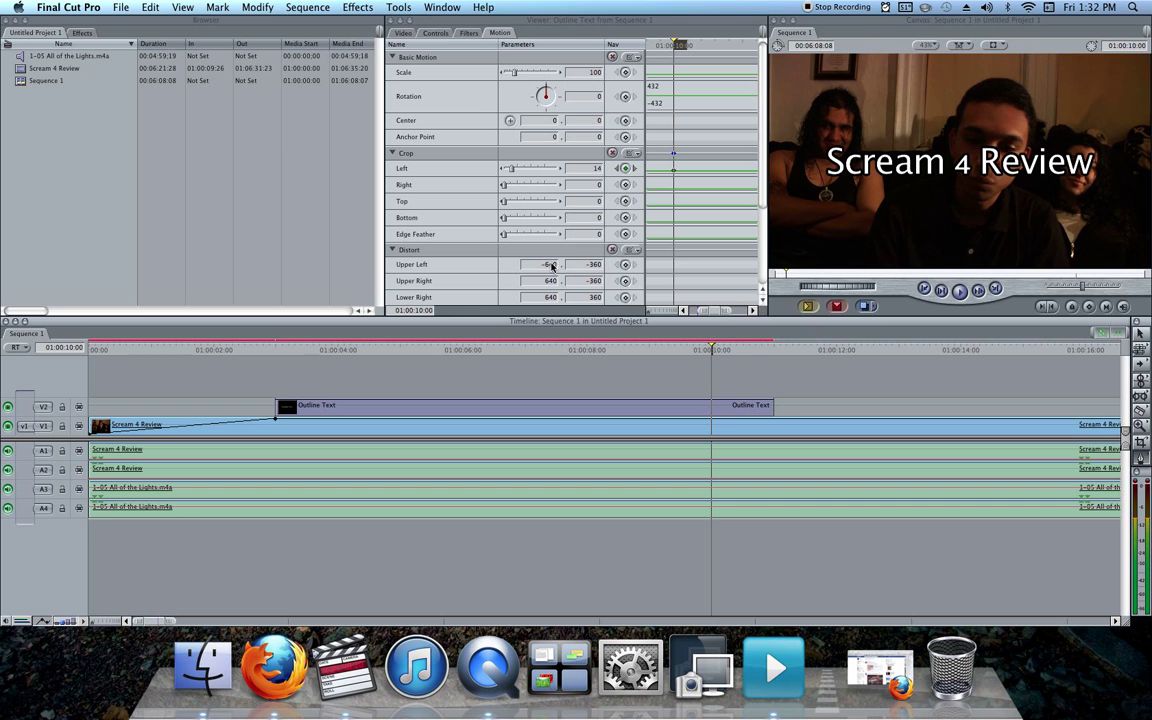
Keyframe the title's Left crop at 86 on its last frame, 01:00:10:29, and scrub across the closing crop
{"action": "left_click", "coordinate": [636, 169]}
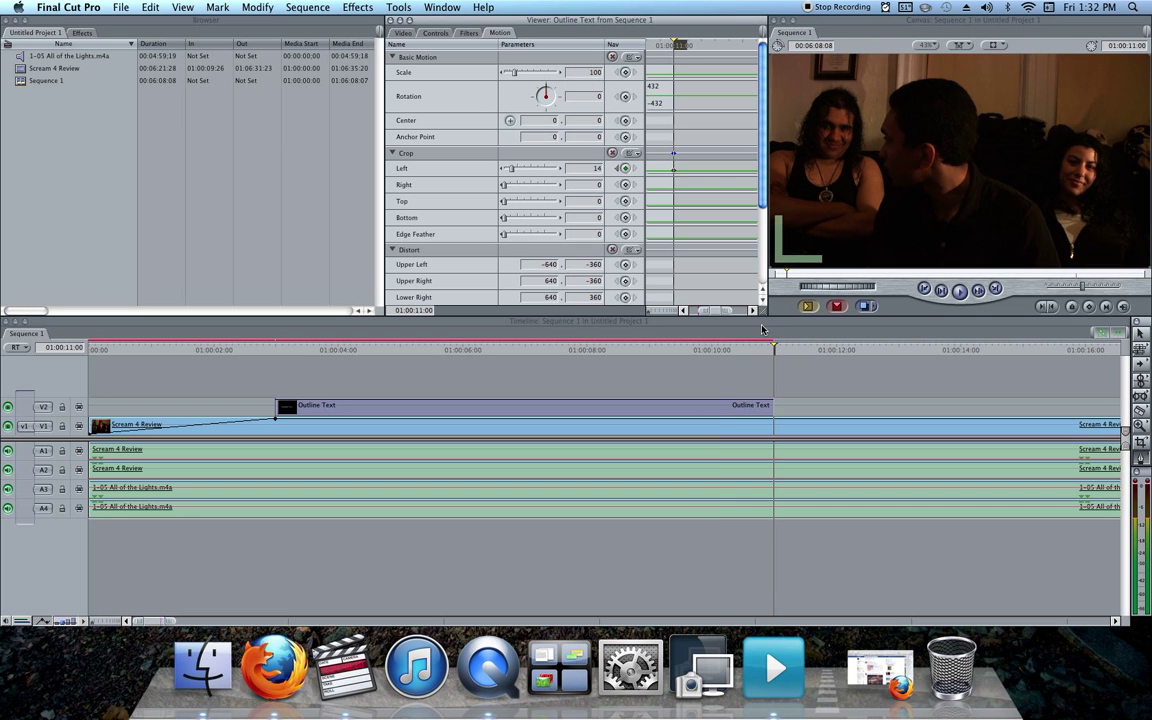
{"action": "left_click_drag", "start_coordinate": [667, 172], "coordinate": [658, 172]}
{"action": "left_click", "coordinate": [618, 168]}
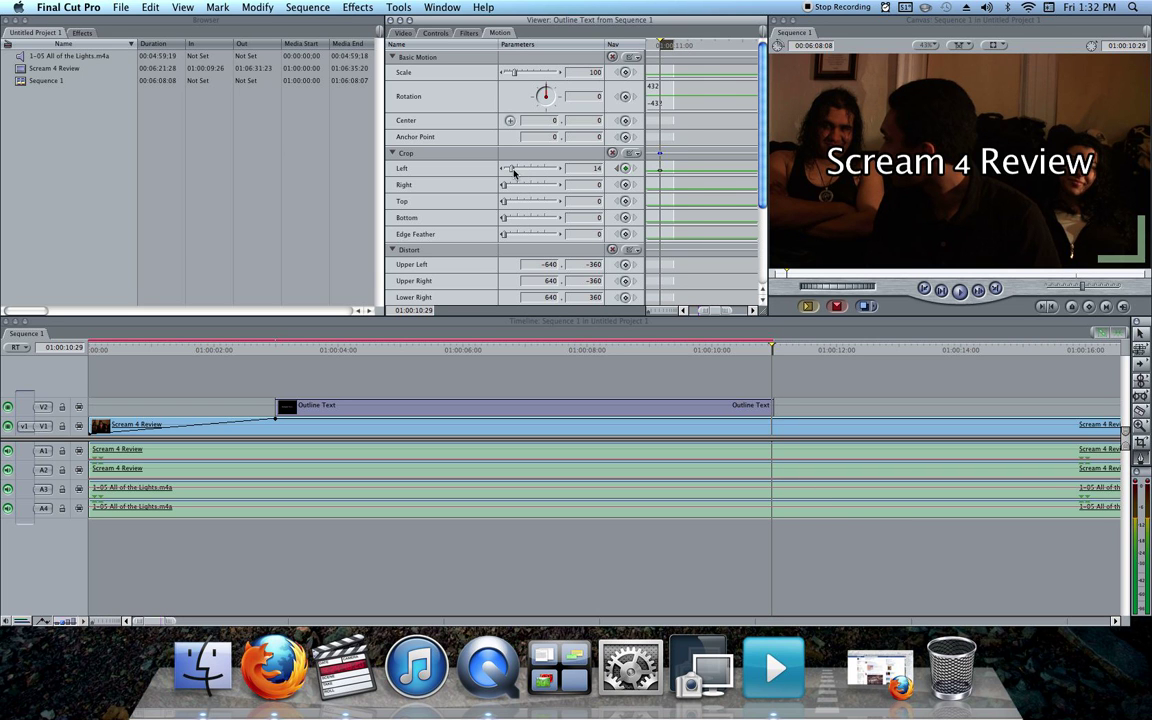
{"action": "left_click_drag", "start_coordinate": [513, 172], "coordinate": [550, 171]}
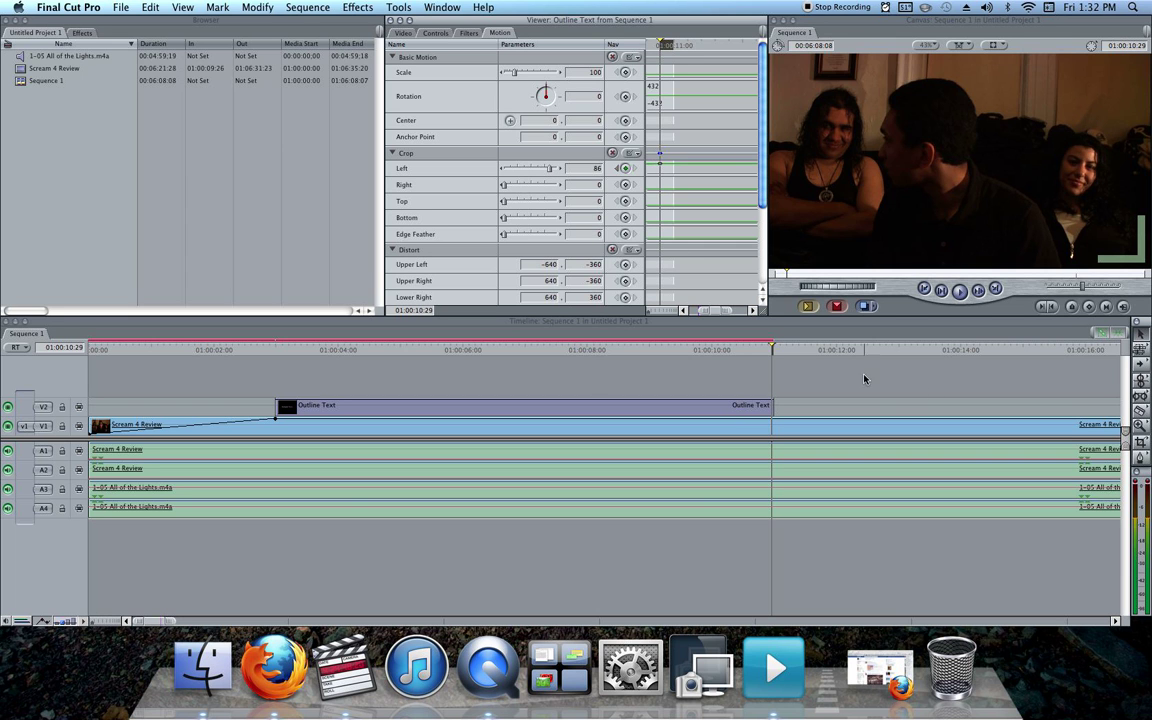
{"action": "left_click", "coordinate": [614, 358]}
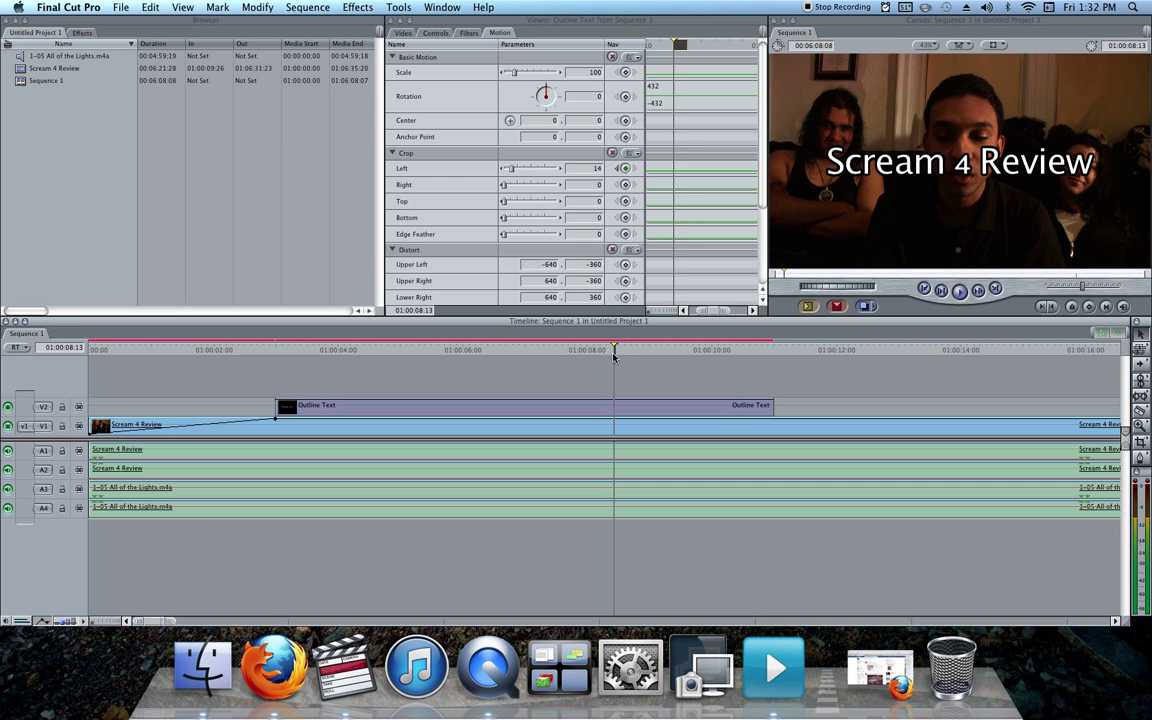
{"action": "left_click_drag", "start_coordinate": [614, 356], "coordinate": [771, 357]}
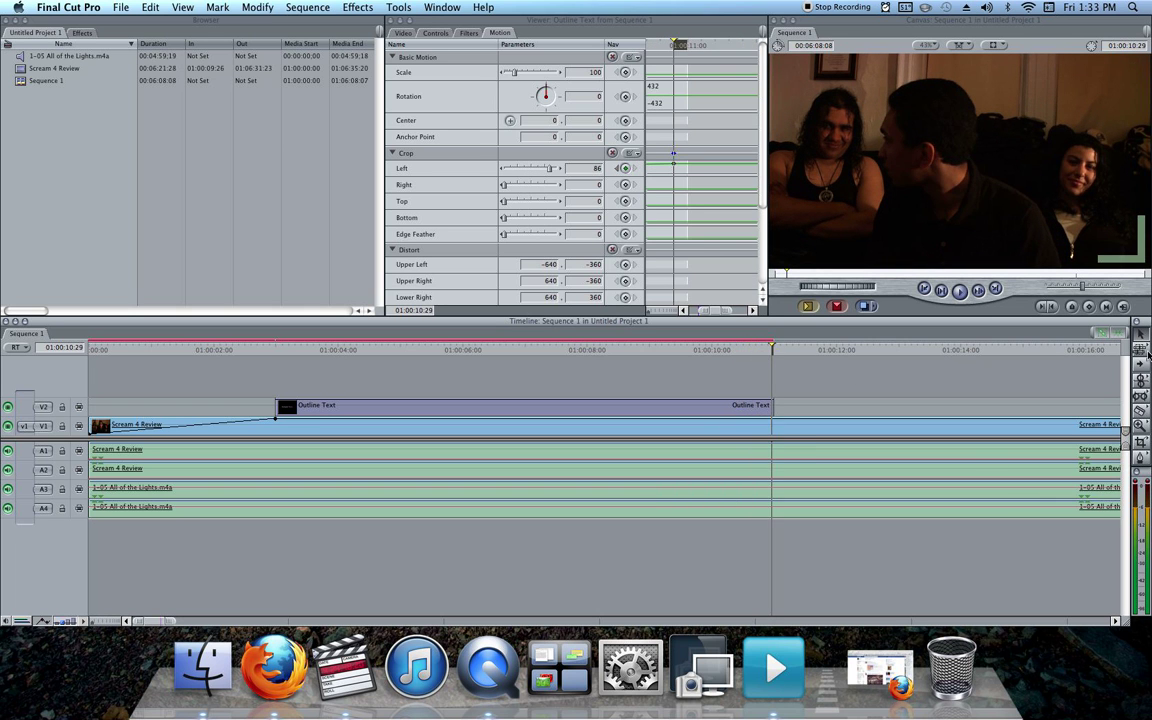
Delete the Outline Text title from track V2 and move the playhead near the end of the Scream 4 Review clip
{"action": "left_click_drag", "start_coordinate": [766, 383], "coordinate": [545, 409]}
{"action": "left_click", "coordinate": [305, 7]}
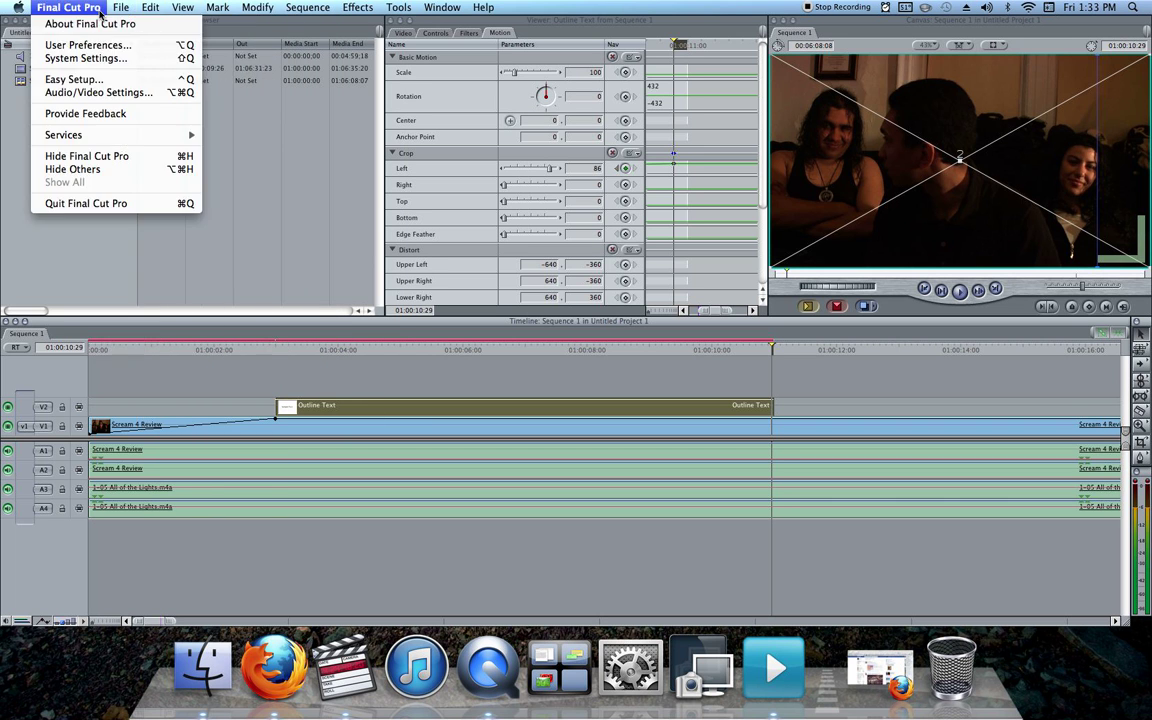
{"action": "left_click", "coordinate": [787, 427]}
{"action": "left_click", "coordinate": [838, 393]}
{"action": "left_click", "coordinate": [594, 405]}
{"action": "left_click", "coordinate": [604, 427]}
{"action": "left_click", "coordinate": [602, 406]}
{"action": "key", "text": "Delete"}
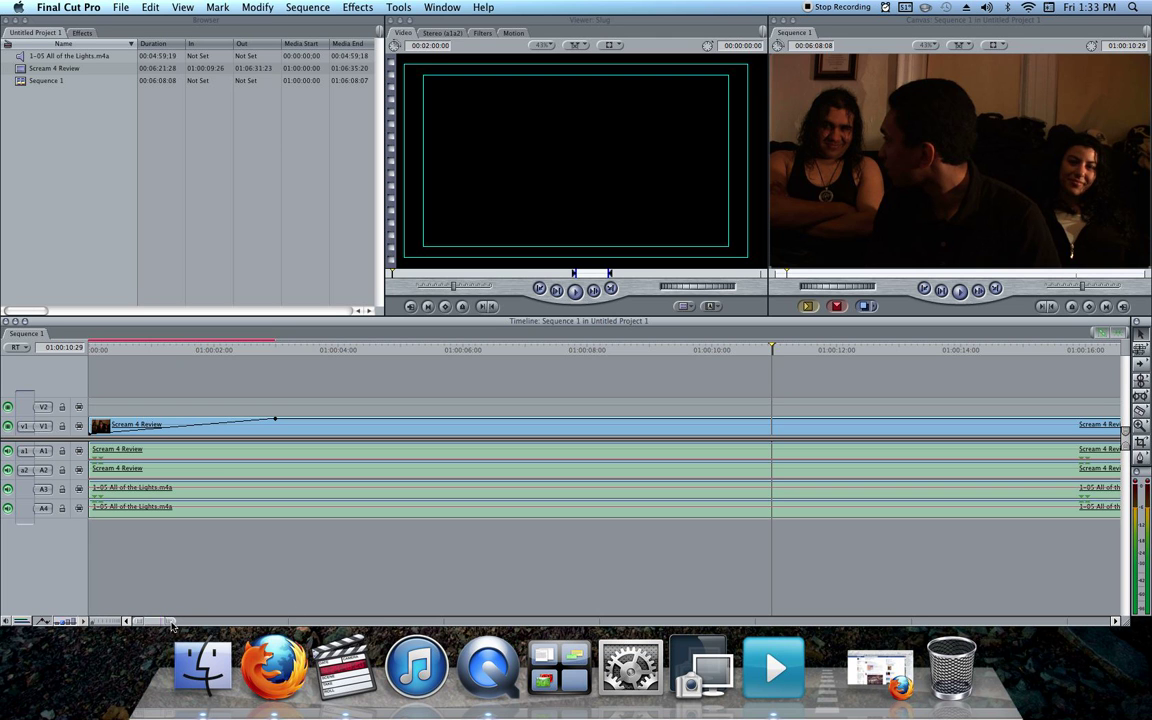
{"action": "left_click_drag", "start_coordinate": [168, 622], "coordinate": [1106, 588]}
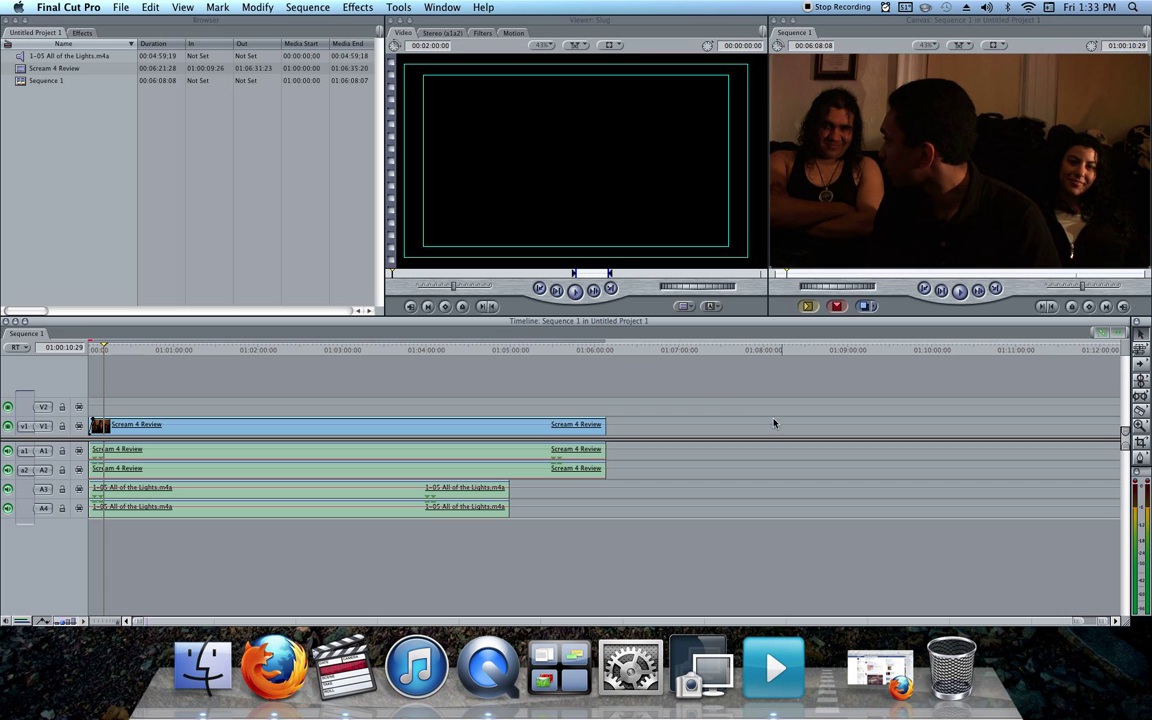
{"action": "left_click", "coordinate": [604, 350]}
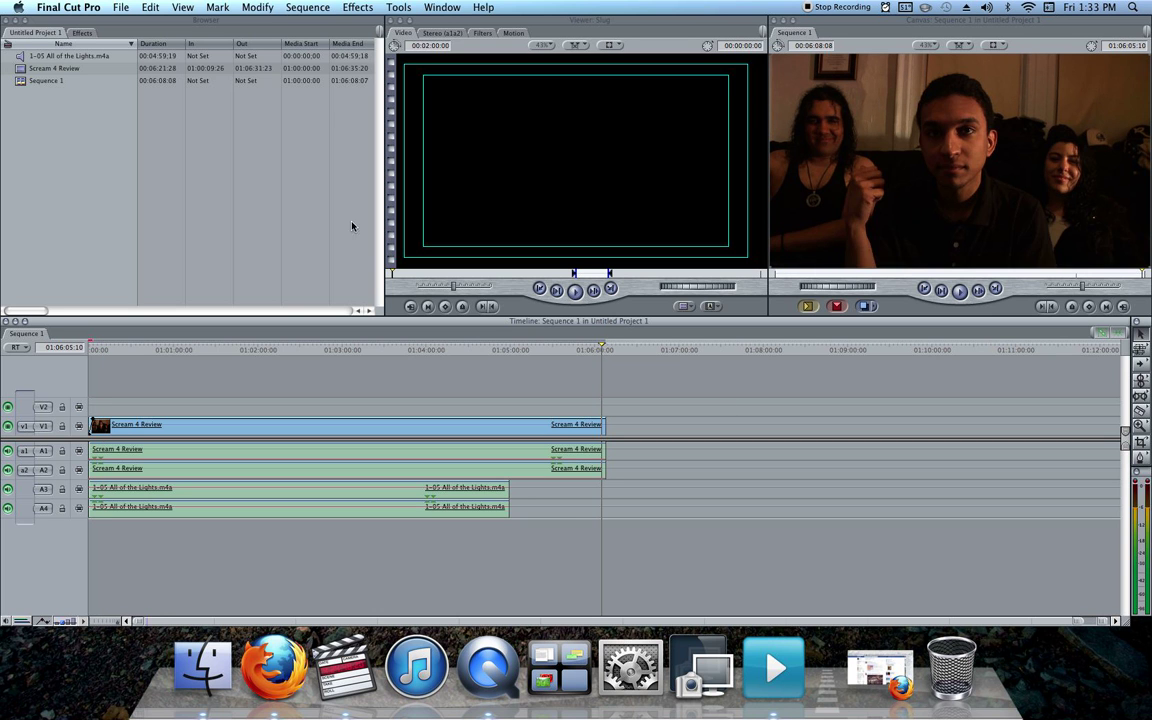
Import "You...thats who the fuck I'm touching.m4v" from the Random folder under Jet Central Projects, High Definition Videos
{"action": "left_click", "coordinate": [120, 7]}
{"action": "mouse_move", "coordinate": [165, 196]}
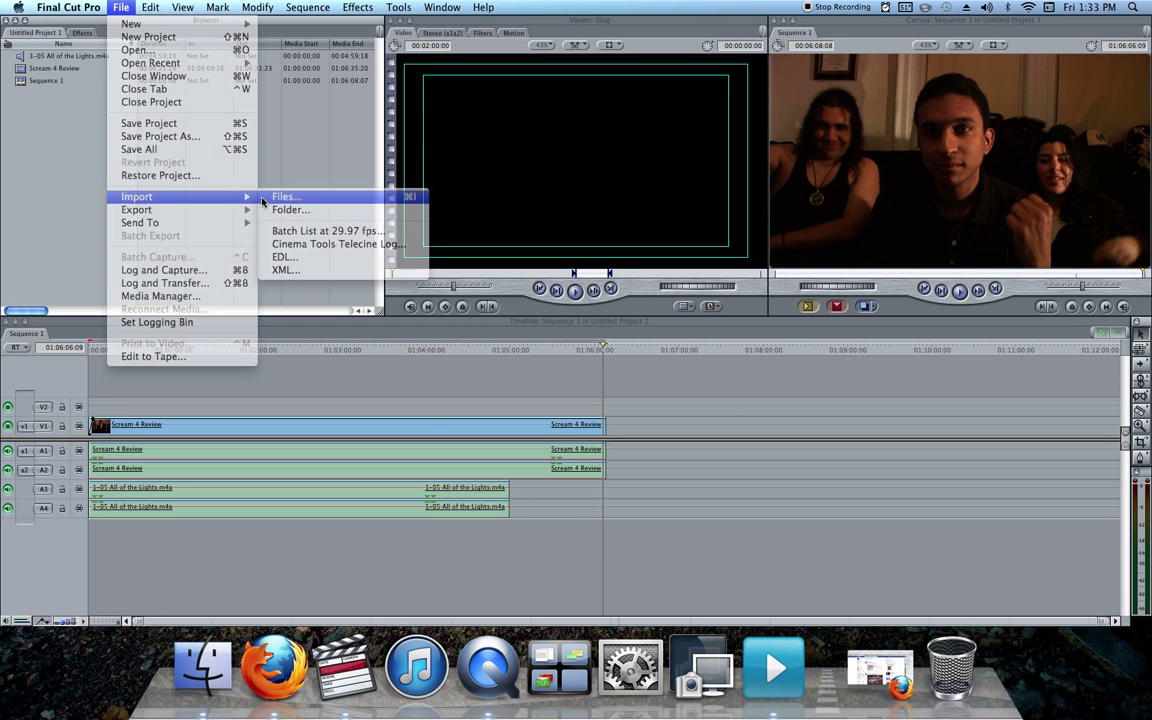
{"action": "left_click", "coordinate": [285, 196]}
{"action": "left_click", "coordinate": [42, 187]}
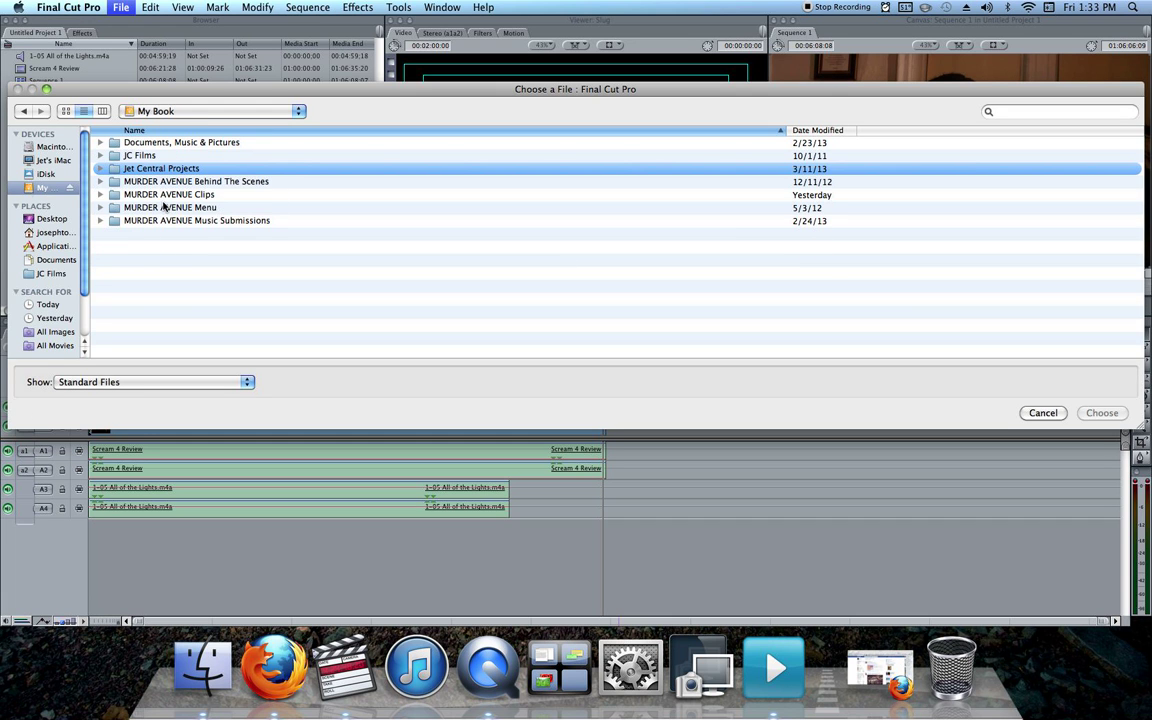
{"action": "left_click", "coordinate": [99, 168]}
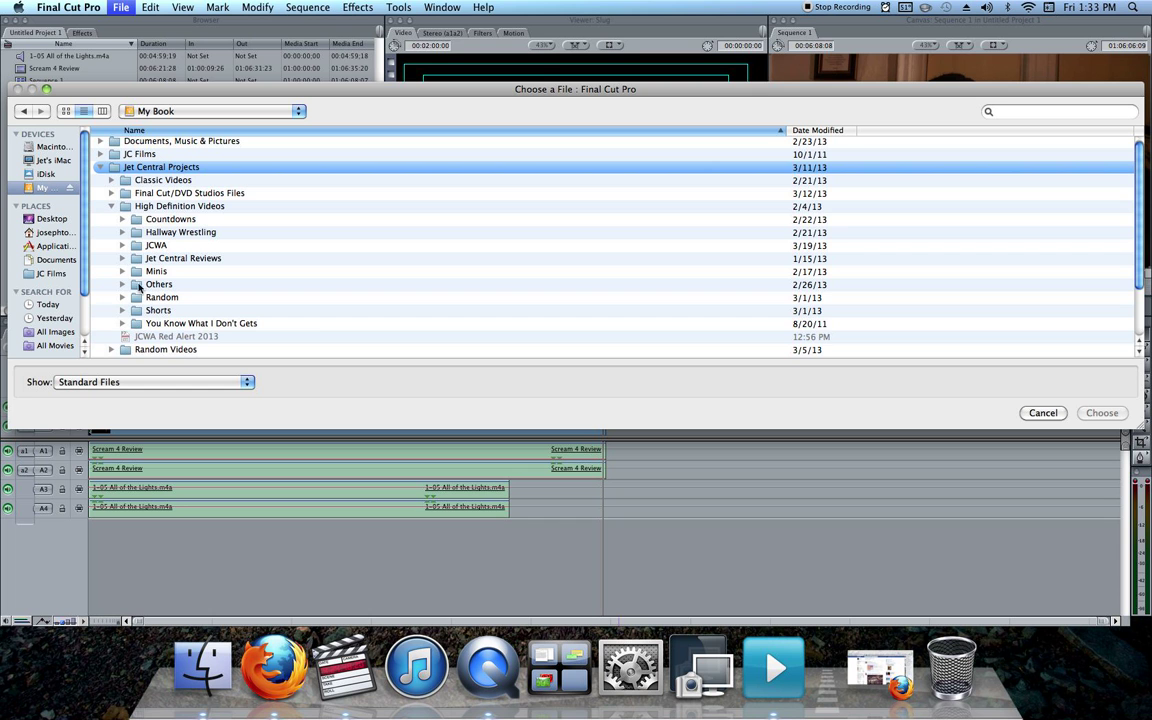
{"action": "left_click", "coordinate": [122, 297]}
{"action": "scroll", "coordinate": [320, 328], "scroll_direction": "down", "scroll_amount": 5}
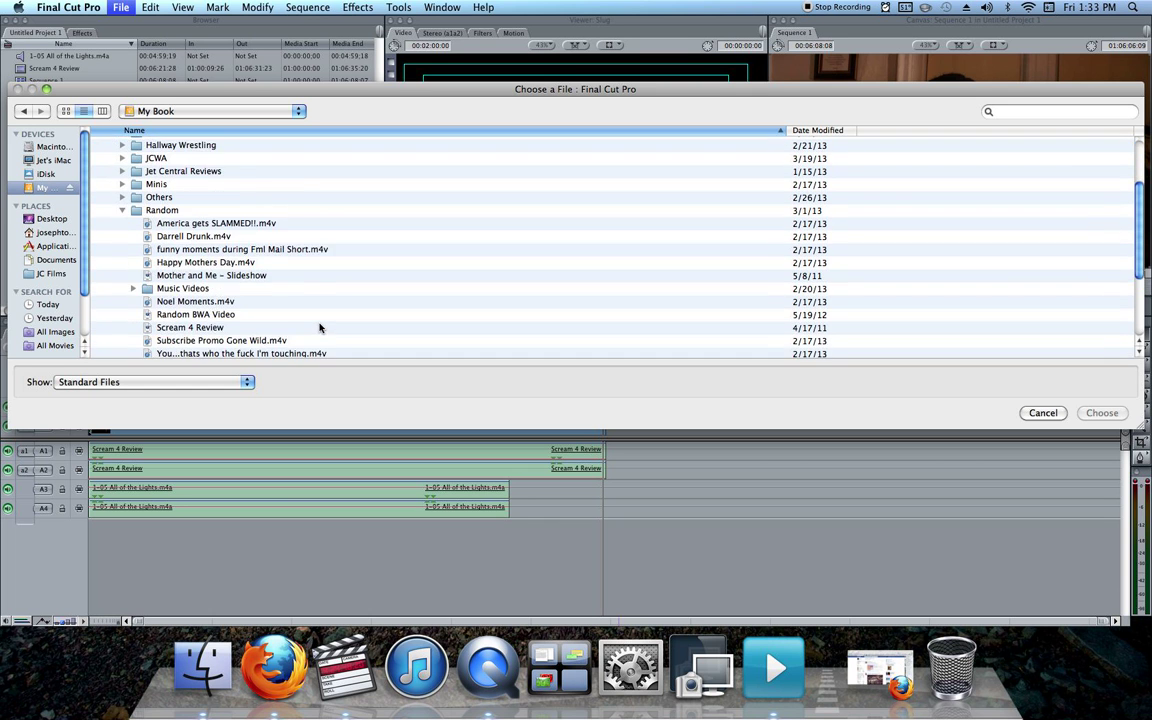
{"action": "scroll", "coordinate": [320, 328], "scroll_direction": "down", "scroll_amount": 2}
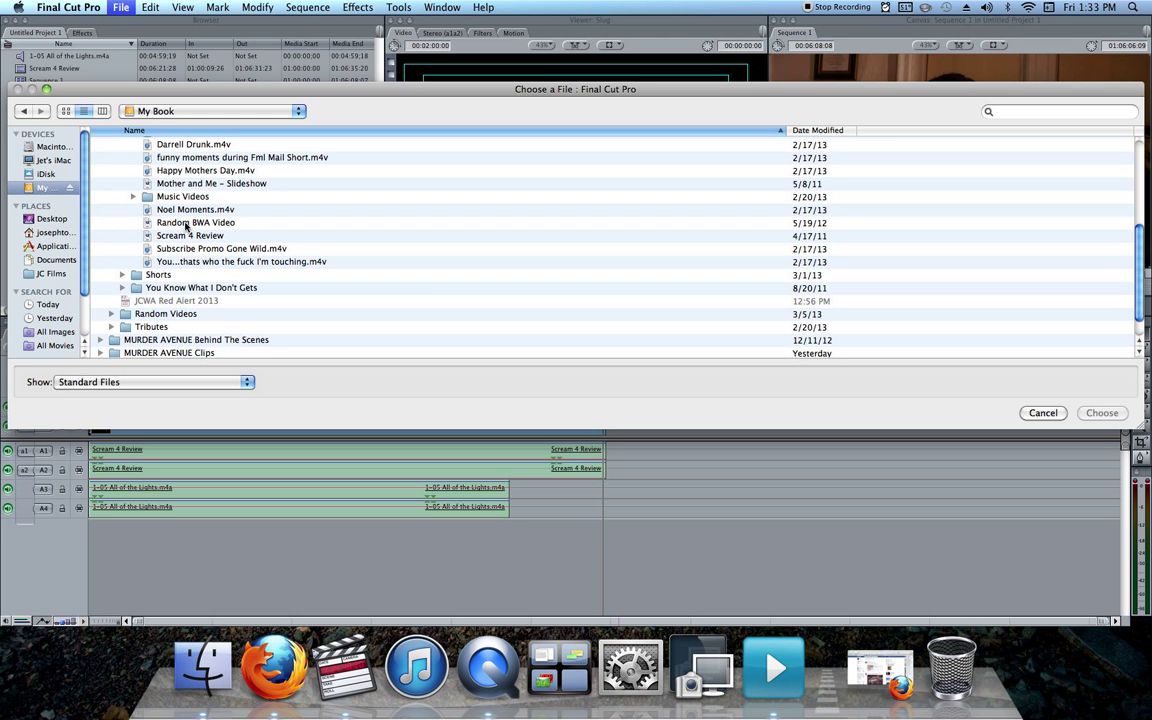
{"action": "left_click", "coordinate": [251, 263]}
{"action": "double_click", "coordinate": [251, 263]}
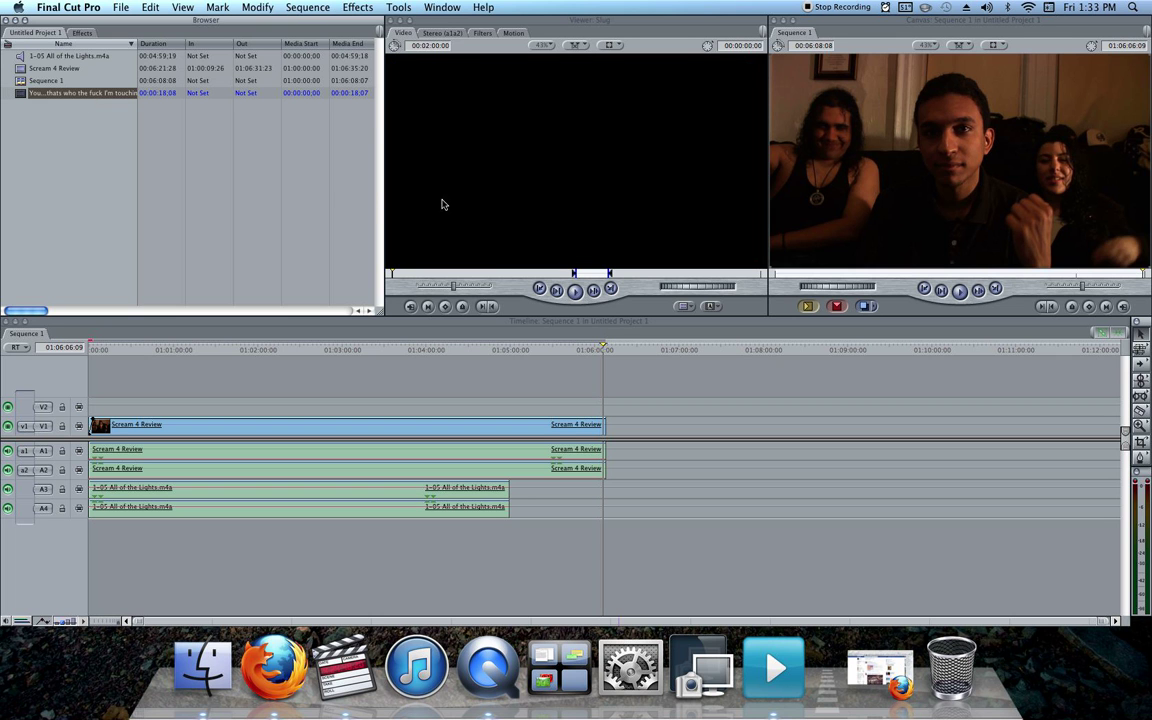
Scrub through the newly imported clip in the Viewer and remove it from the project
{"action": "left_click_drag", "start_coordinate": [413, 276], "coordinate": [485, 277]}
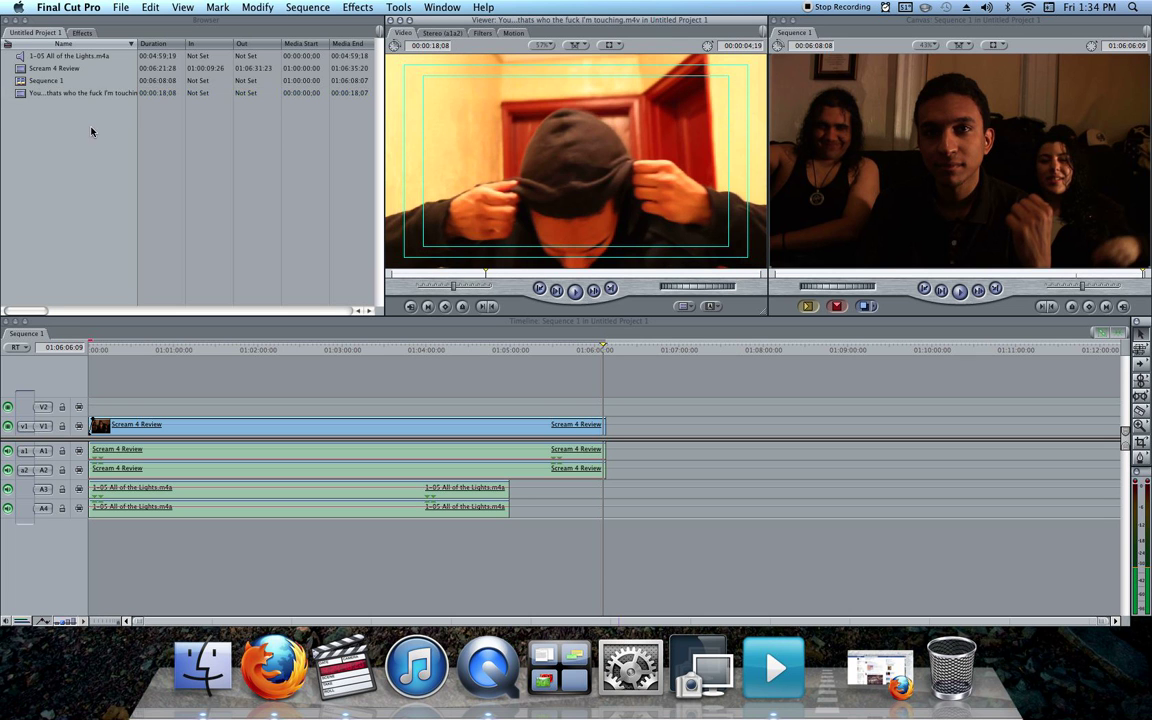
{"action": "left_click", "coordinate": [103, 92]}
{"action": "key", "text": "Delete"}
Import the 2 RAW EGGS video from the No Catagory folder under Jet Central Projects, Random Videos
{"action": "left_click", "coordinate": [120, 7]}
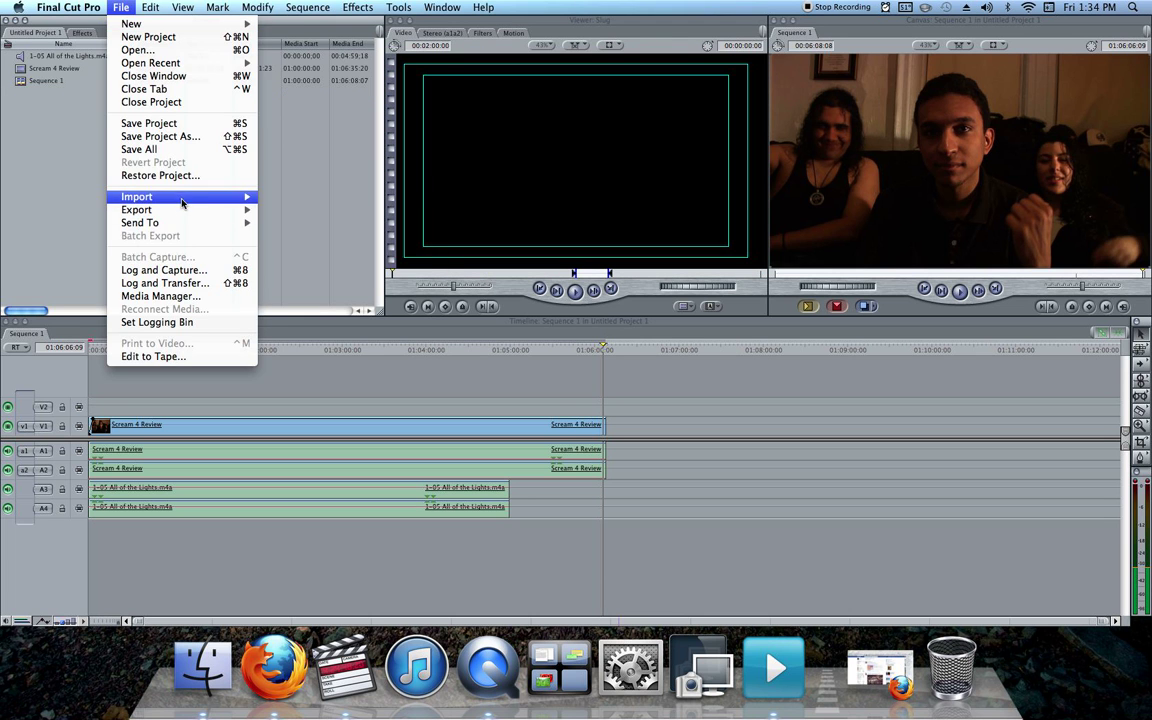
{"action": "mouse_move", "coordinate": [185, 197]}
{"action": "left_click", "coordinate": [287, 197]}
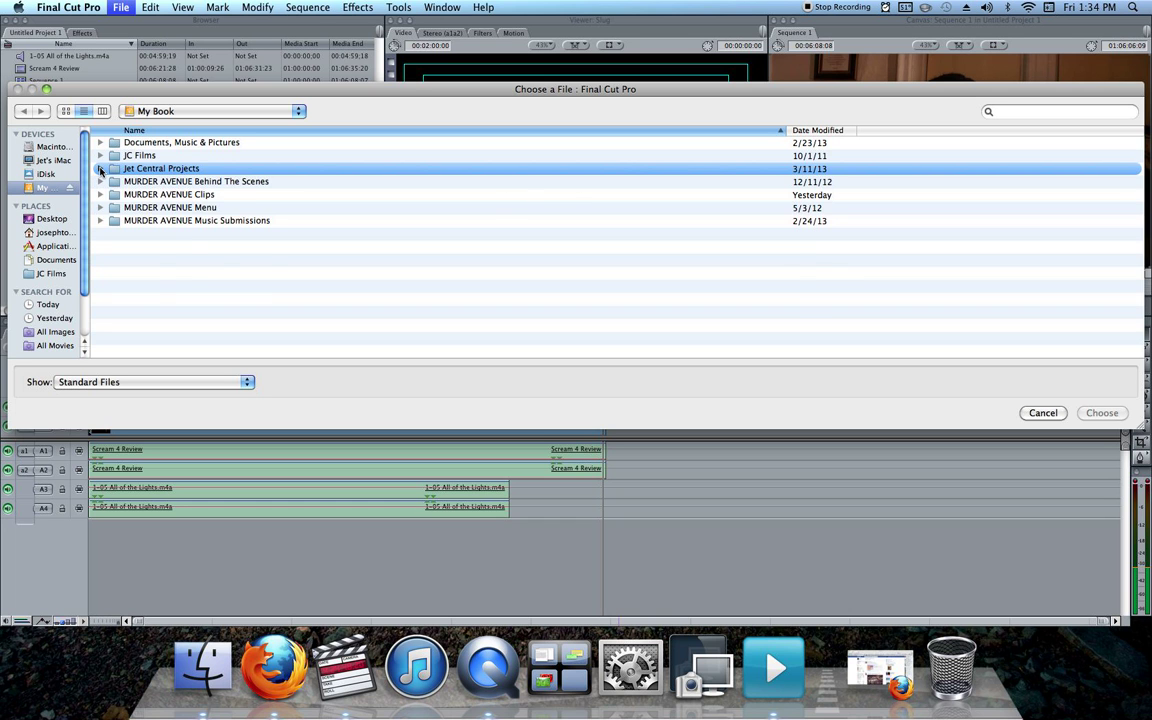
{"action": "left_click", "coordinate": [100, 169]}
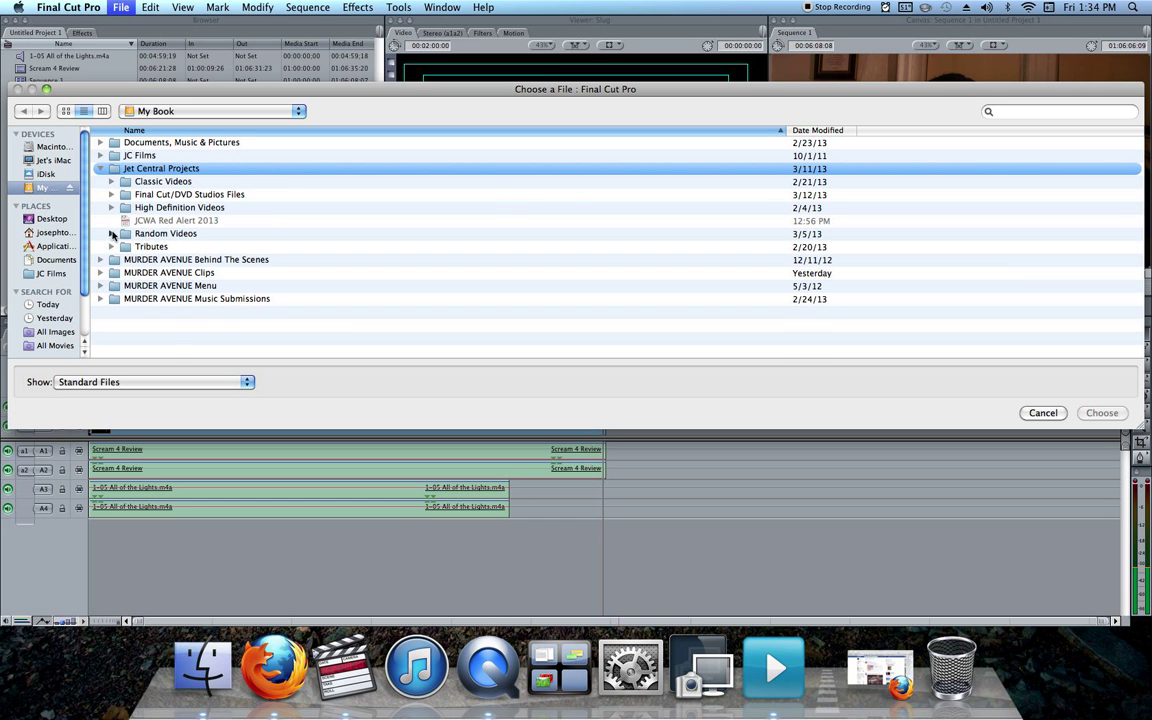
{"action": "left_click", "coordinate": [112, 234]}
{"action": "scroll", "coordinate": [113, 236], "scroll_direction": "down", "scroll_amount": 2}
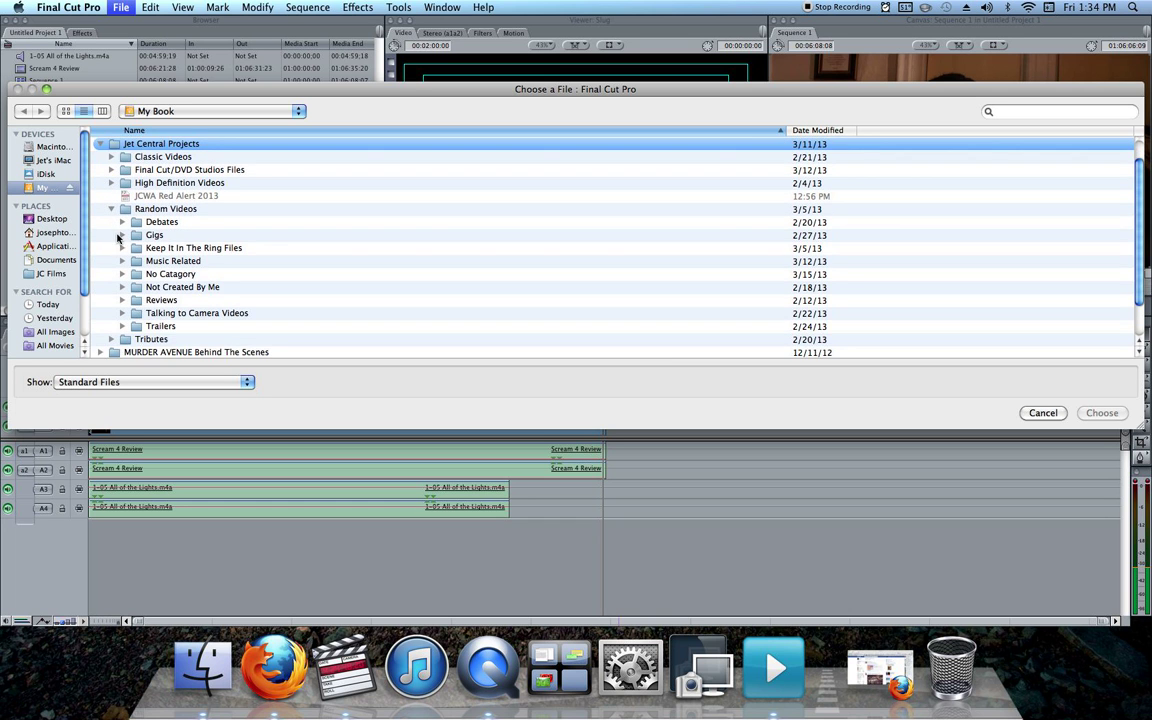
{"action": "left_click", "coordinate": [118, 237]}
{"action": "left_click", "coordinate": [122, 235]}
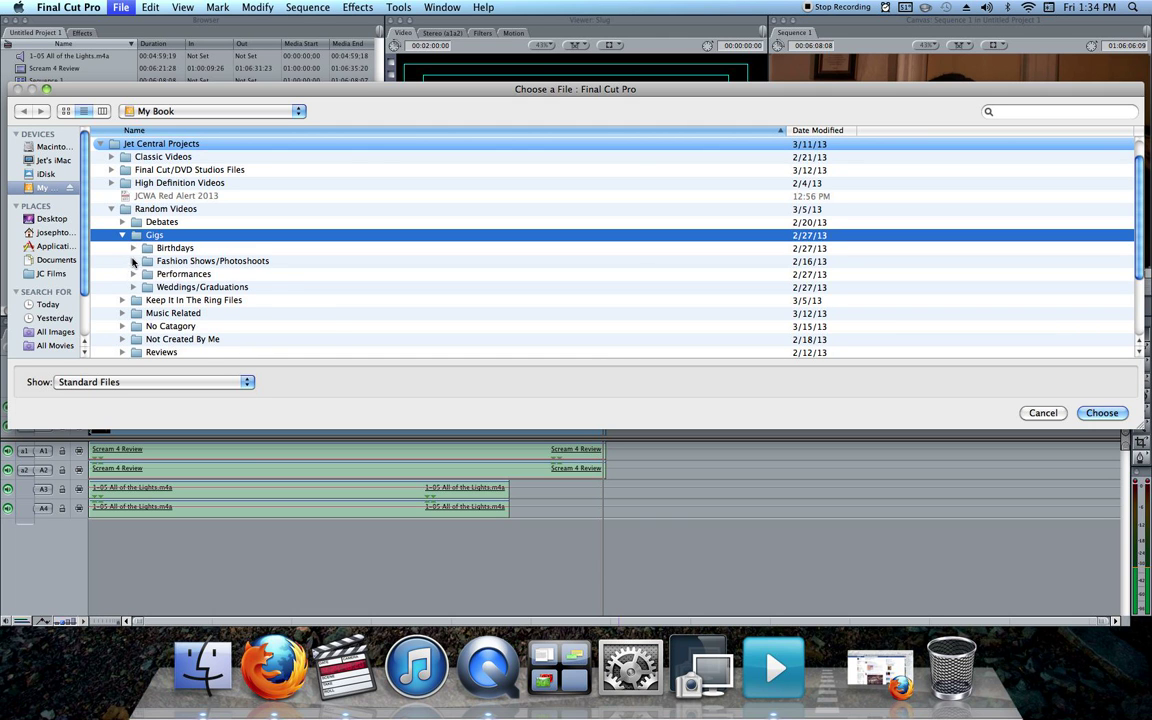
{"action": "left_click", "coordinate": [133, 261]}
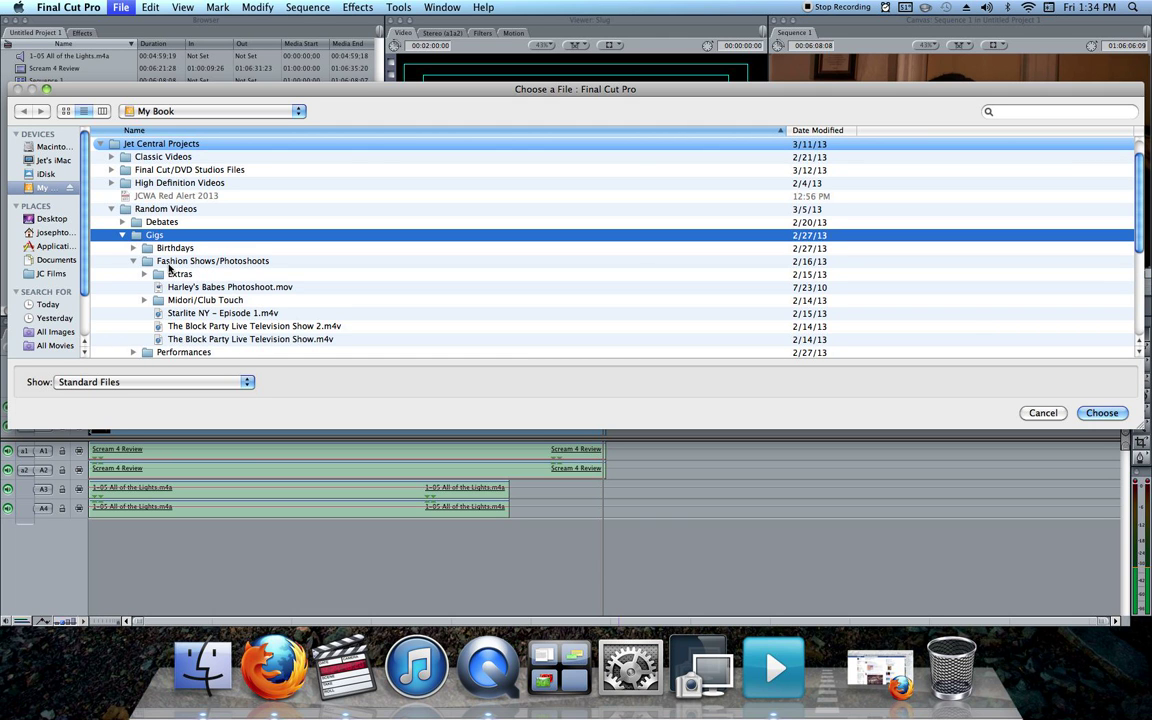
{"action": "left_click", "coordinate": [112, 208]}
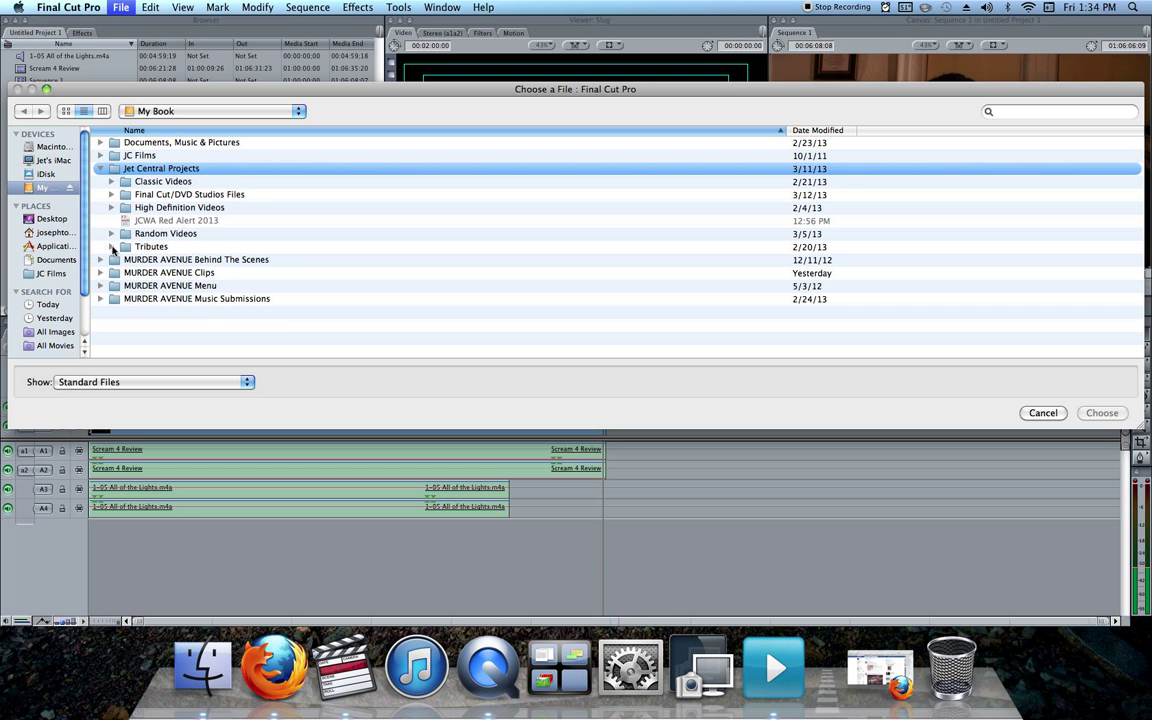
{"action": "left_click", "coordinate": [112, 246]}
{"action": "left_click", "coordinate": [112, 233]}
{"action": "scroll", "coordinate": [146, 287], "scroll_direction": "down", "scroll_amount": 5}
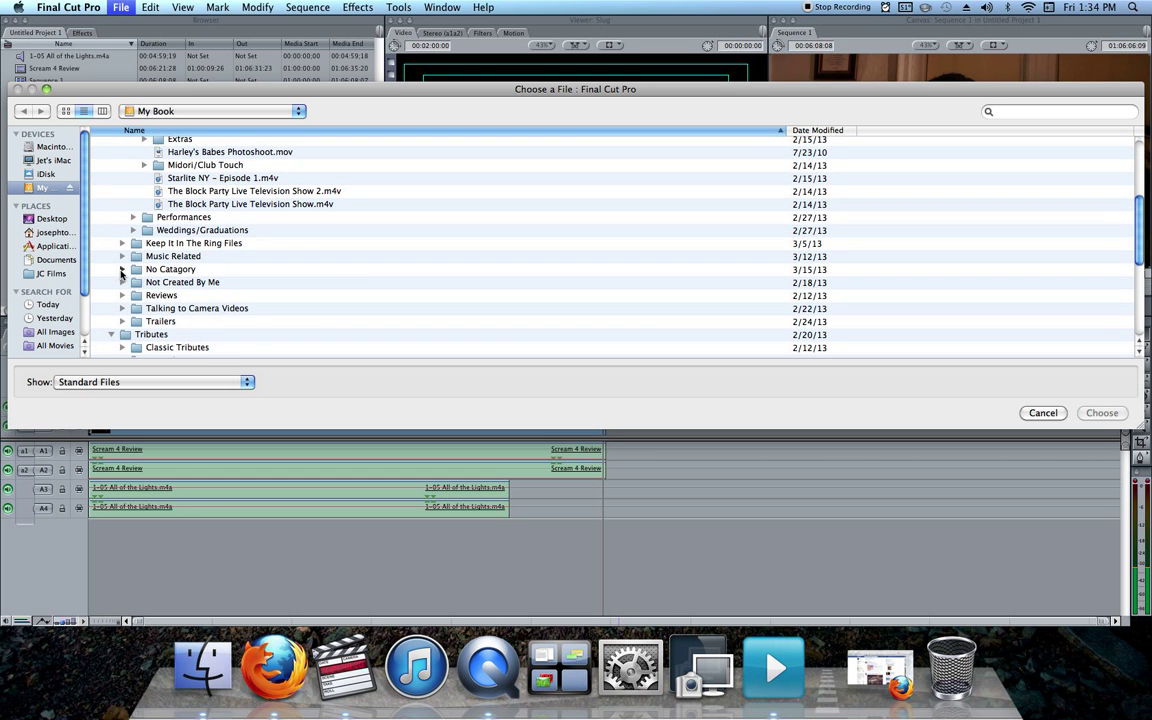
{"action": "left_click", "coordinate": [121, 270]}
{"action": "scroll", "coordinate": [170, 270], "scroll_direction": "down", "scroll_amount": 2}
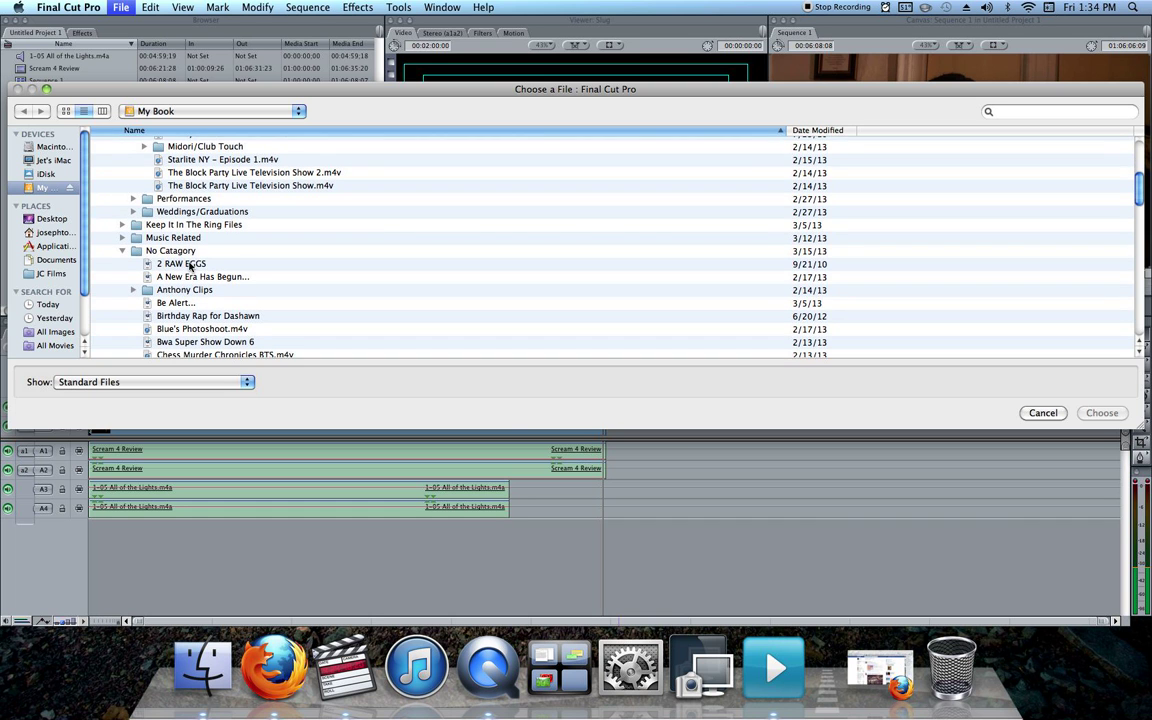
{"action": "double_click", "coordinate": [190, 265]}
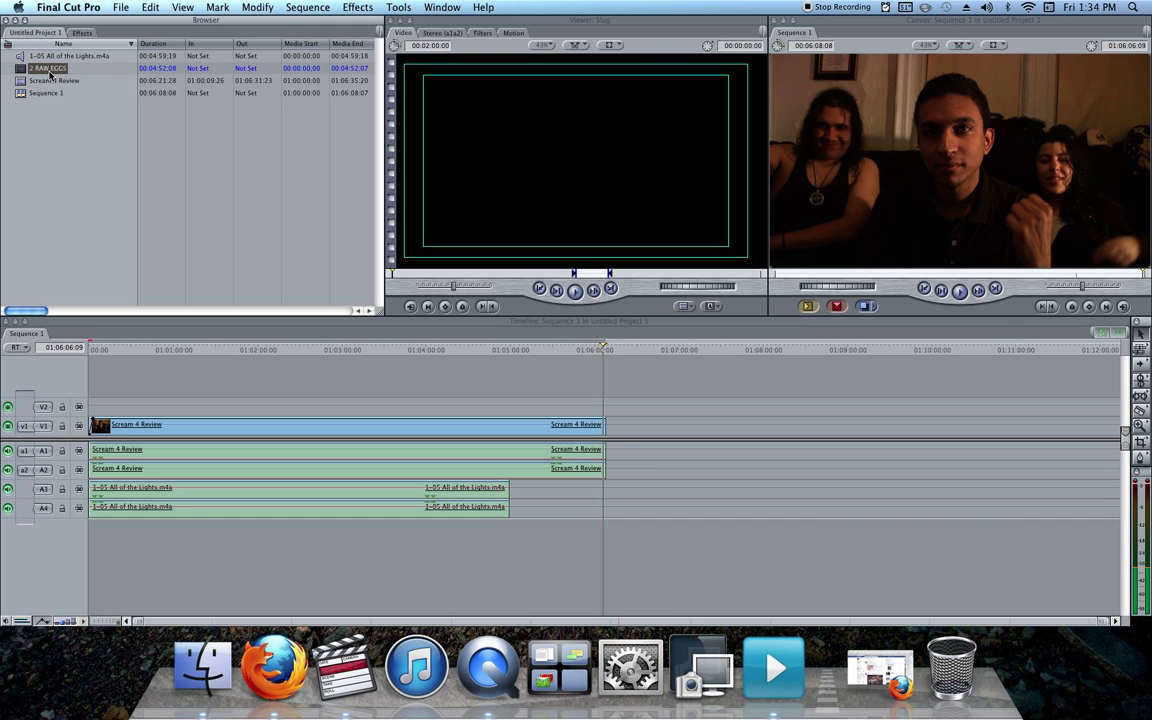
Open 2 RAW EGGS in the Viewer and mark its In point at 00:03:05;24 and Out point at 00:03:10;05
{"action": "double_click", "coordinate": [47, 70]}
{"action": "left_click_drag", "start_coordinate": [585, 277], "coordinate": [640, 283]}
{"action": "left_click", "coordinate": [576, 292]}
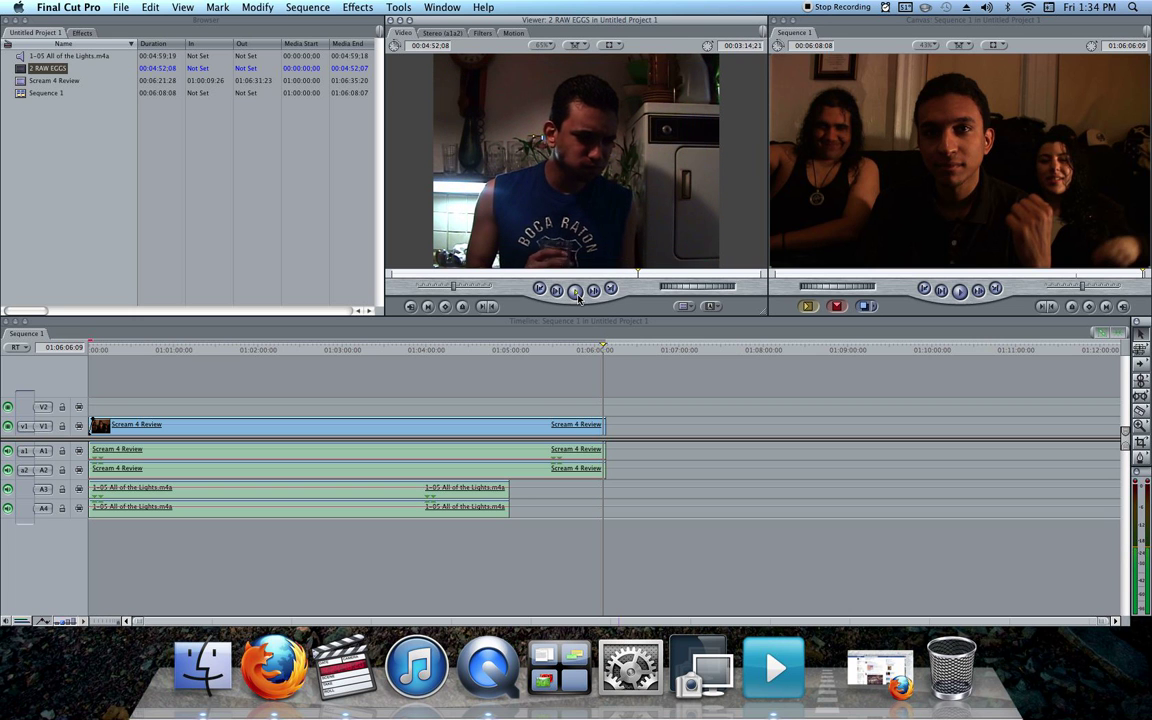
{"action": "left_click", "coordinate": [627, 274]}
{"action": "left_click_drag", "start_coordinate": [630, 275], "coordinate": [627, 275]}
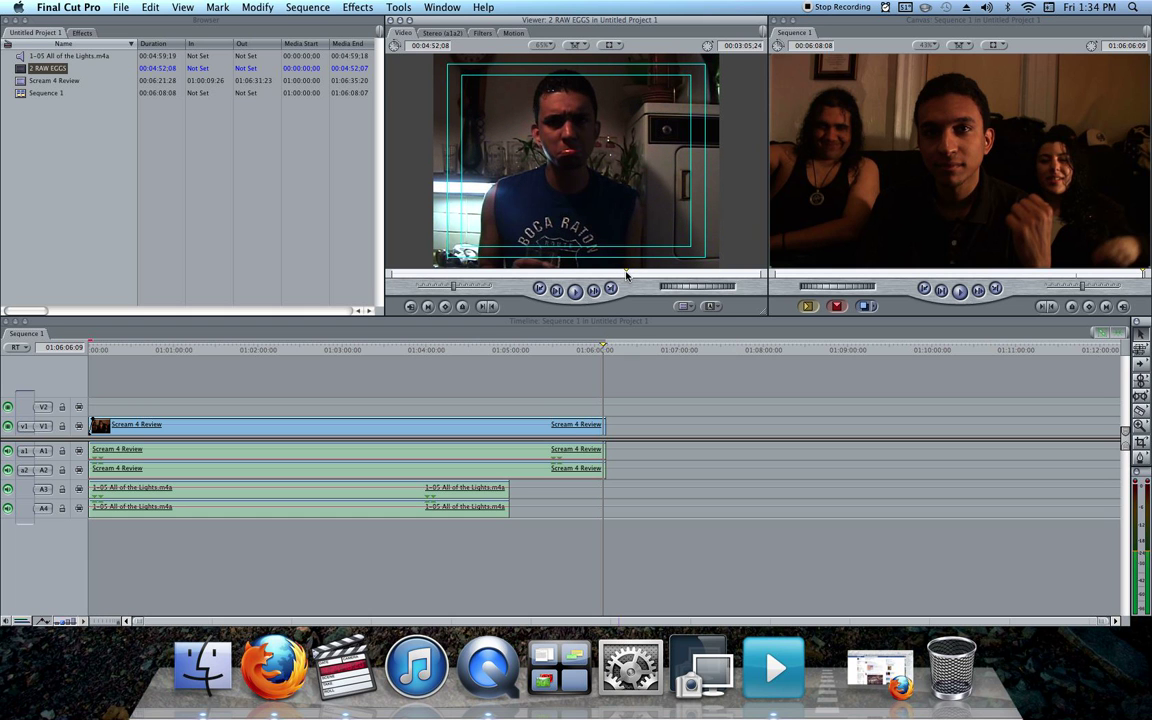
{"action": "left_click", "coordinate": [485, 307]}
{"action": "left_click", "coordinate": [576, 292]}
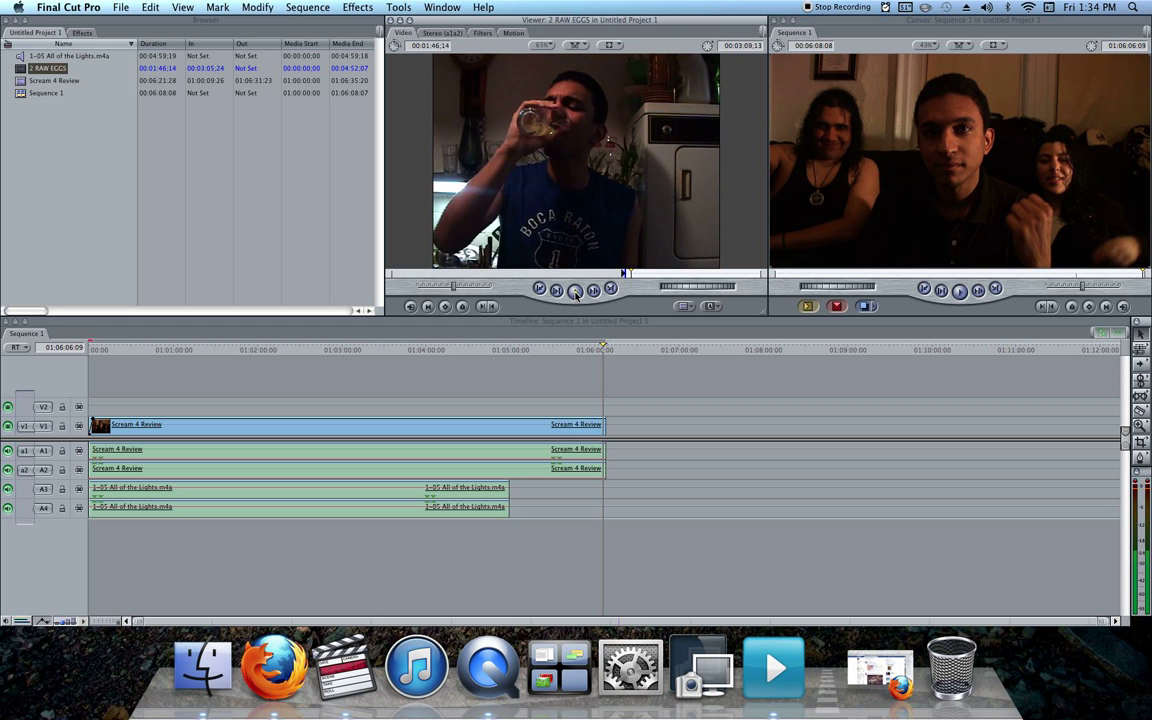
{"action": "left_click", "coordinate": [495, 308]}
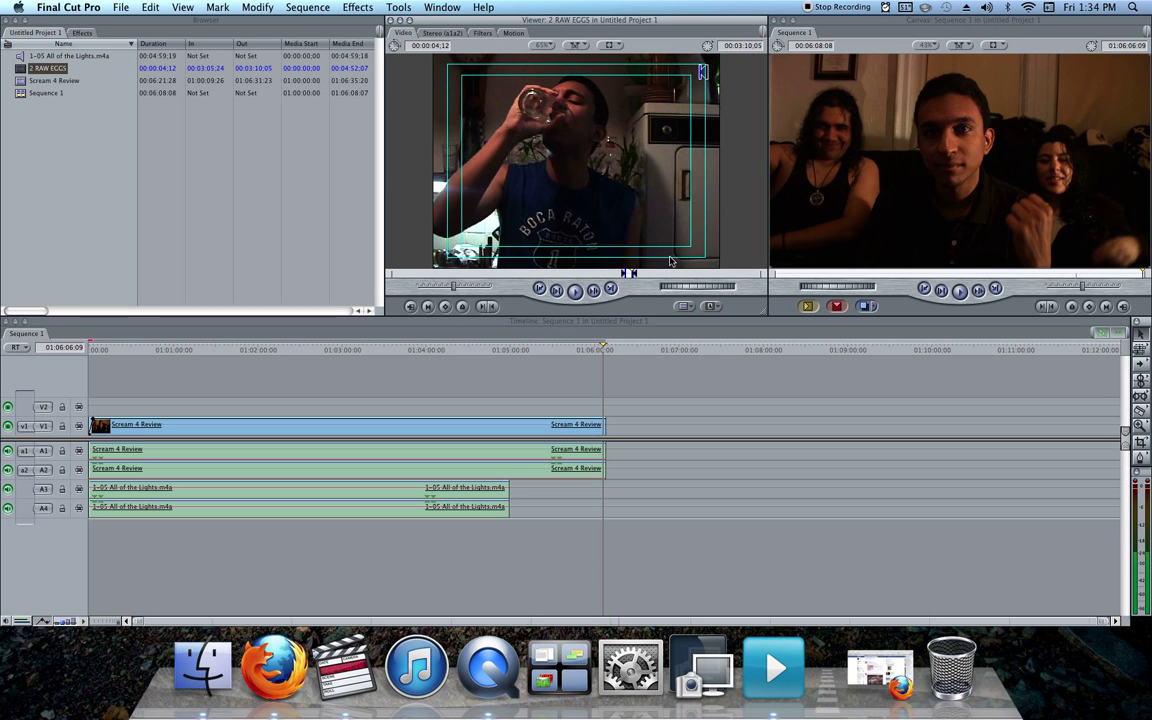
Place the trimmed 2 RAW EGGS clip directly after Scream 4 Review on V1, A1 and A2, and scrub across the cut
{"action": "left_click_drag", "start_coordinate": [28, 71], "coordinate": [620, 423]}
{"action": "left_click_drag", "start_coordinate": [612, 350], "coordinate": [600, 352]}
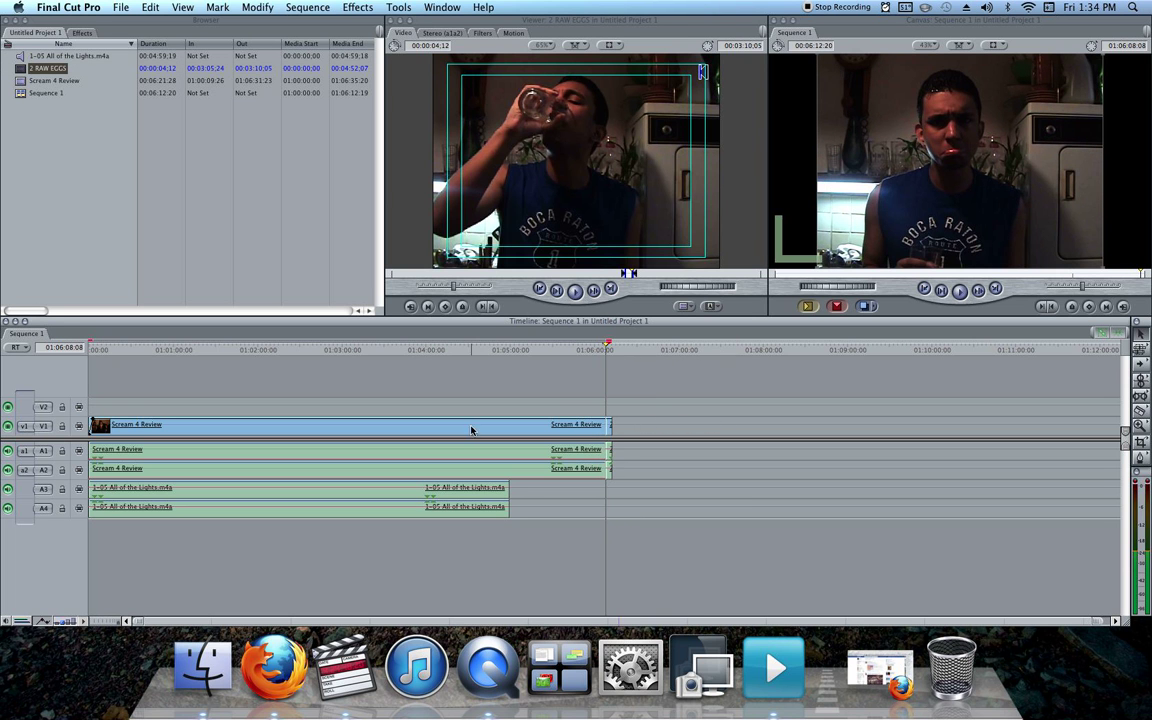
{"action": "left_click_drag", "start_coordinate": [107, 617], "coordinate": [93, 620]}
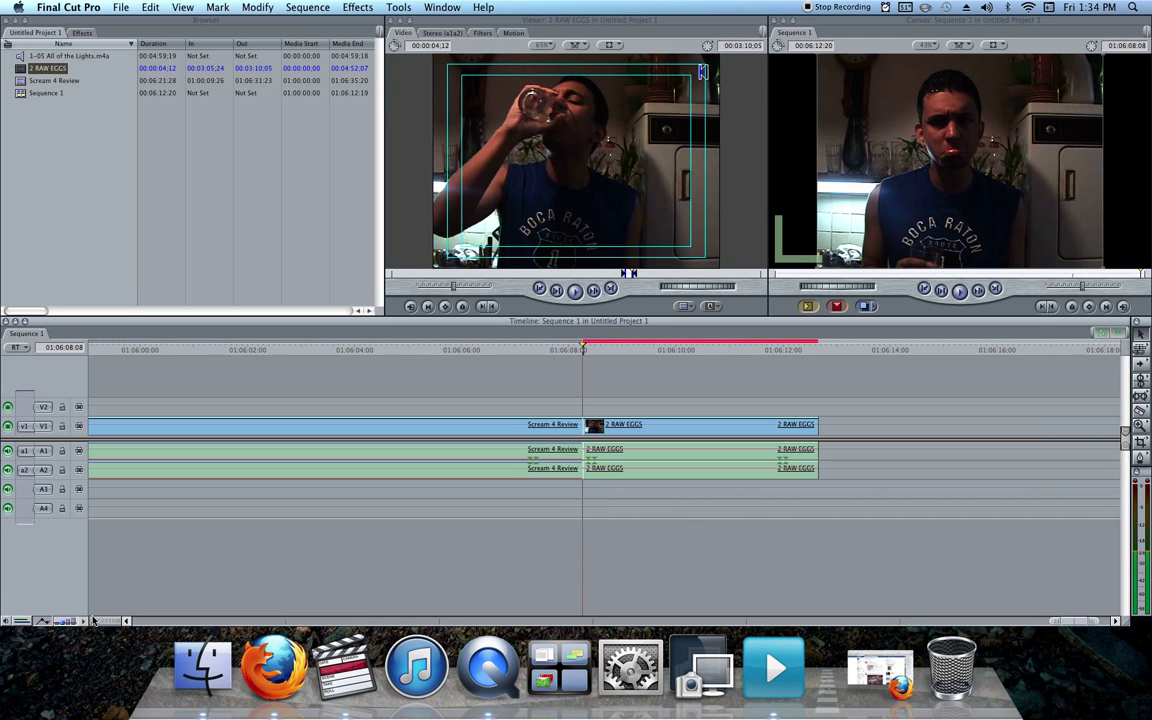
{"action": "left_click", "coordinate": [660, 351]}
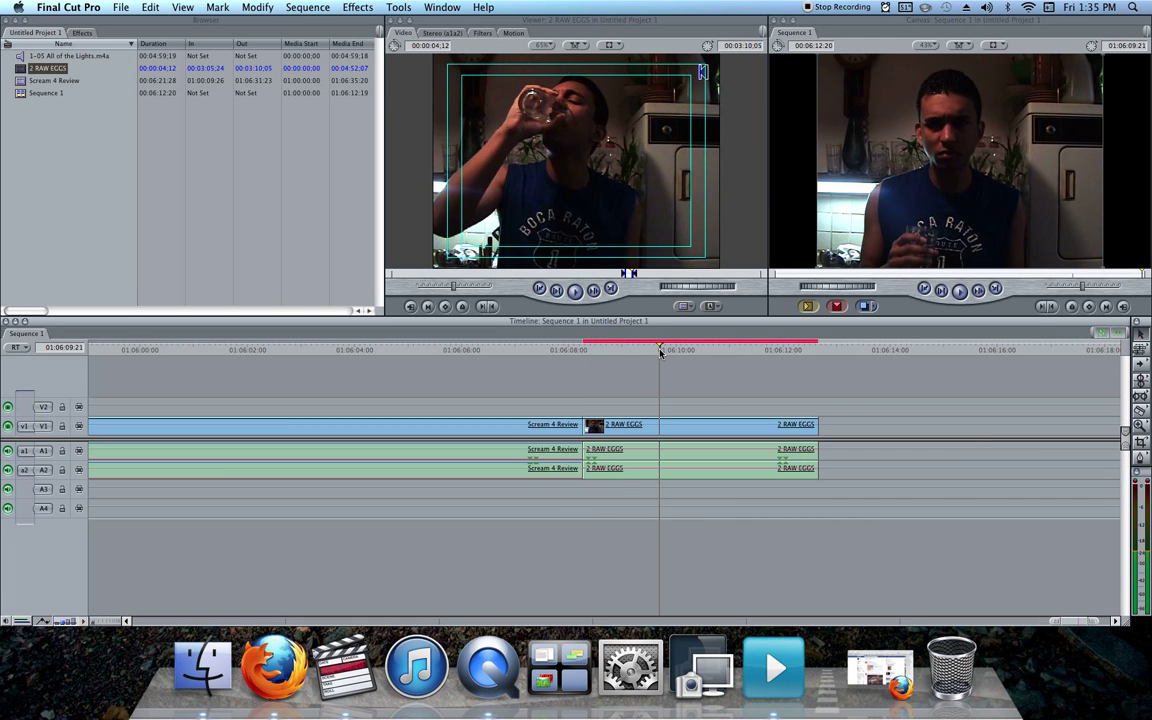
{"action": "left_click", "coordinate": [504, 350]}
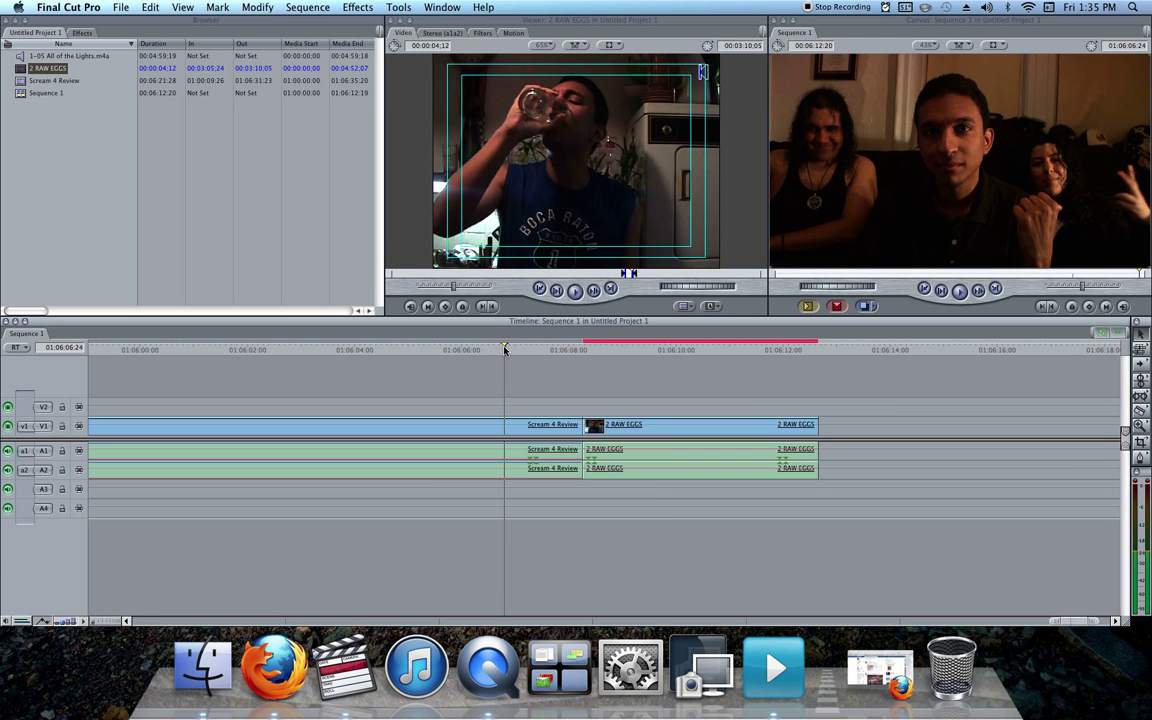
{"action": "left_click", "coordinate": [626, 350]}
{"action": "left_click", "coordinate": [590, 350]}
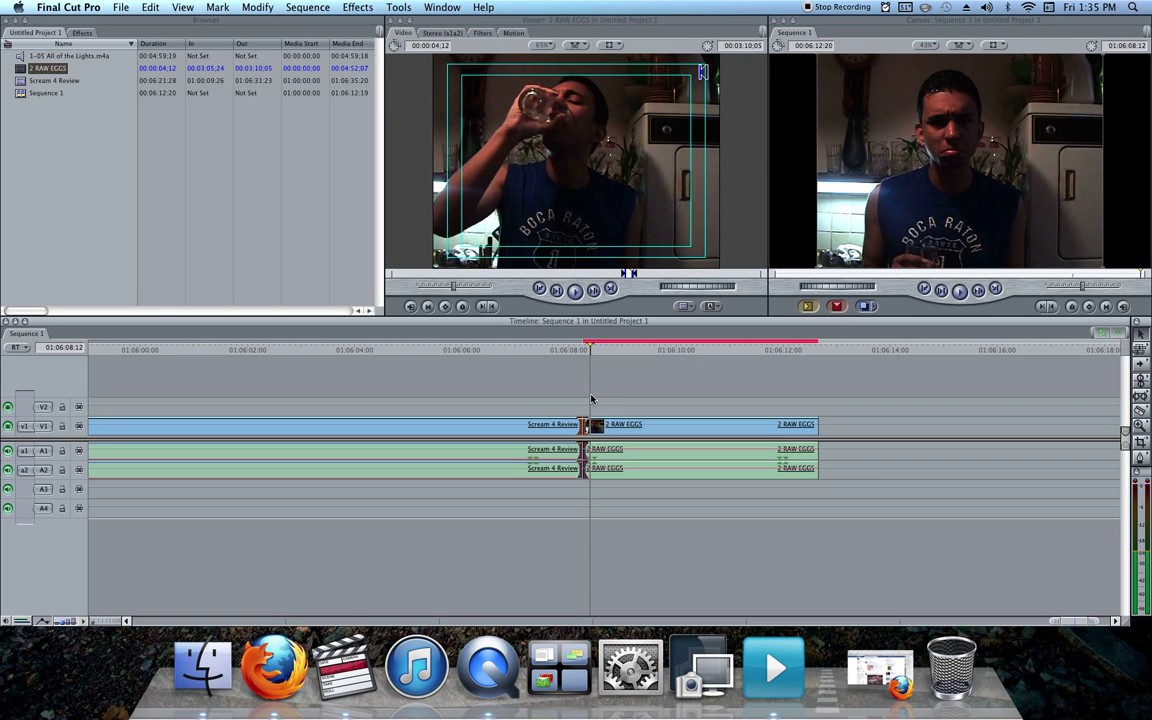
Apply a Page Peel video transition to the cut between Scream 4 Review and 2 RAW EGGS, and scrub through it
{"action": "left_click", "coordinate": [581, 427]}
{"action": "left_click", "coordinate": [307, 7]}
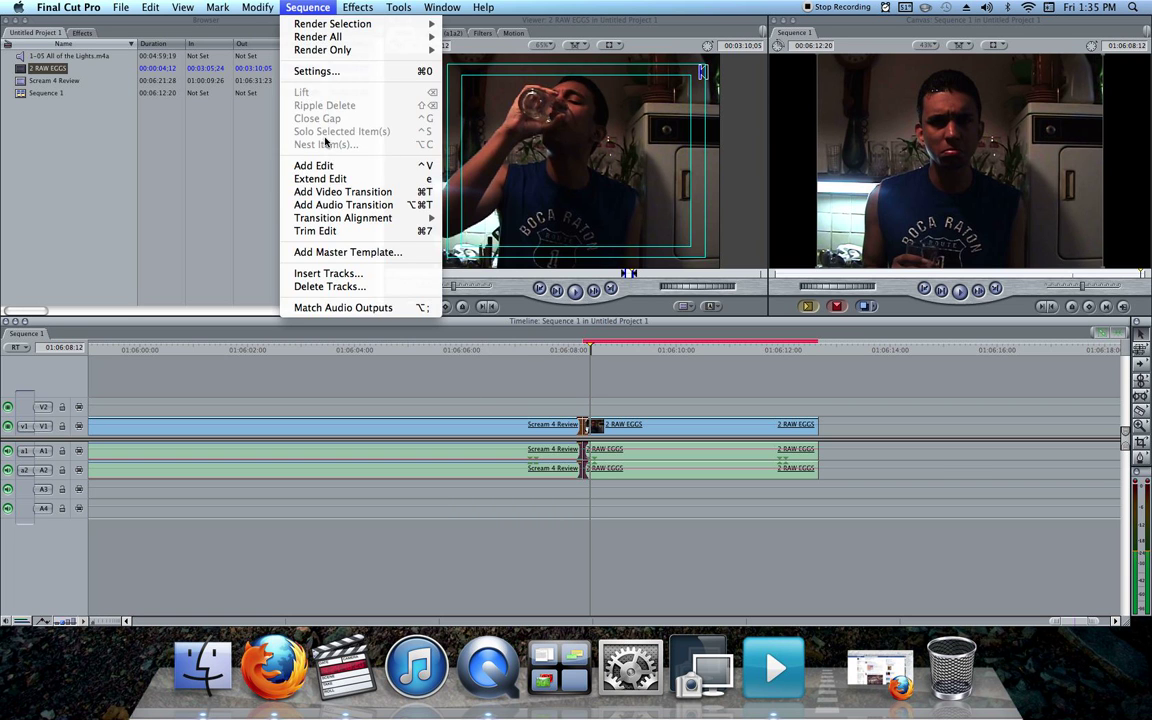
{"action": "mouse_move", "coordinate": [370, 6]}
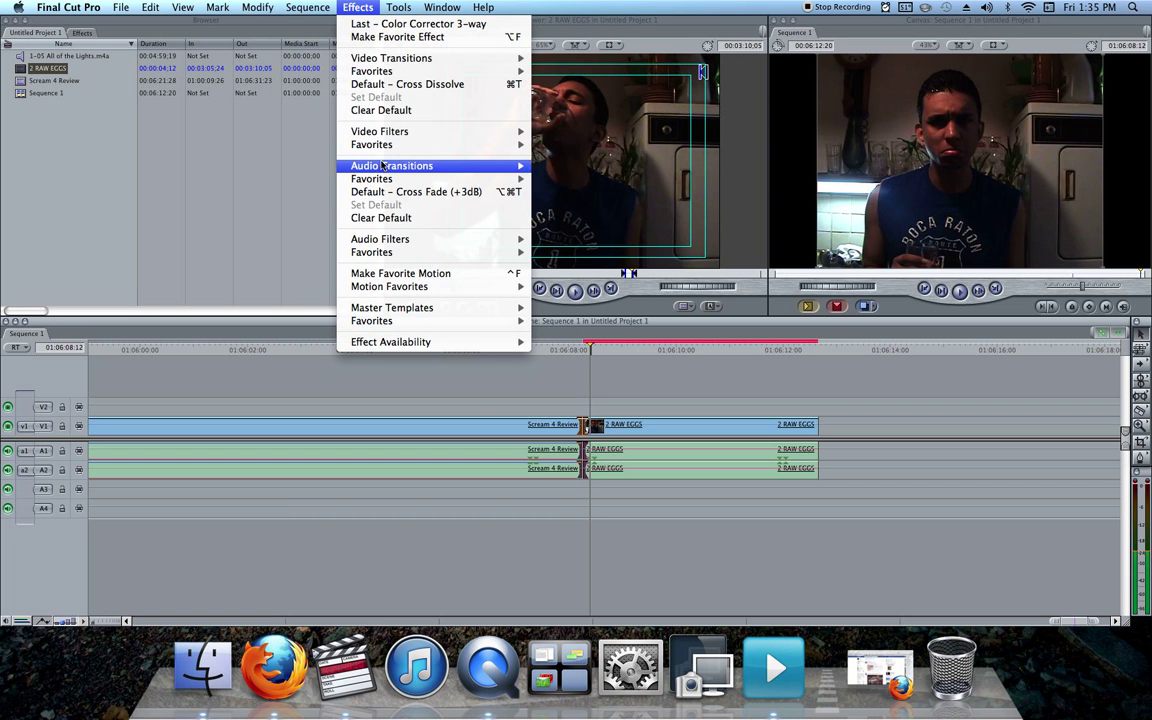
{"action": "mouse_move", "coordinate": [416, 64]}
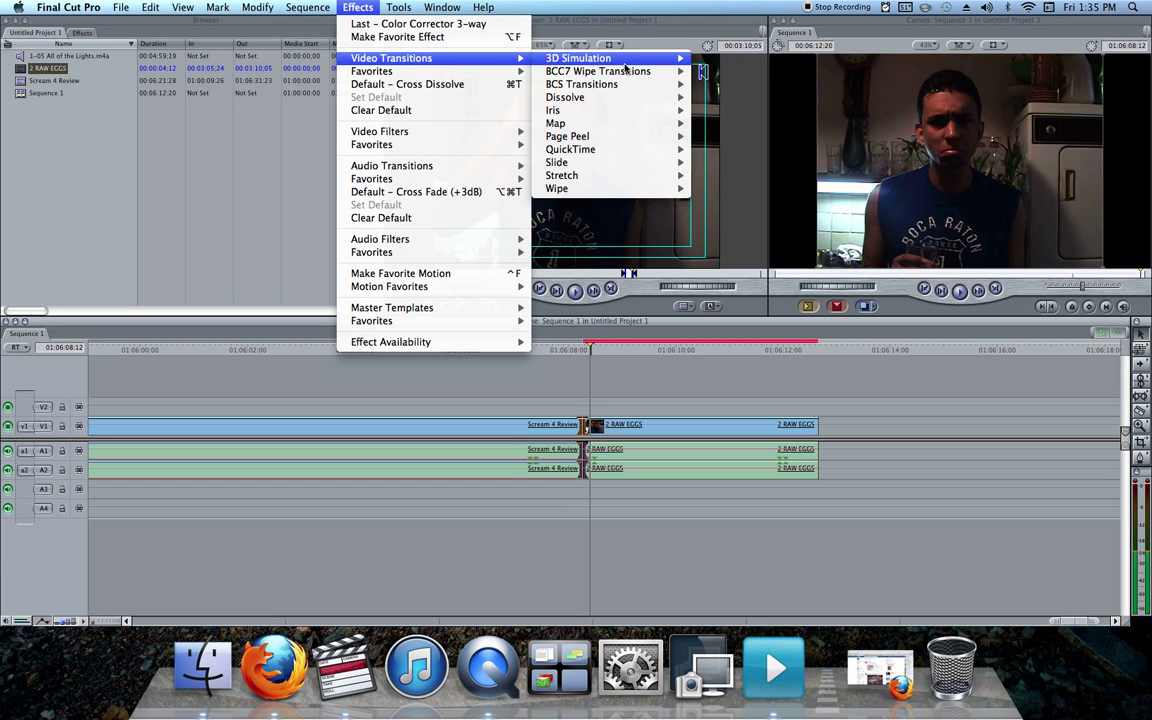
{"action": "mouse_move", "coordinate": [589, 97]}
{"action": "mouse_move", "coordinate": [576, 118]}
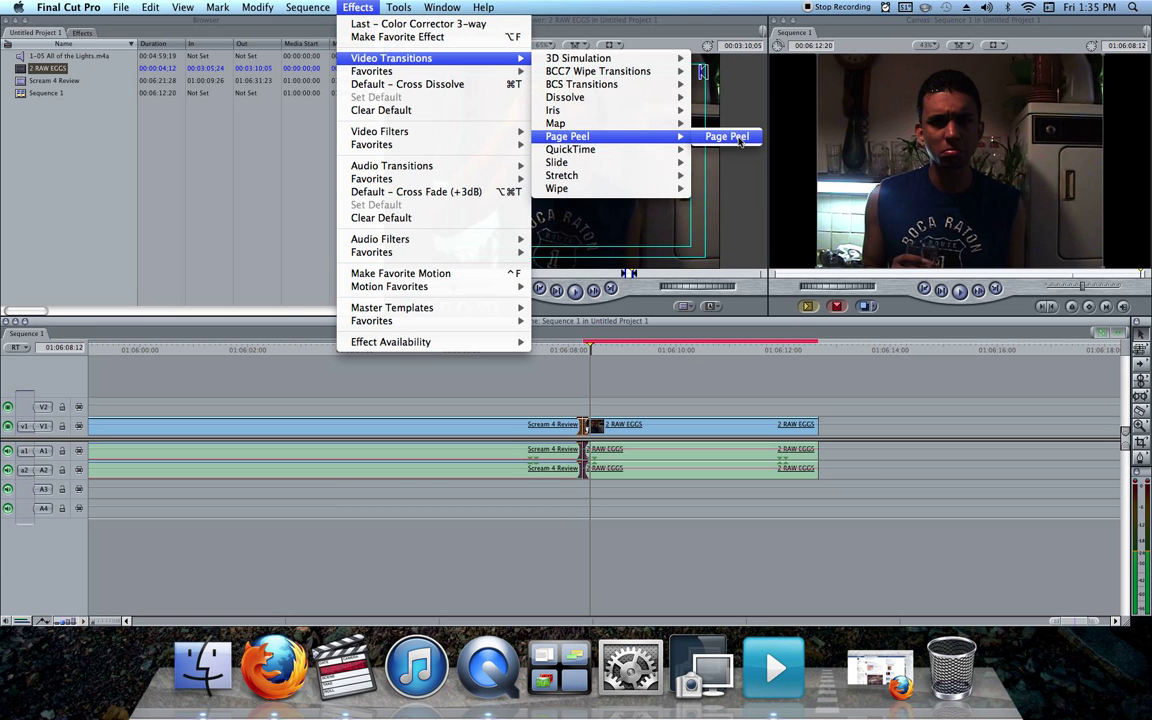
{"action": "left_click", "coordinate": [739, 141]}
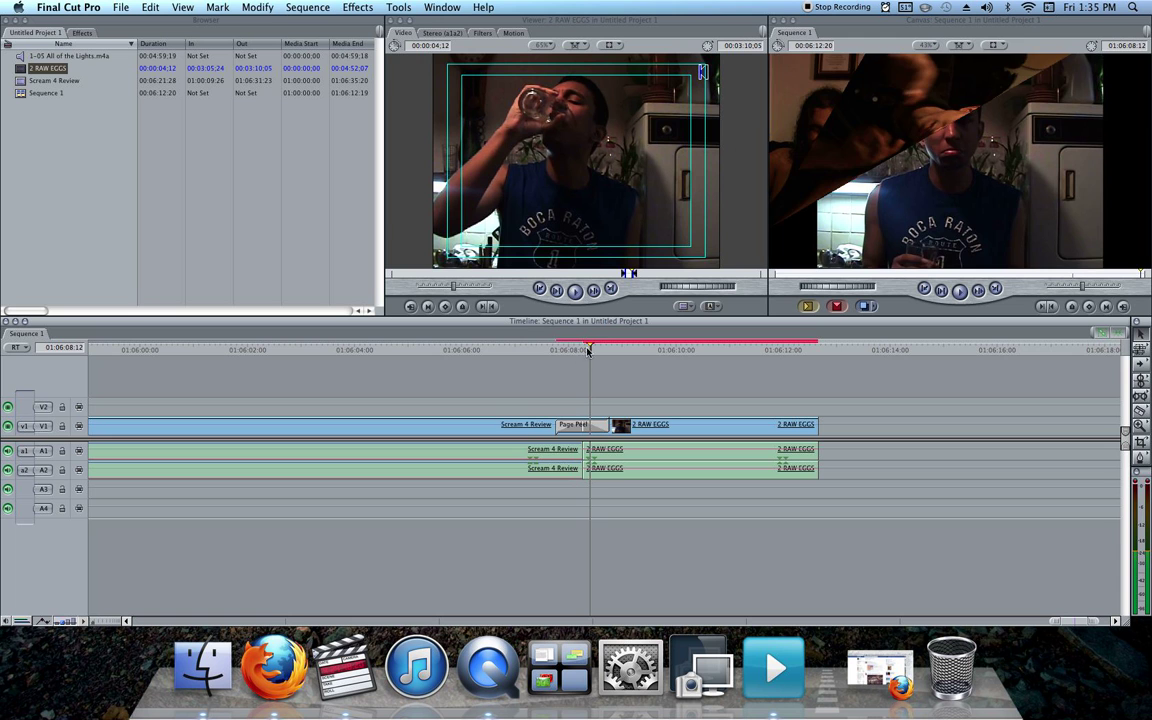
{"action": "left_click_drag", "start_coordinate": [550, 350], "coordinate": [572, 350]}
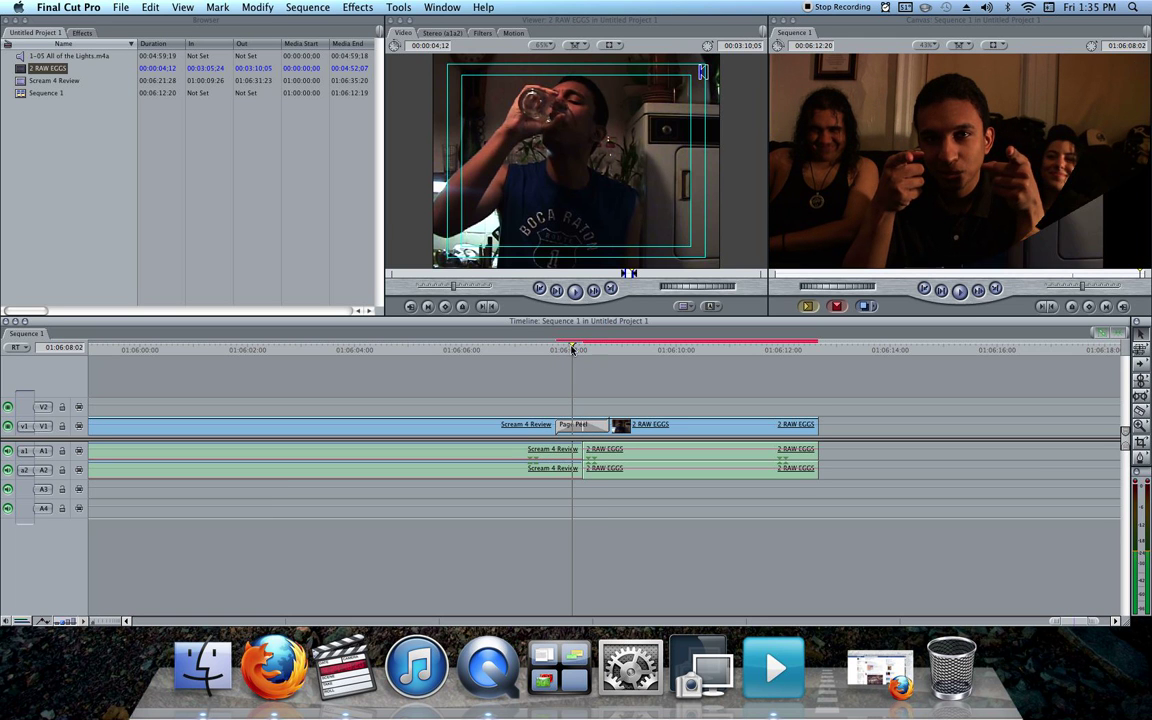
Render the Page Peel transition in the sequence
{"action": "left_click", "coordinate": [307, 7]}
{"action": "mouse_move", "coordinate": [310, 24]}
{"action": "left_click", "coordinate": [467, 28]}
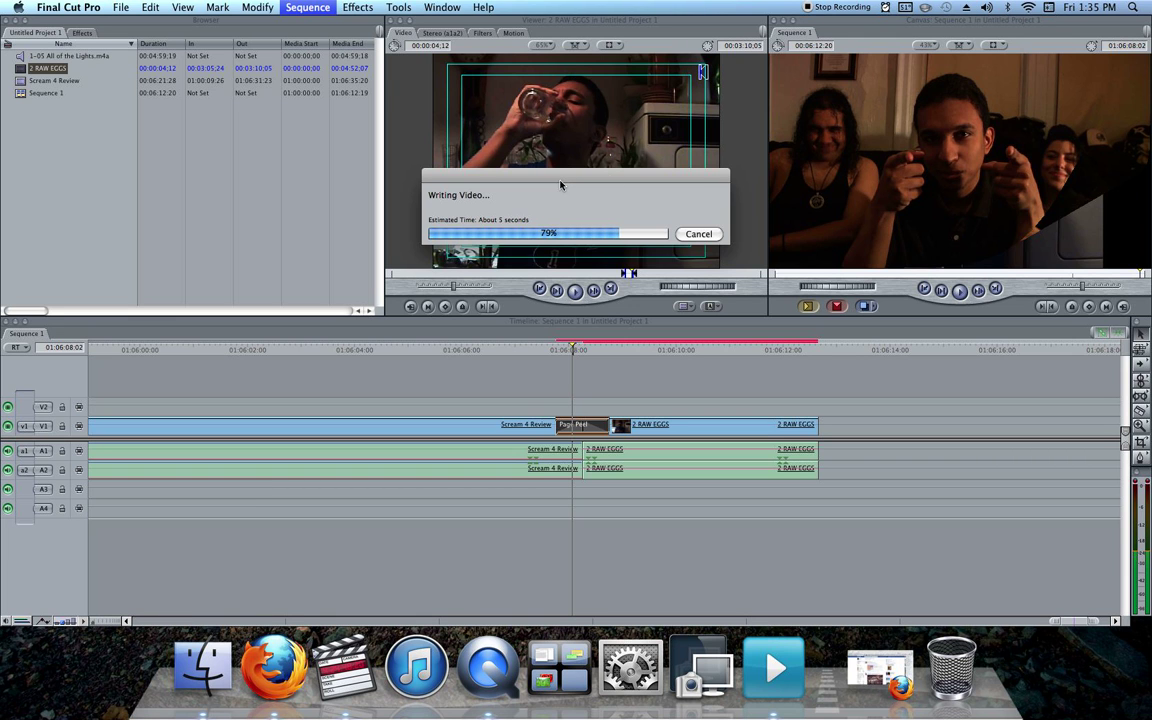
Play the rendered Page Peel transition from its start to check how the two clips change over
{"action": "left_click", "coordinate": [556, 349]}
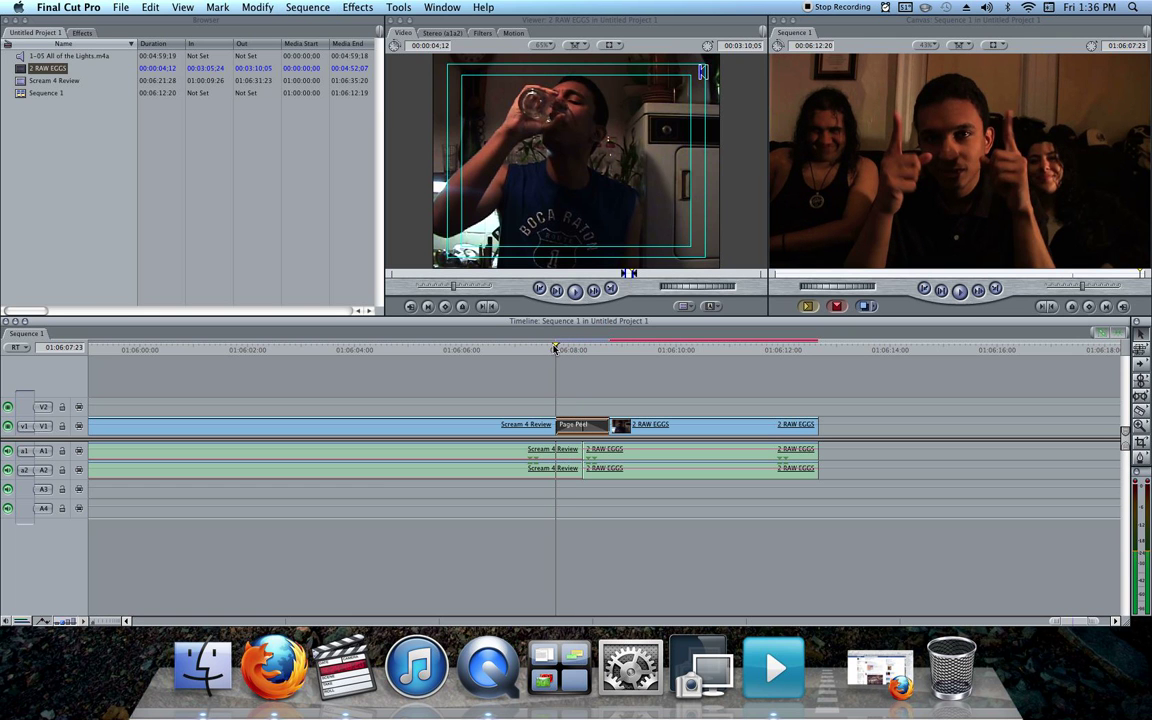
{"action": "left_click", "coordinate": [558, 349]}
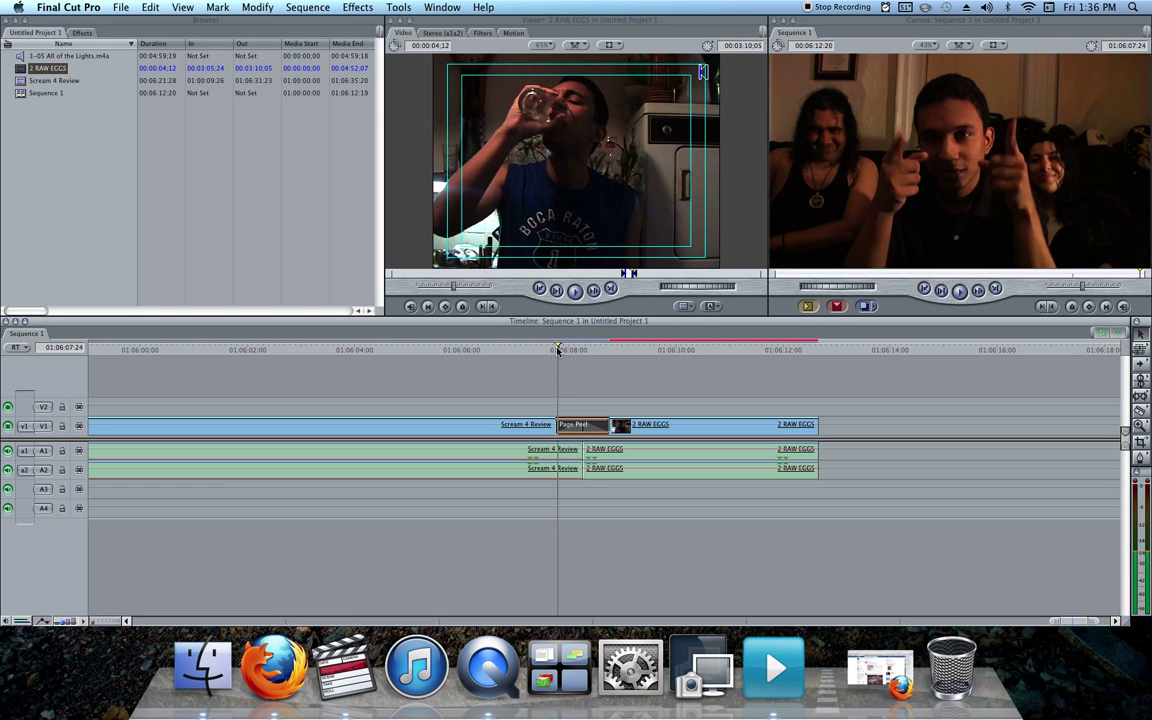
{"action": "key", "text": "space"}
{"action": "key", "text": "space"}
{"action": "left_click", "coordinate": [556, 350]}
{"action": "key", "text": "space"}
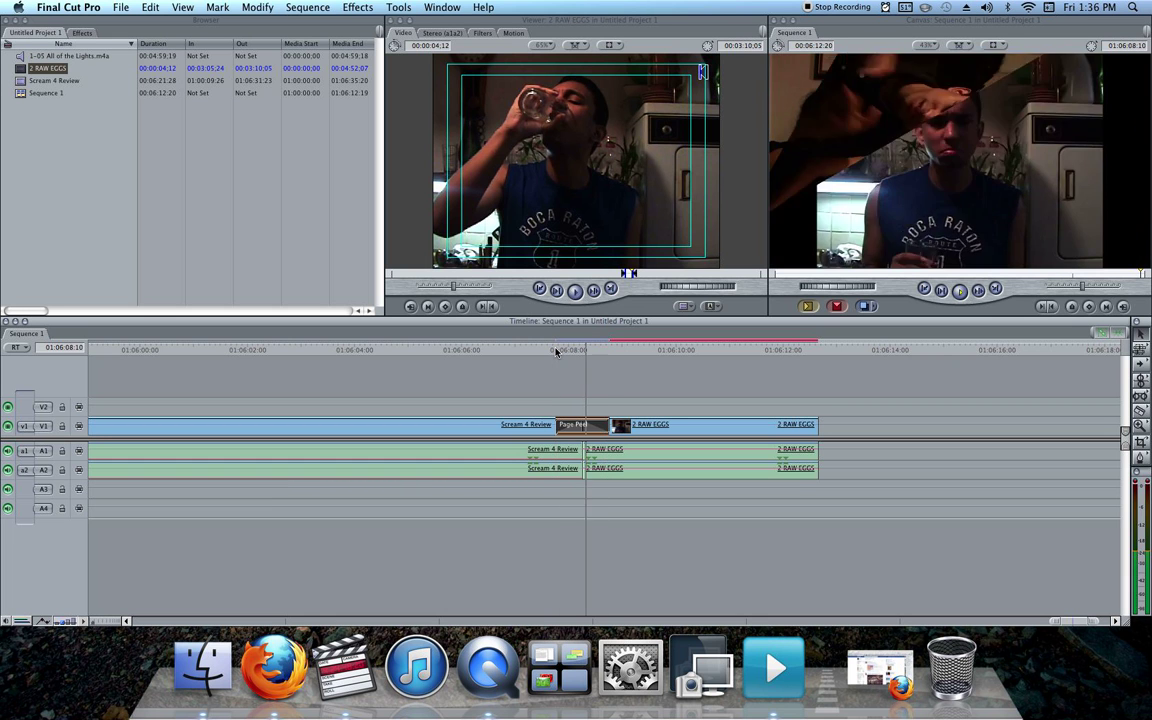
{"action": "key", "text": "space"}
Try shortening the Page Peel transition to 00:00:00:28 and lengthening it to 00:00:01:08 from its Scream 4 Review edge
{"action": "mouse_move", "coordinate": [552, 427]}
{"action": "left_mouse_down"}
{"action": "mouse_move", "coordinate": [529, 424]}
{"action": "mouse_move", "coordinate": [556, 424]}
{"action": "left_mouse_up"}
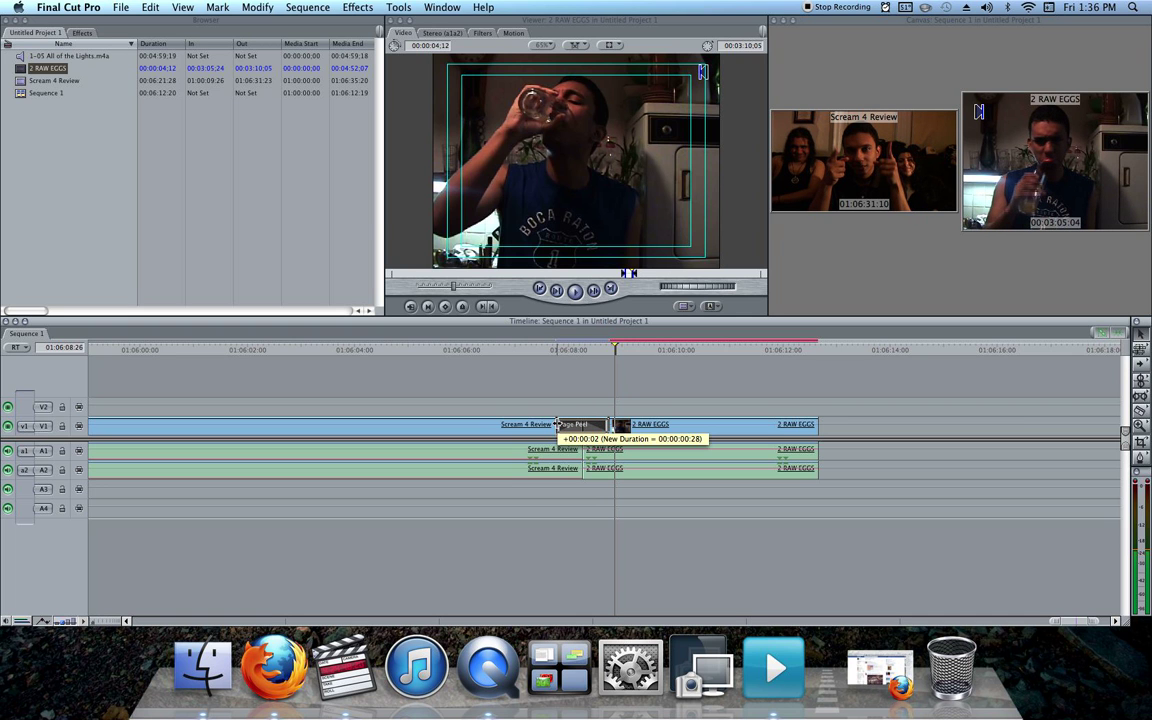
{"action": "left_click_drag", "start_coordinate": [557, 424], "coordinate": [550, 424]}
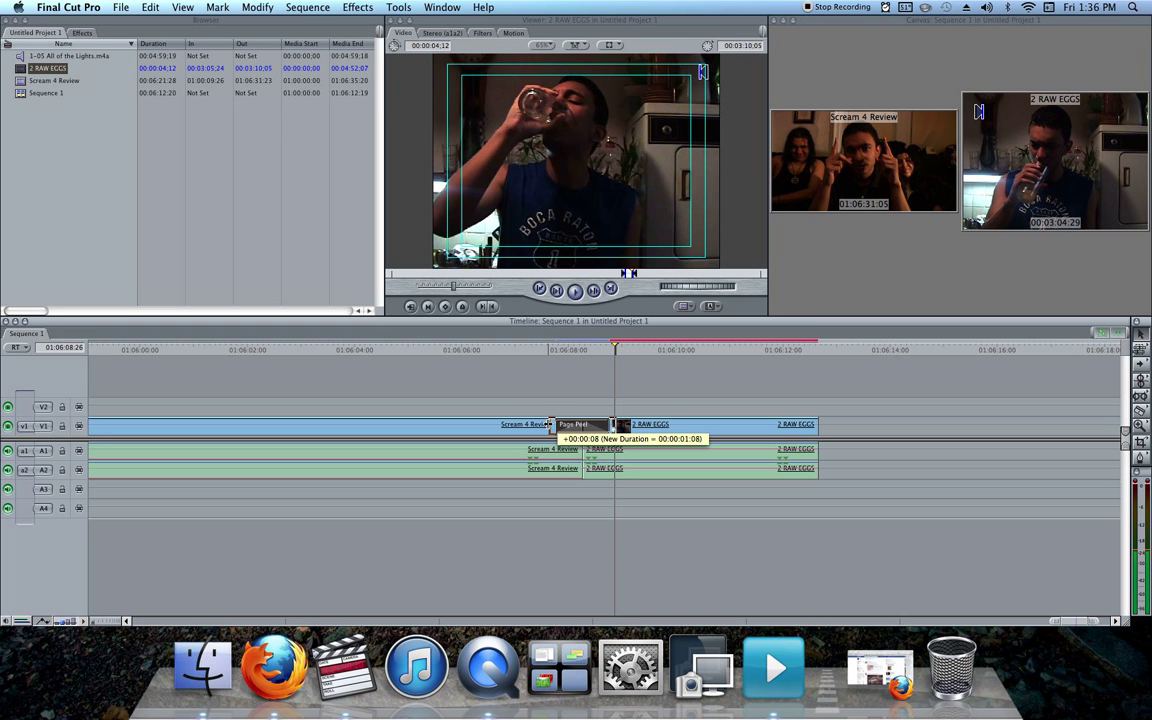
{"action": "left_click_drag", "start_coordinate": [550, 424], "coordinate": [556, 424]}
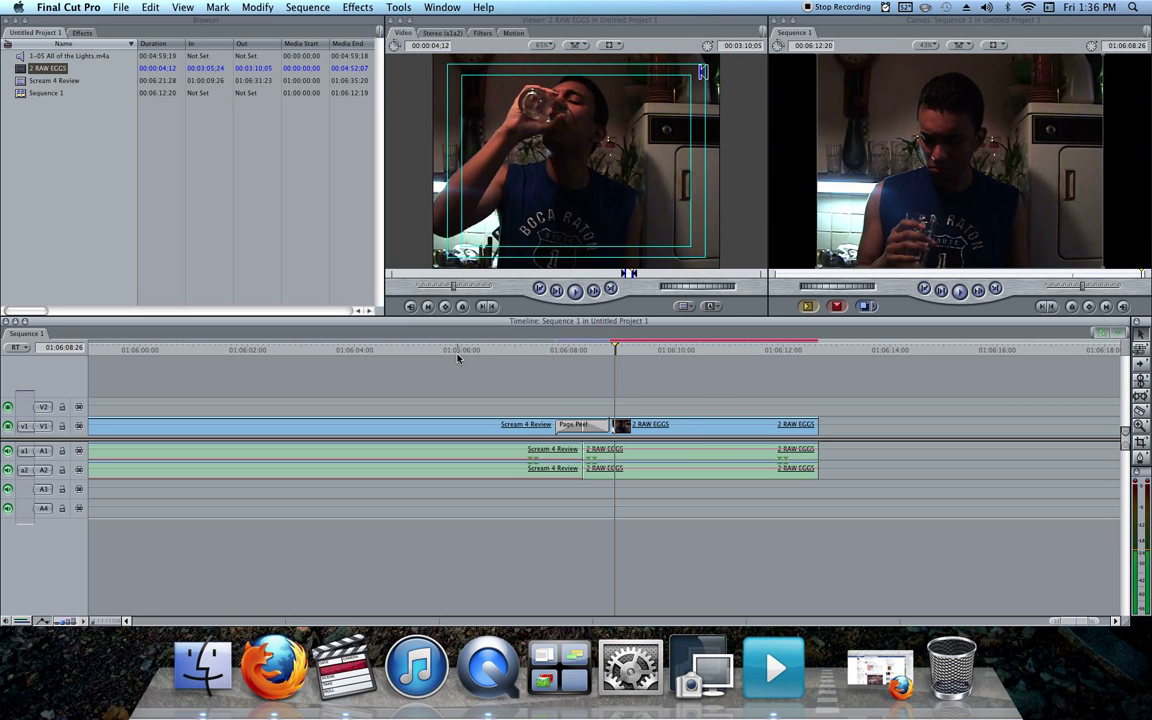
Move the playhead to 01:06:07:21, just before the Page Peel transition, and show the whole sequence in the timeline
{"action": "left_click", "coordinate": [527, 349]}
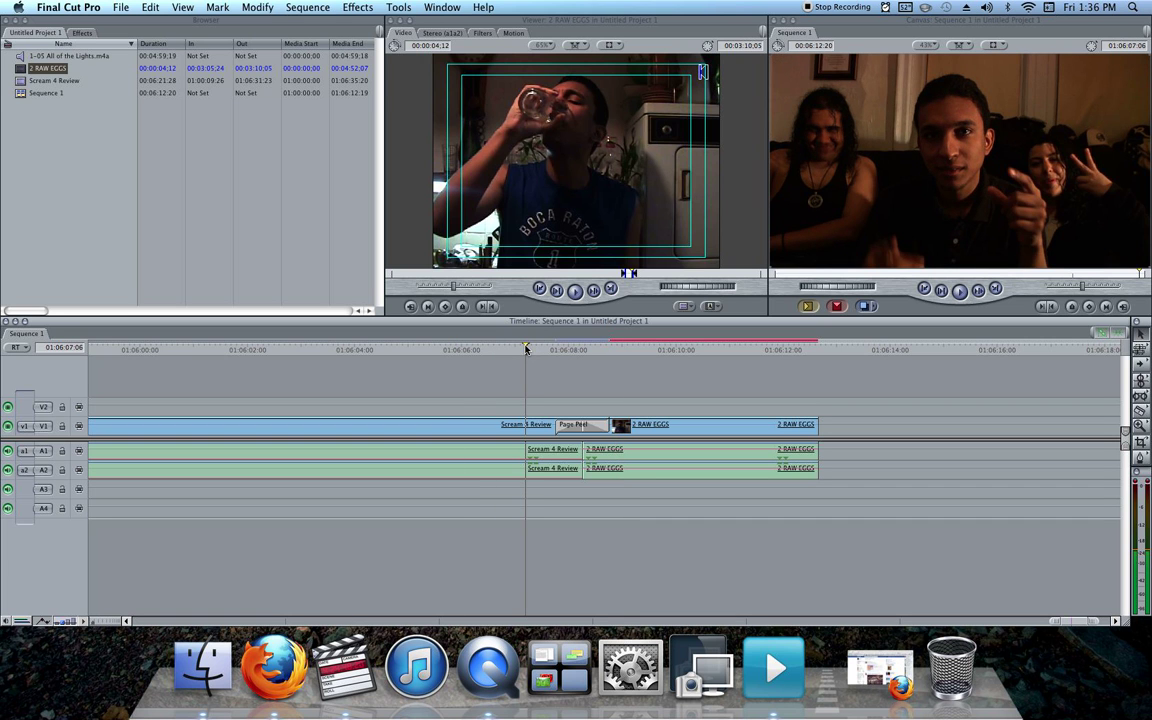
{"action": "left_click", "coordinate": [553, 349]}
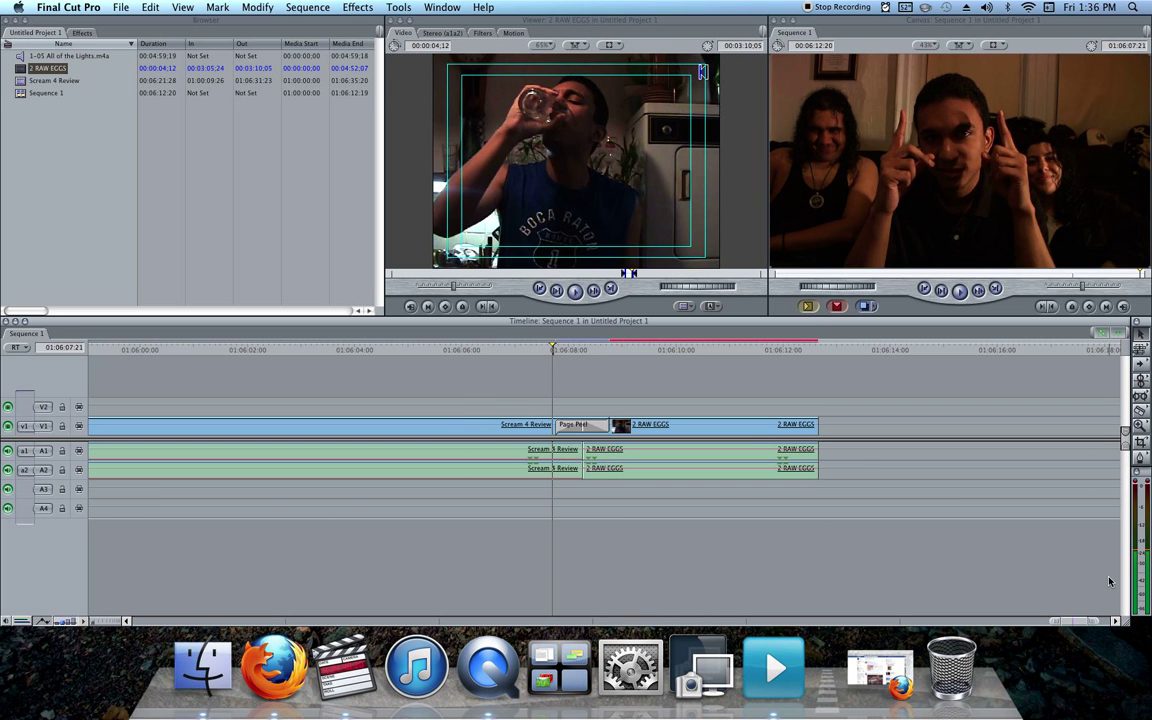
{"action": "left_click_drag", "start_coordinate": [1055, 621], "coordinate": [30, 624]}
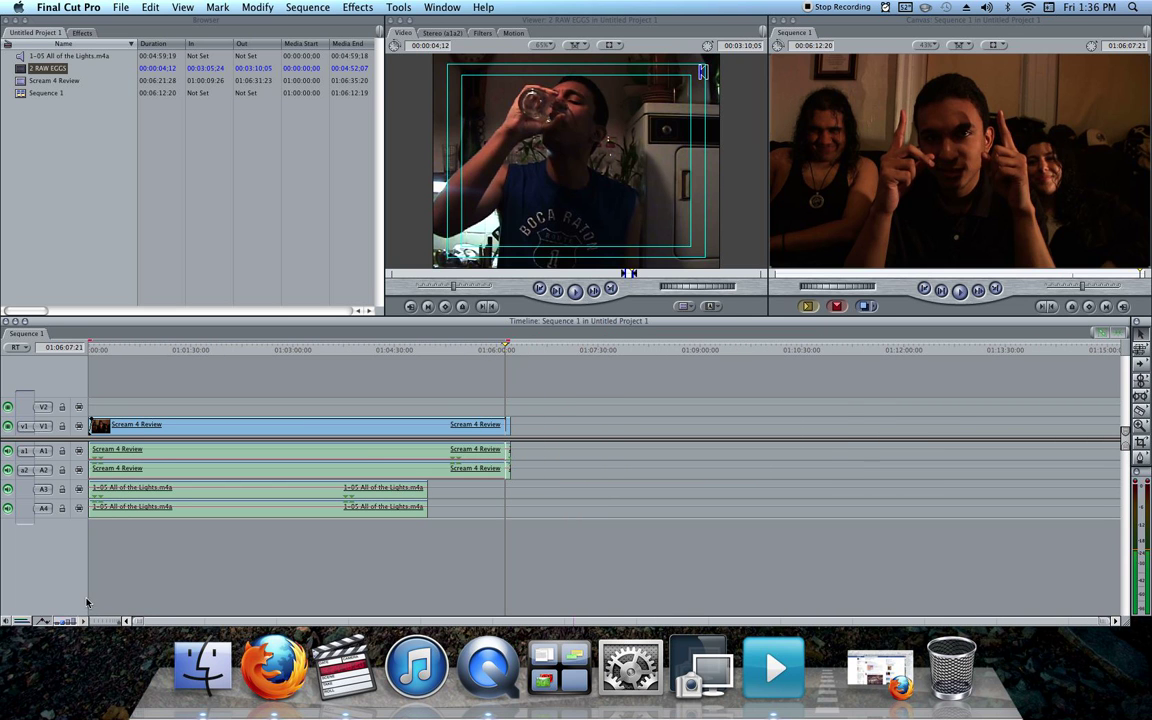